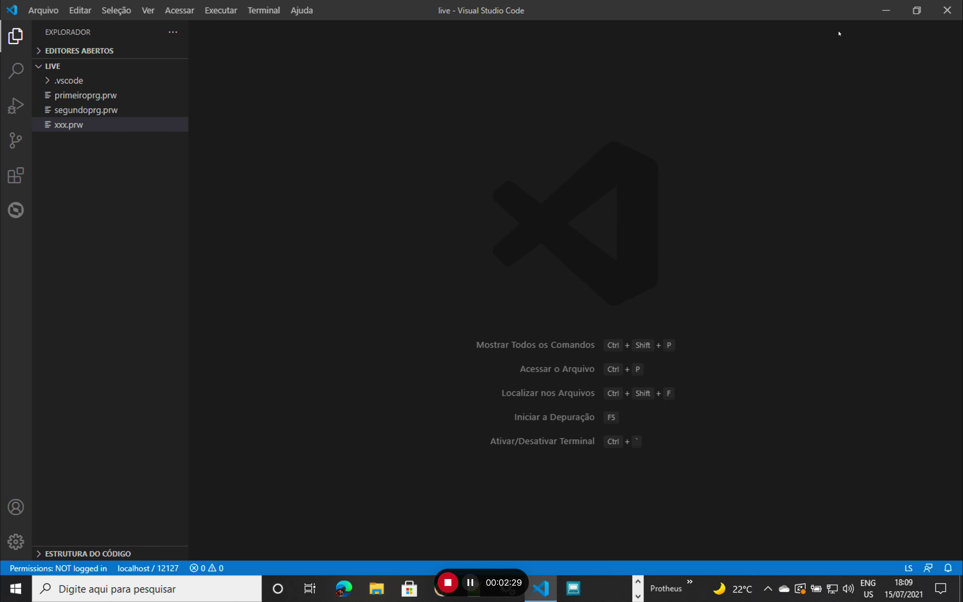
Minimize the Visual Studio Code window showing the live folder to reveal the desktop.
left_click(887, 12)
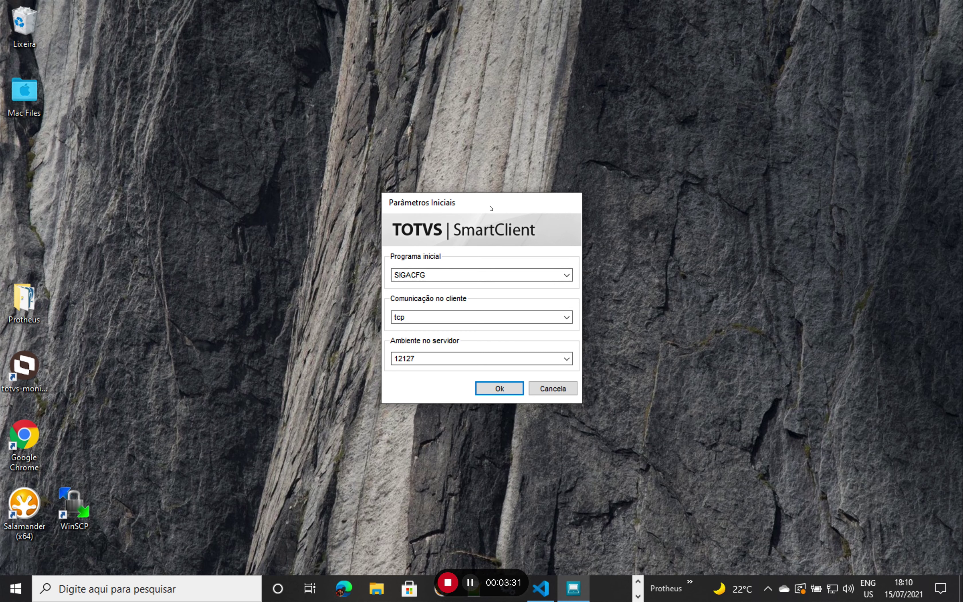
Launch SmartClient with initial program SIGACFG, connection tcp and environment 12127.
left_click(567, 276)
left_click(567, 277)
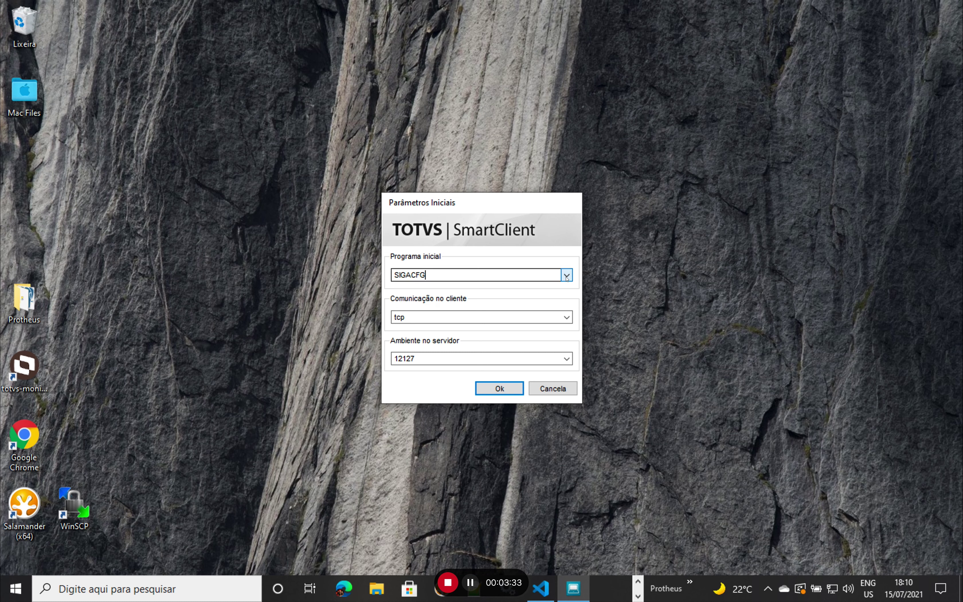
left_click_drag(429, 274, 392, 274)
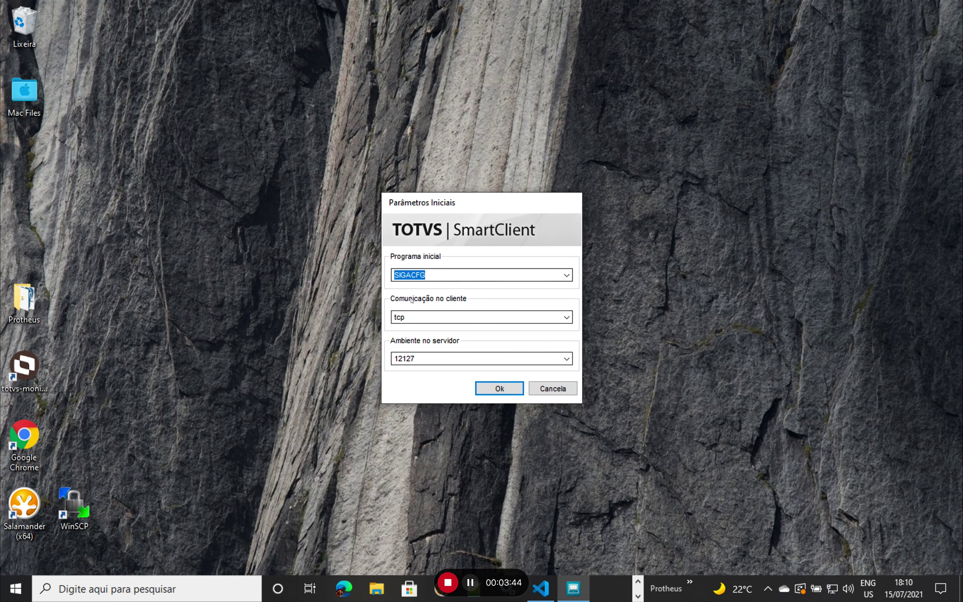
left_click(498, 389)
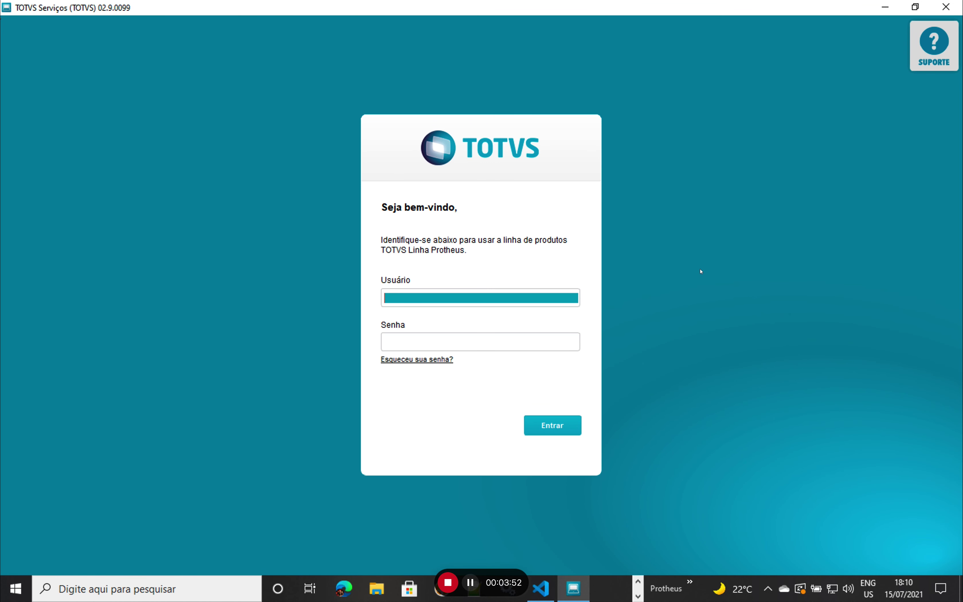
Sign in as the administrator with group 01, branch 010101, and dismiss the assistant greeting.
type("admin")
key("Tab")
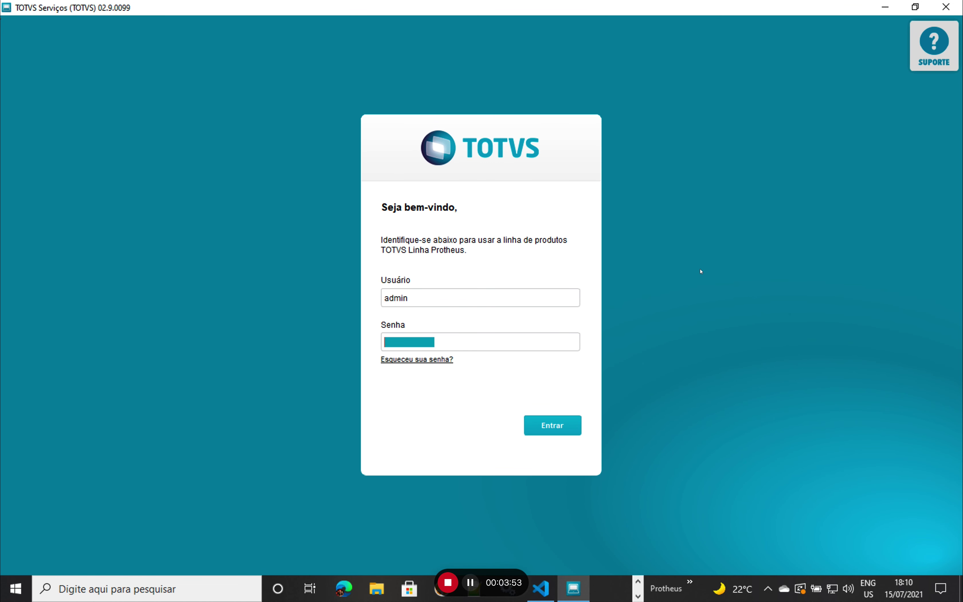
key("BackSpace")
key("Tab")
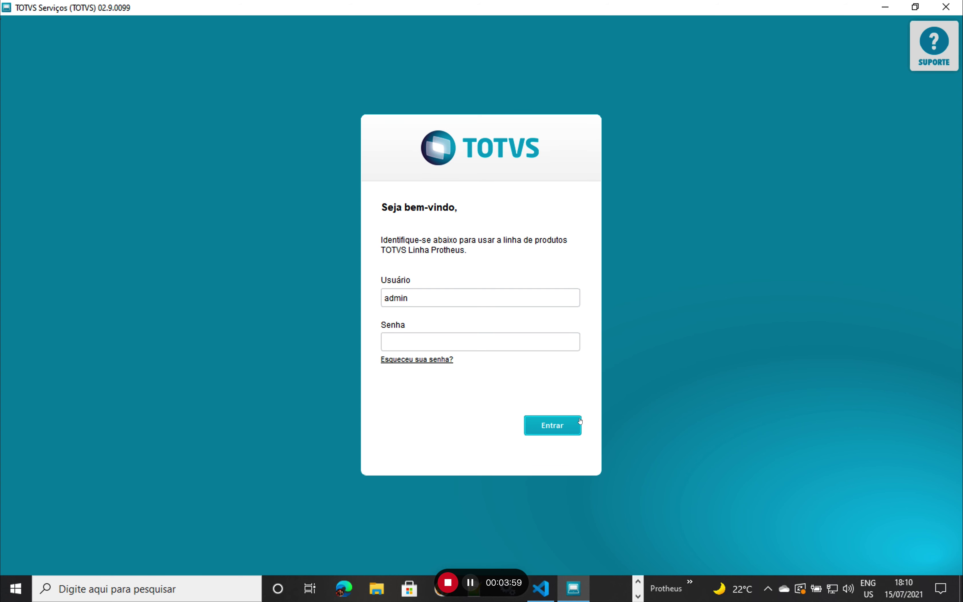
key("Return")
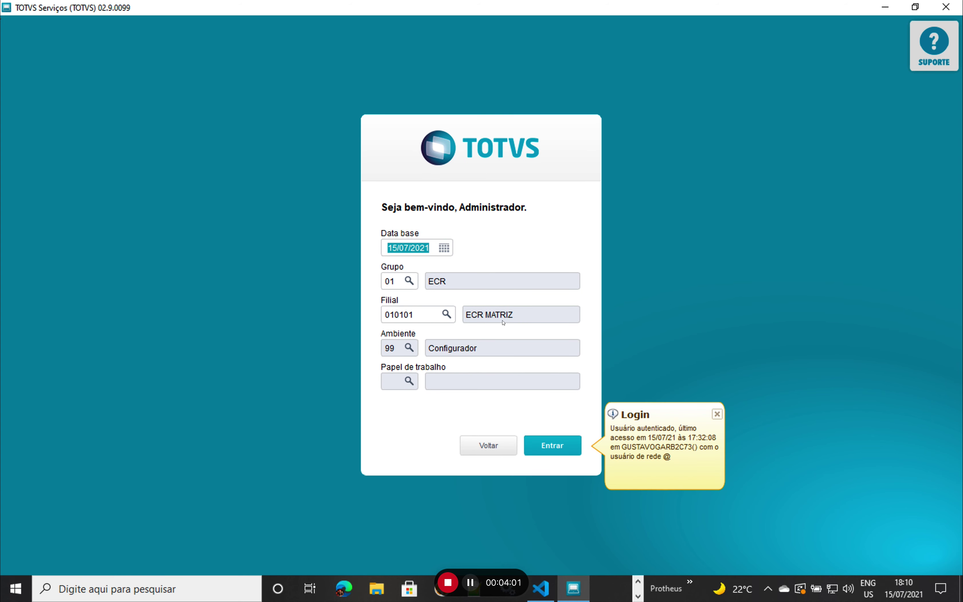
left_click(552, 456)
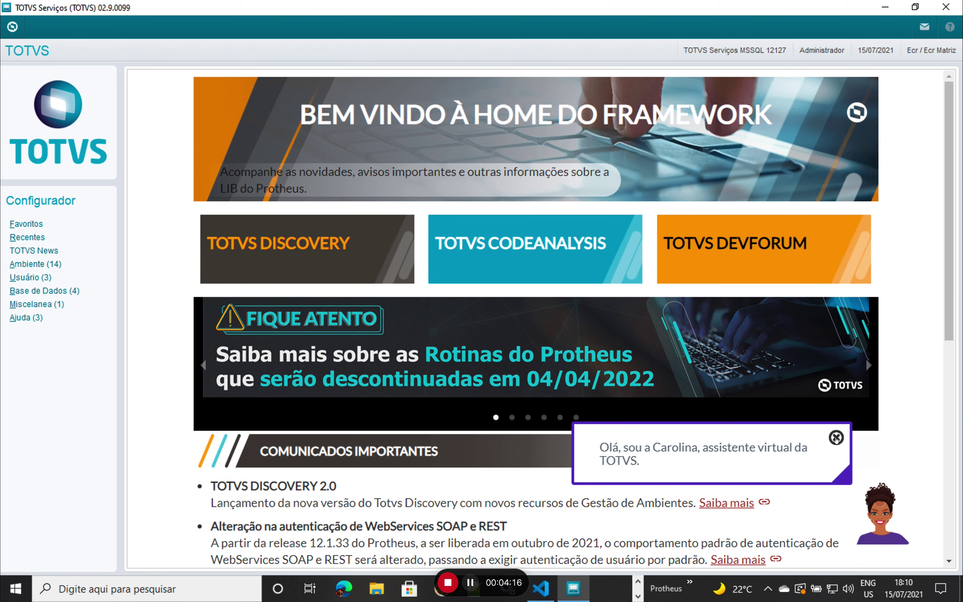
left_click(836, 437)
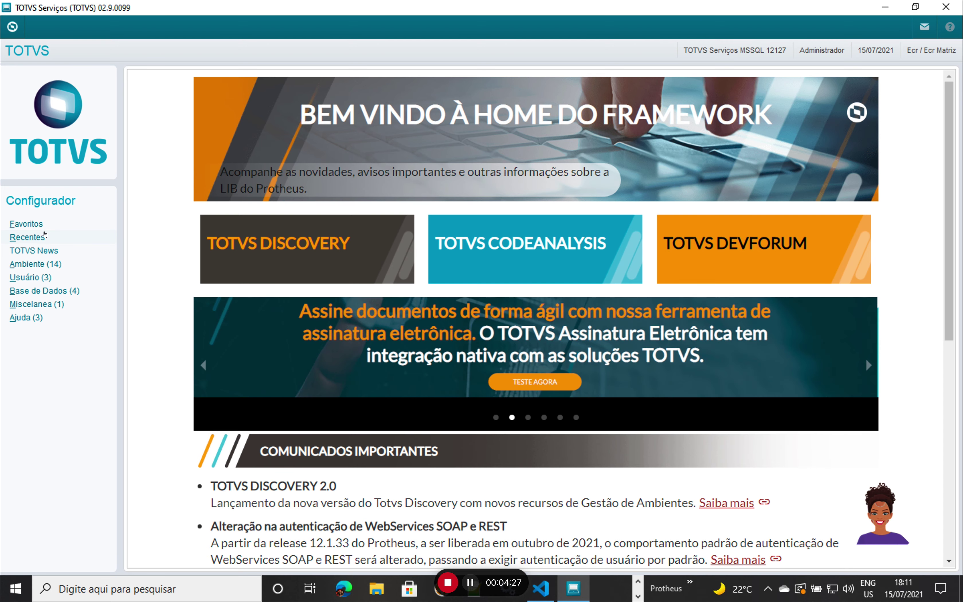
Expand the Ambiente section in the sidebar and list its 30 Cadastros routines.
left_click(56, 264)
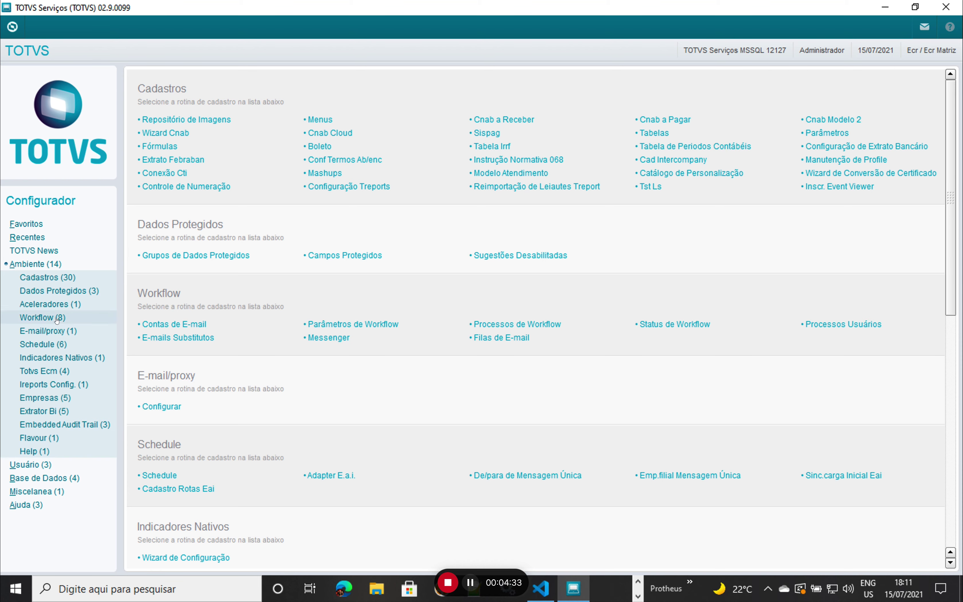
left_click(64, 264)
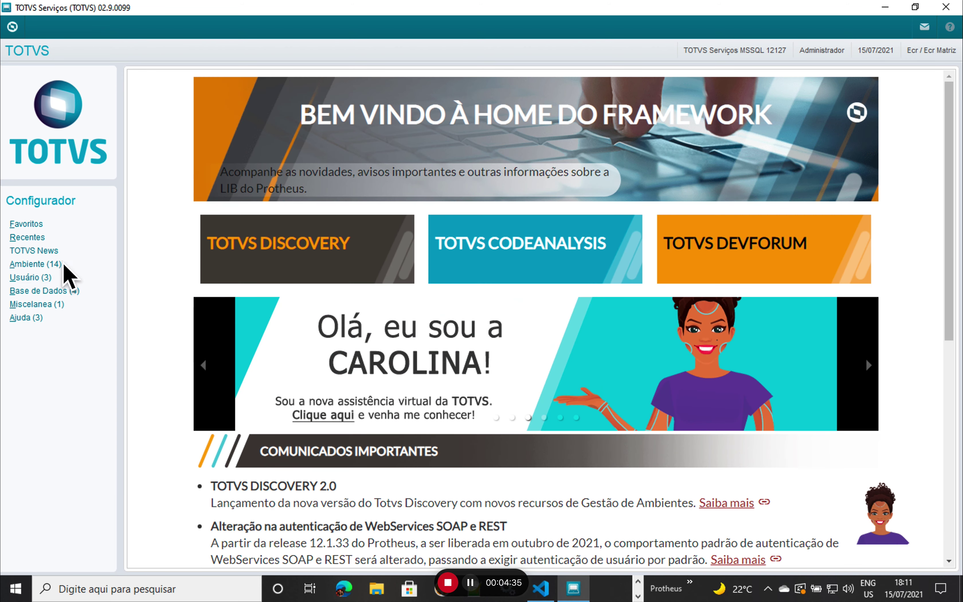
left_click(63, 264)
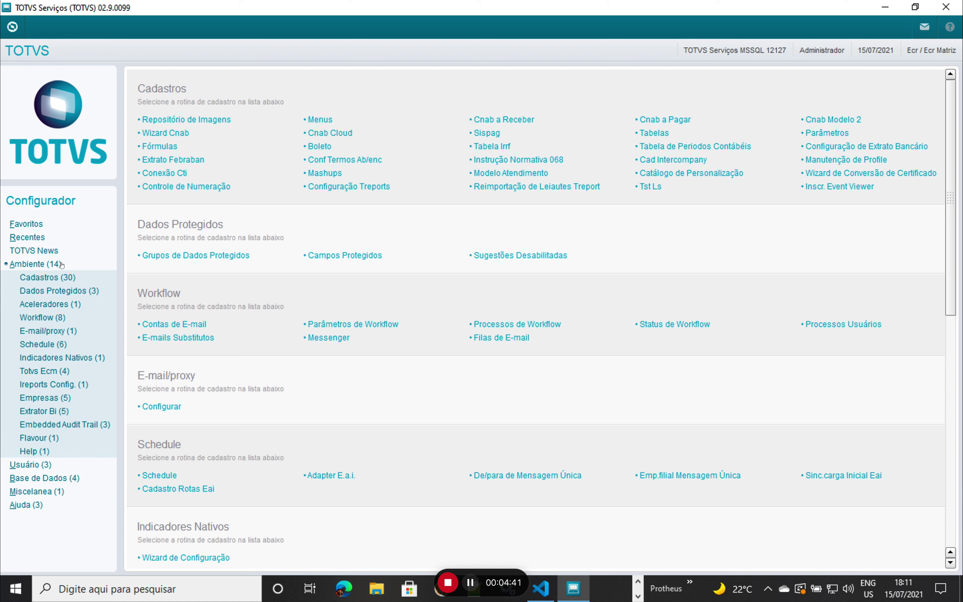
left_click(67, 276)
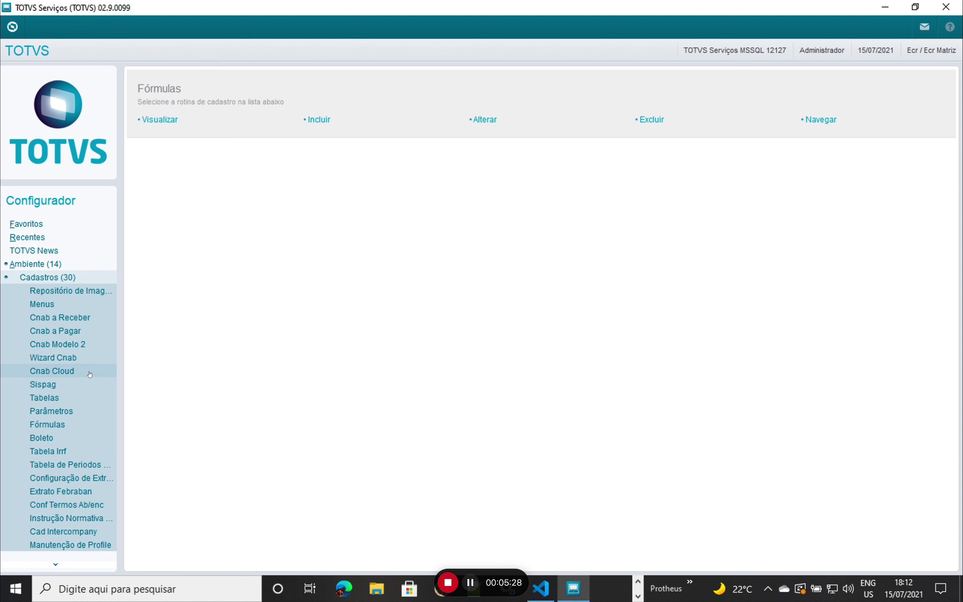
Open Menus, clear all menu checkboxes and tick only Compras - Personalizado.
left_click(71, 306)
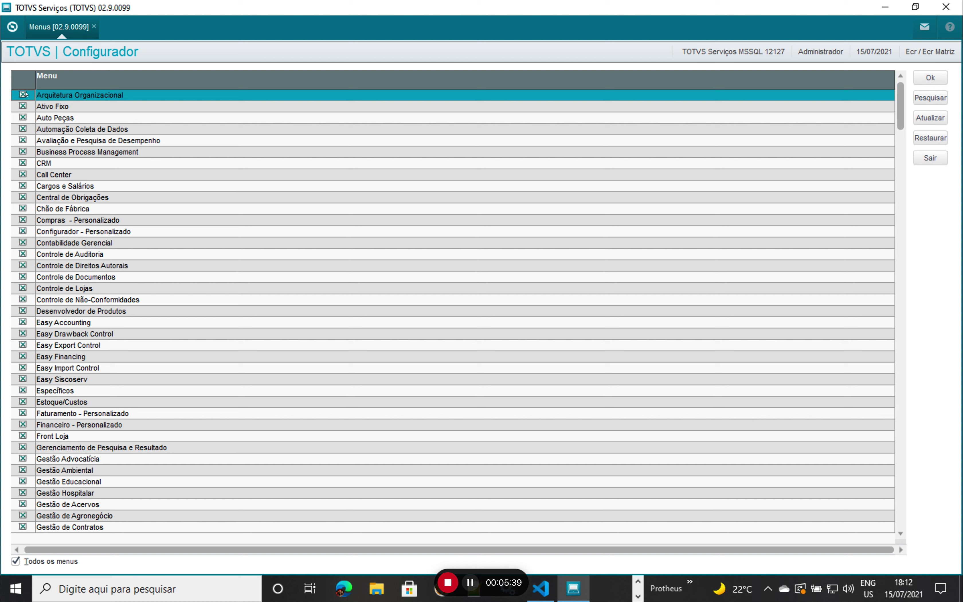
left_click(51, 562)
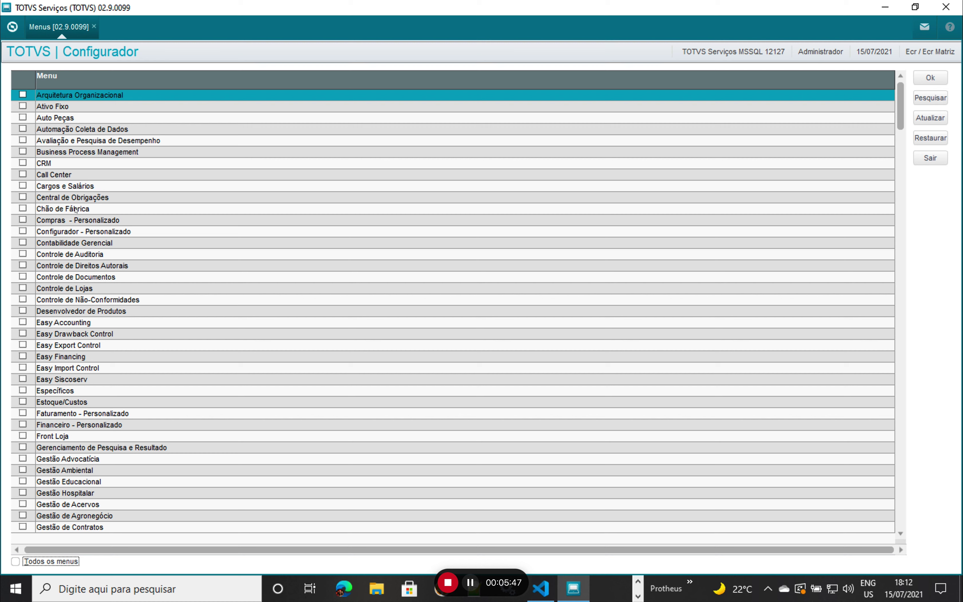
left_click(55, 223)
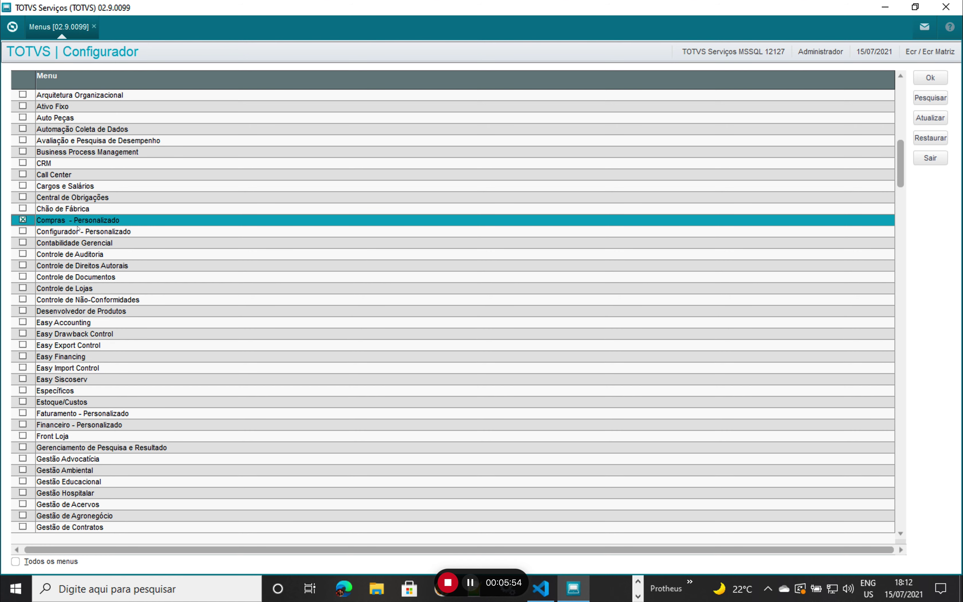
Open the chosen menu in the editor and browse SIGACOM's Atualizações, Consultas, Relatorios and Miscelanea folders.
left_click(931, 78)
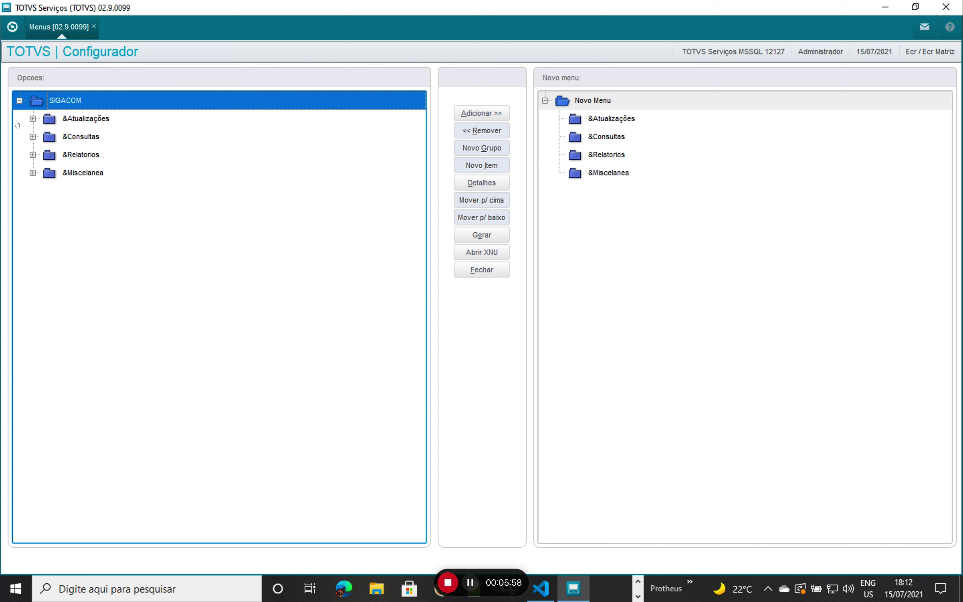
left_click(33, 119)
left_click(33, 118)
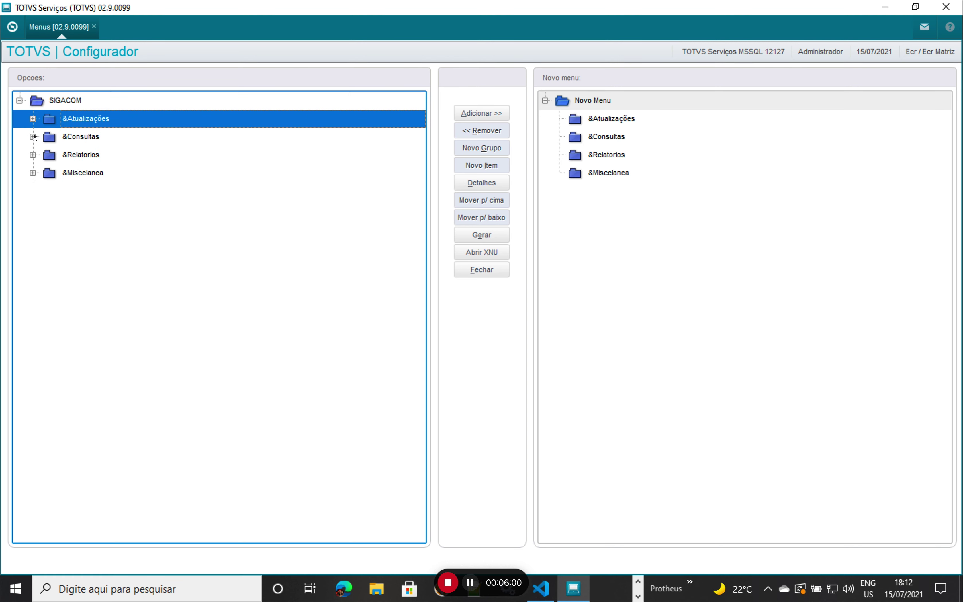
left_click(33, 137)
left_click(33, 137)
left_click(33, 155)
left_click(33, 155)
left_click(33, 173)
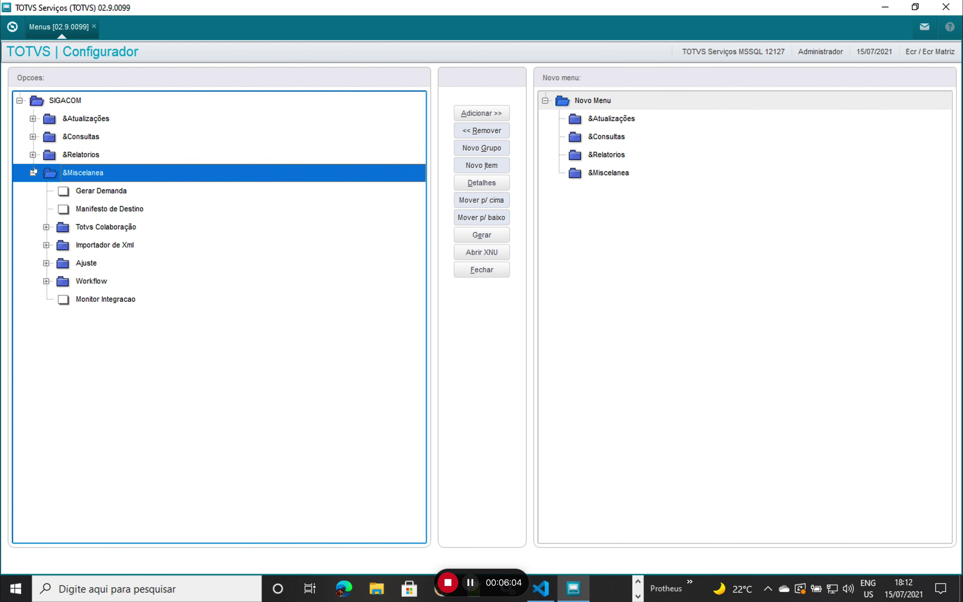
left_click(33, 173)
Copy all SIGACOM options into the new menu, accepting the already-added routine warning.
left_click(73, 100)
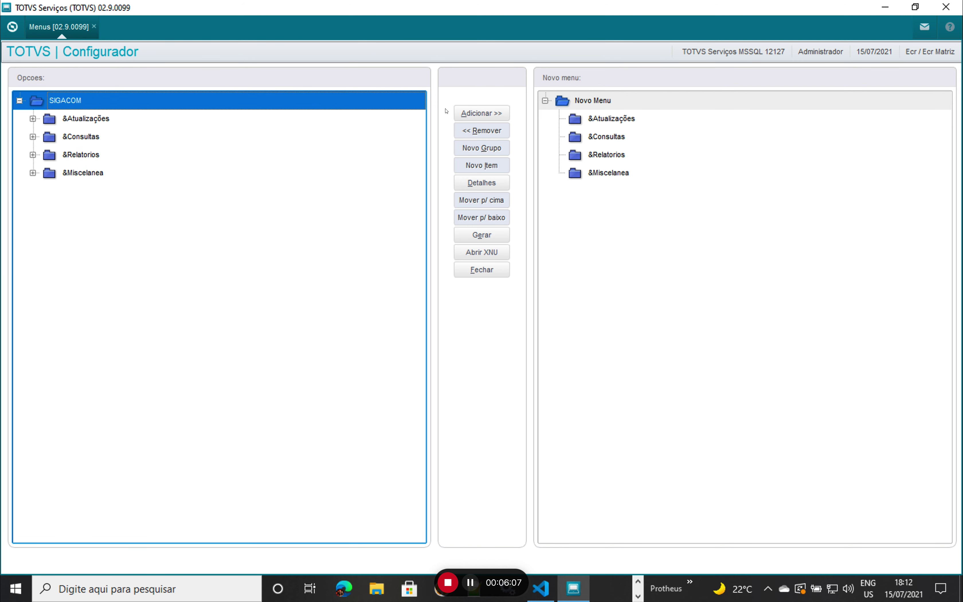
left_click(490, 113)
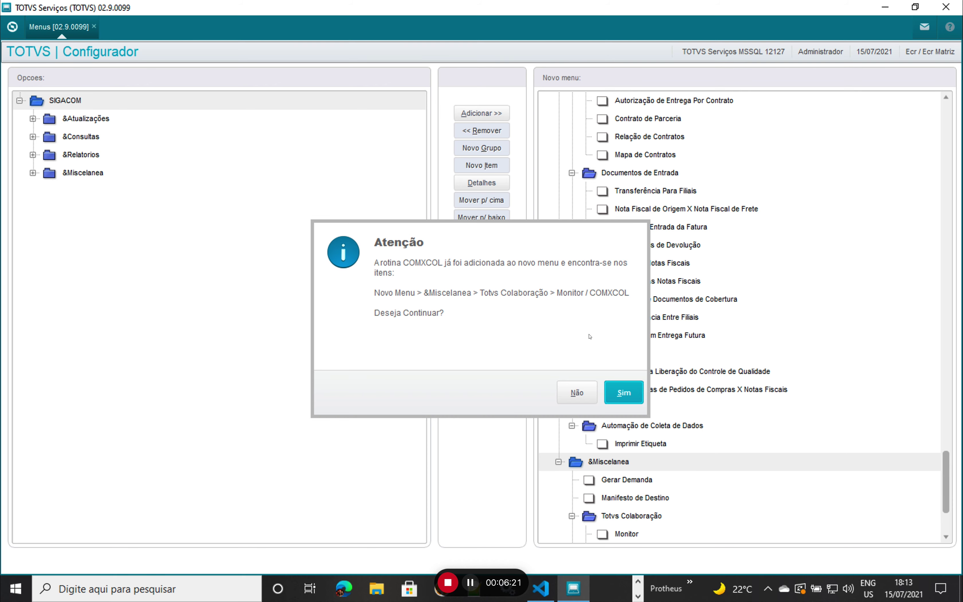
left_click(624, 393)
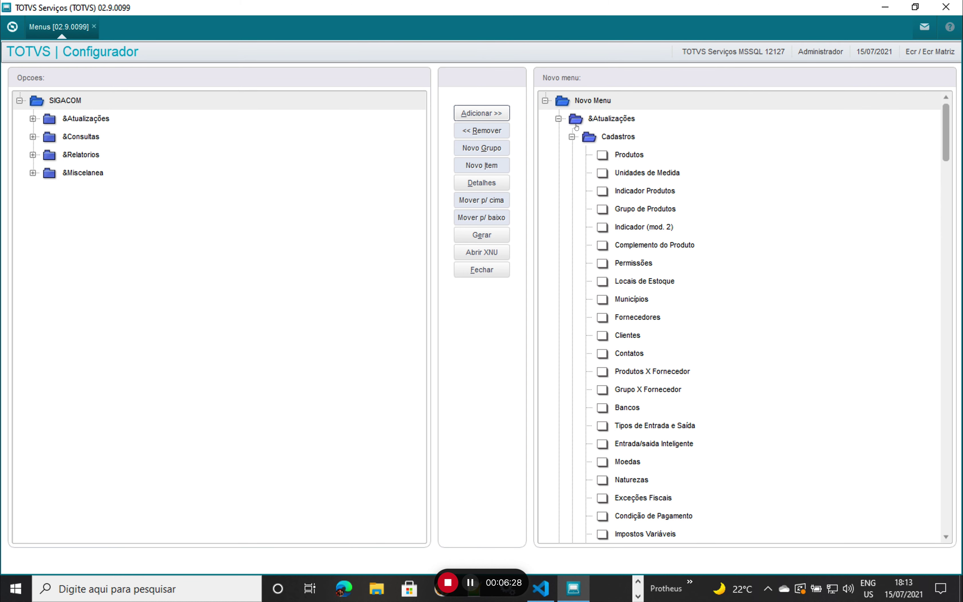
Collapse the new menu's top folders and the Atualizações groups from Cadastros to Contratos.
left_click(559, 119)
left_click(558, 137)
left_click(559, 154)
left_click(559, 173)
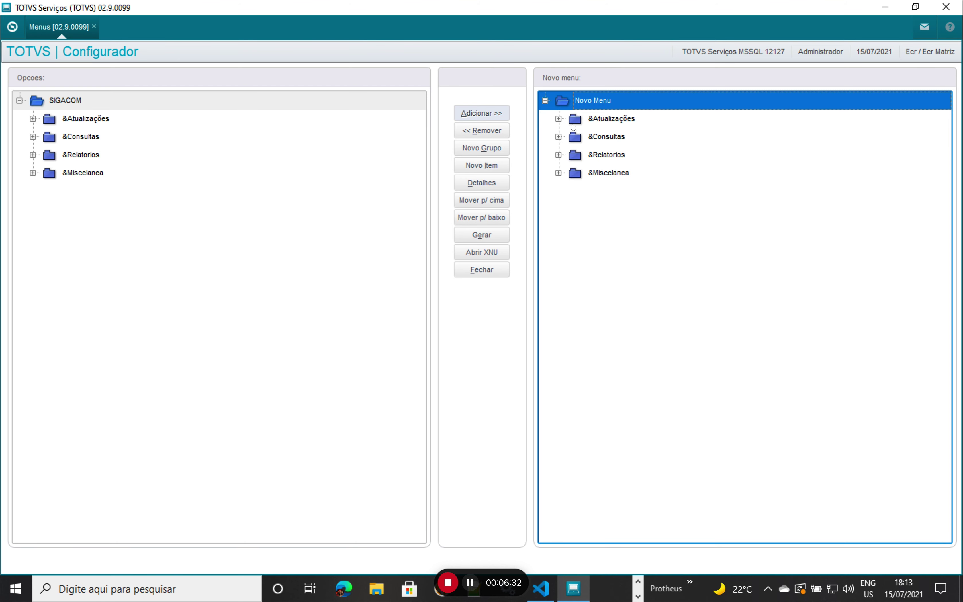
left_click(559, 119)
left_click(572, 136)
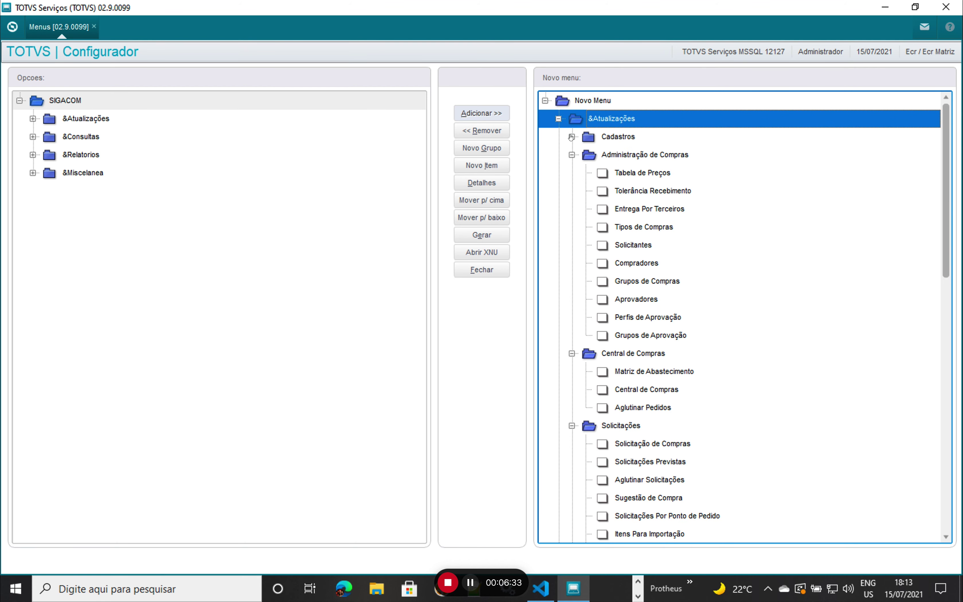
left_click(572, 155)
left_click(572, 173)
left_click(572, 191)
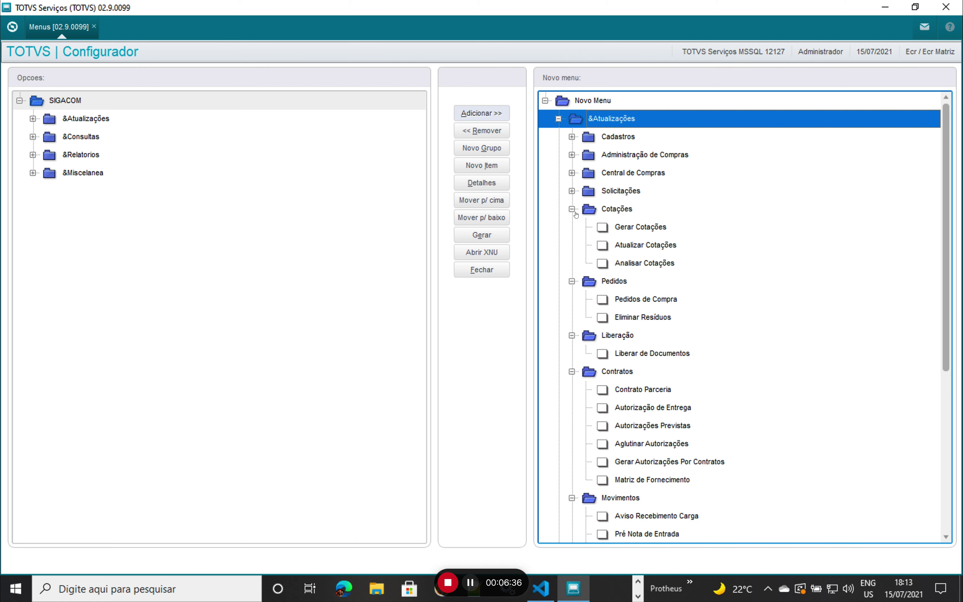
left_click(572, 209)
left_click(572, 227)
left_click(572, 244)
left_click(572, 263)
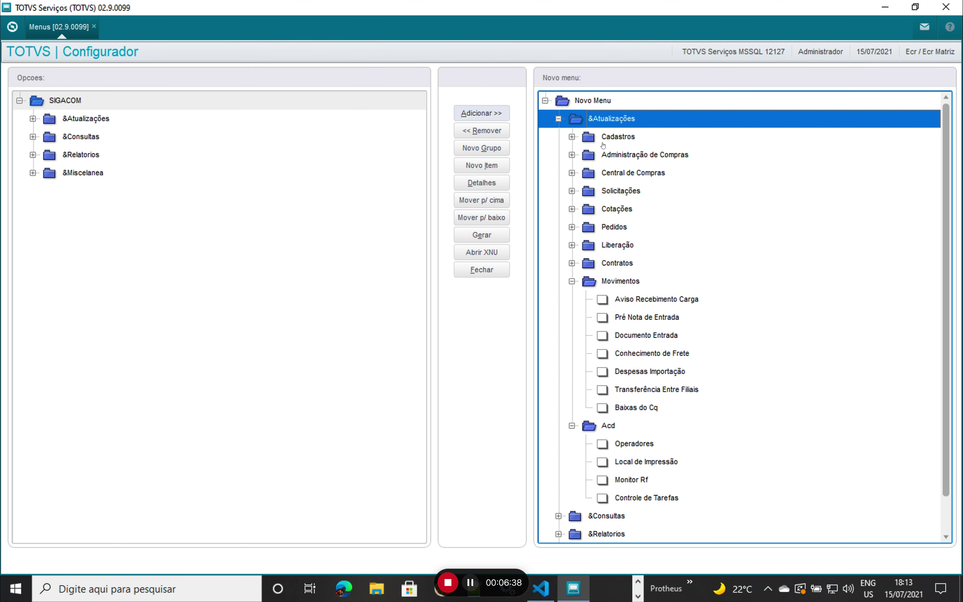
Add a new item under the new menu's Cadastros group.
left_click(614, 136)
double_click(585, 138)
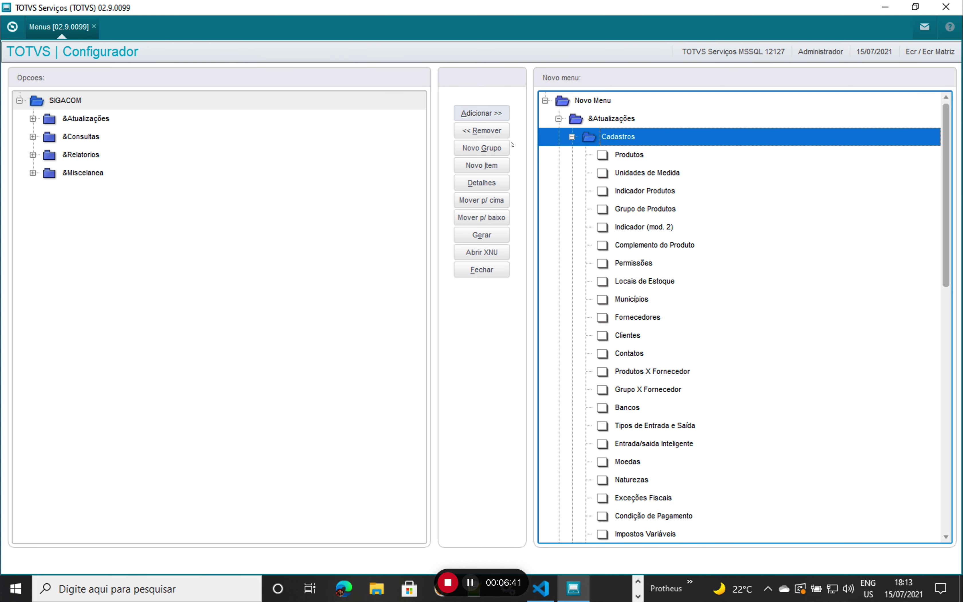
left_click(500, 167)
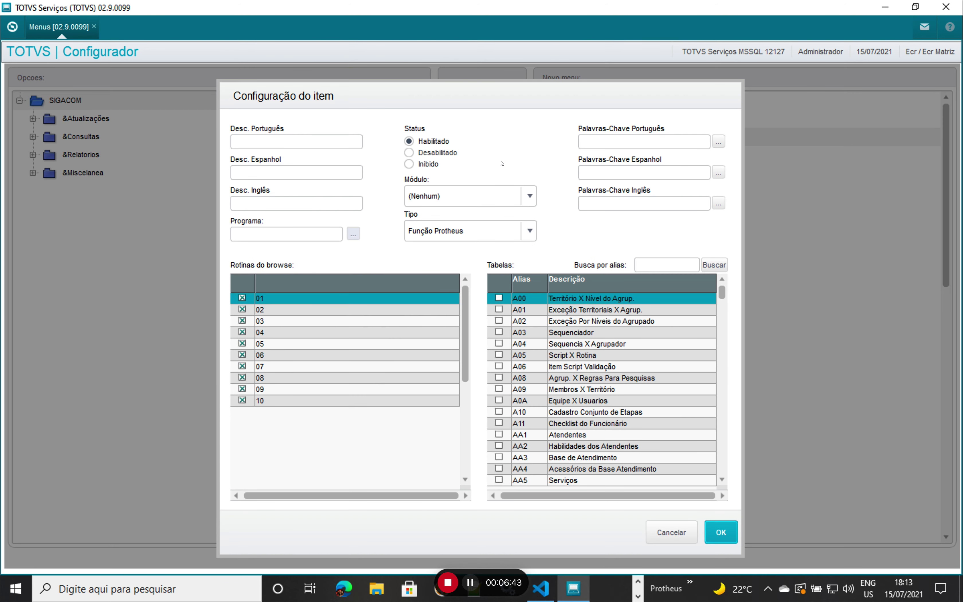
Set the new item's module to Compras and its type to Função de Usuário.
left_click(289, 233)
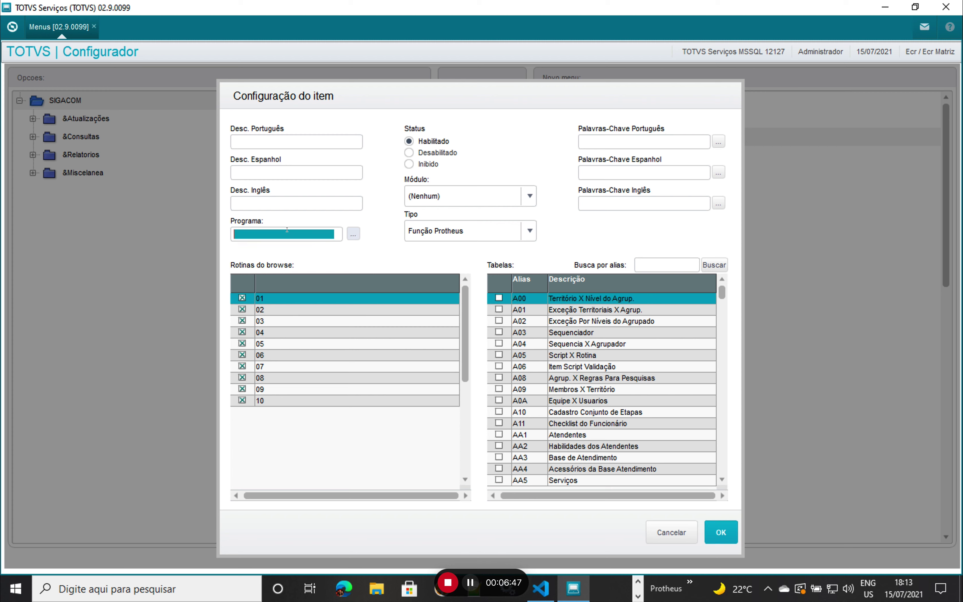
left_click(443, 200)
type("com")
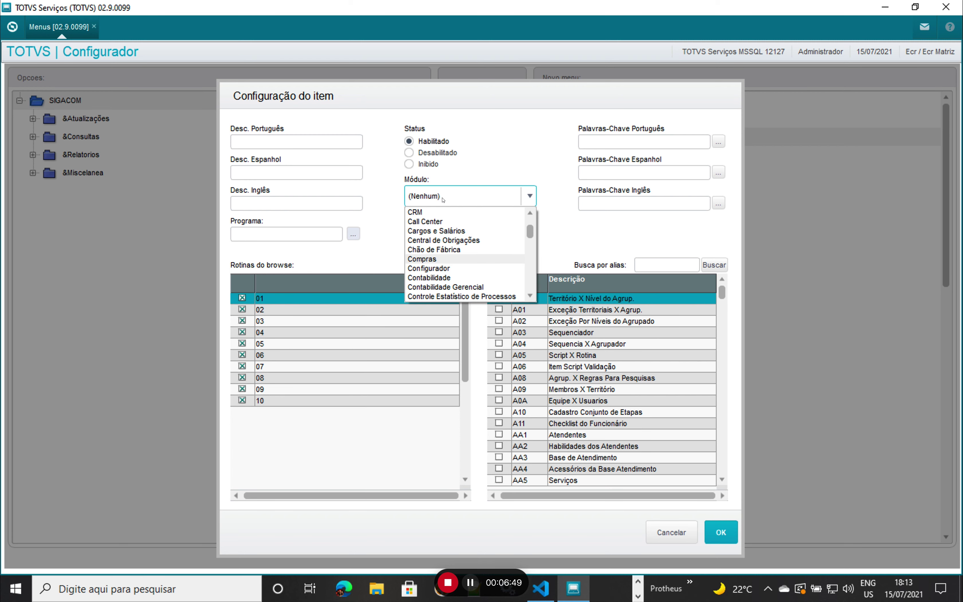
left_click(453, 260)
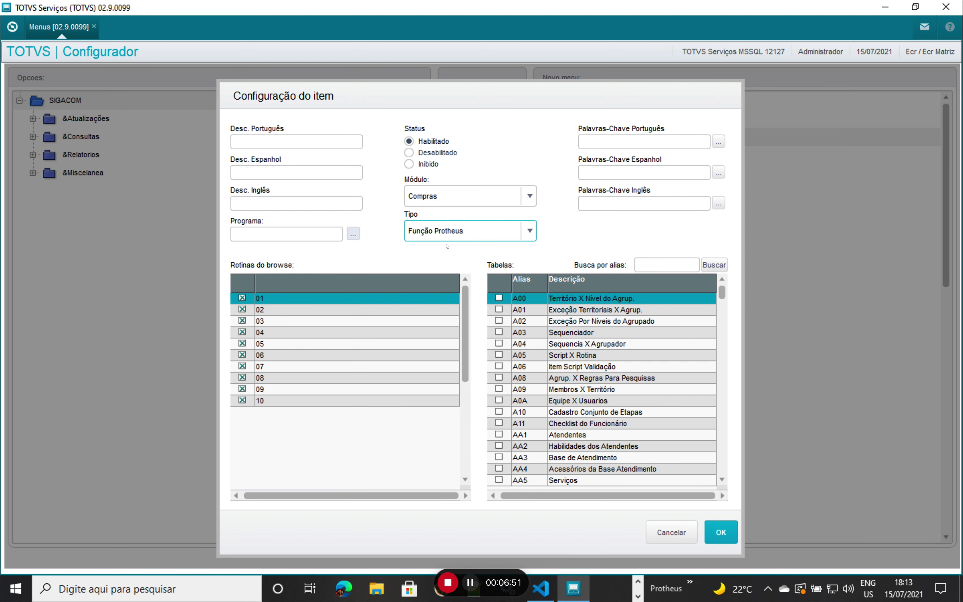
left_click(443, 238)
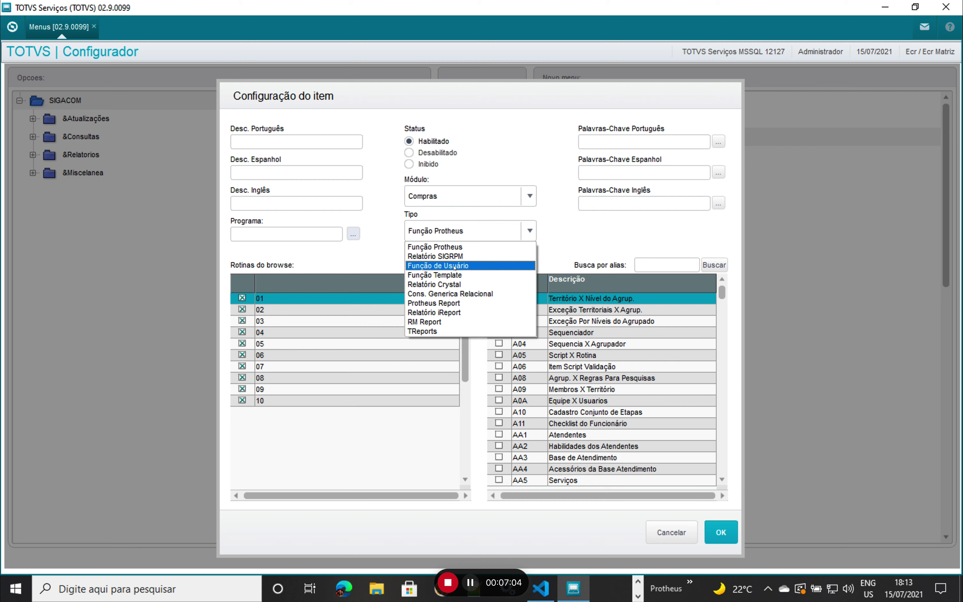
left_click(455, 266)
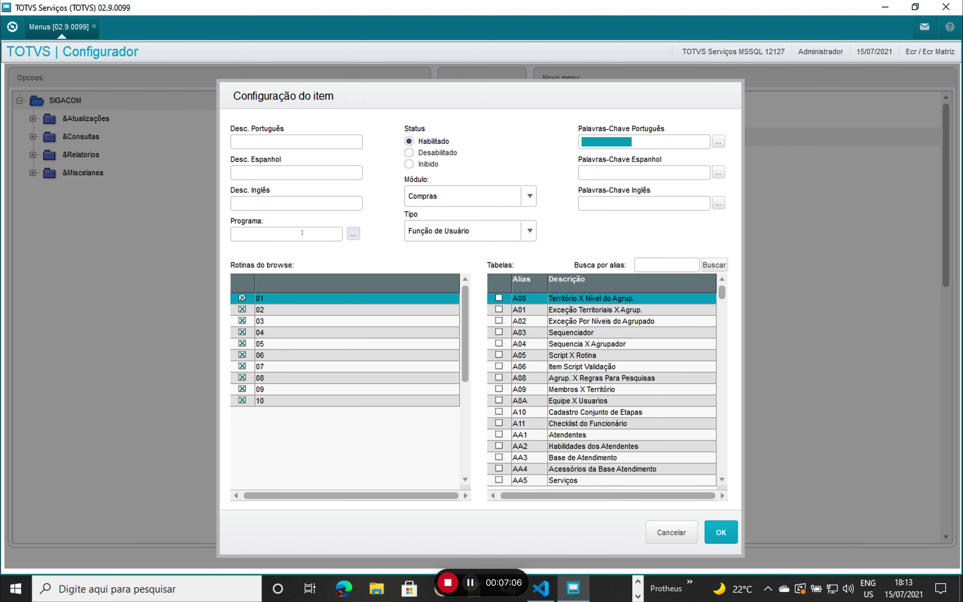
left_click(290, 238)
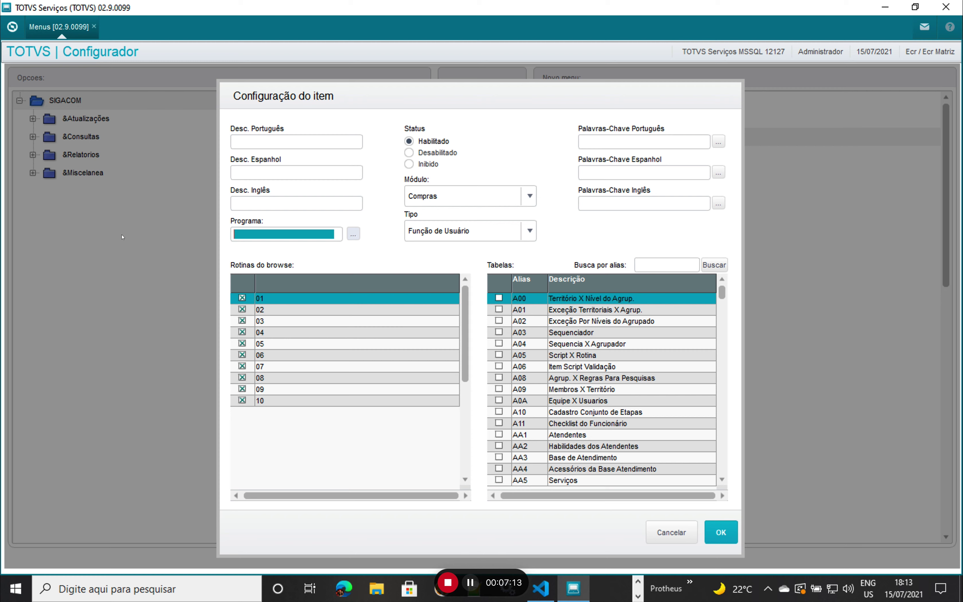
double_click(297, 238)
Enter MVCLIVE4 as the menu item's program.
type("MVCLIVE4")
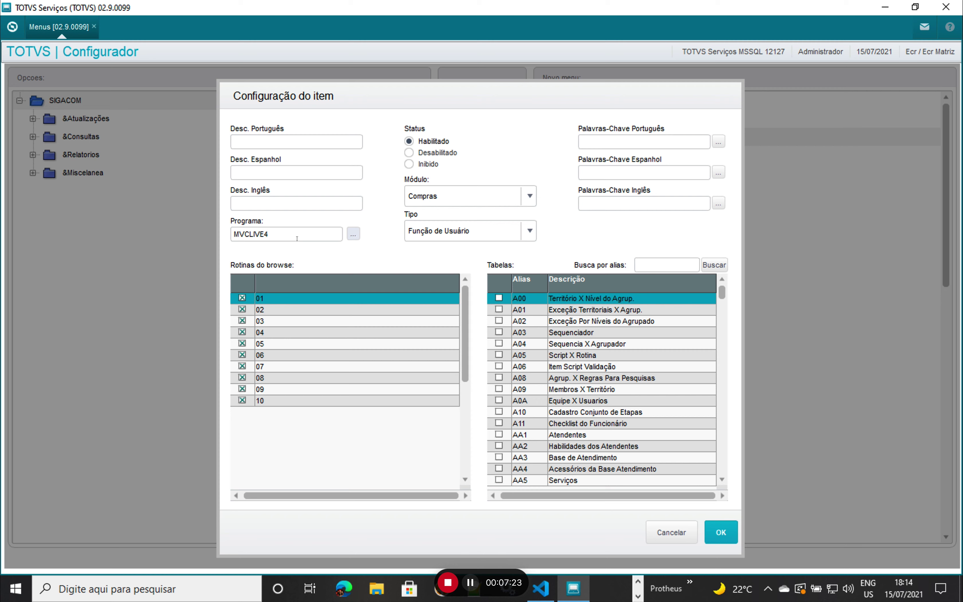
key("shift+Home")
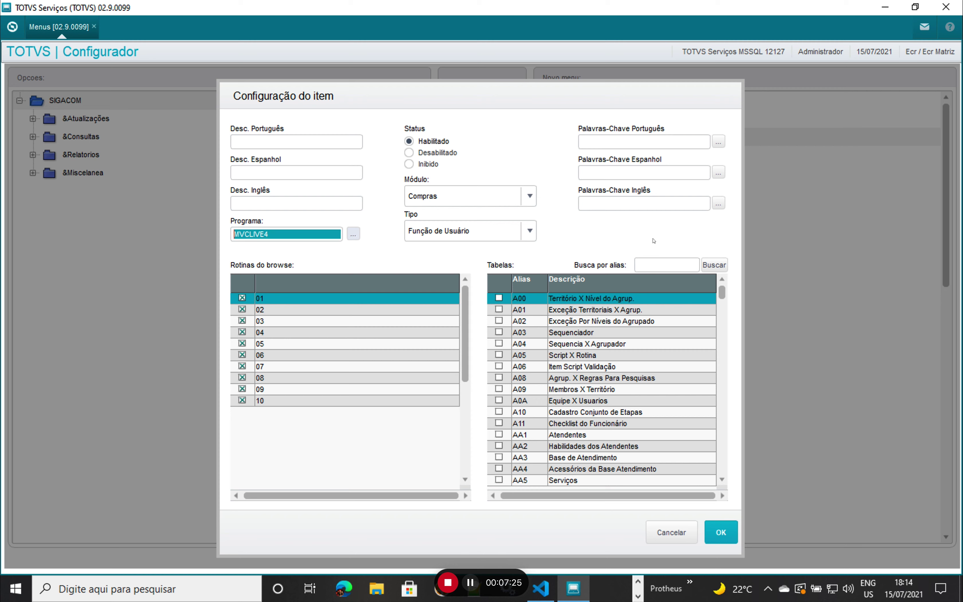
left_click(389, 235)
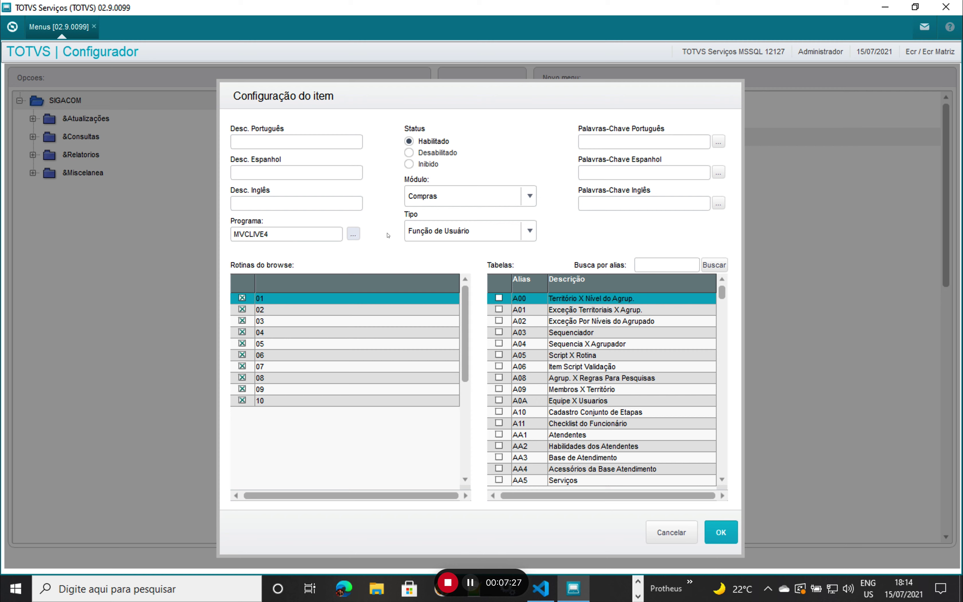
Set the Portuguese description to MVCLIVE4, auto-fill Spanish and English, and save the item.
left_click(265, 146)
type("mv")
key("BackSpace")
key("BackSpace")
type("Cadas")
key("BackSpace")
key("BackSpace")
key("BackSpace")
key("BackSpace")
key("BackSpace")
key("BackSpace")
key("BackSpace")
type("MVCLIVE4")
left_click(359, 174)
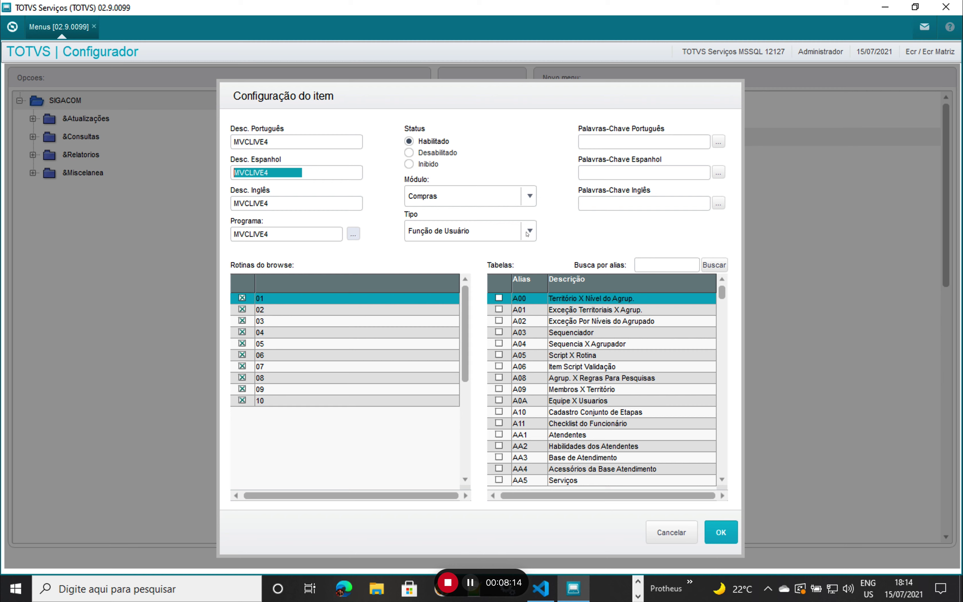
left_click(721, 533)
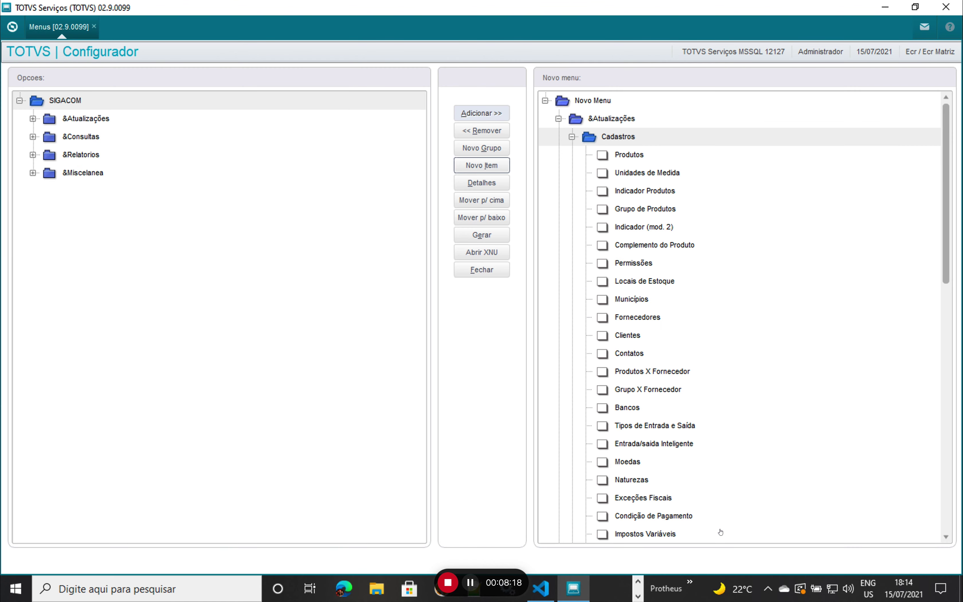
Select MVCLIVE4 and generate the menu as SIGACOM, confirming replacement of the existing SIGACOM menu.
scroll(609, 268, "down", 5)
scroll(609, 268, "down", 2)
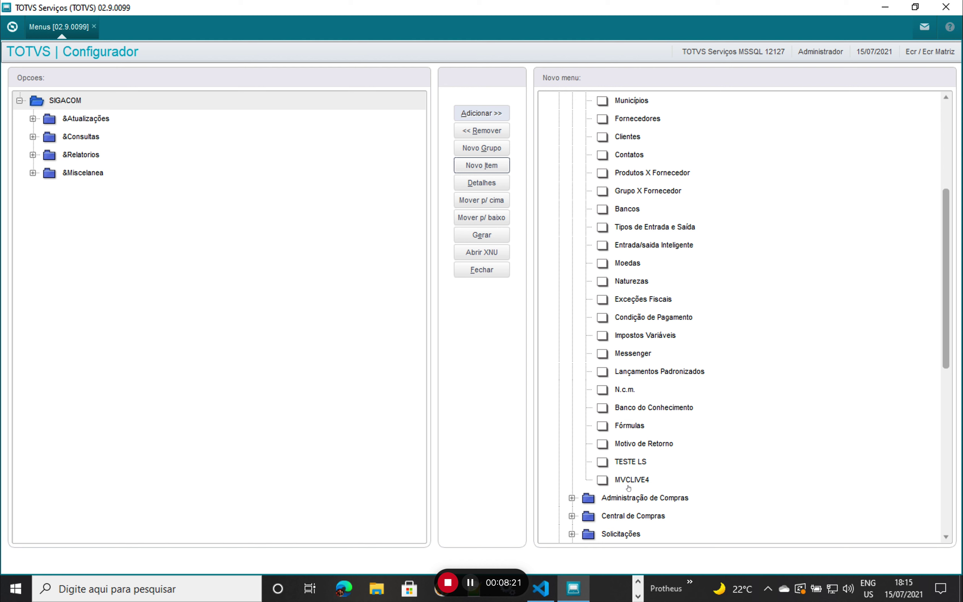
left_click(631, 480)
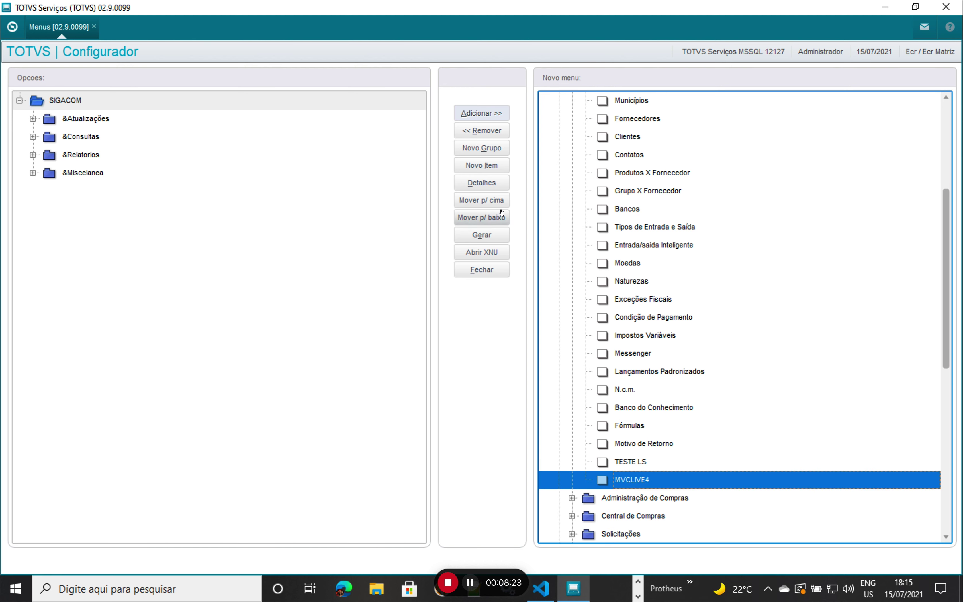
left_click(495, 241)
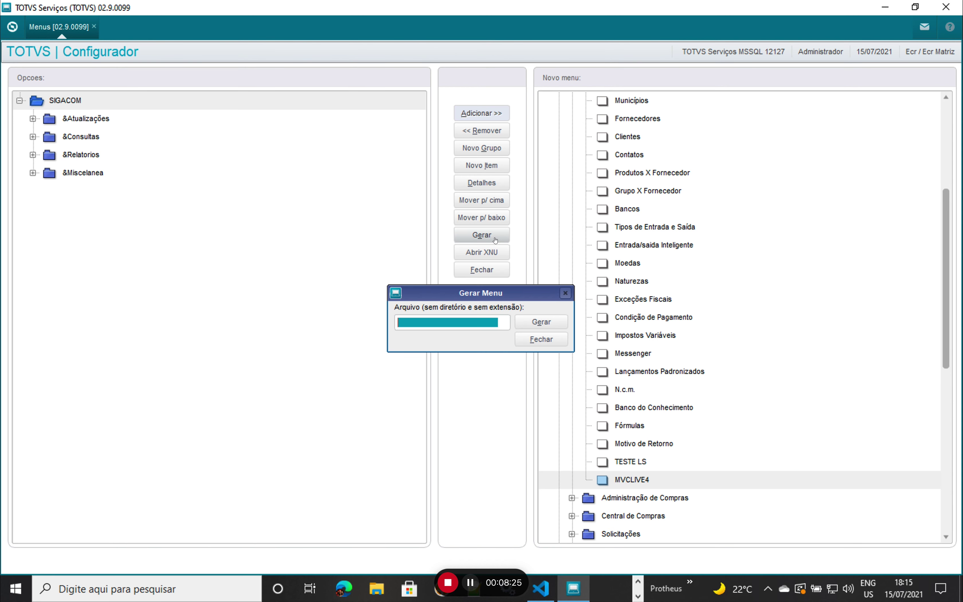
type("SIGACOM")
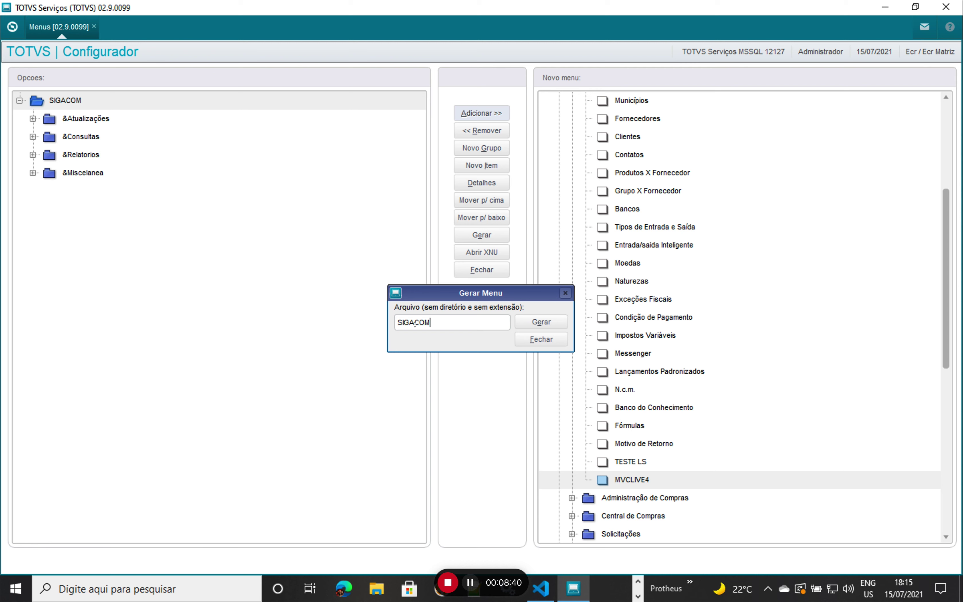
left_click_drag(415, 322, 433, 324)
left_click(430, 323)
left_click(556, 321)
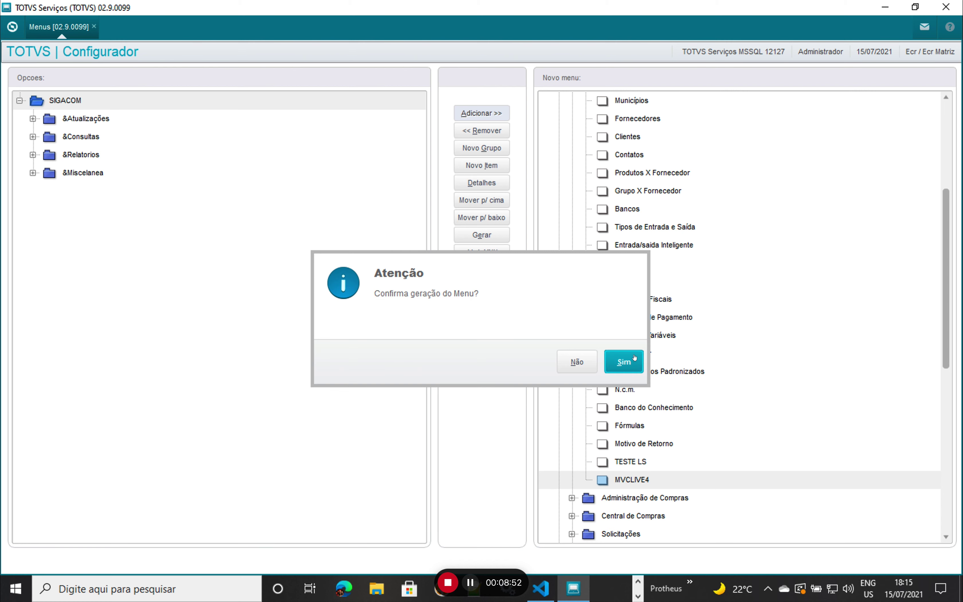
left_click(629, 364)
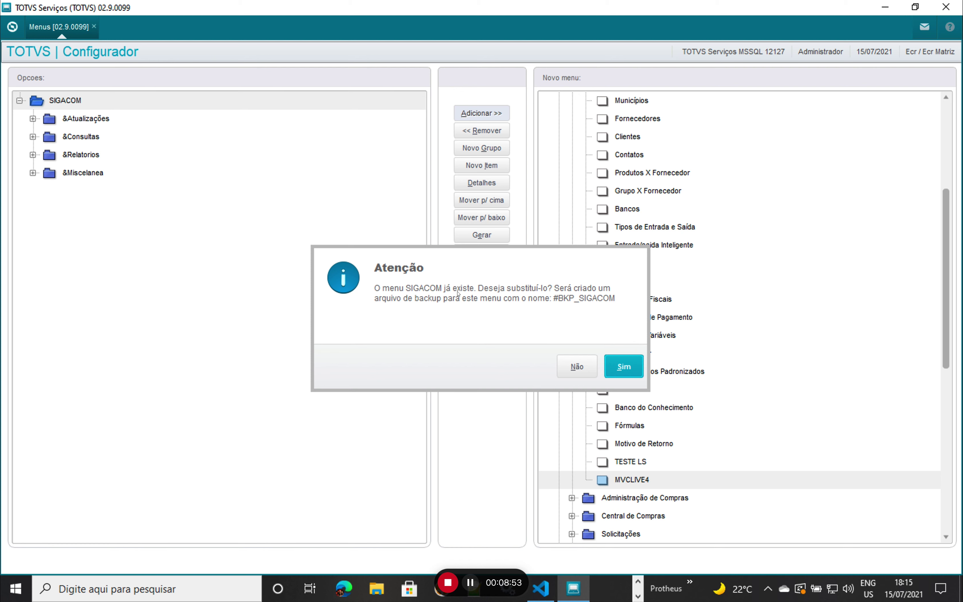
left_click(624, 367)
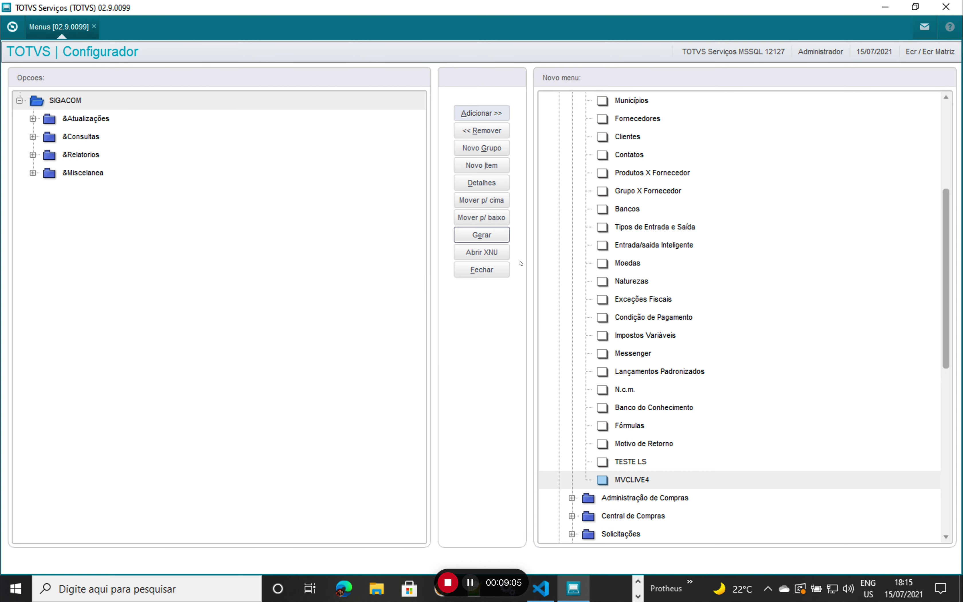
Close the menu editor and menu list, then open Grupo de Empresas under Ambiente > Empresas.
left_click(487, 274)
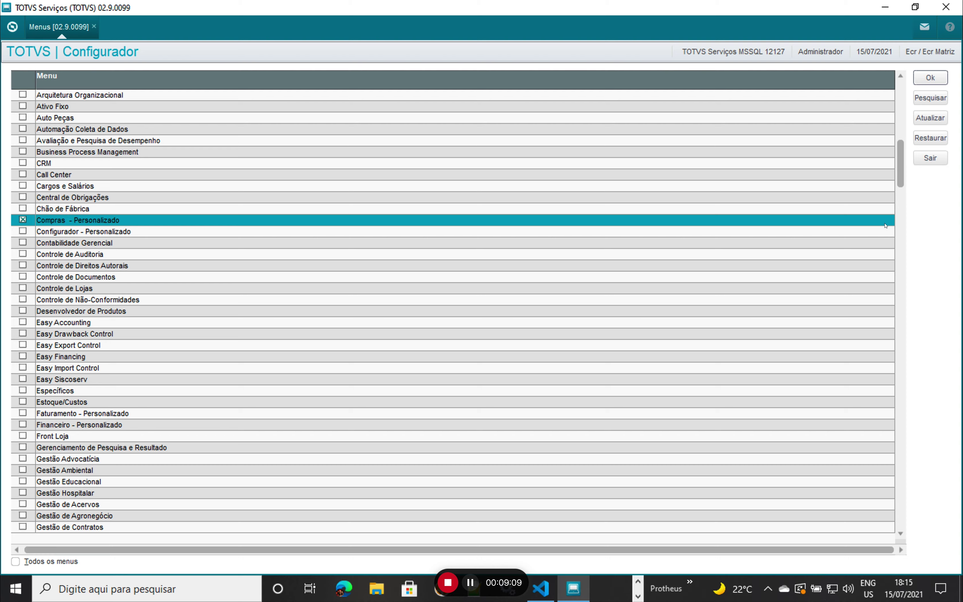
left_click(931, 158)
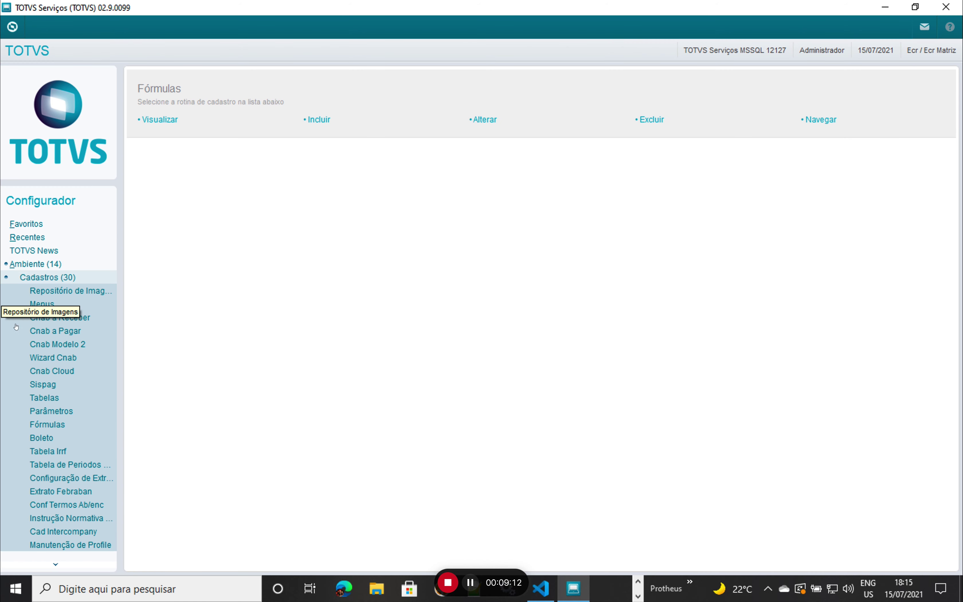
left_click(72, 278)
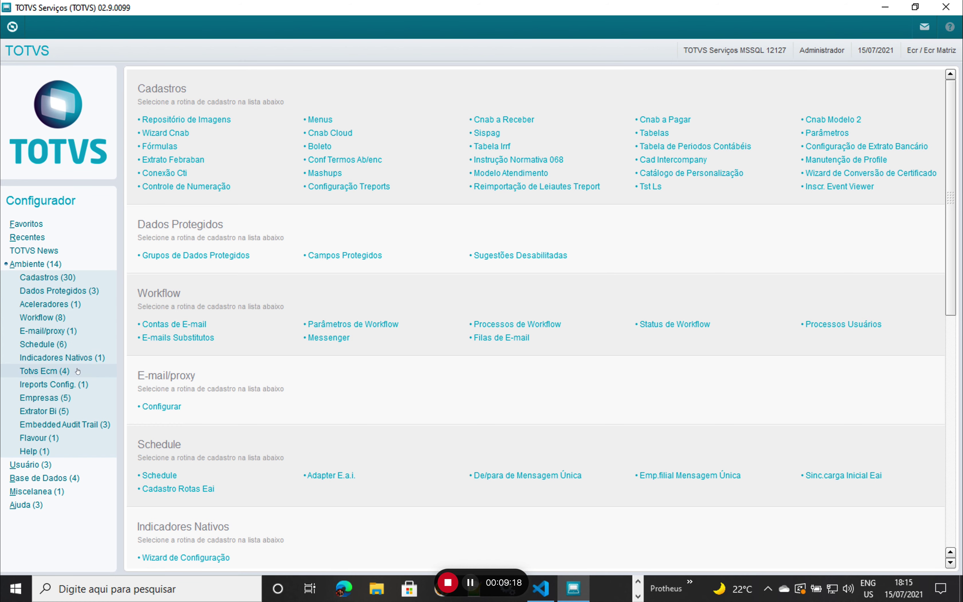
left_click(76, 398)
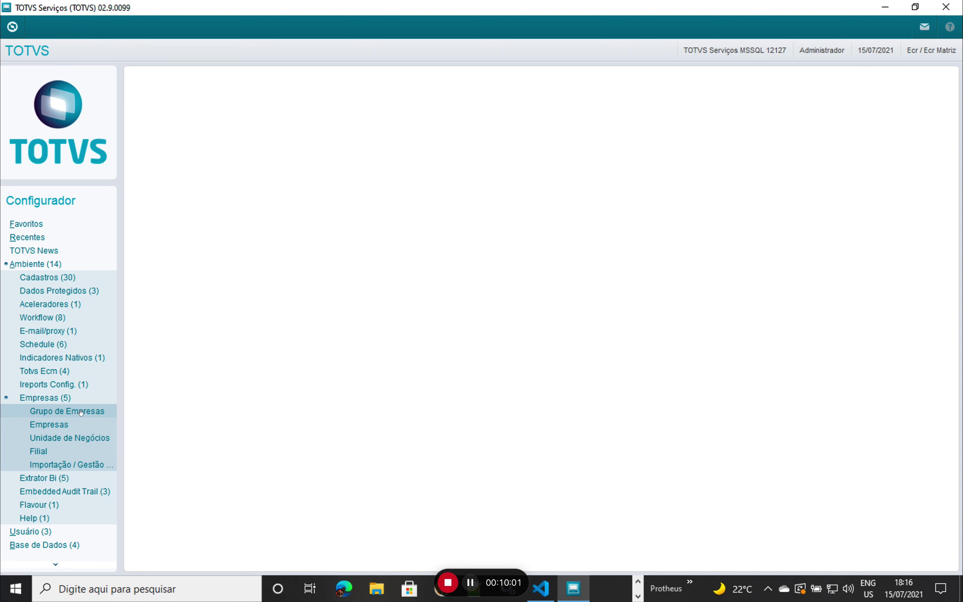
left_click(65, 414)
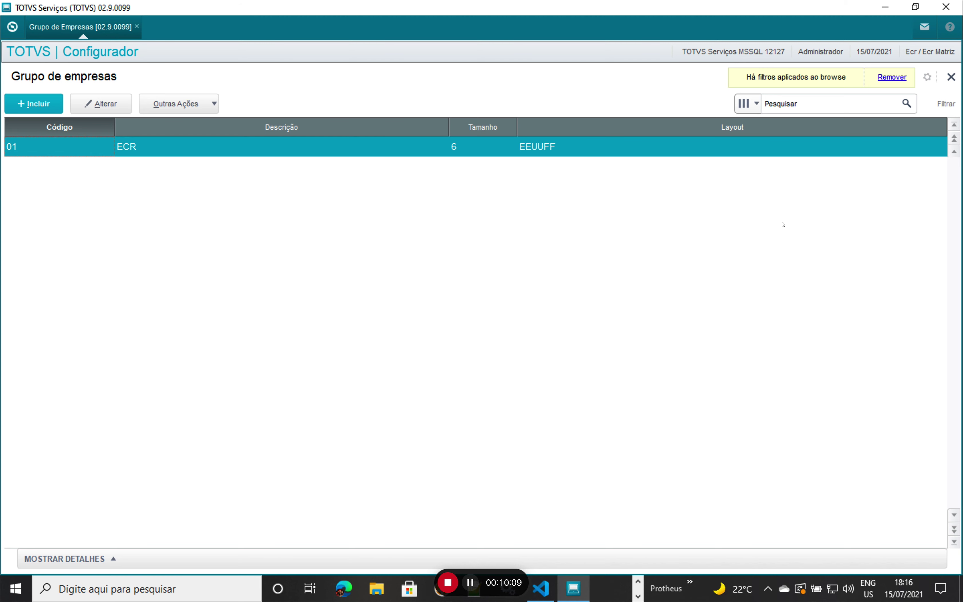
Open branch 01 of ECR SOLUTIONS LTDA in the Filial list and close it unchanged.
left_click(951, 77)
left_click(57, 454)
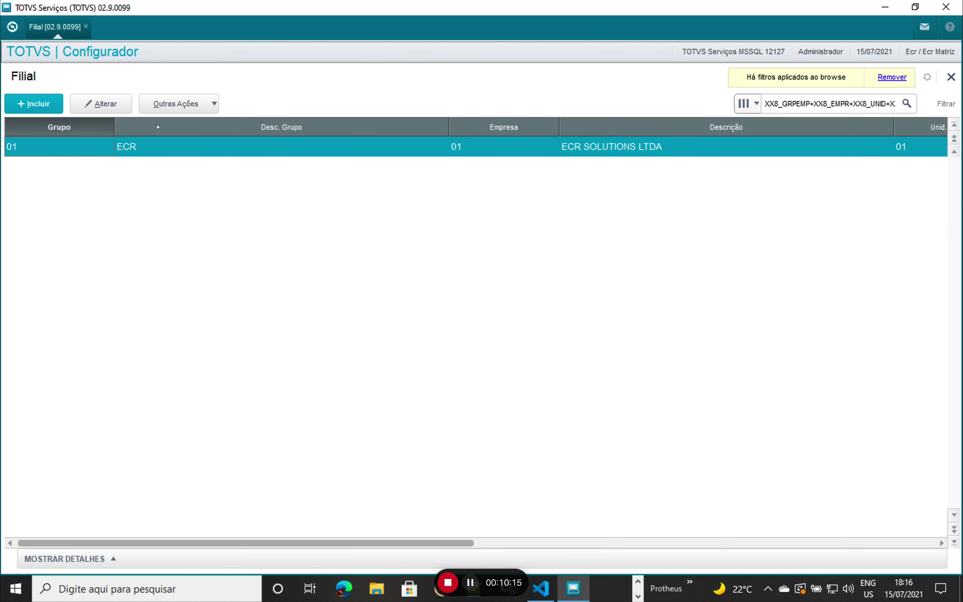
left_click(110, 110)
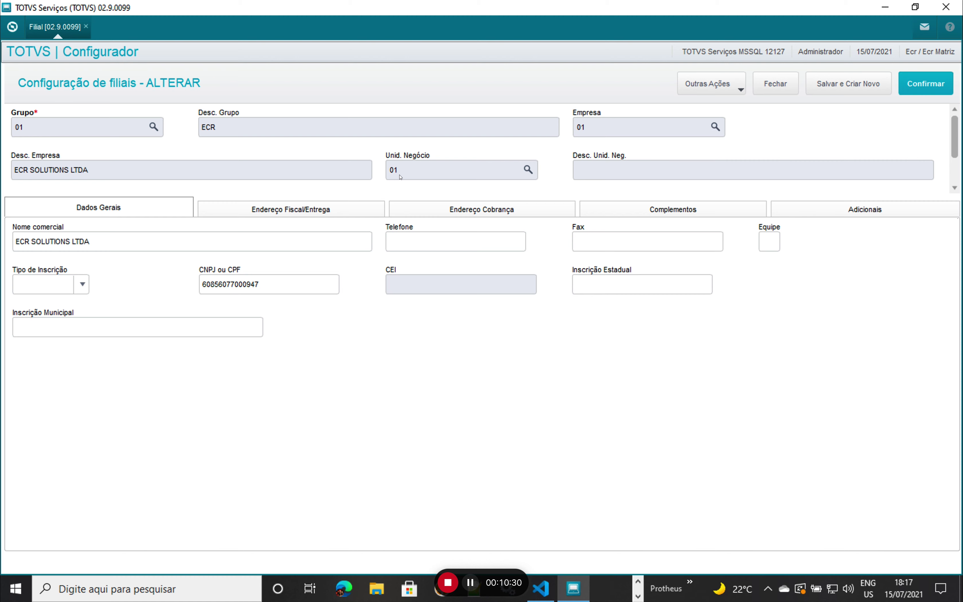
scroll(423, 179, "down", 2)
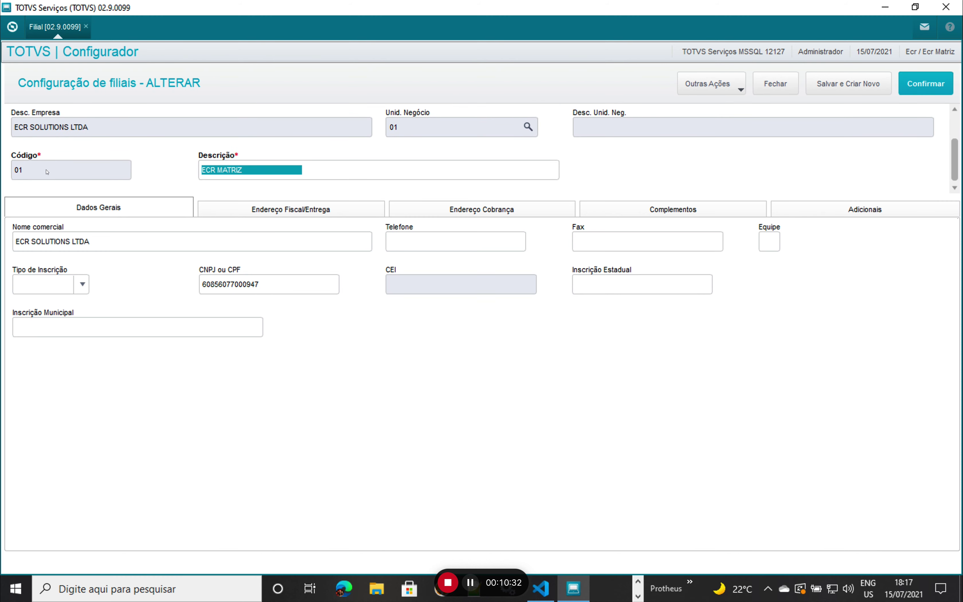
scroll(87, 139, "up", 2)
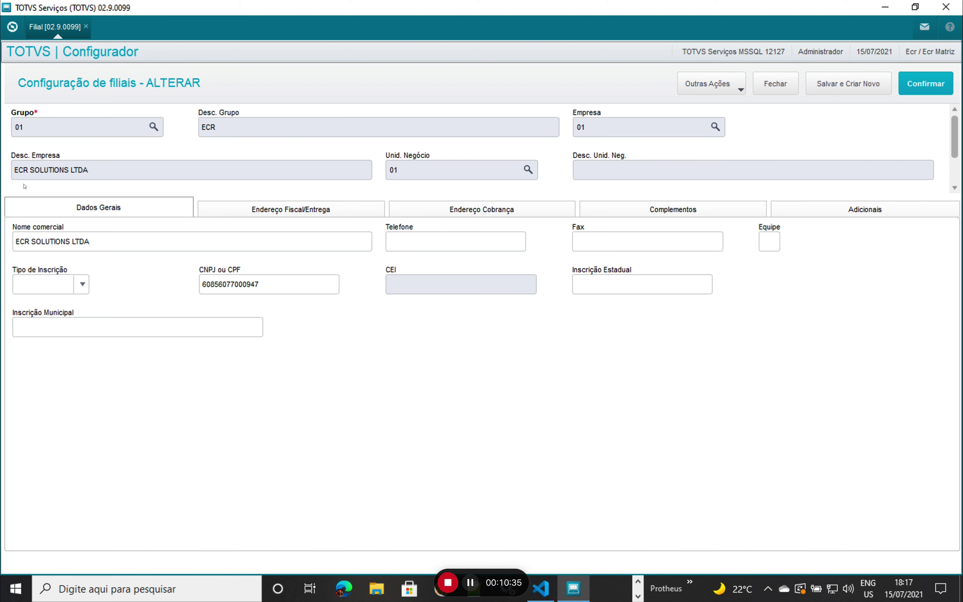
scroll(129, 168, "down", 2)
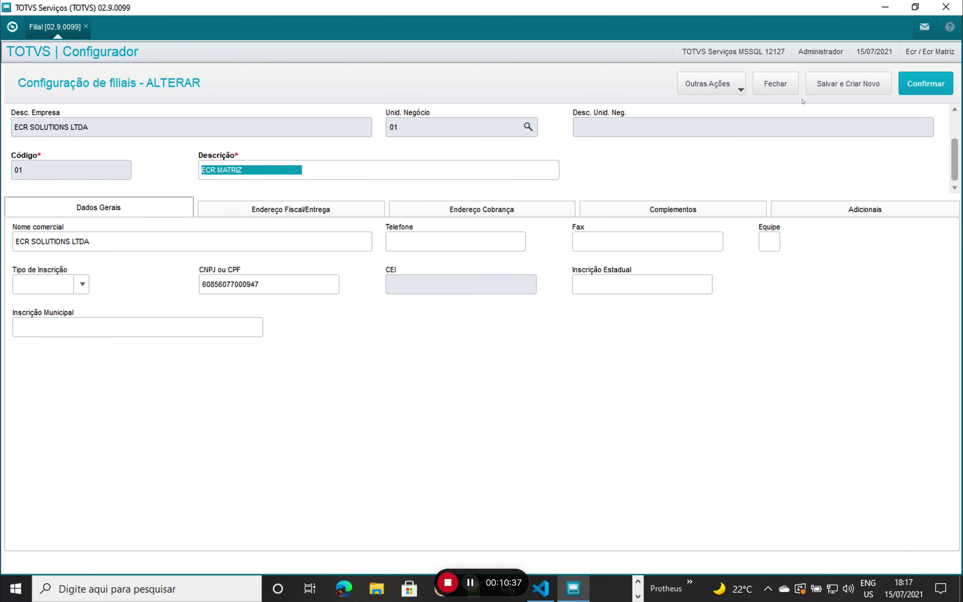
left_click(778, 85)
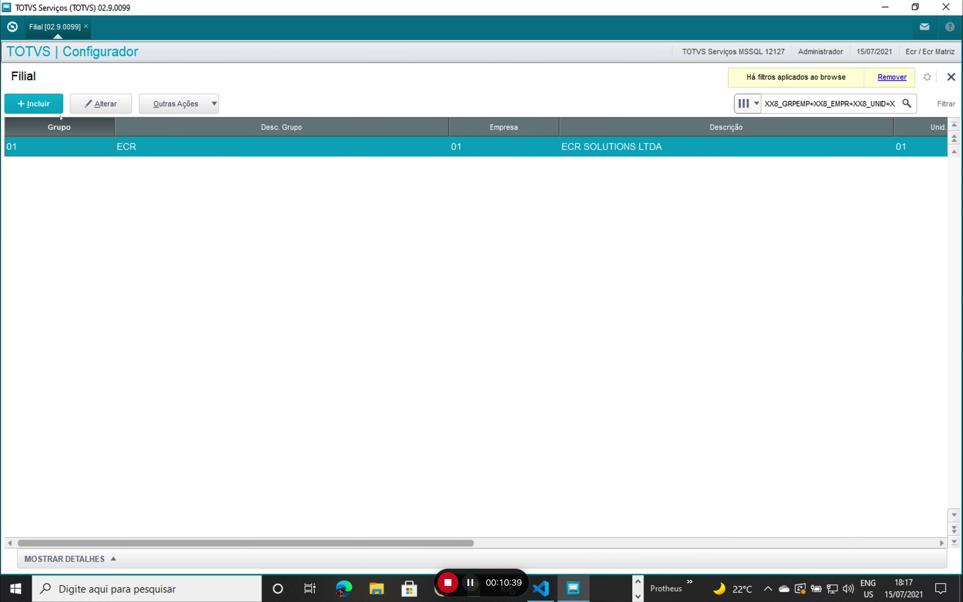
Draft a new branch 02 'teste' under company group 01 ECR, company 01, business unit 01.
left_click(53, 108)
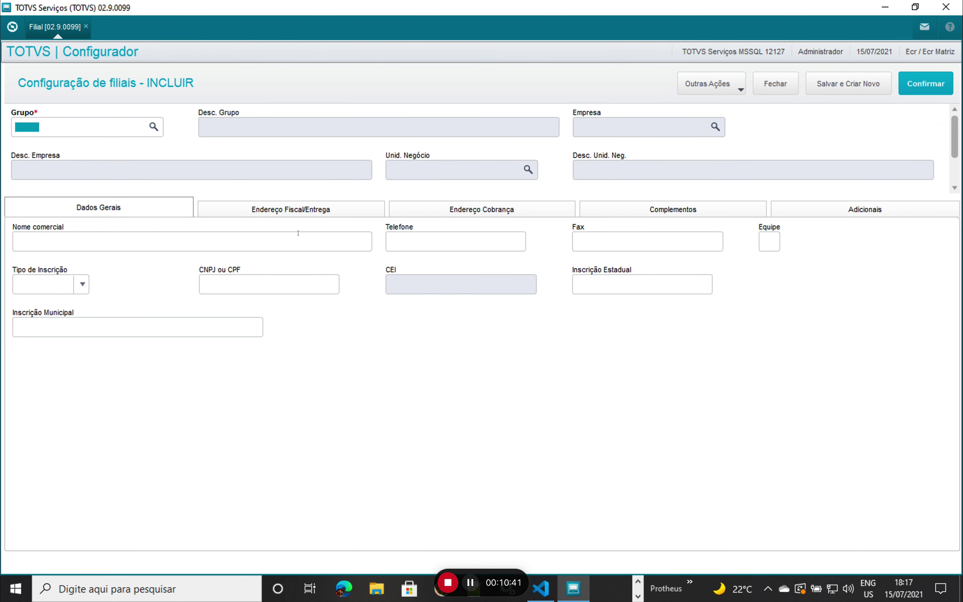
left_click(154, 128)
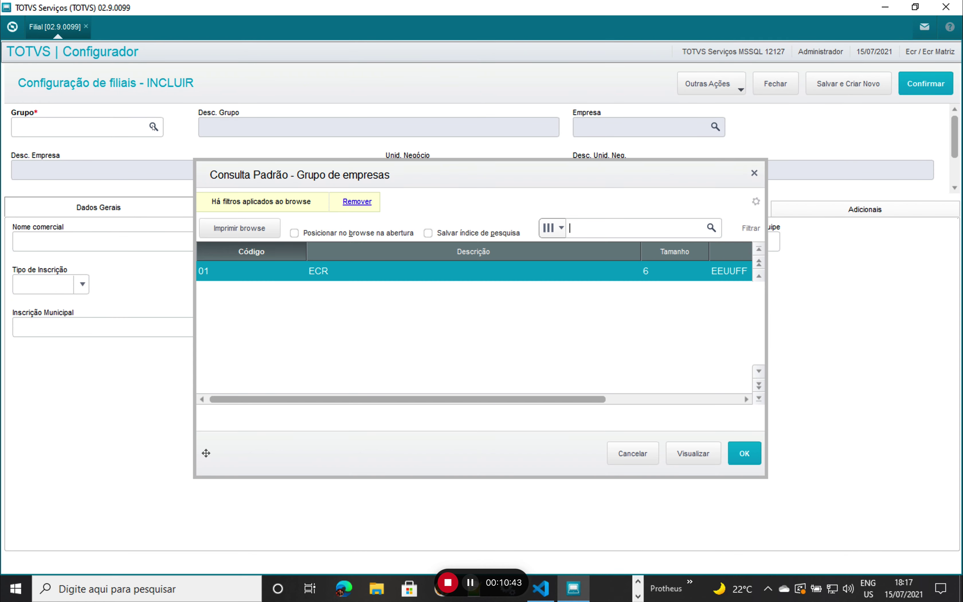
double_click(258, 271)
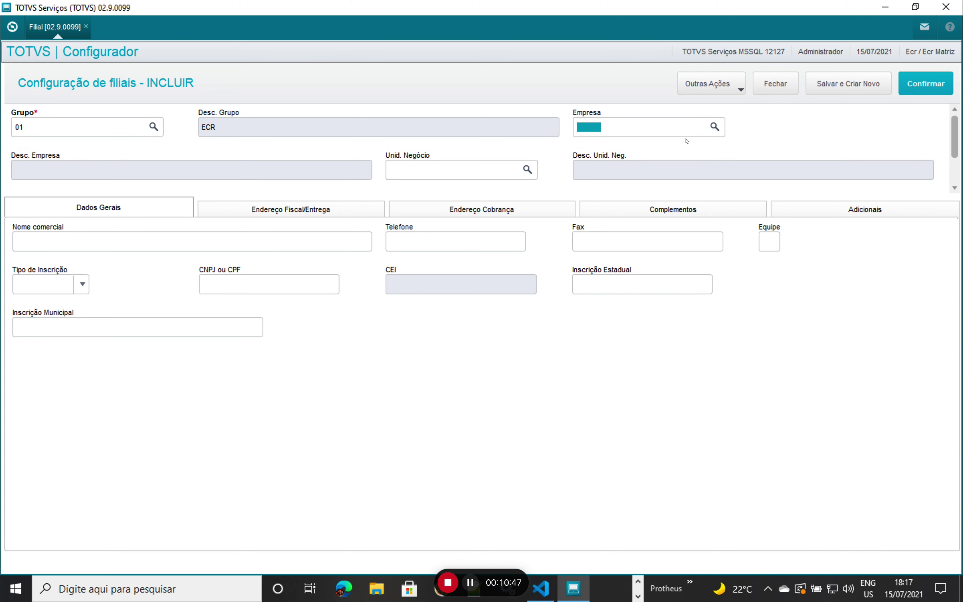
left_click(715, 127)
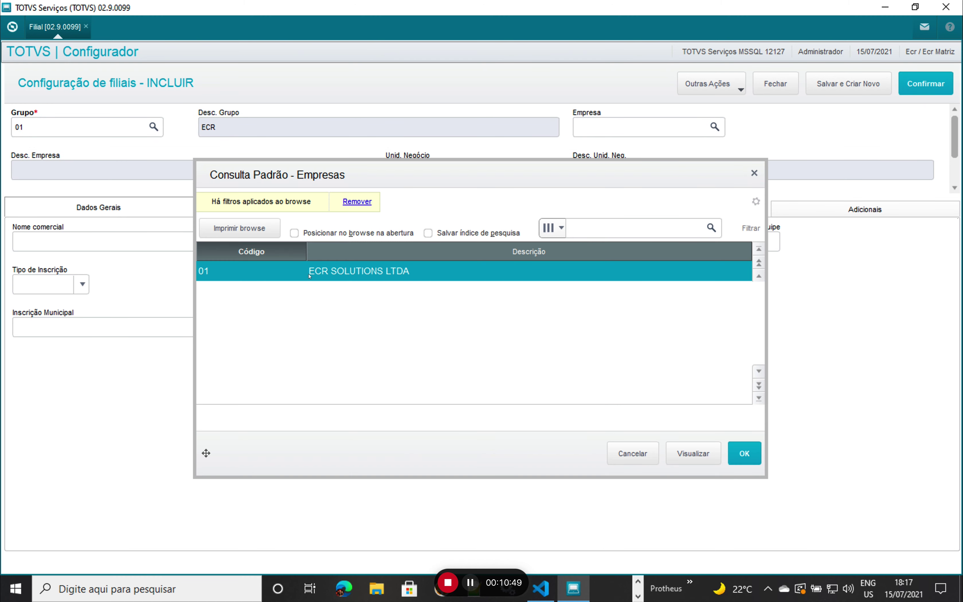
double_click(310, 271)
key("Tab")
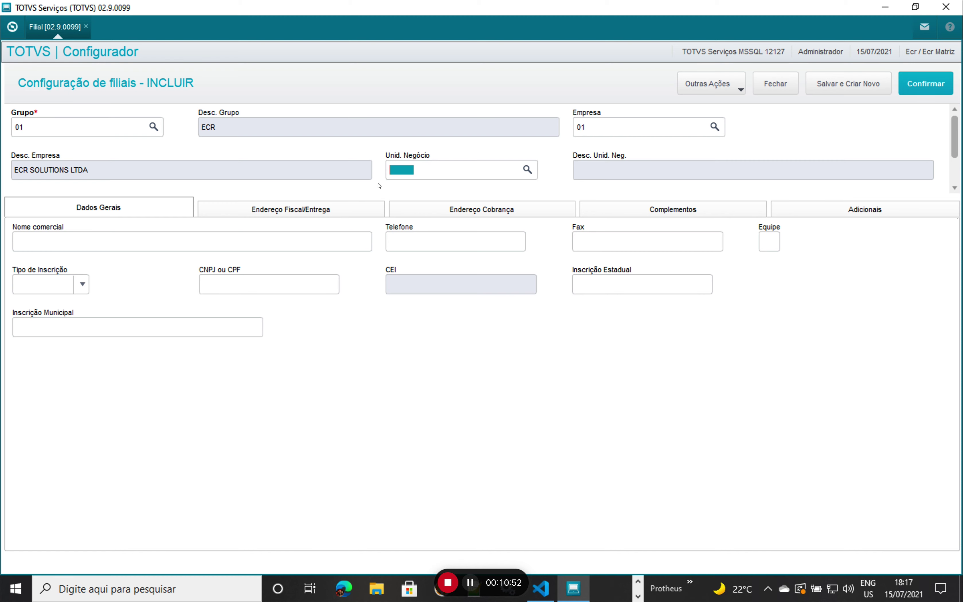
left_click(527, 170)
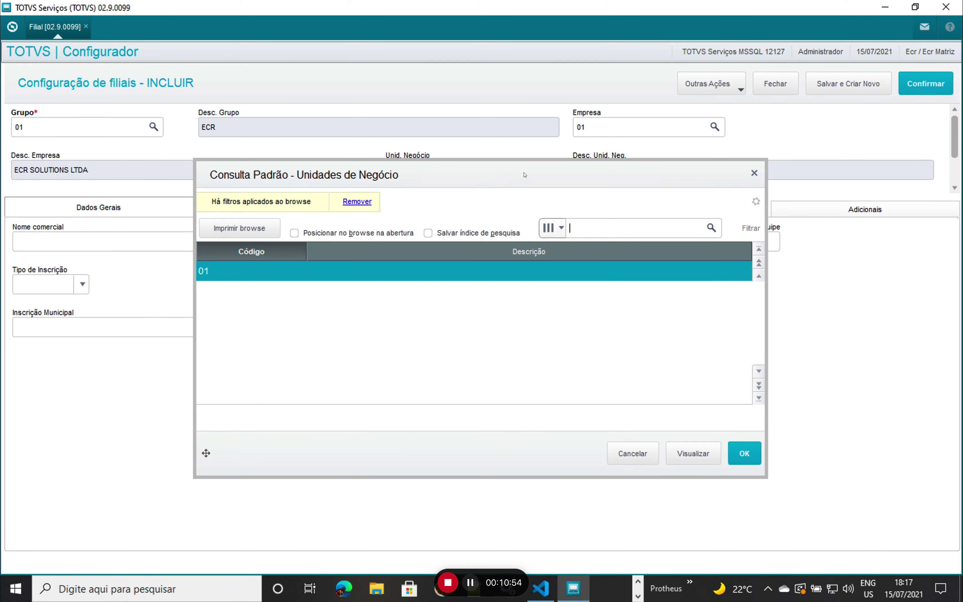
left_click(743, 454)
key("Tab")
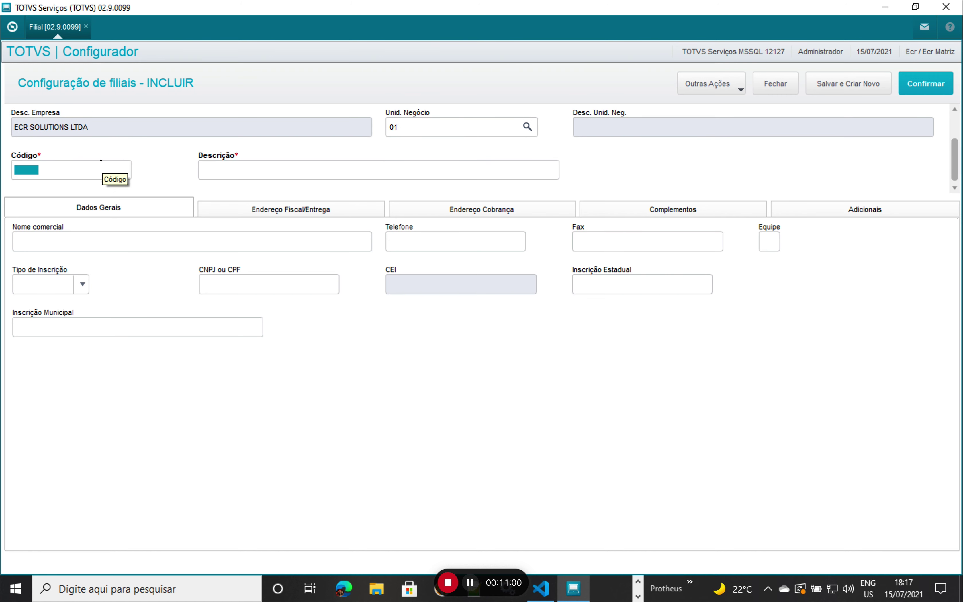
type("02")
key("Tab")
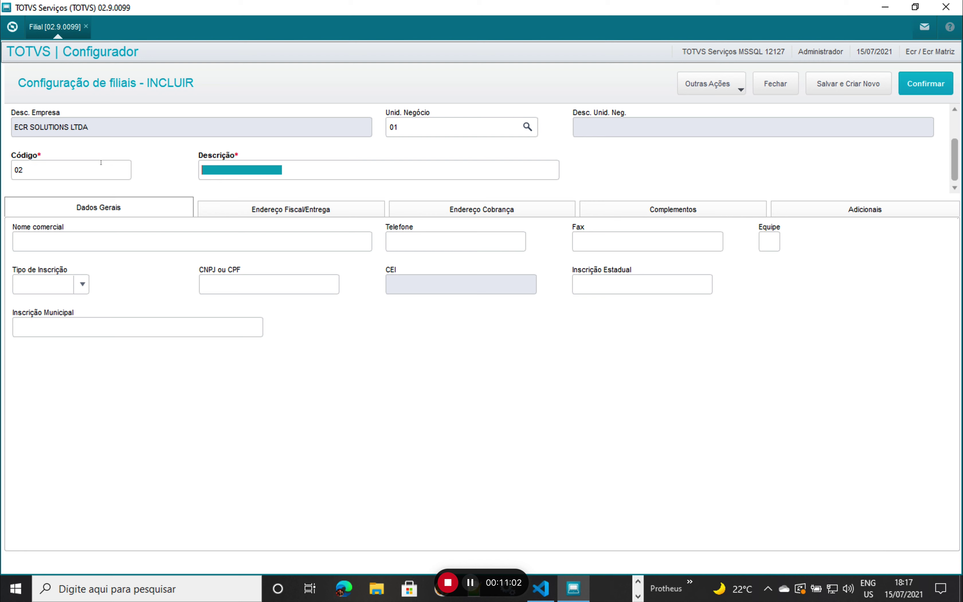
type("teste")
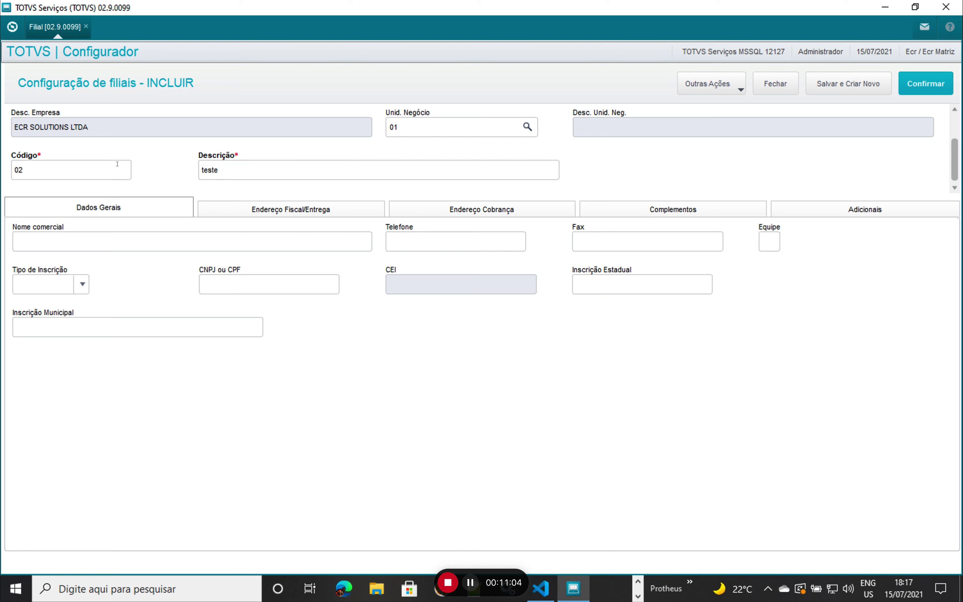
Discard the unsaved branch 02 draft and close the Filial list.
scroll(760, 155, "up", 2)
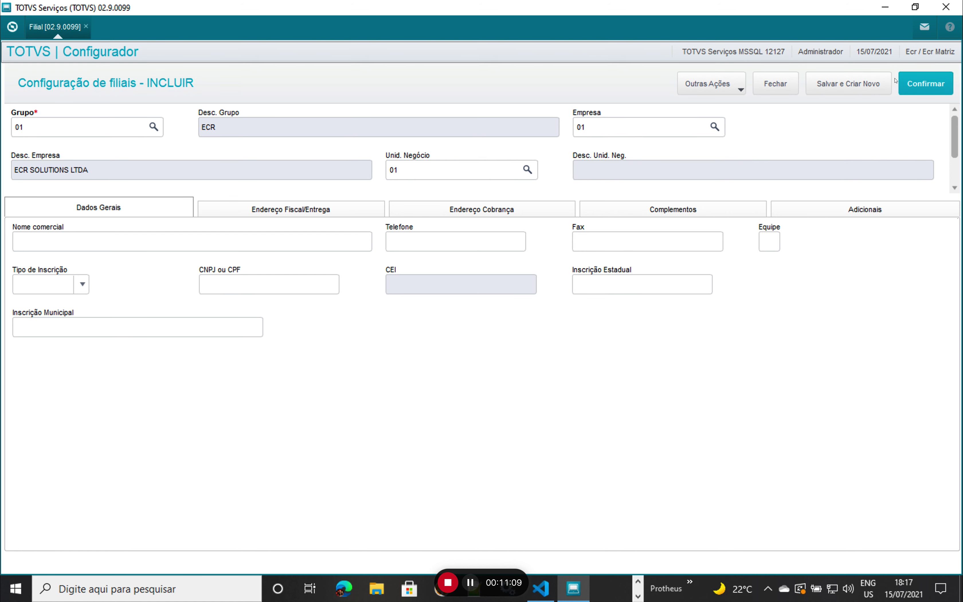
left_click(775, 84)
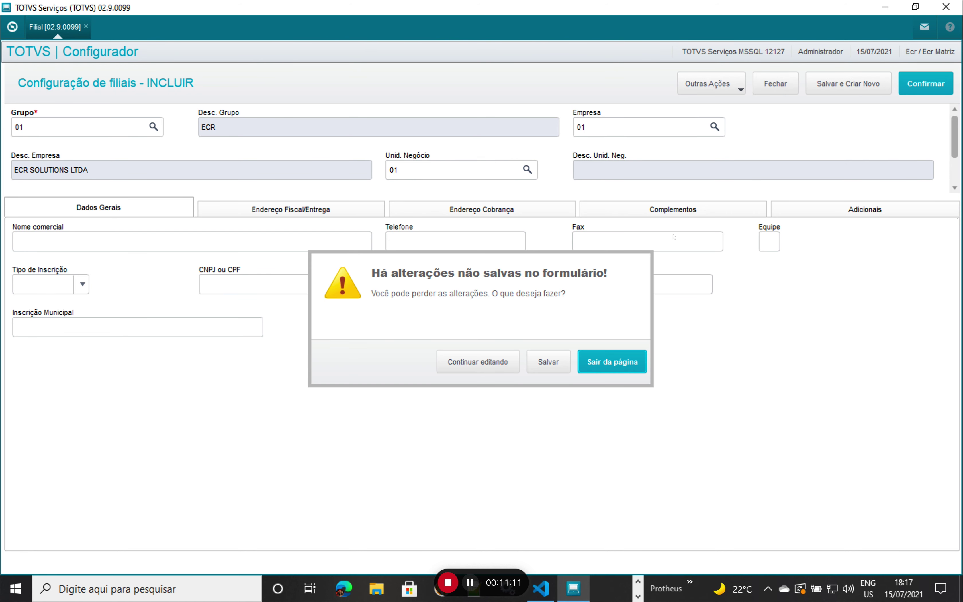
left_click(628, 361)
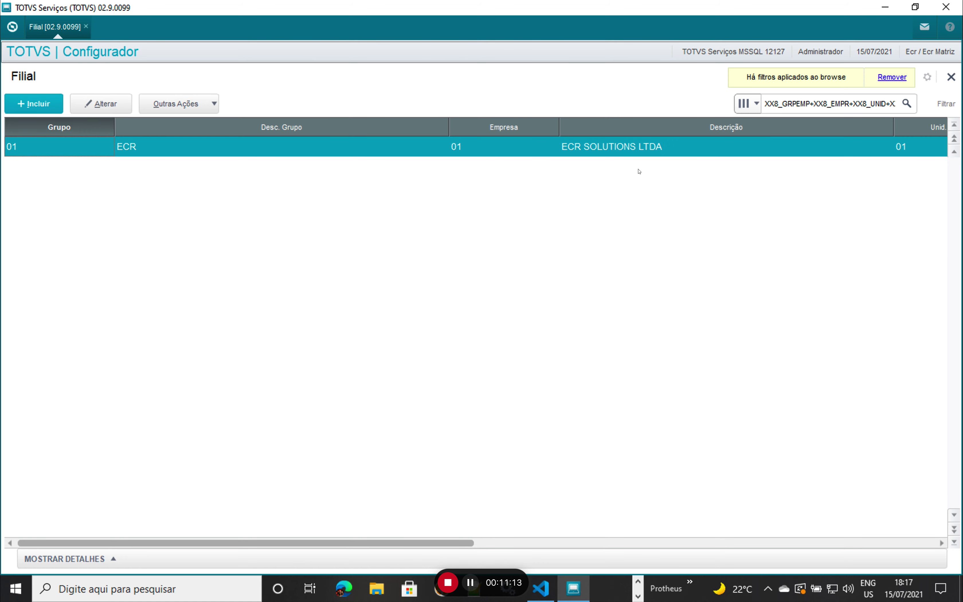
left_click(951, 77)
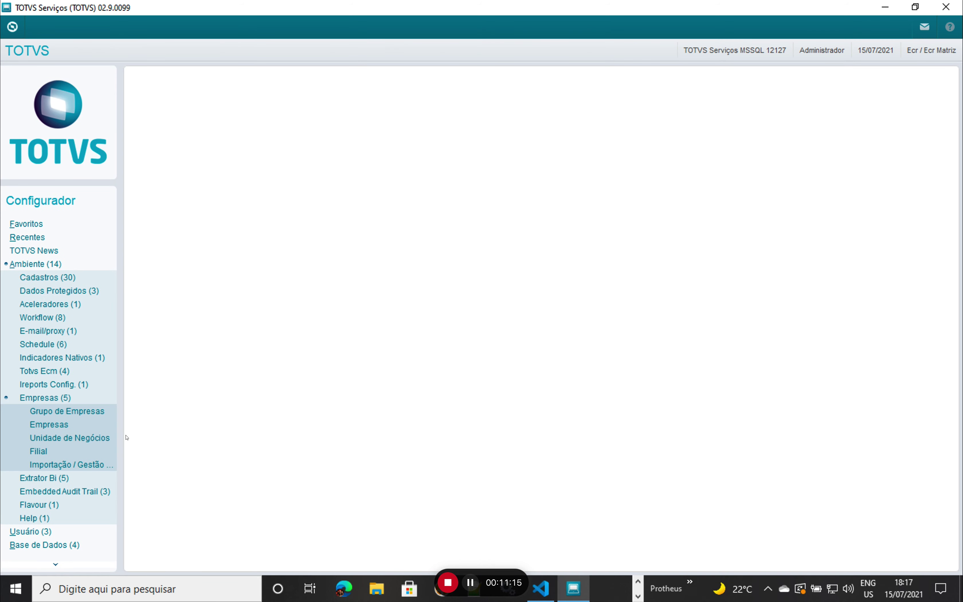
Open the Usuários registration list under Senhas, dismissing an empty new-user form.
left_click(63, 398)
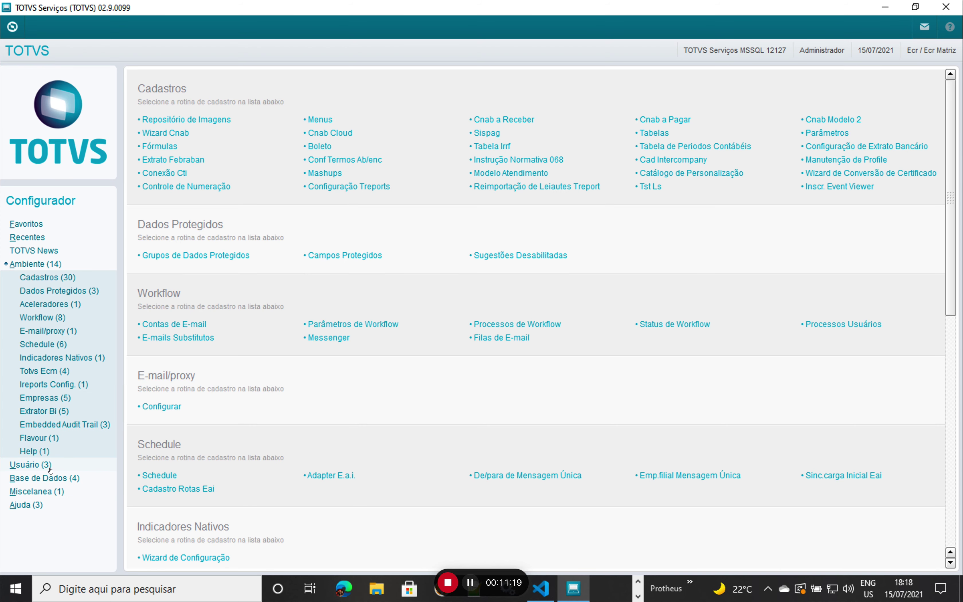
left_click(50, 470)
left_click(58, 293)
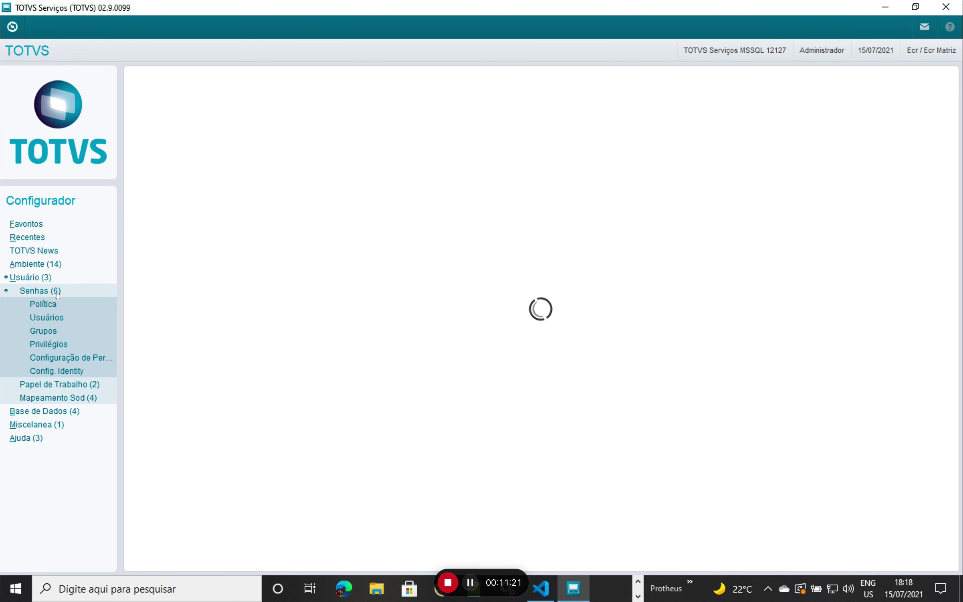
left_click(47, 318)
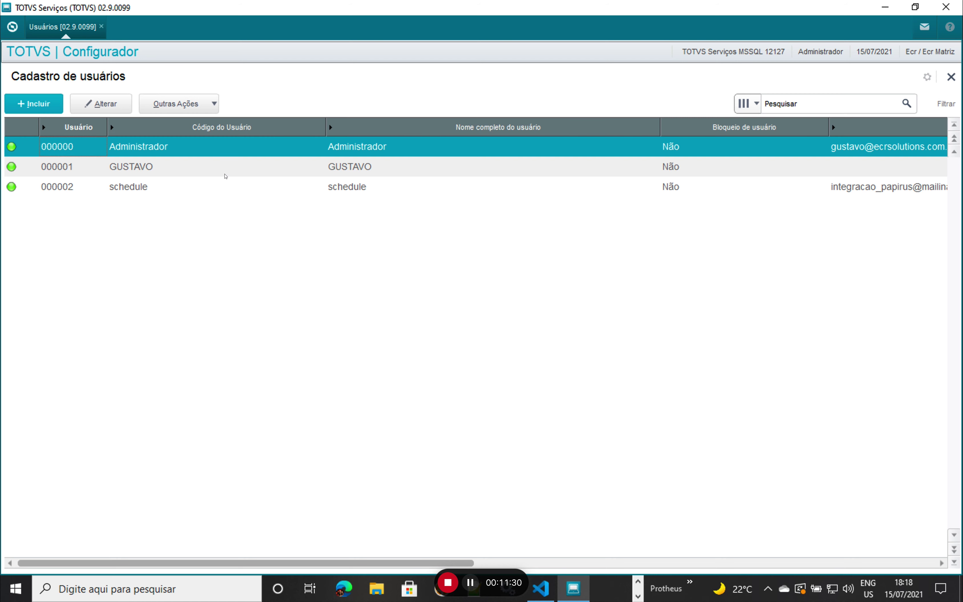
key("alt+i")
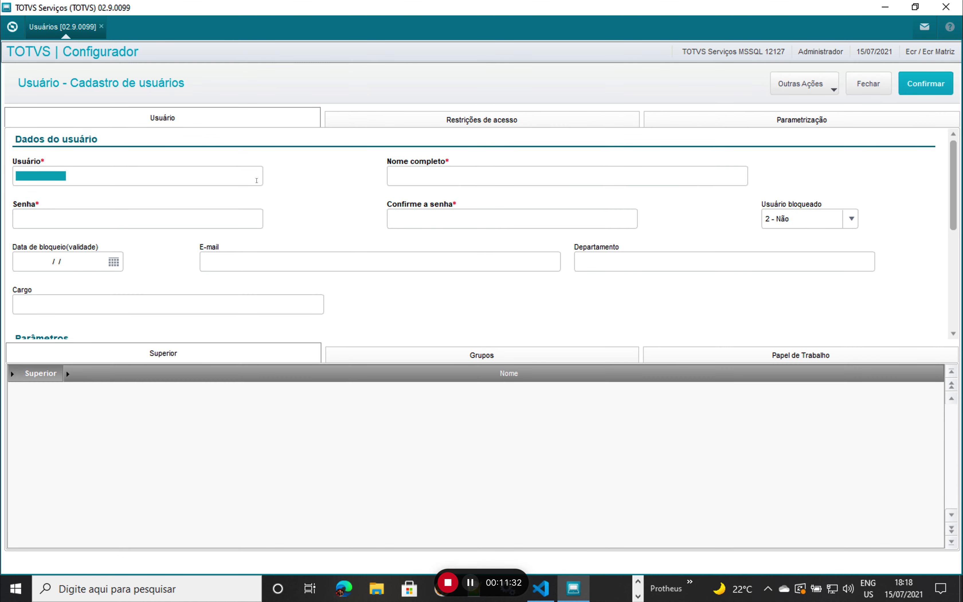
left_click(869, 84)
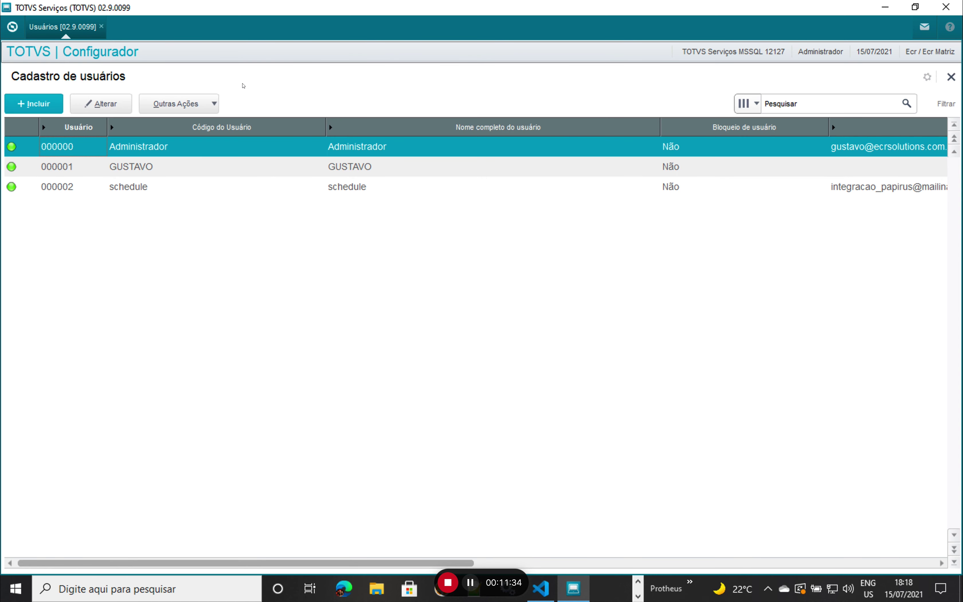
Edit the third user and erase the name part of its e-mail address.
left_click(156, 193)
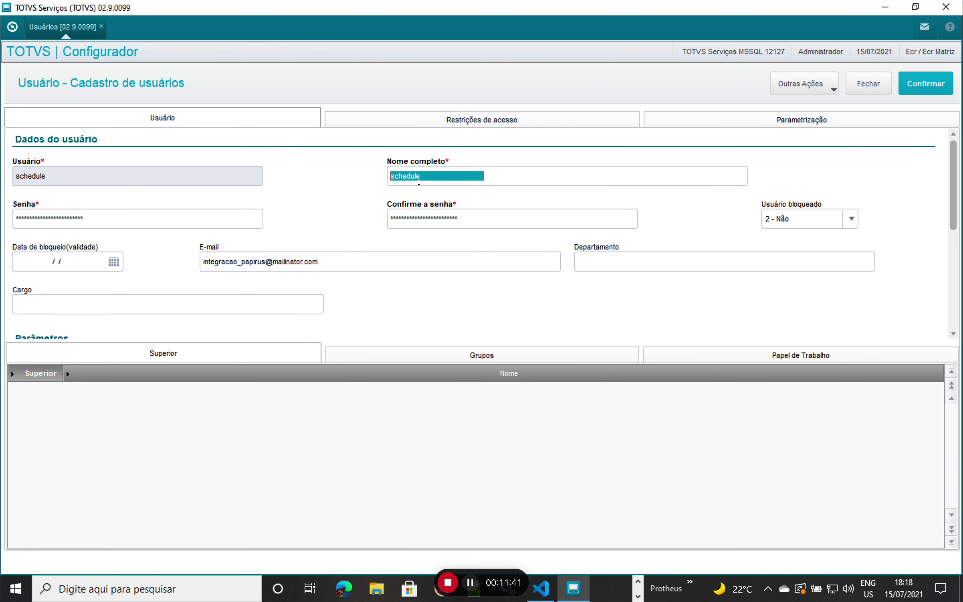
left_click(253, 263)
double_click(253, 263)
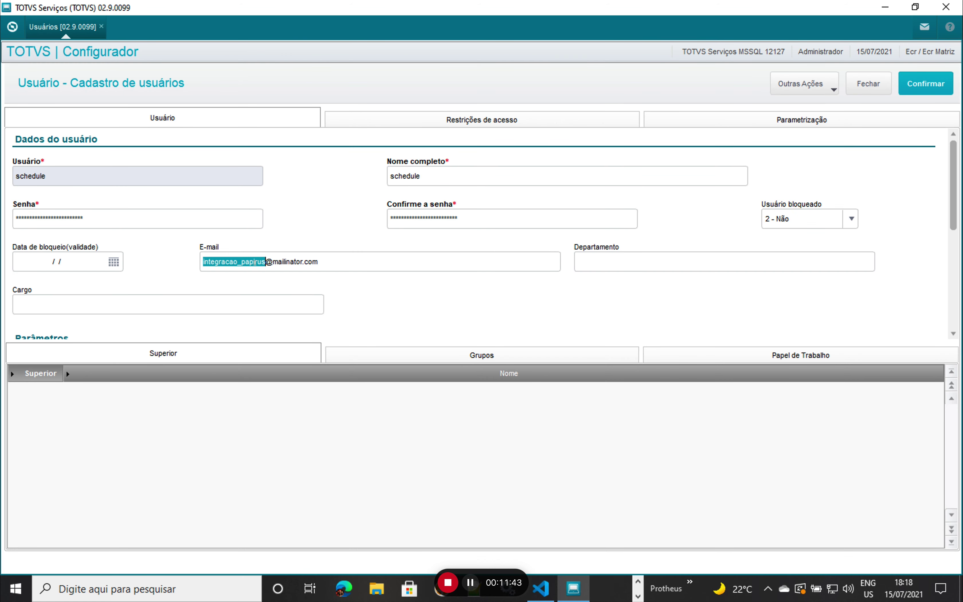
key("BackSpace")
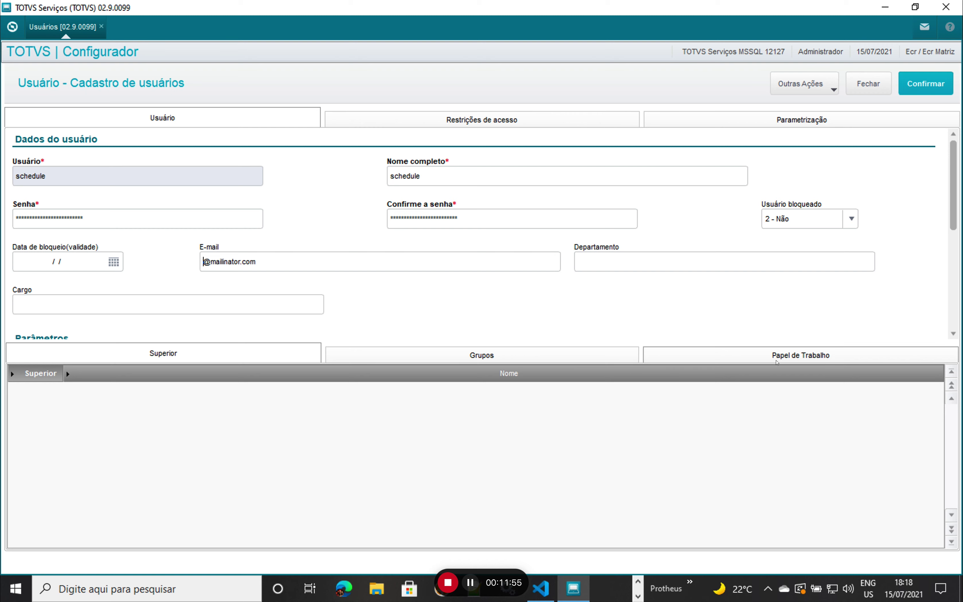
key("F1")
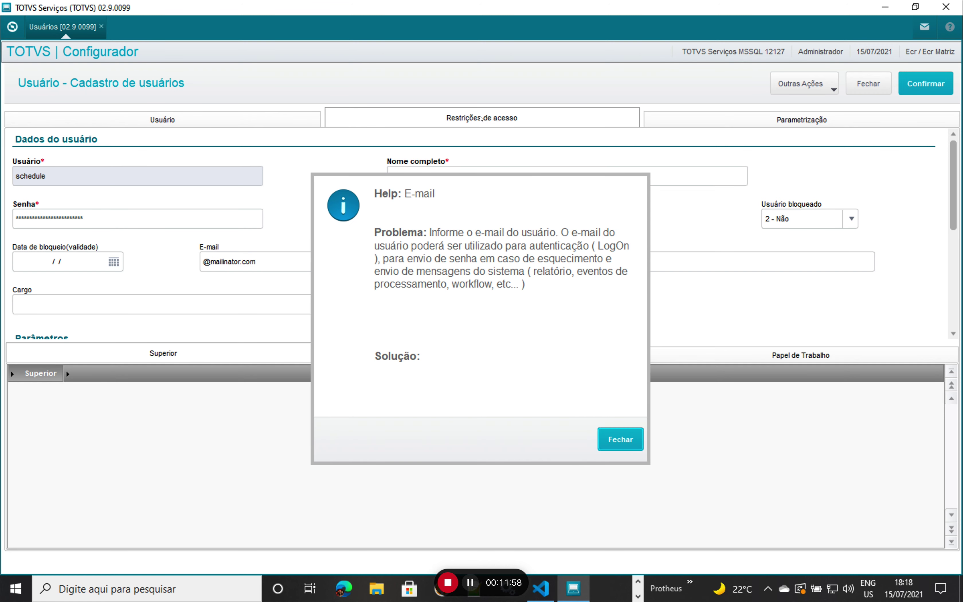
left_click(614, 438)
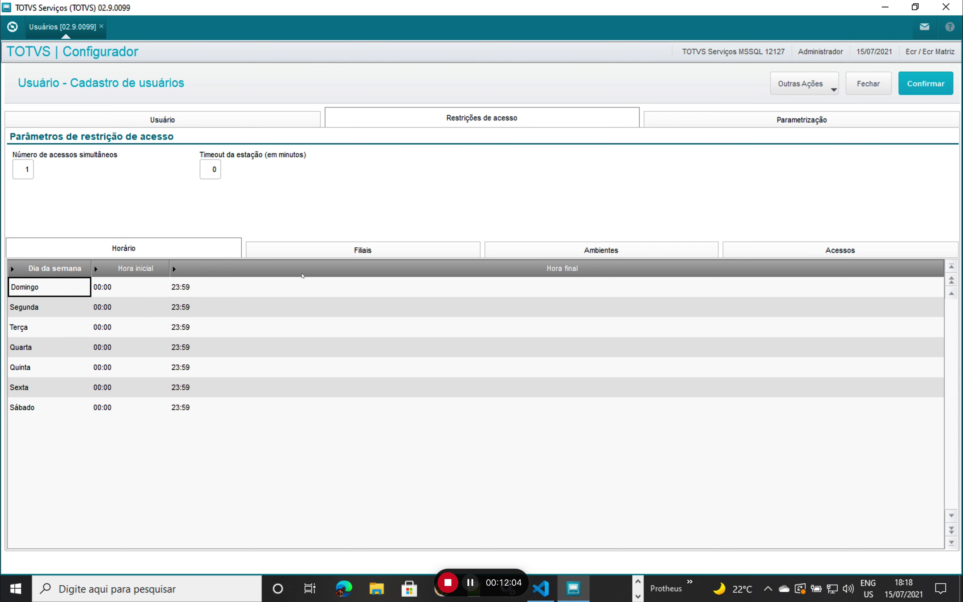
Review the user's branch access, module access and Faturamento individual permissions.
left_click(320, 255)
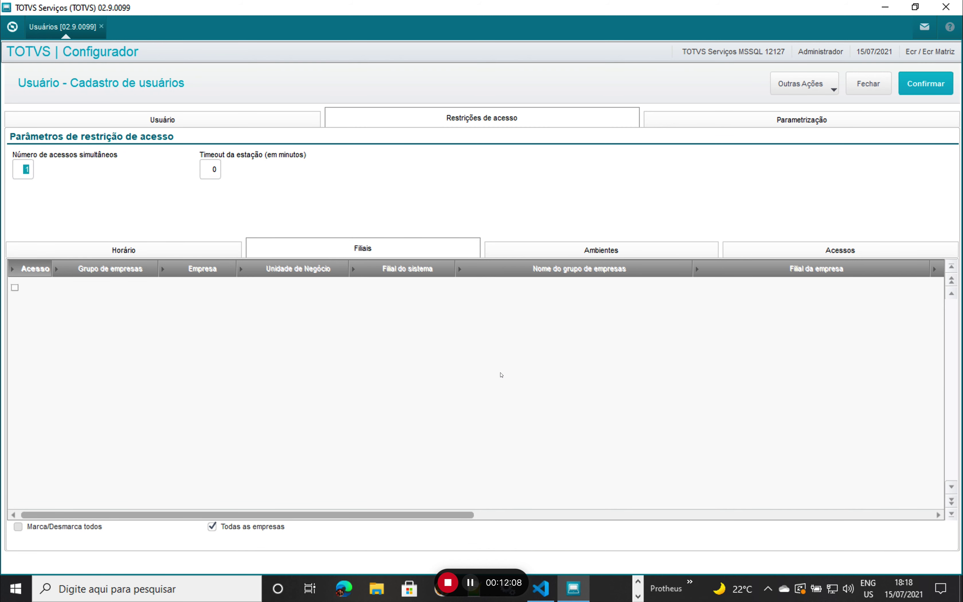
left_click(619, 251)
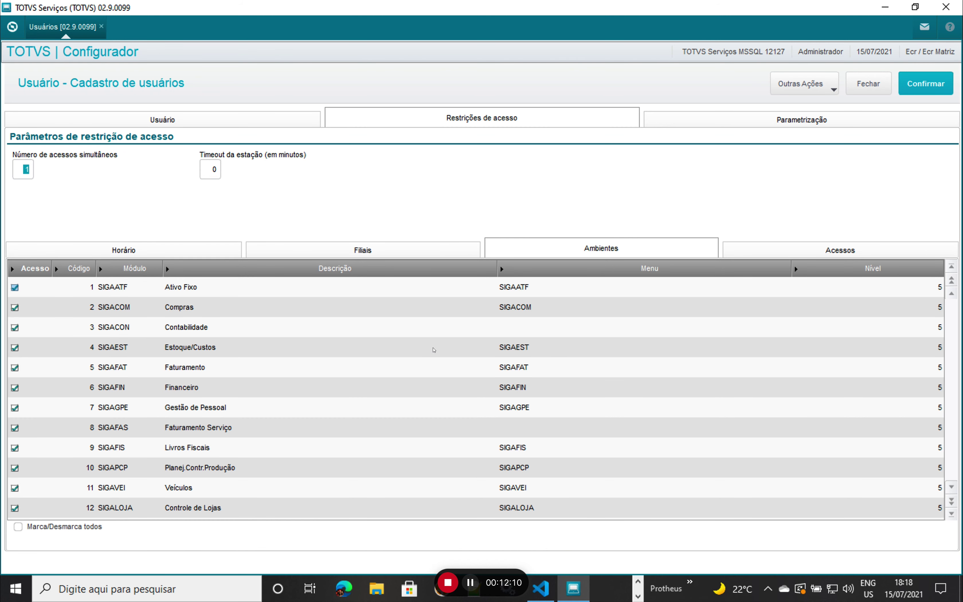
left_click(246, 370)
left_click(837, 251)
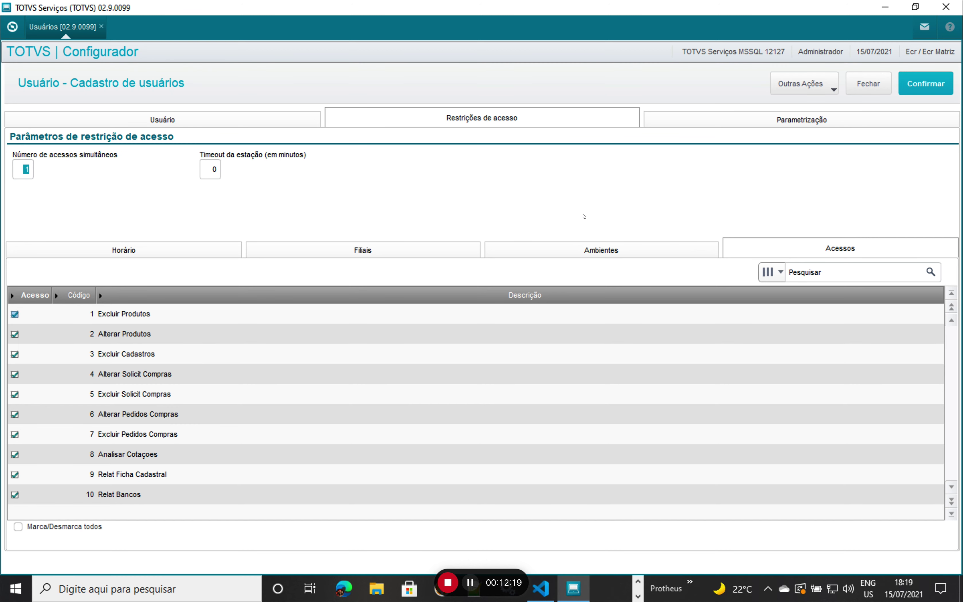
left_click(601, 249)
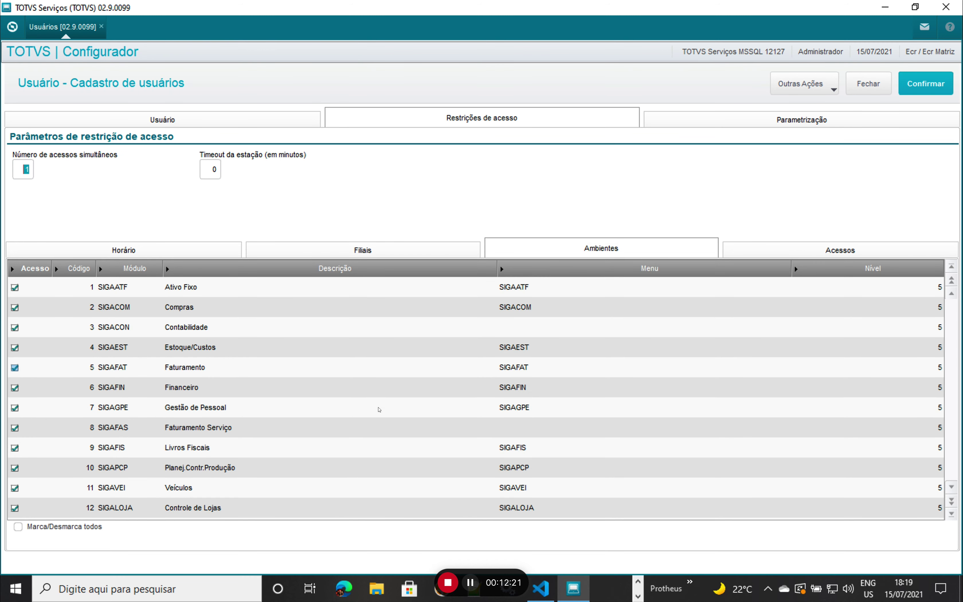
left_click(281, 367)
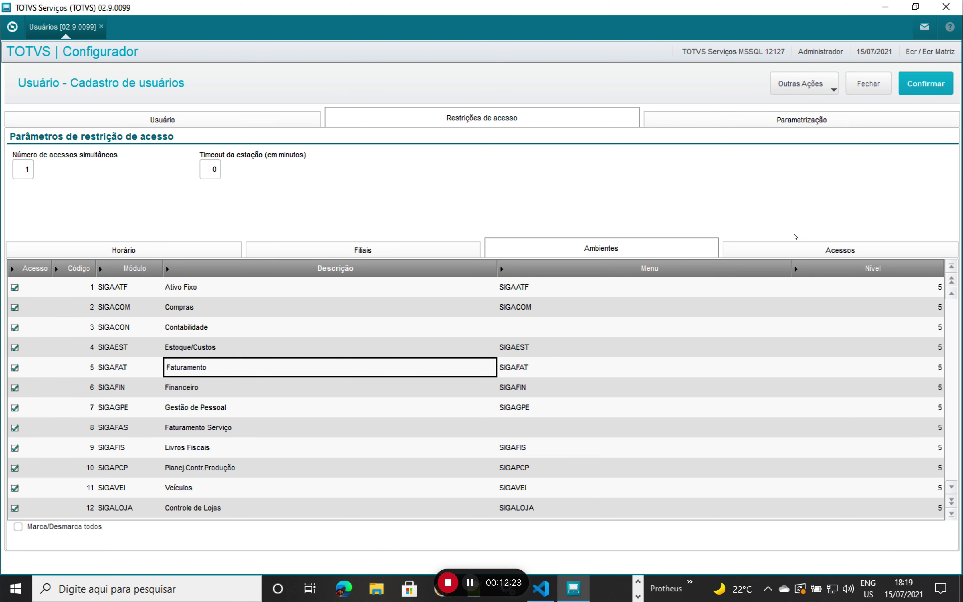
left_click(824, 93)
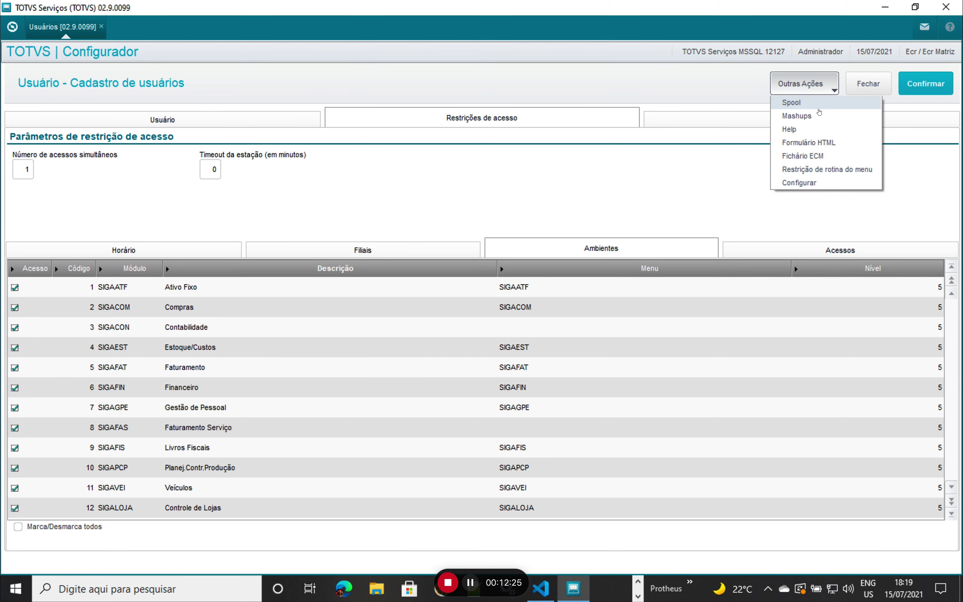
Review Faturamento's menu routine restrictions and the Produtos permissions, leaving them unchanged.
left_click(852, 171)
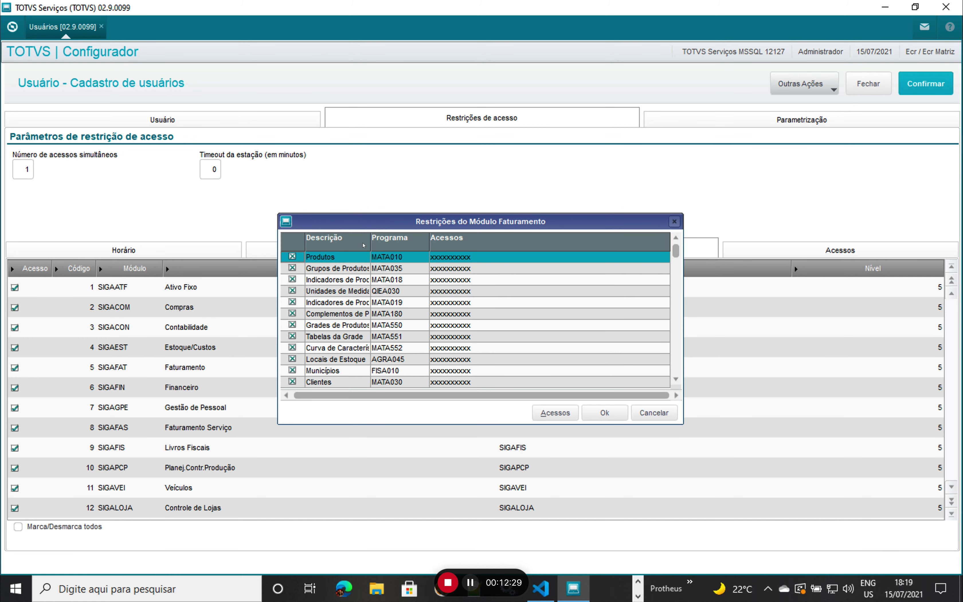
left_click_drag(370, 241, 429, 241)
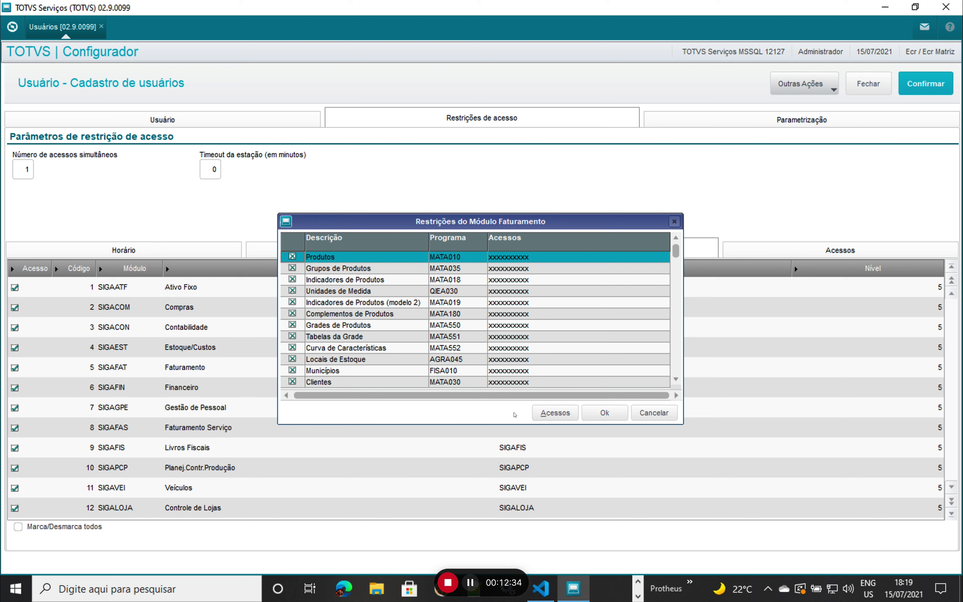
left_click(555, 413)
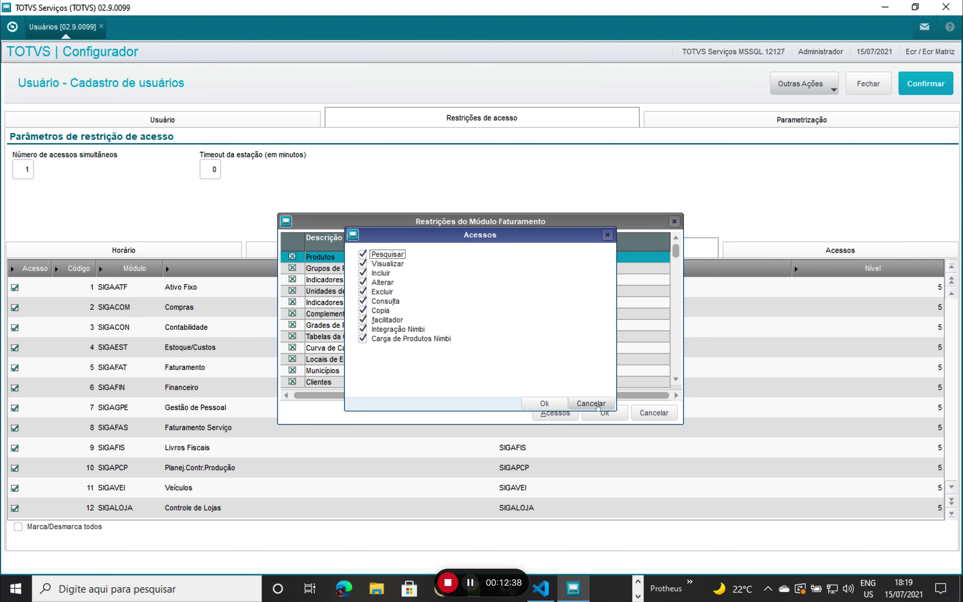
left_click(598, 404)
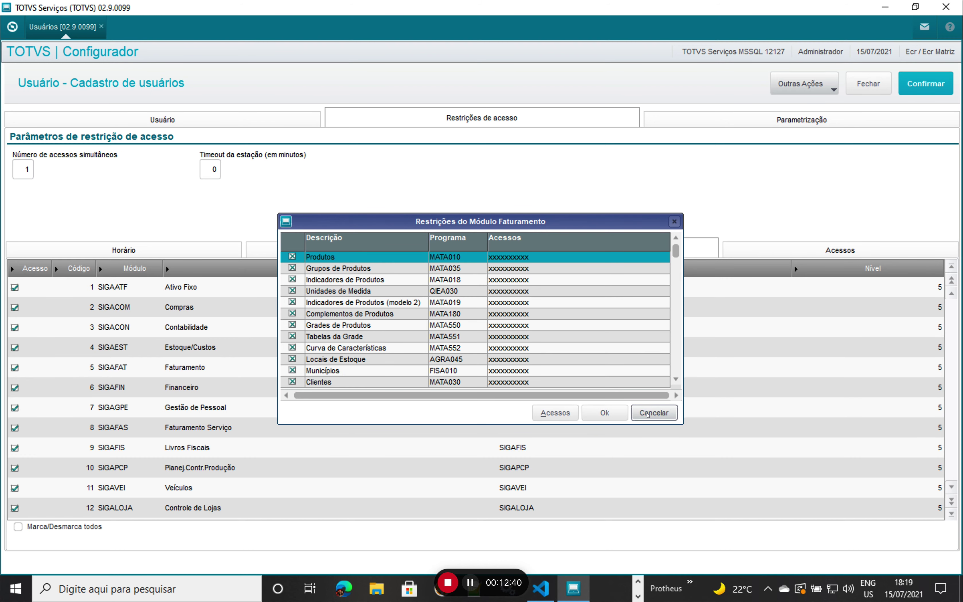
left_click(646, 412)
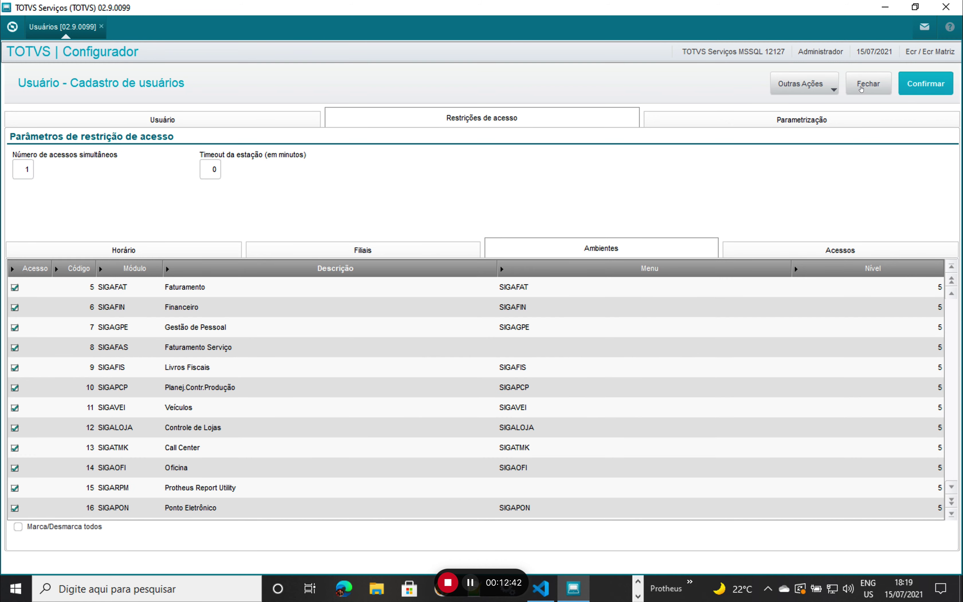
Close the user records and open Base de Dados > Dicionário > Bases de Dados for Empresa Ecr.
left_click(861, 89)
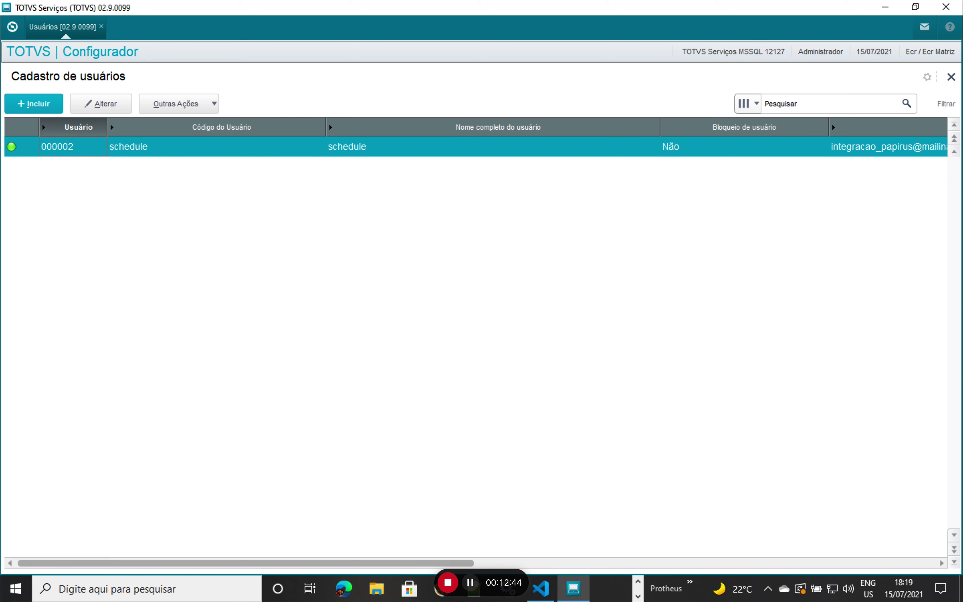
left_click(951, 77)
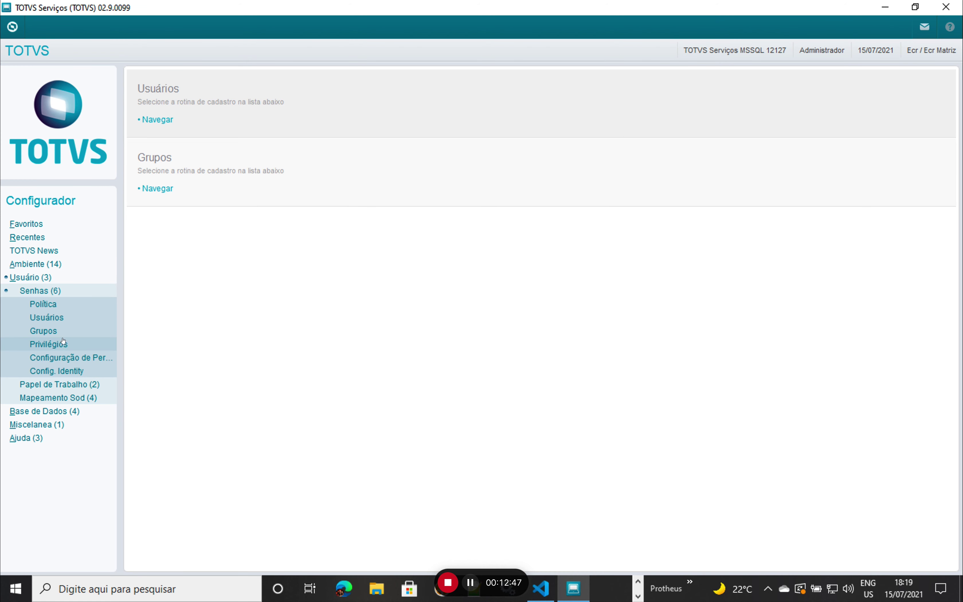
left_click(68, 412)
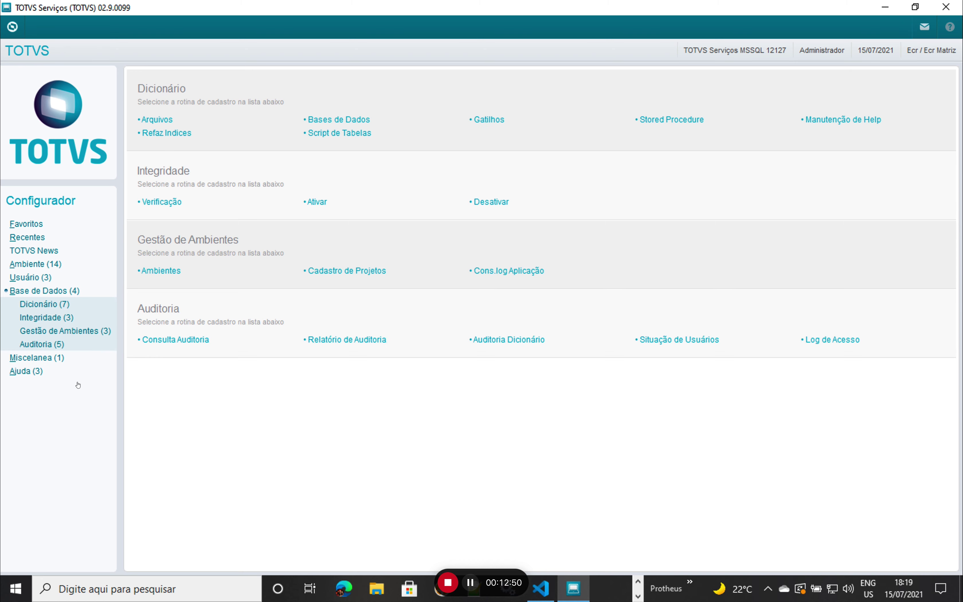
left_click(56, 310)
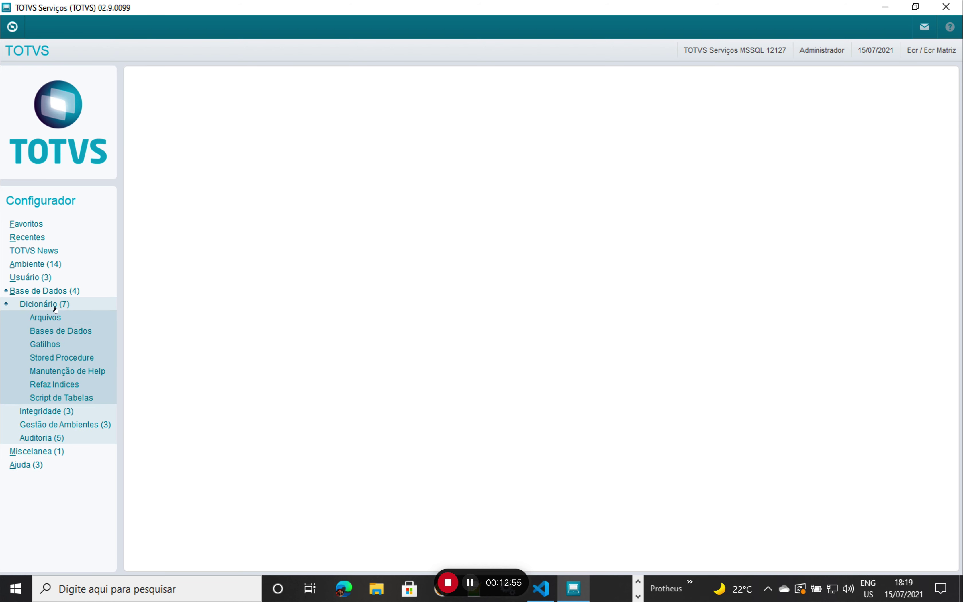
left_click(77, 332)
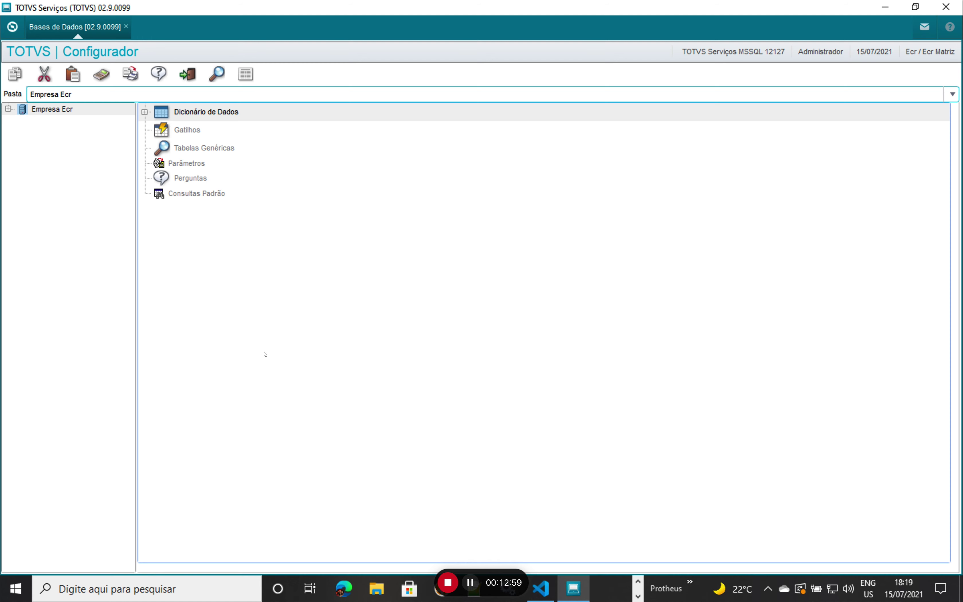
left_click(8, 109)
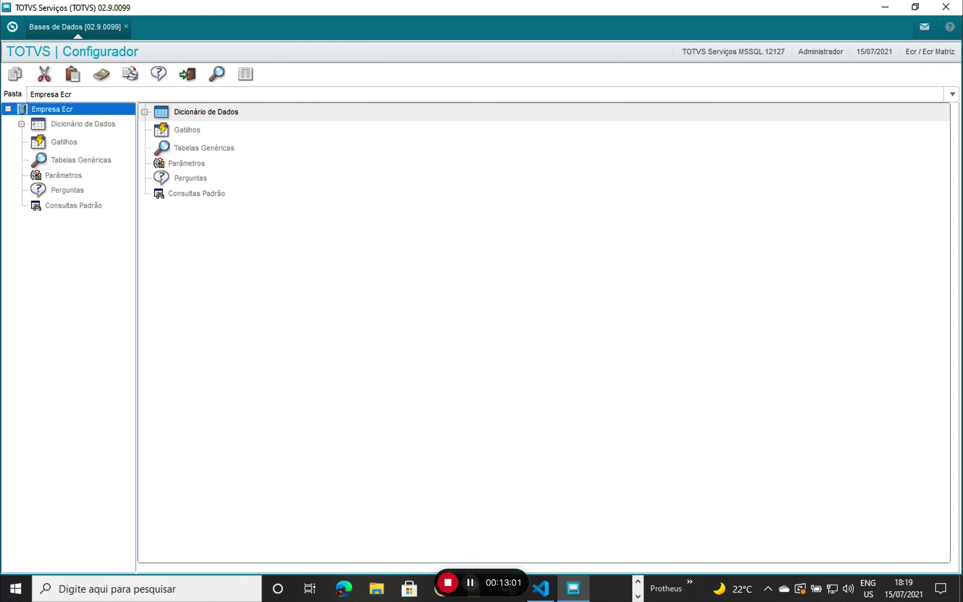
Browse Empresa Ecr's ABSENT Perguntas rows, then list its Parâmetros.
left_click(62, 131)
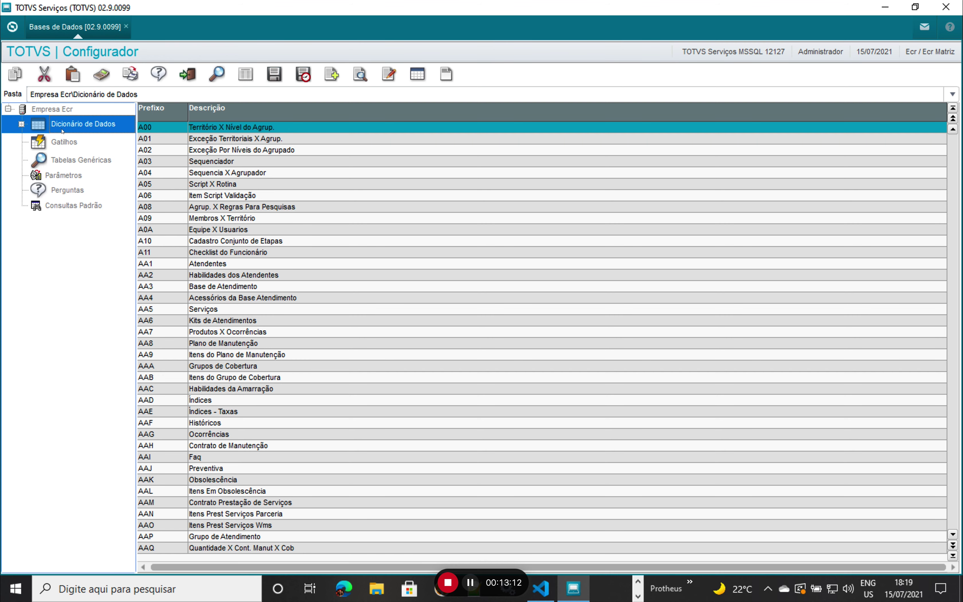
left_click(68, 190)
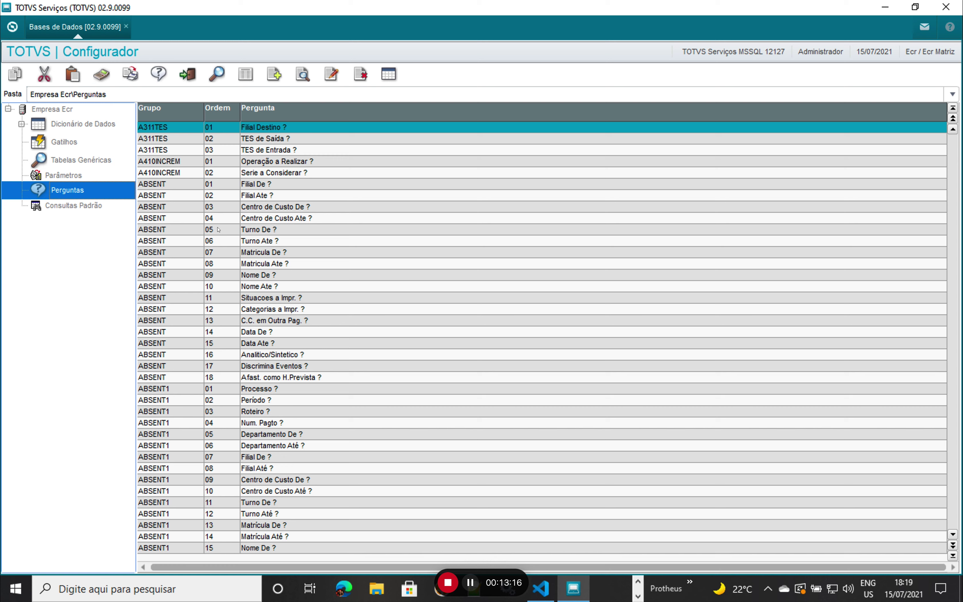
left_click(157, 187)
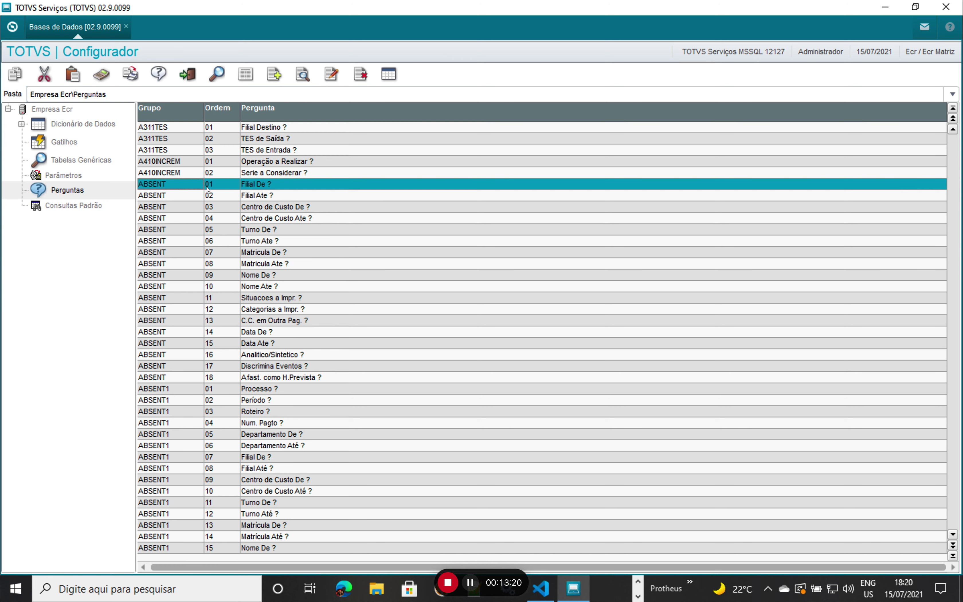
key("Down")
key("Down")
key("Down")
key("Down")
key("Down")
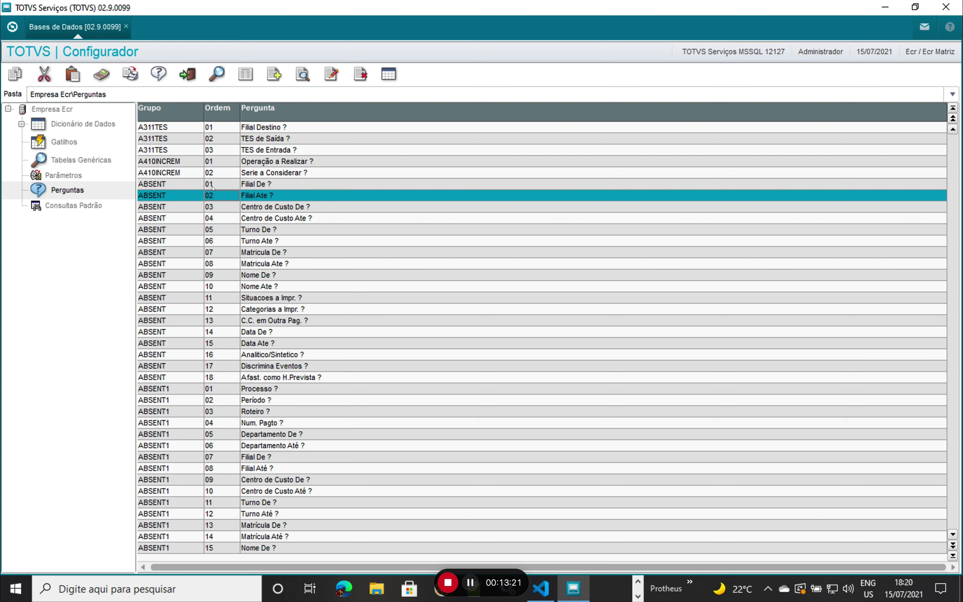
key("Down")
key("Down")
key("Down")
key("Down")
key("Down")
key("Down")
key("Down")
key("Down")
key("Down")
key("Down")
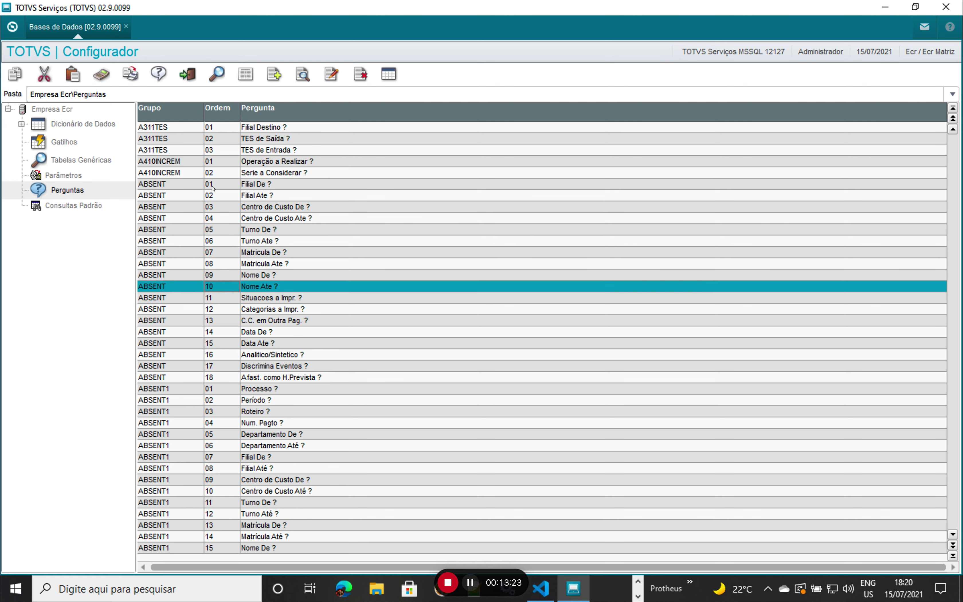
key("Down")
key("Down")
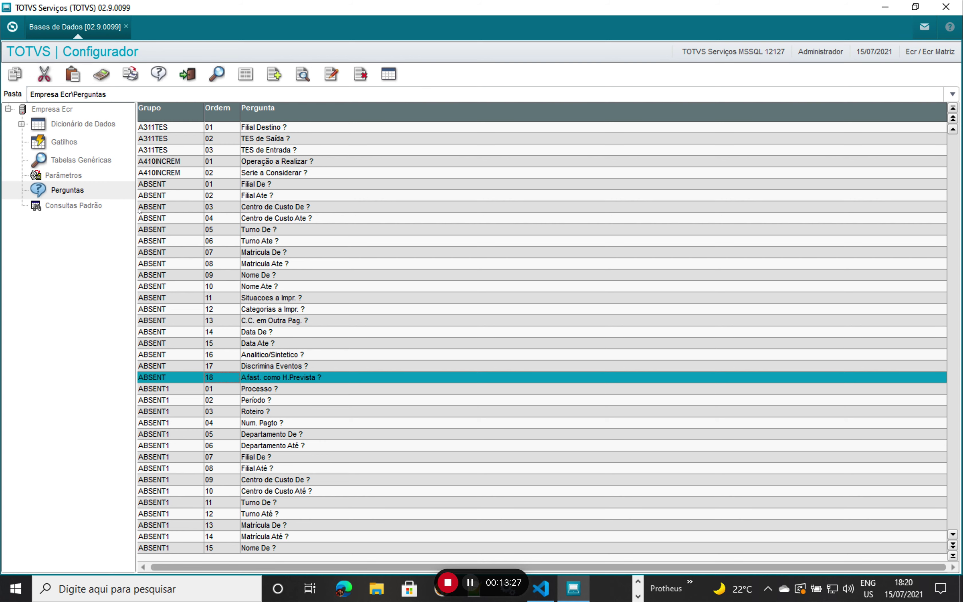
left_click(64, 176)
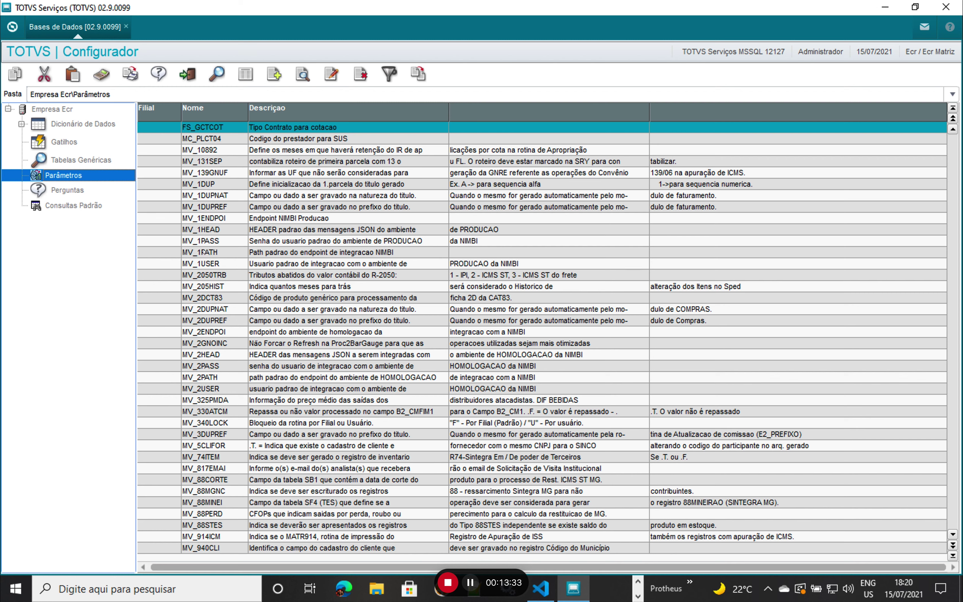
Try value xxxx on MV_1PATH, cancel the edit, and return to the data dictionary tables.
left_click(220, 253)
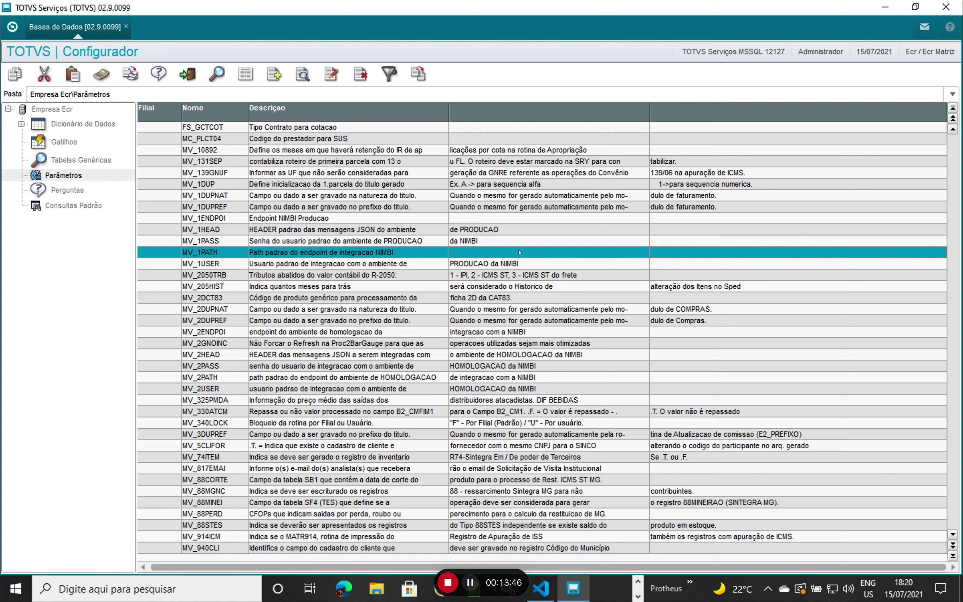
left_click(335, 77)
left_click(385, 348)
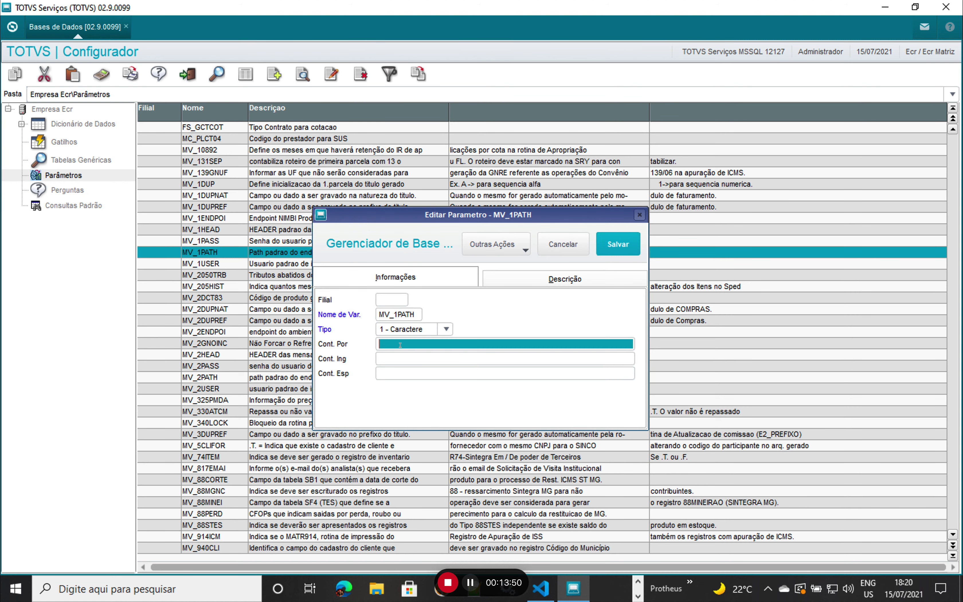
type("xxxx")
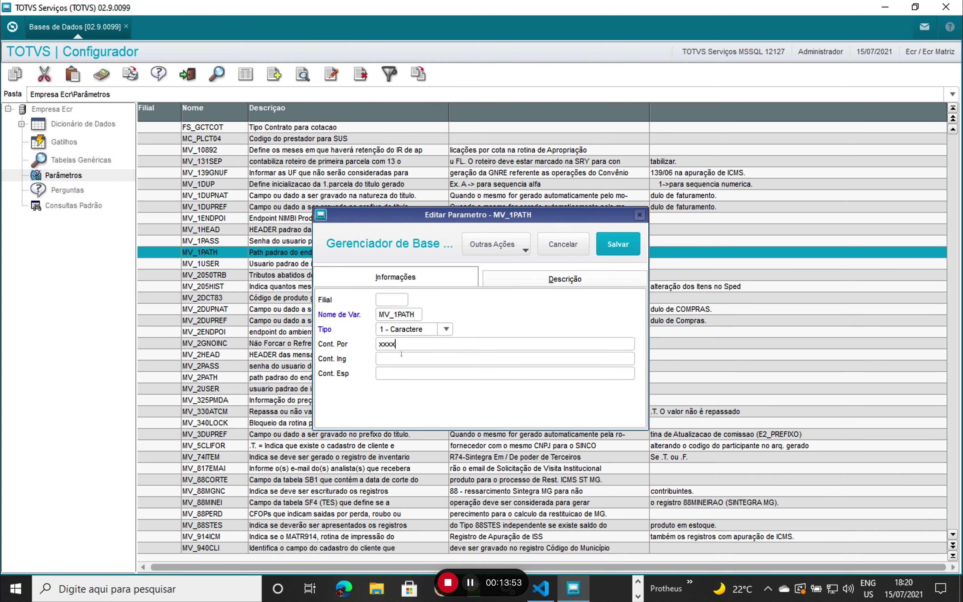
left_click_drag(397, 344, 367, 347)
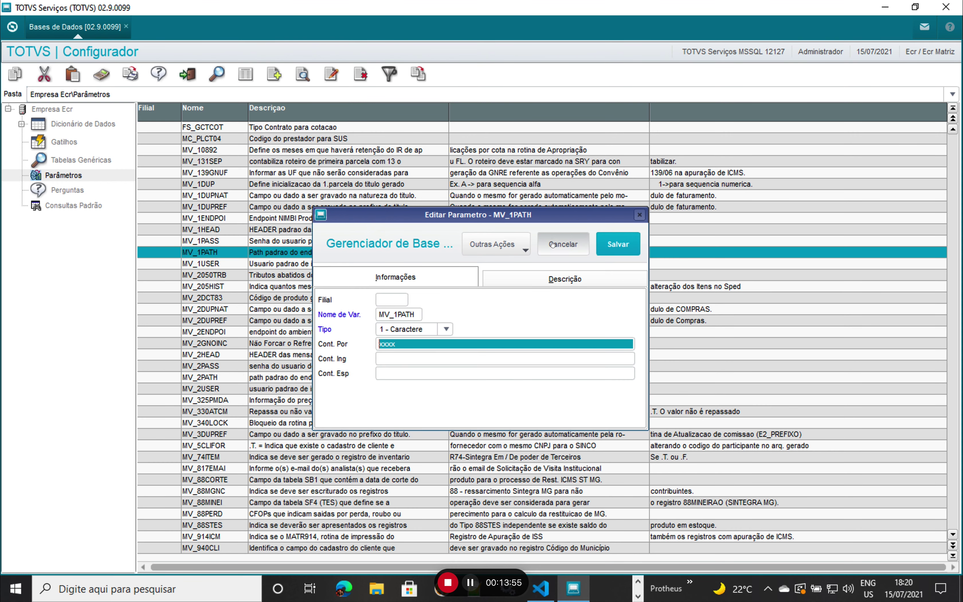
left_click(553, 245)
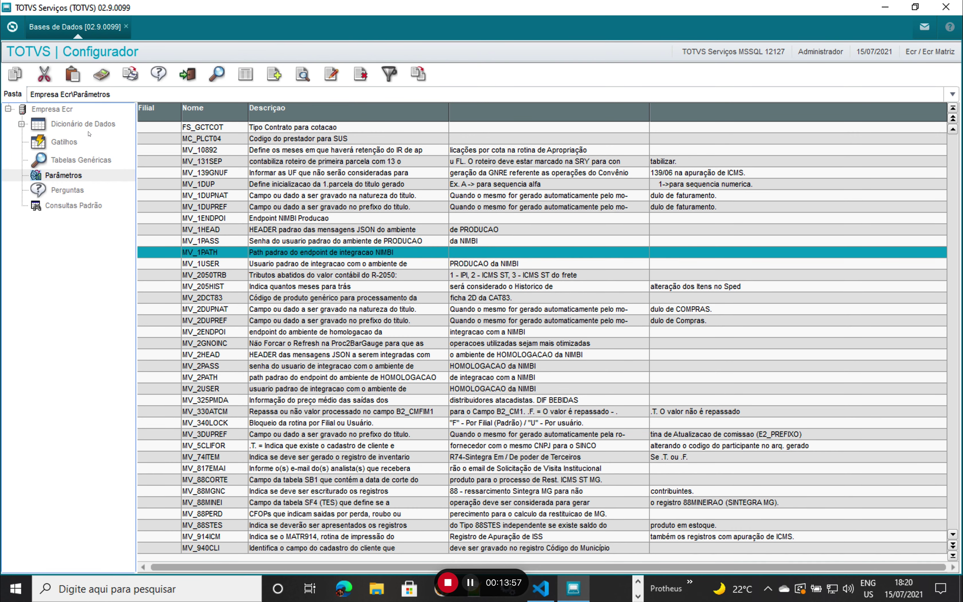
left_click(83, 125)
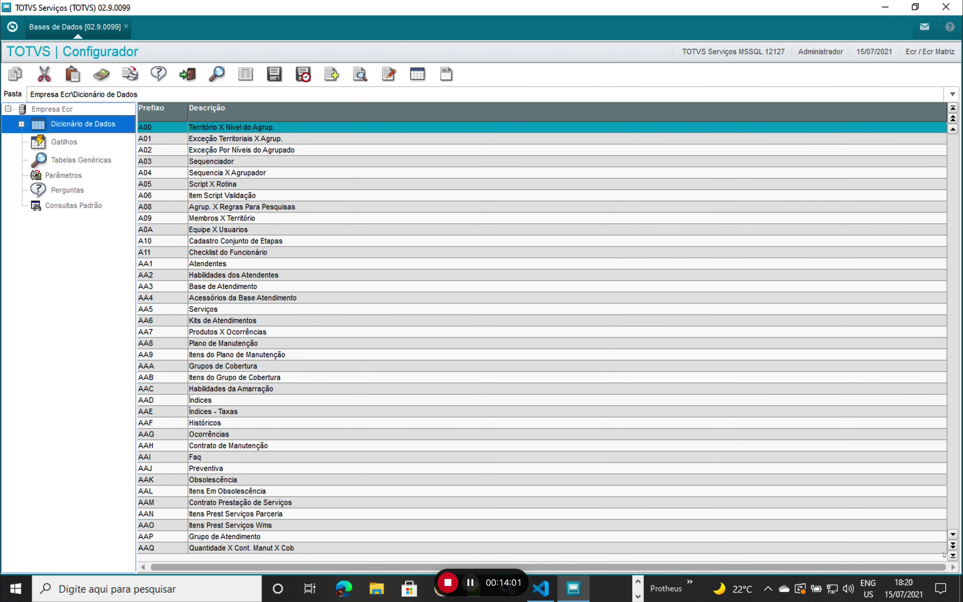
Start a new data table with prefix Z01 and path CURSO.
left_click(952, 555)
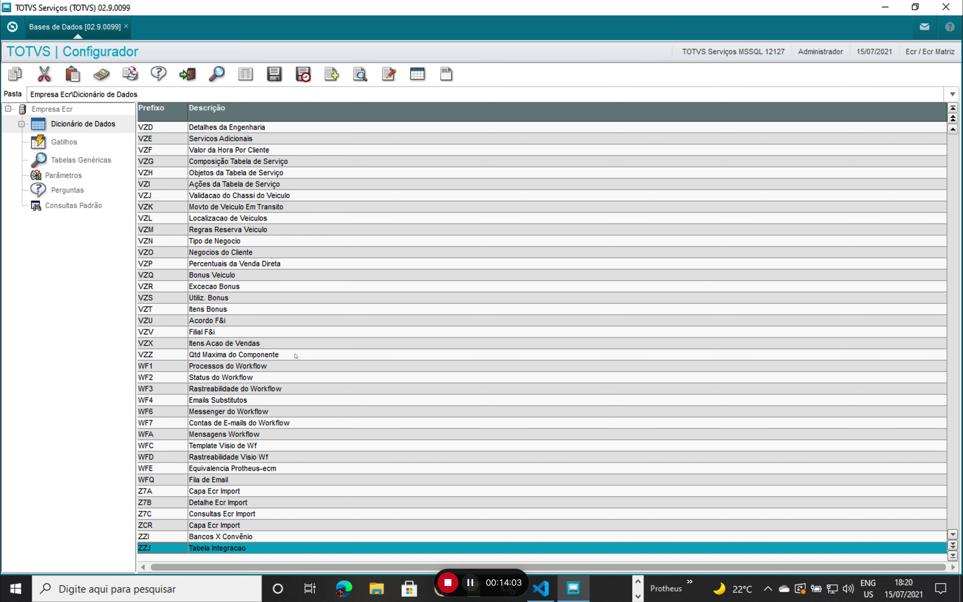
left_click(335, 76)
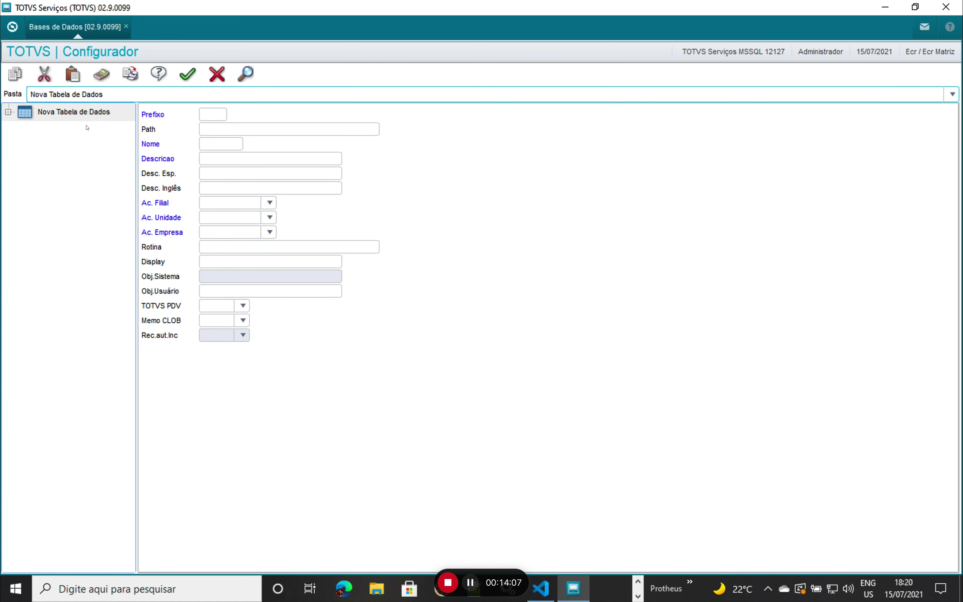
left_click(8, 112)
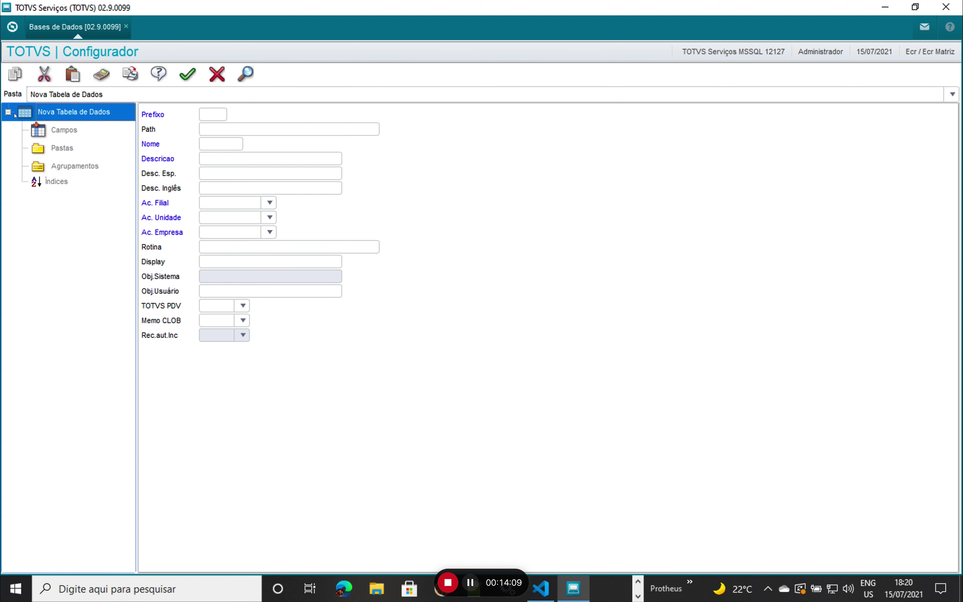
left_click(216, 115)
type("Z01")
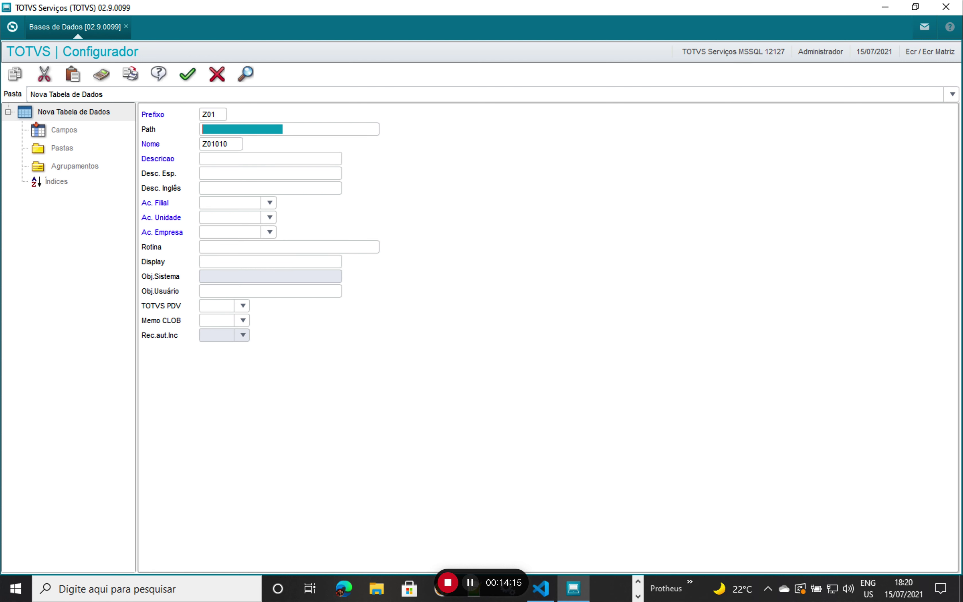
type("CAPA")
key("Return")
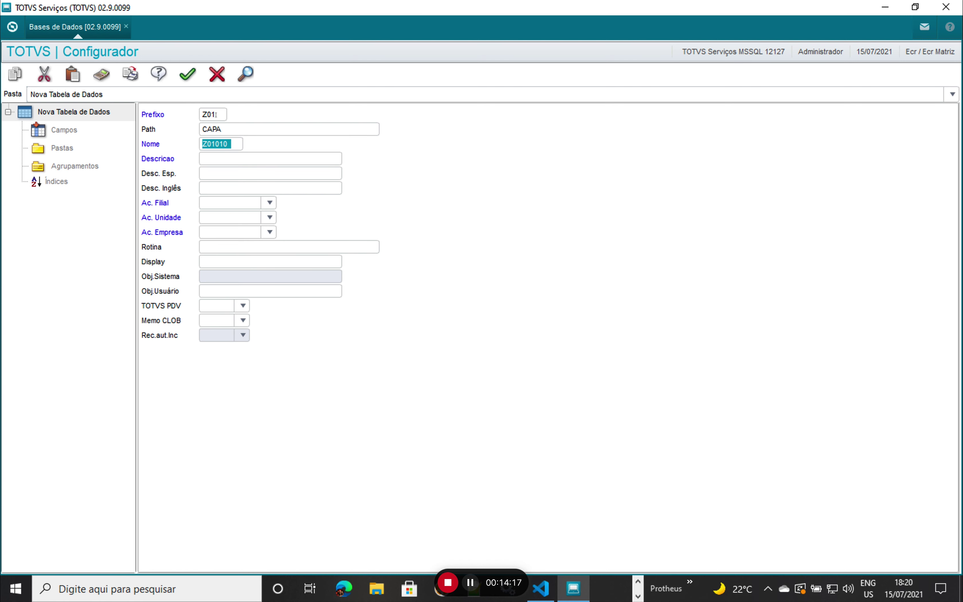
key("shift+Tab")
type("CURSO")
key("Tab")
key("Tab")
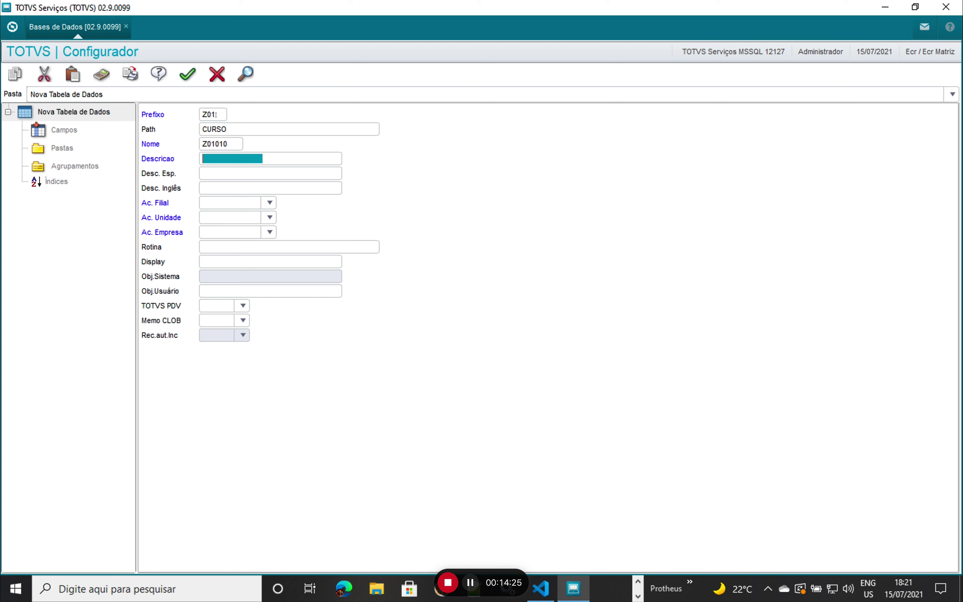
Give table Z01 the description Cursos and branch access mode 1 - Compartilhado.
type("Cu")
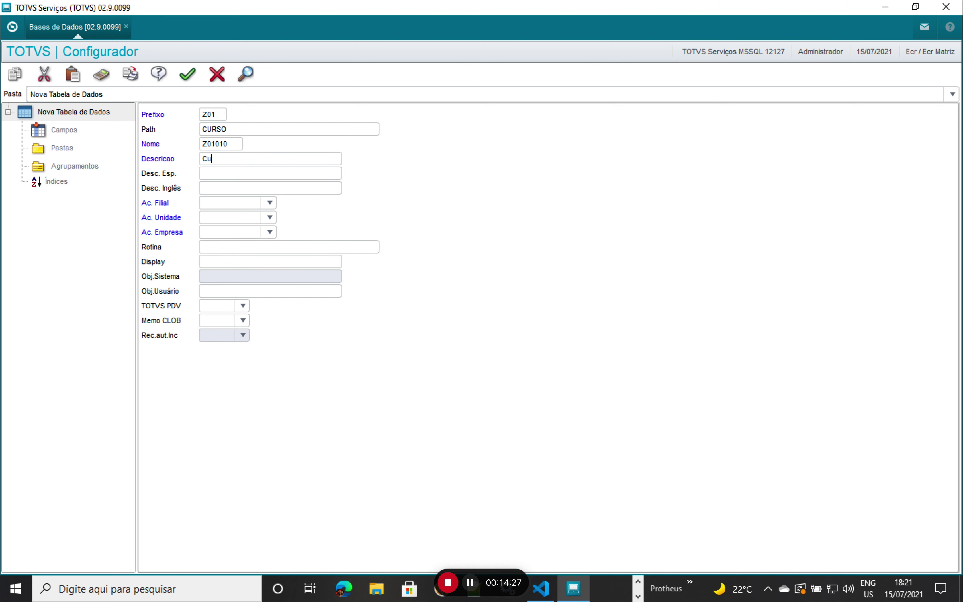
type("srsos")
key("Tab")
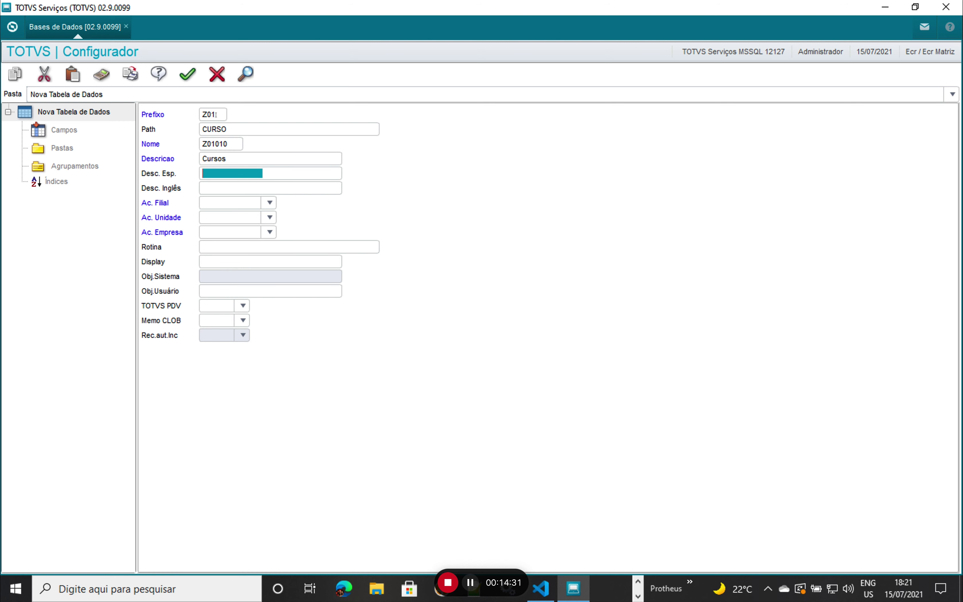
left_click(250, 208)
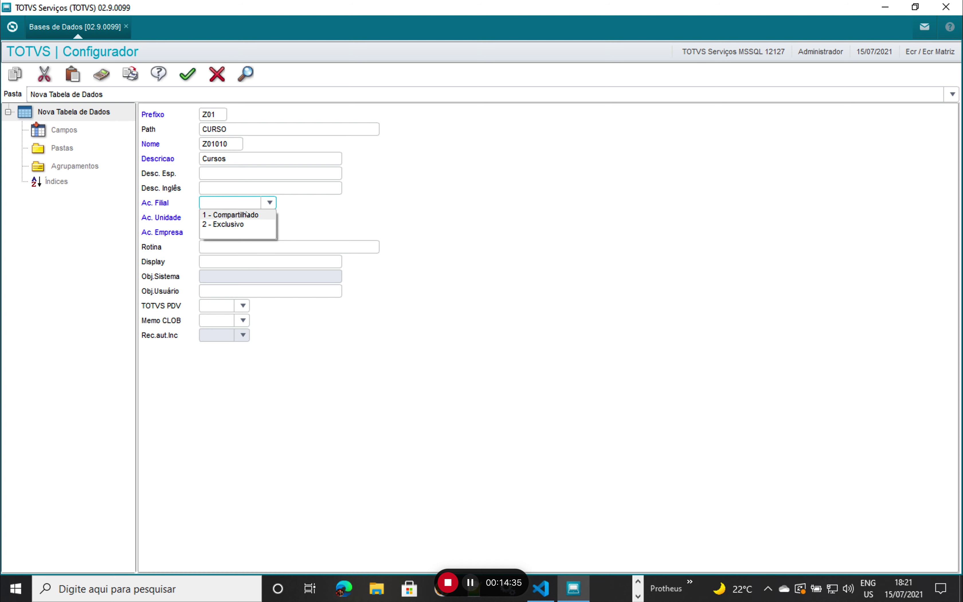
left_click(246, 215)
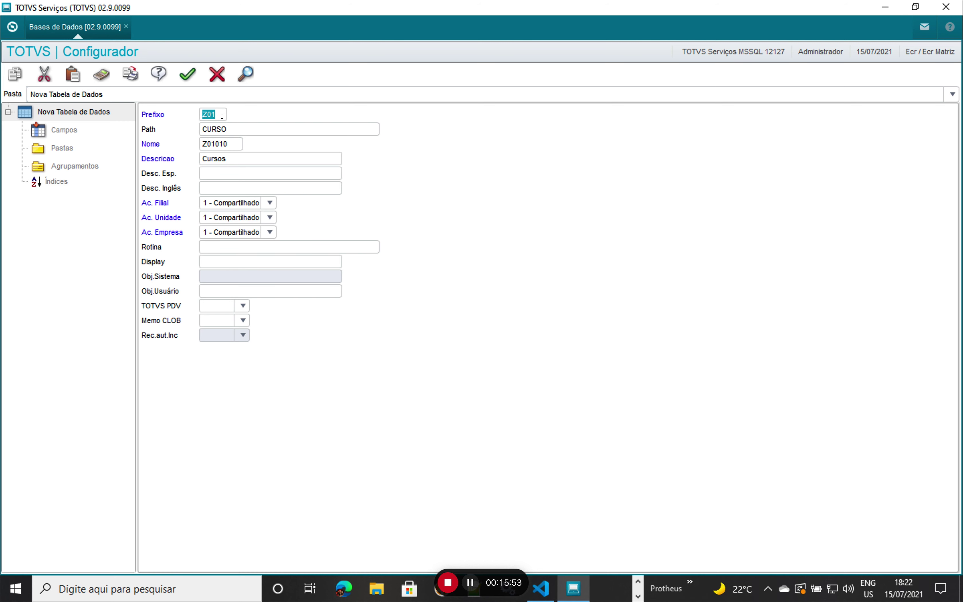
Remove the CURSO path from table Z01 Cursos and save it to the dictionary.
left_click(234, 130)
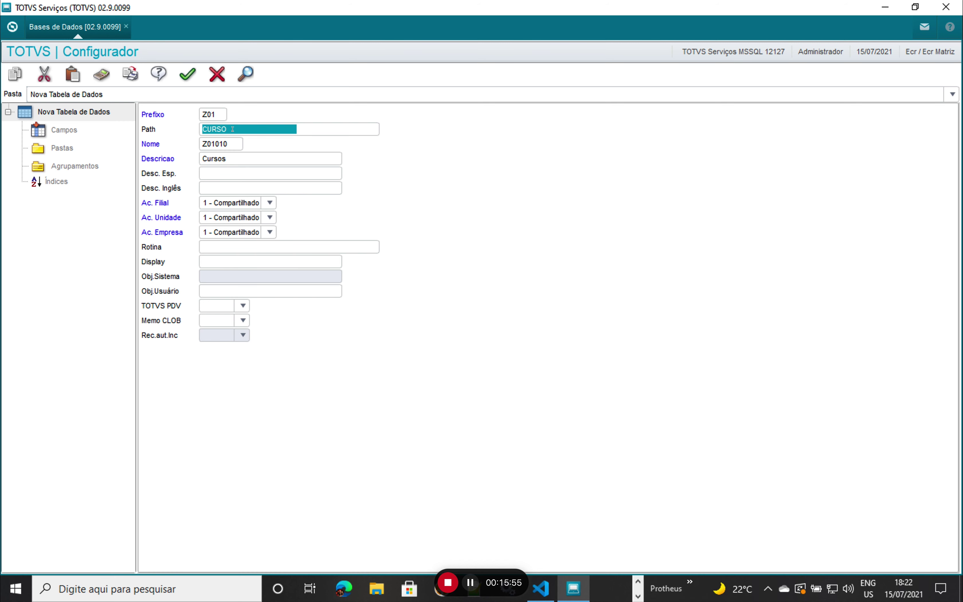
key("Delete")
key("Tab")
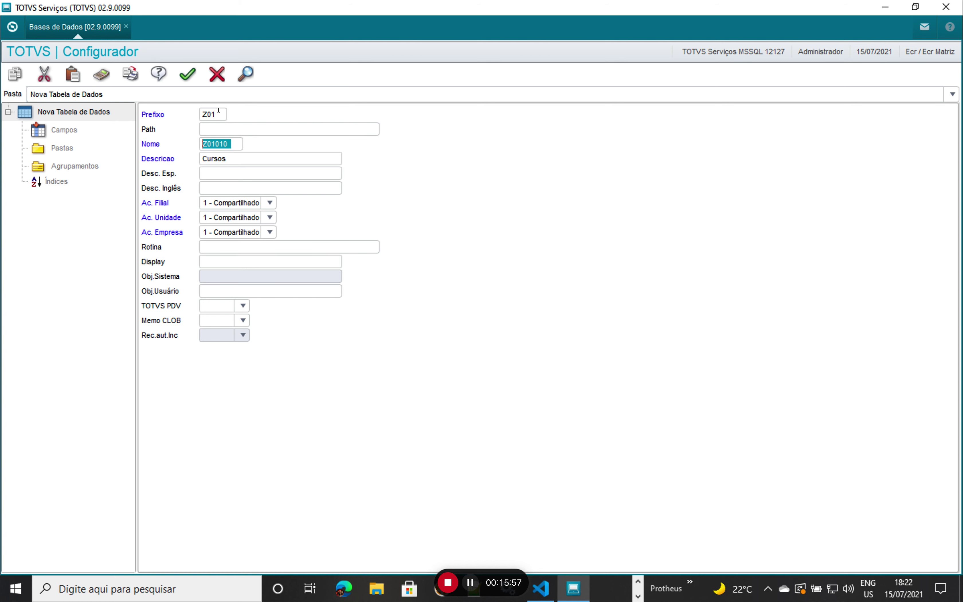
left_click(218, 115)
left_click(229, 159)
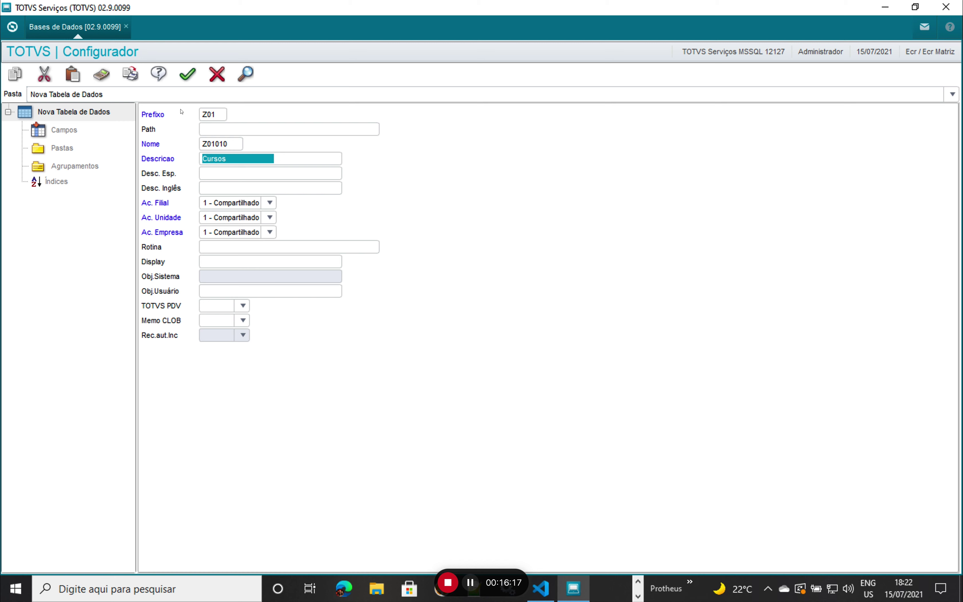
left_click(225, 116)
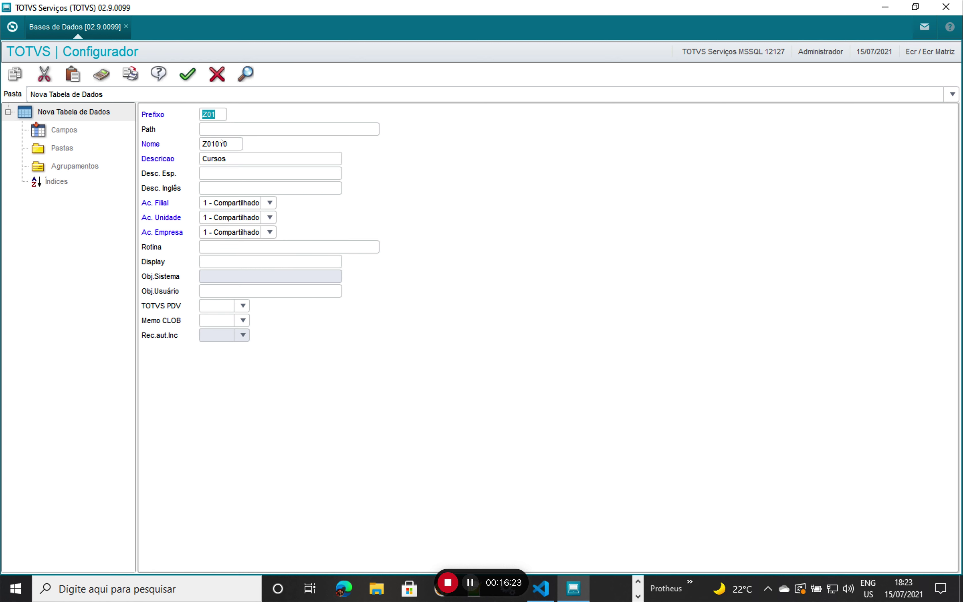
left_click(224, 160)
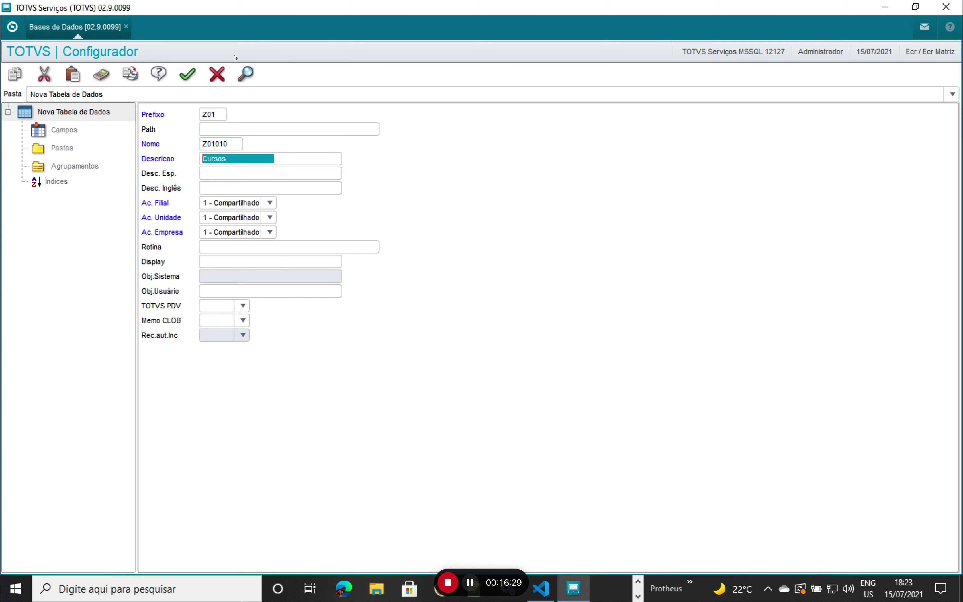
left_click(190, 75)
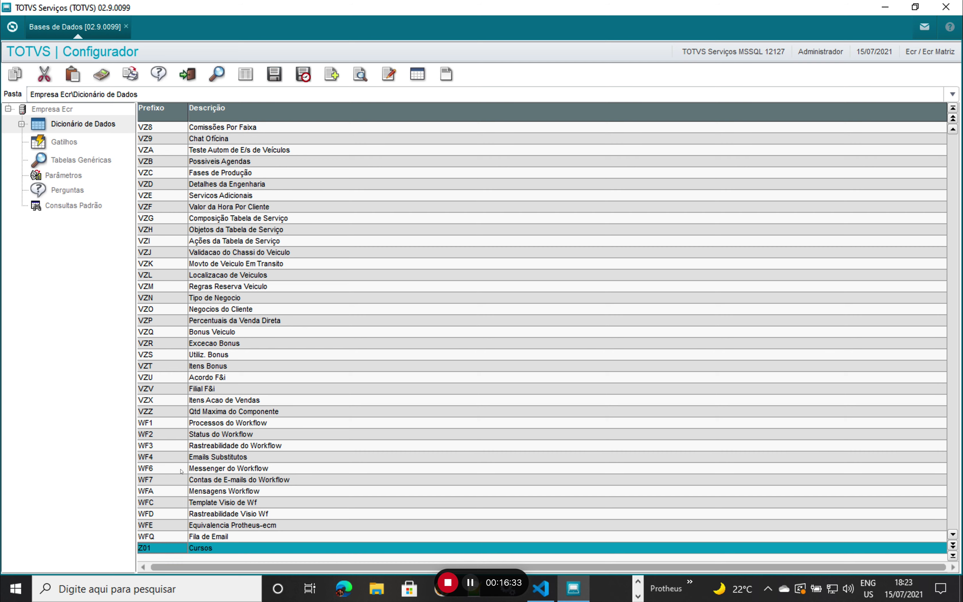
Start a new table with prefix Z02 and description 'Alunos do Curso'.
left_click(330, 75)
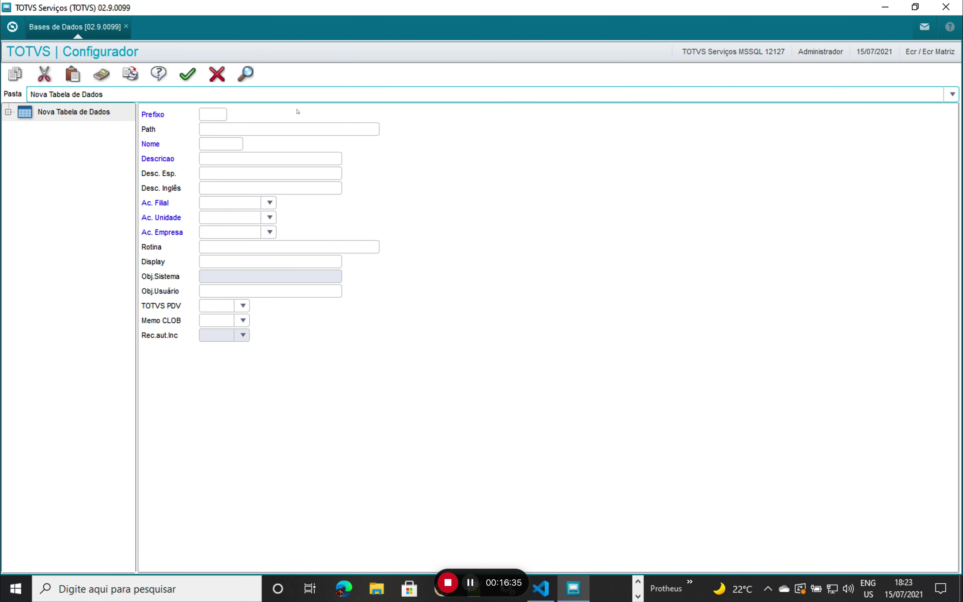
left_click(223, 114)
type("Z")
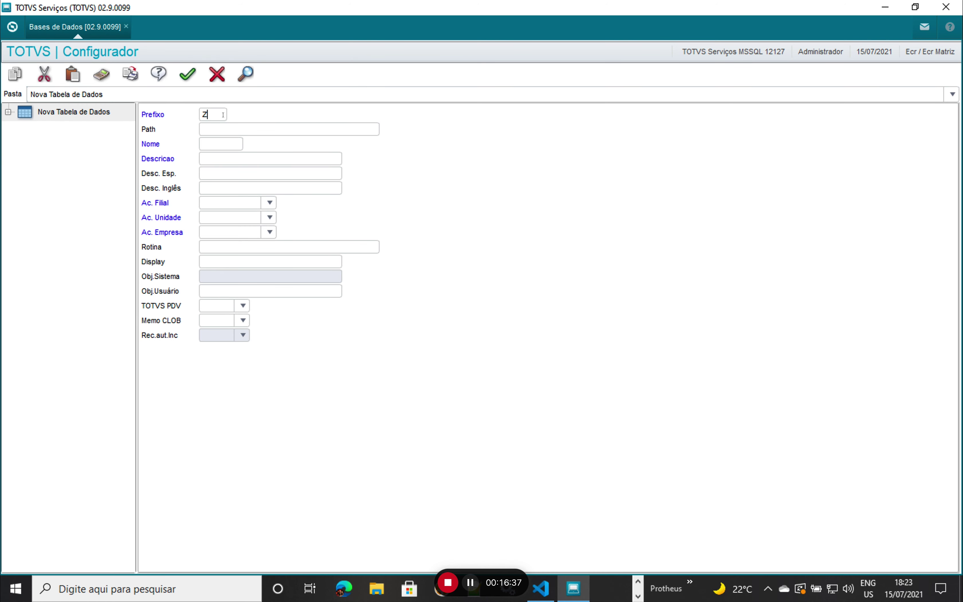
type("02")
key("Tab")
key("Tab")
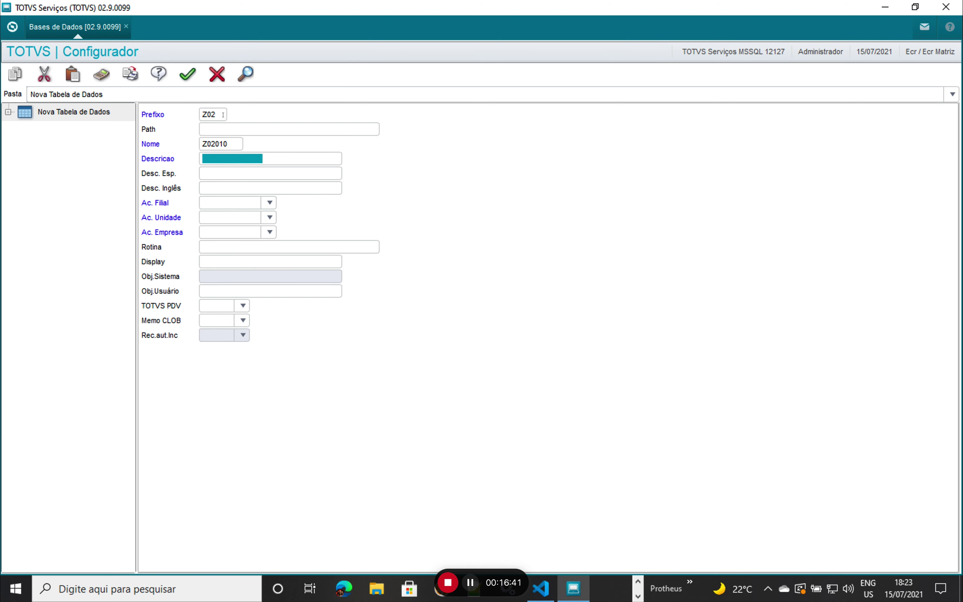
type("aba")
key("BackSpace")
key("BackSpace")
key("BackSpace")
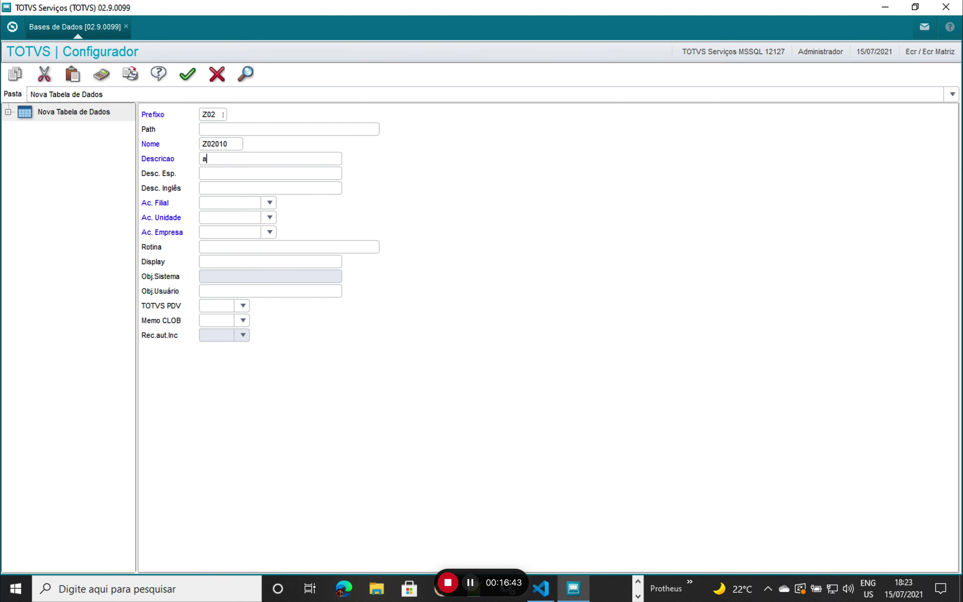
type("Alunos do Curso")
key("Tab")
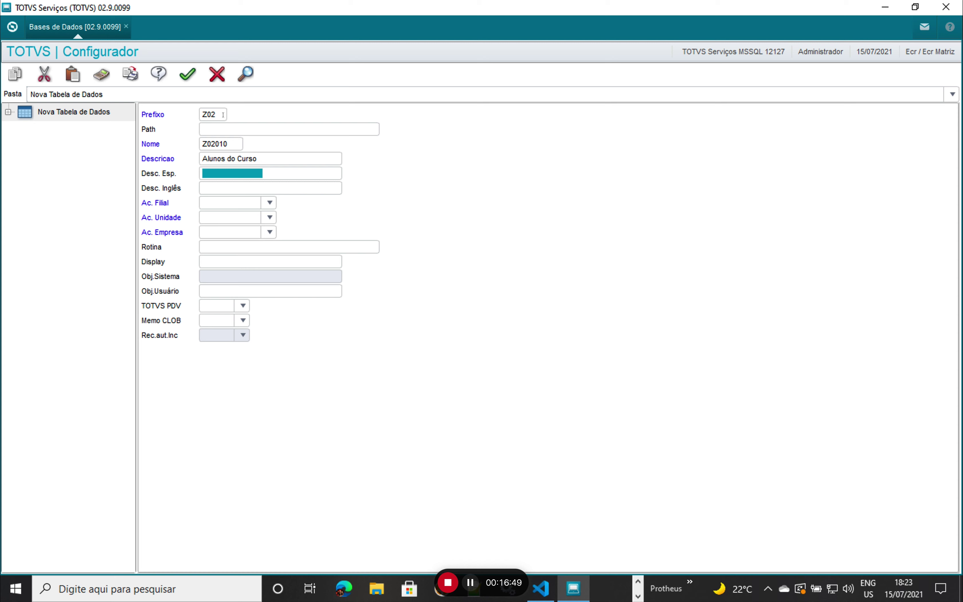
key("Tab")
key("Tab")
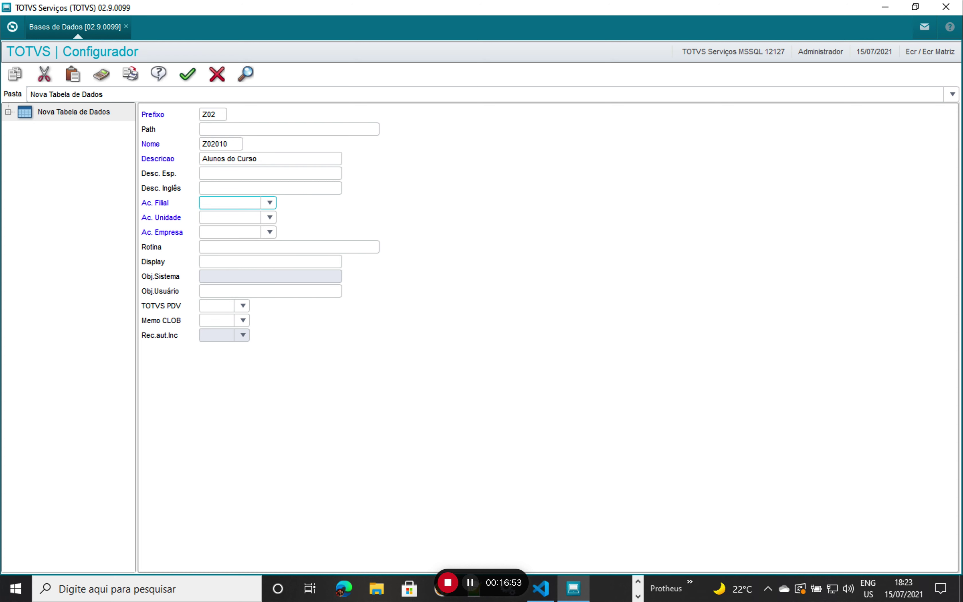
Set the Z02 access modes to 1 - Compartilhado and save the table.
key("1")
key("Tab")
key("1")
key("Tab")
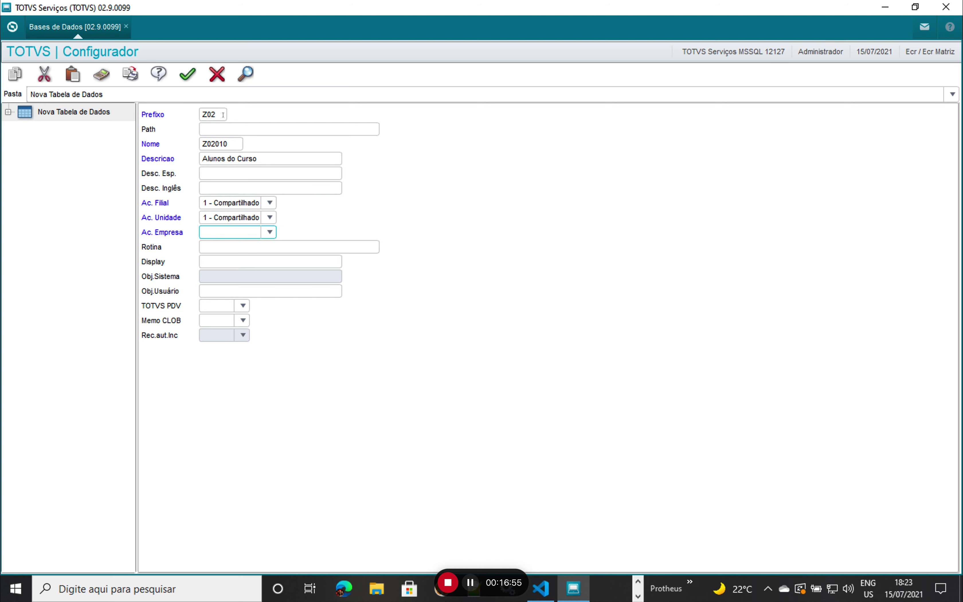
key("1")
key("Tab")
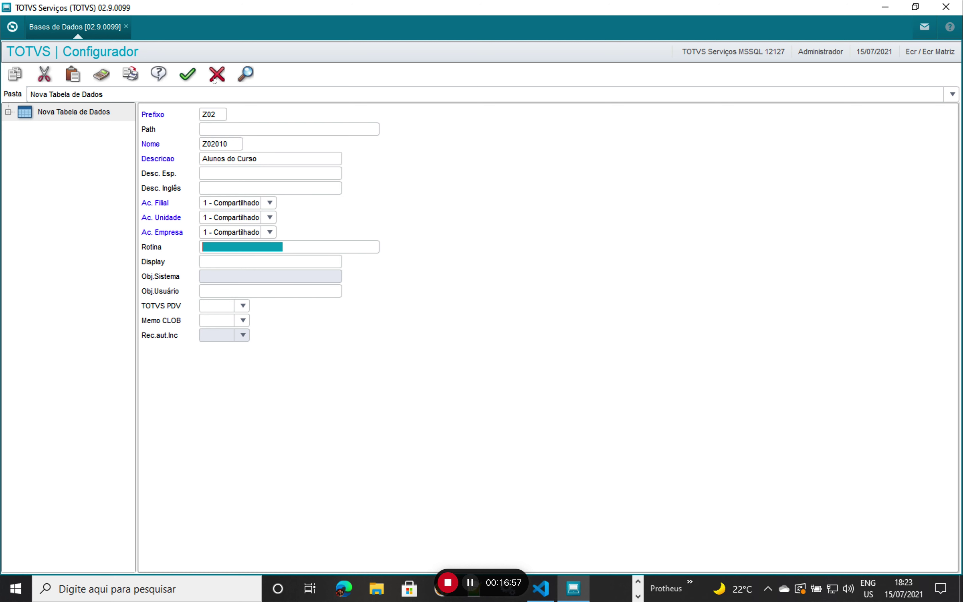
left_click(192, 76)
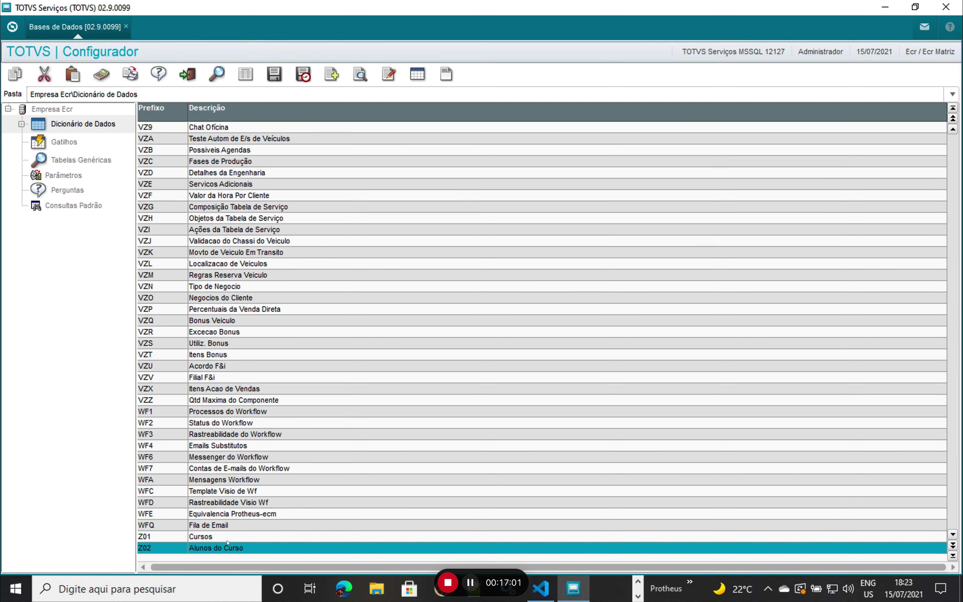
Open table Z01 Cursos for editing and show its fields, currently only Z01_FILIAL.
left_click(222, 537)
left_click(223, 549)
left_click(223, 537)
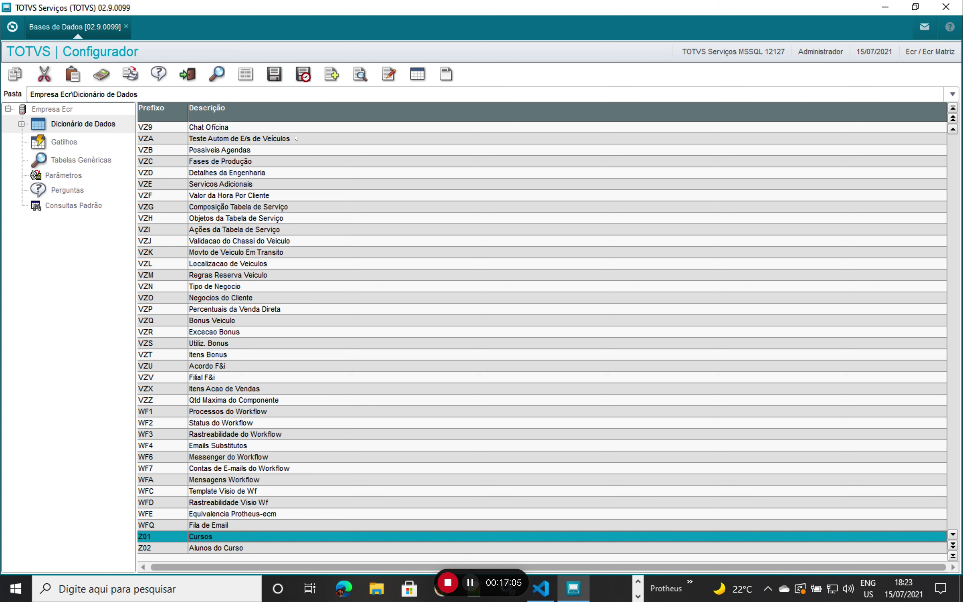
left_click(390, 77)
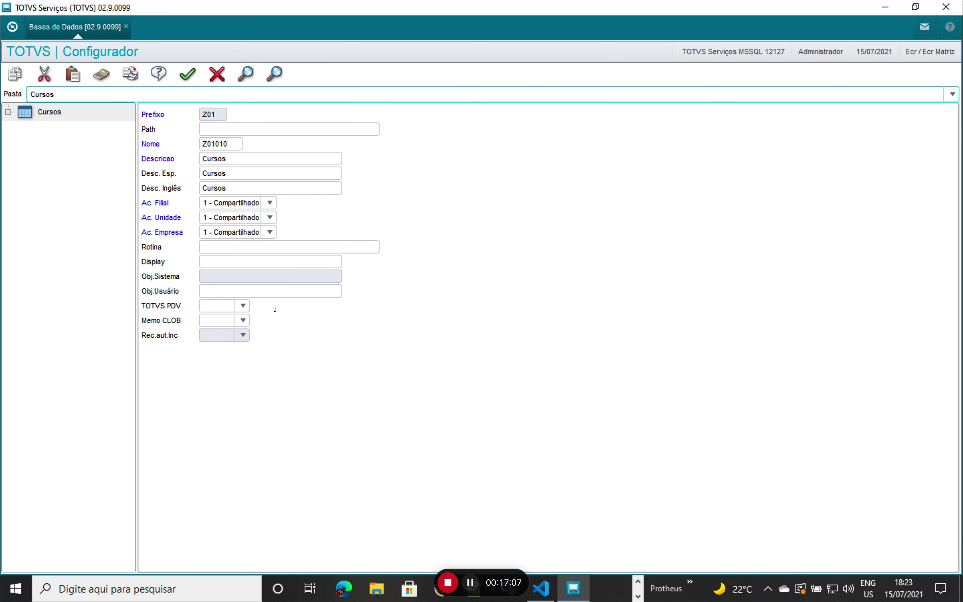
left_click(9, 113)
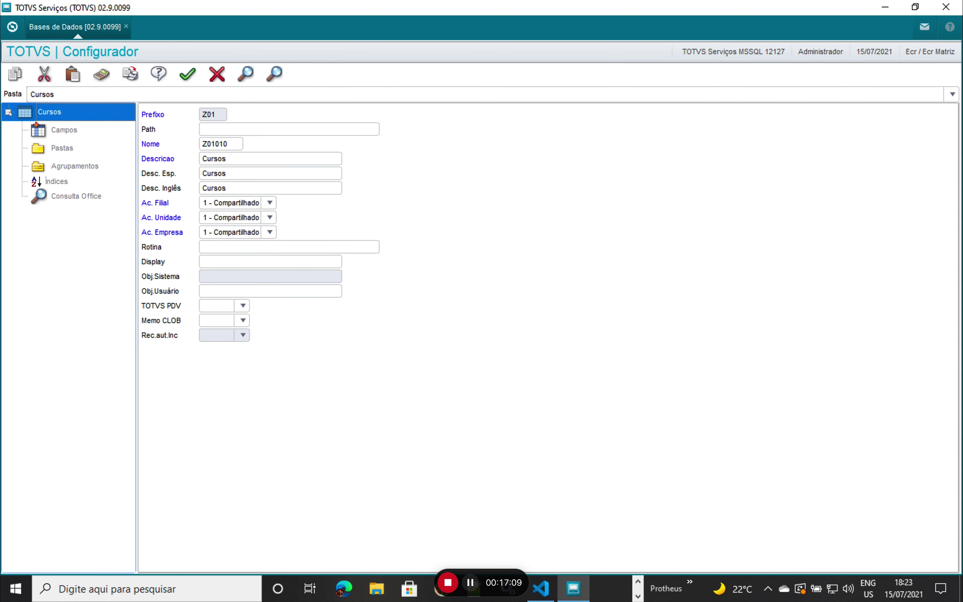
left_click(48, 130)
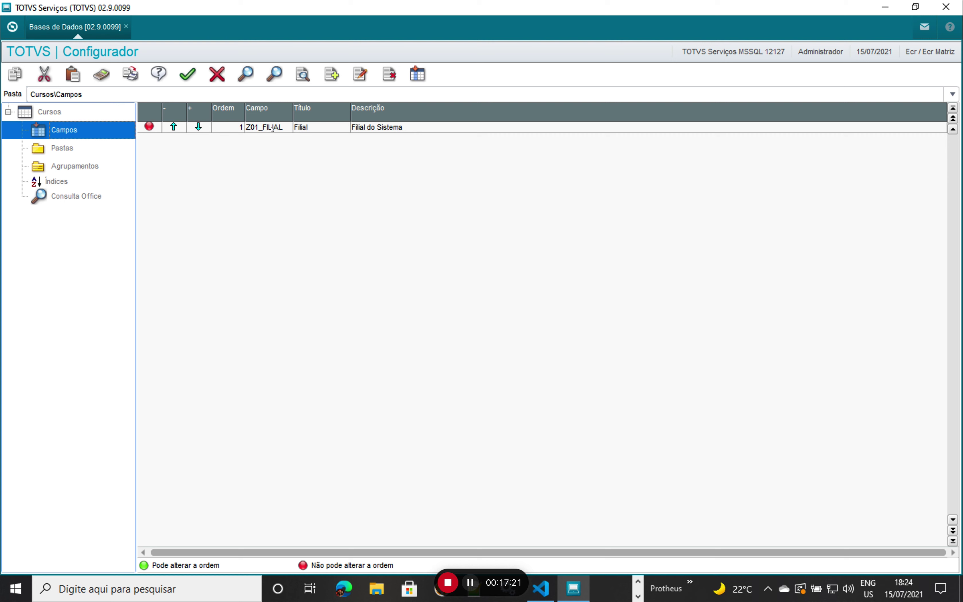
left_click(271, 130)
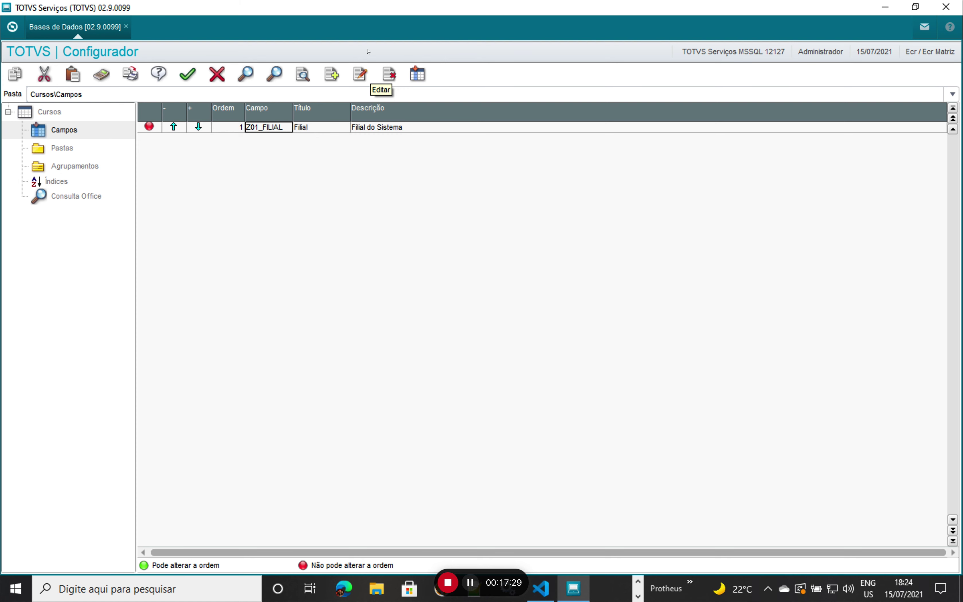
left_click(328, 75)
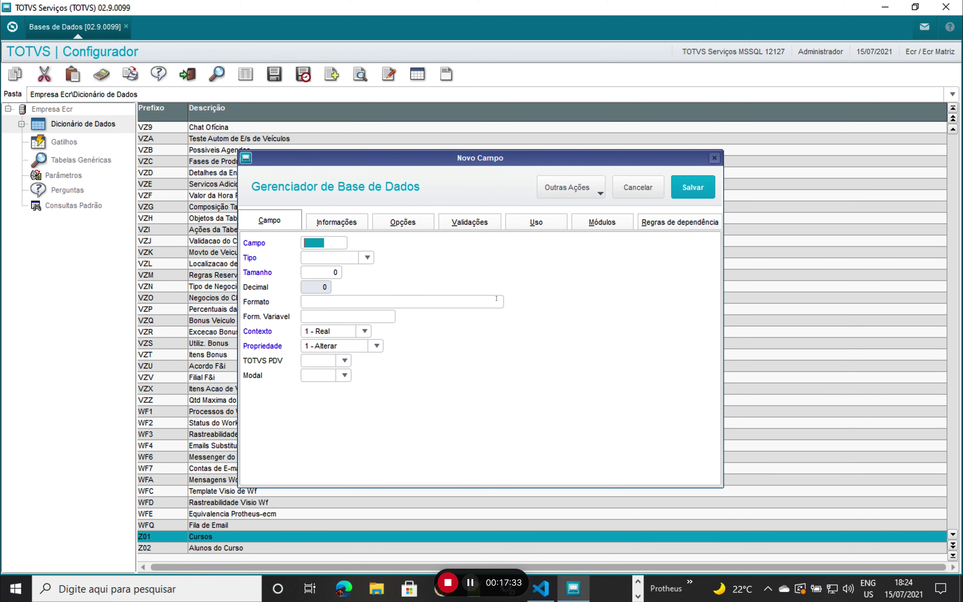
Name the new Cursos field Z01_COD, with type Caracter and size 6.
type("Z01_")
type("COD")
key("Tab")
key("Down")
key("Tab")
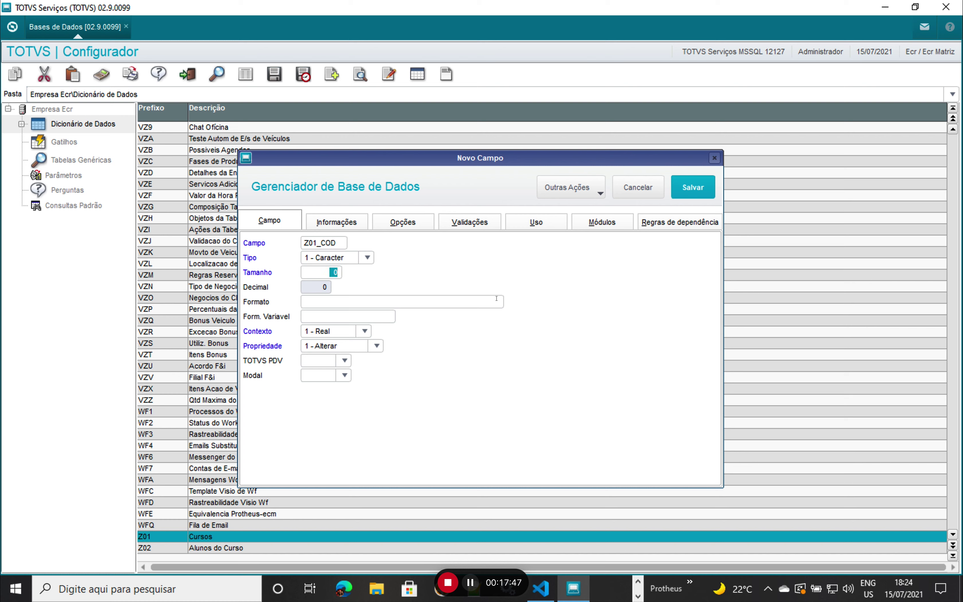
left_click(366, 257)
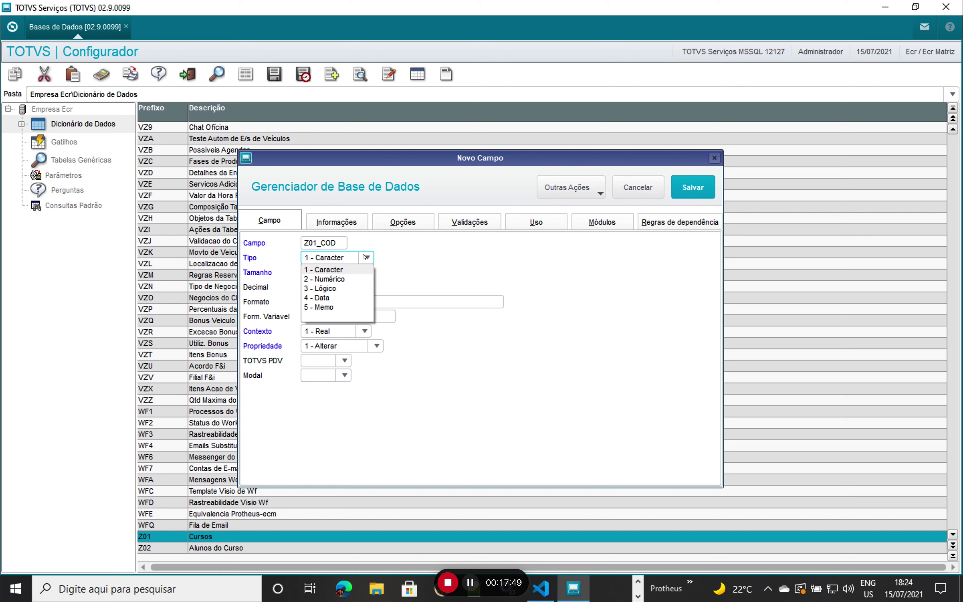
left_click(355, 269)
left_click(327, 272)
type("6")
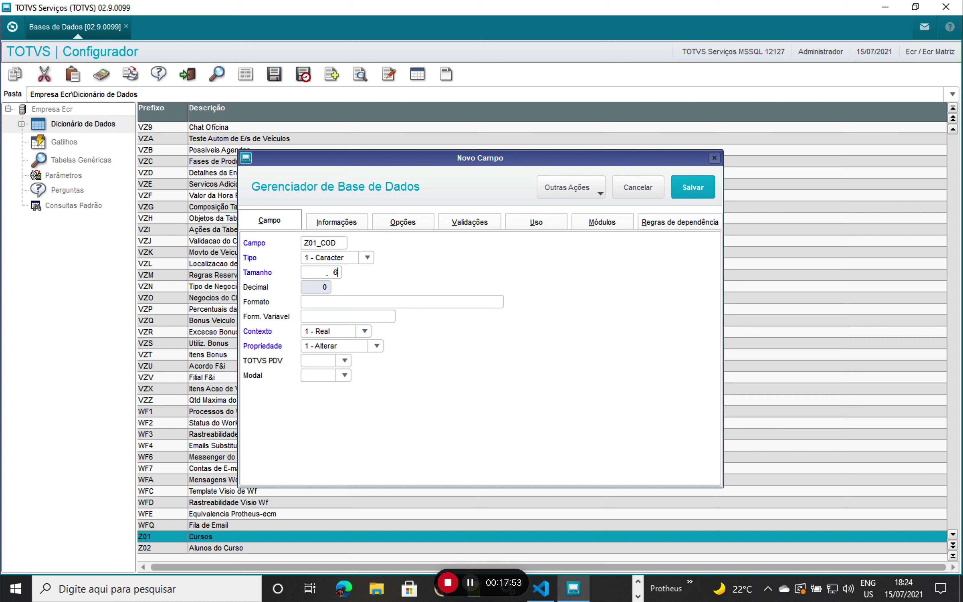
key("Tab")
left_click(352, 224)
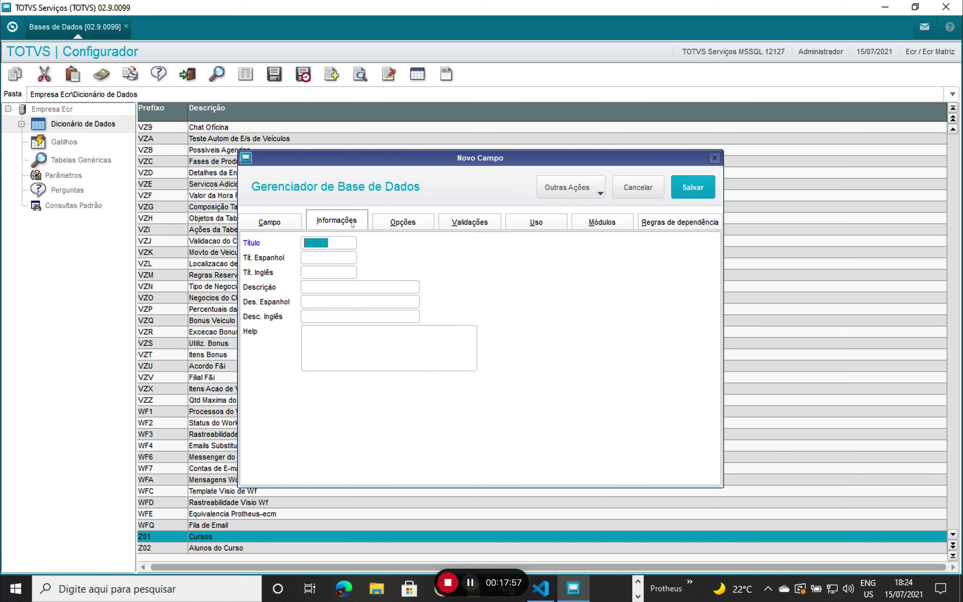
Title Z01_COD 'Cod Curso', describe it 'Codigo do Curso', help 'Help do codigo do curso'.
type("Cod")
type(" Cur")
type("rso")
key("BackSpace")
key("BackSpace")
type("so")
key("Tab")
key("Tab")
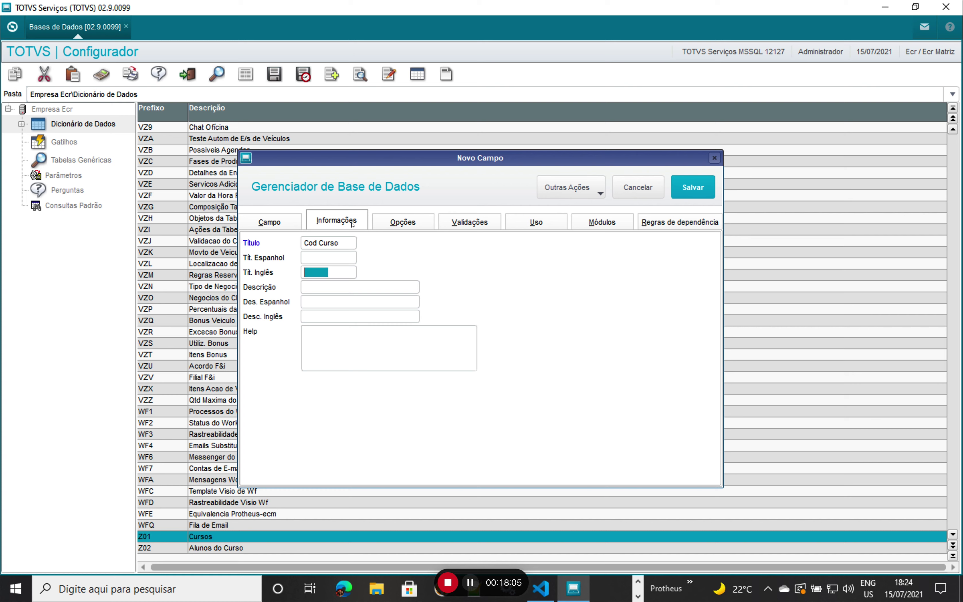
key("Tab")
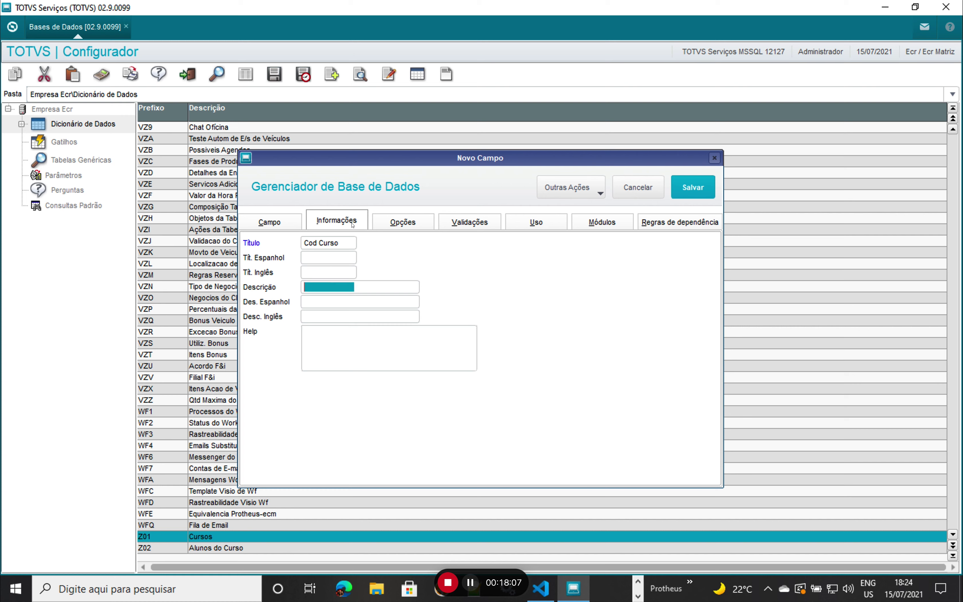
type("Cursos")
key("BackSpace")
key("BackSpace")
key("BackSpace")
key("BackSpace")
key("BackSpace")
type("odigo ")
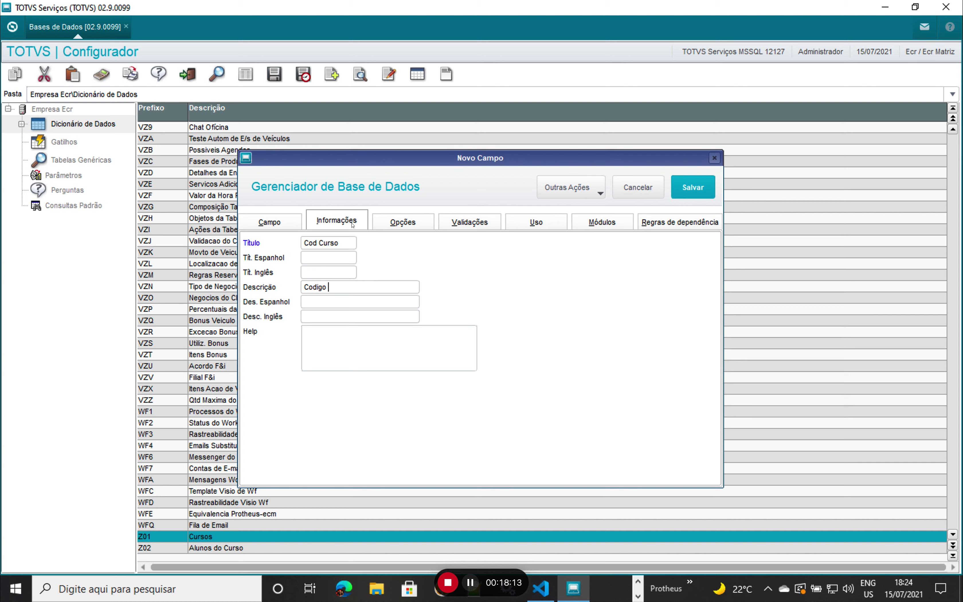
type("do Curso")
key("Tab")
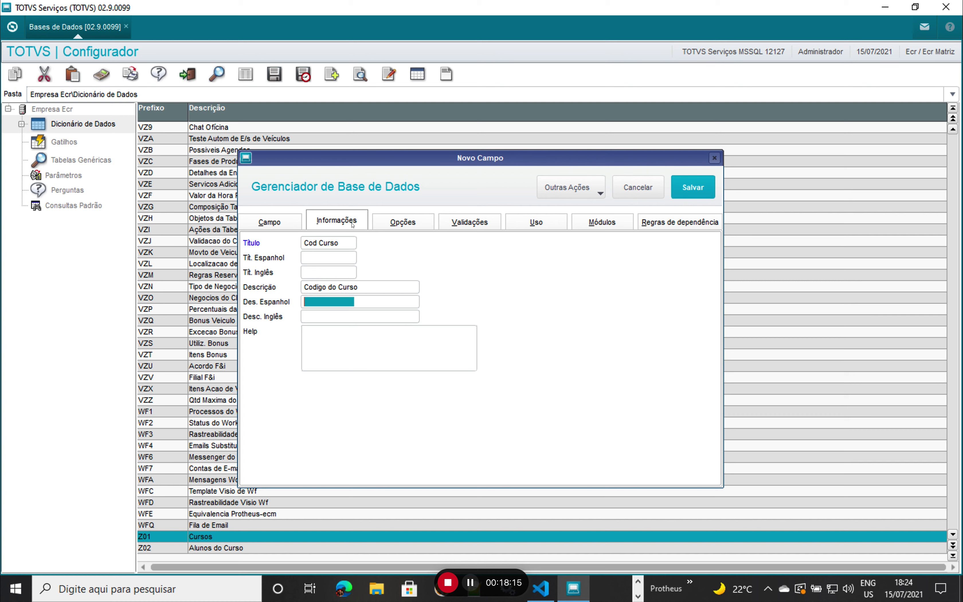
key("Tab")
key("Tab")
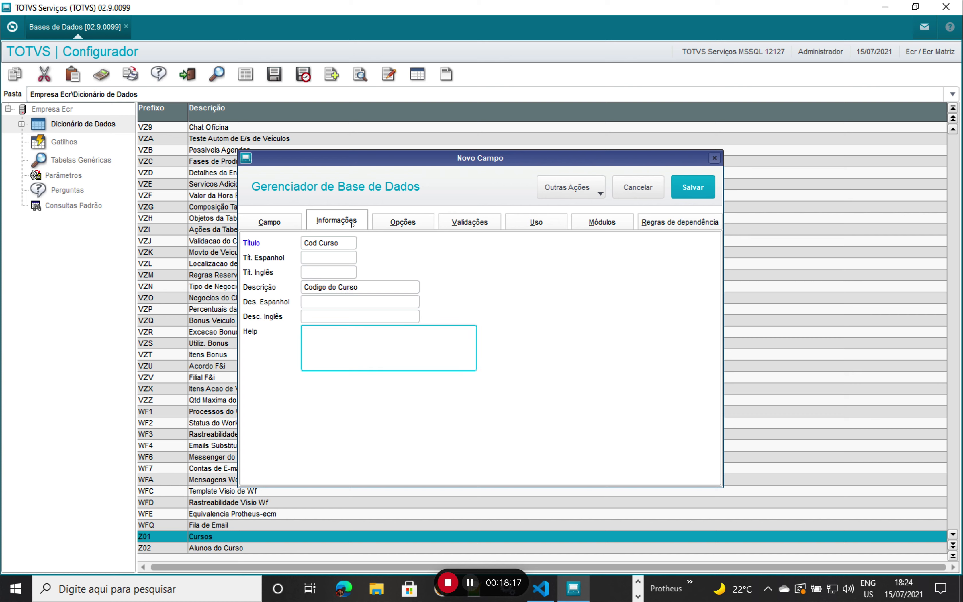
type("Help do codigo do curso")
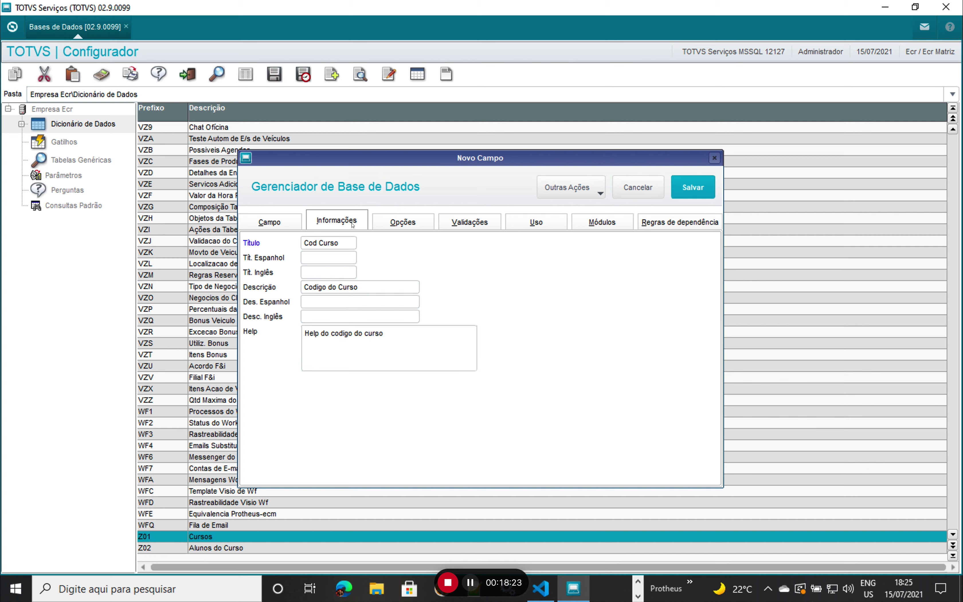
left_click(403, 221)
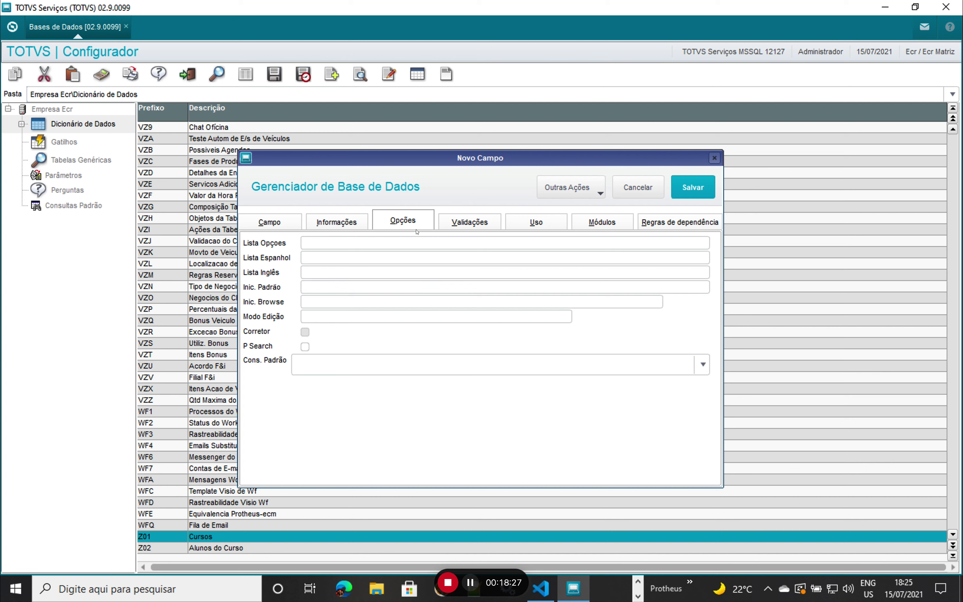
Leave the standard lookup empty and make Z01_COD mandatory and shown in browse.
left_click(466, 366)
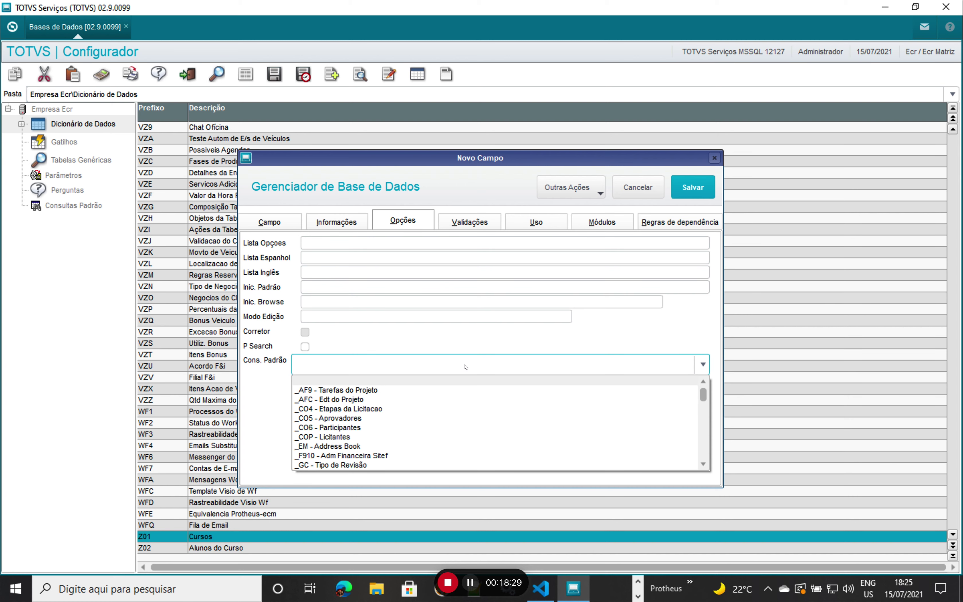
left_click(465, 366)
left_click(465, 367)
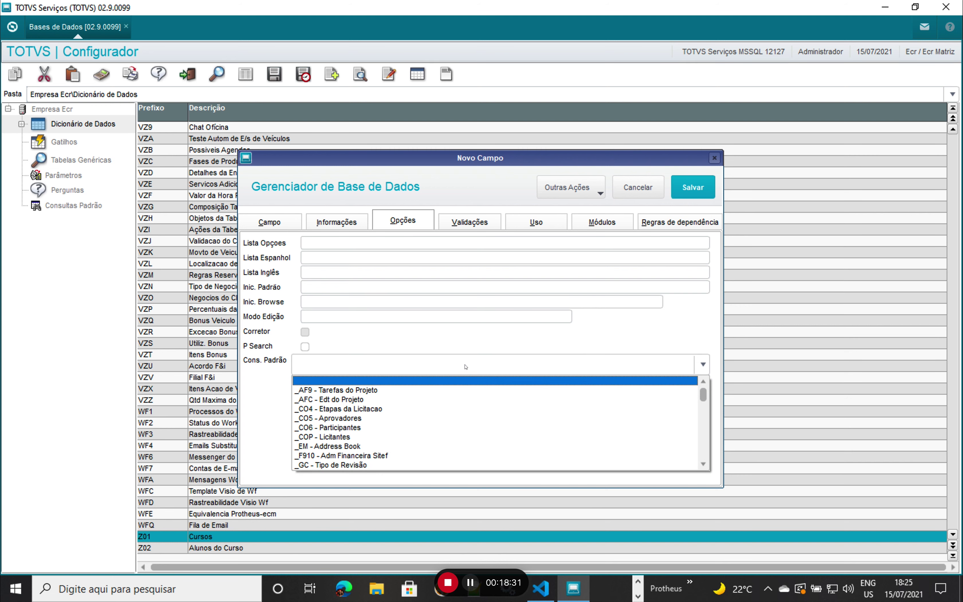
left_click(465, 366)
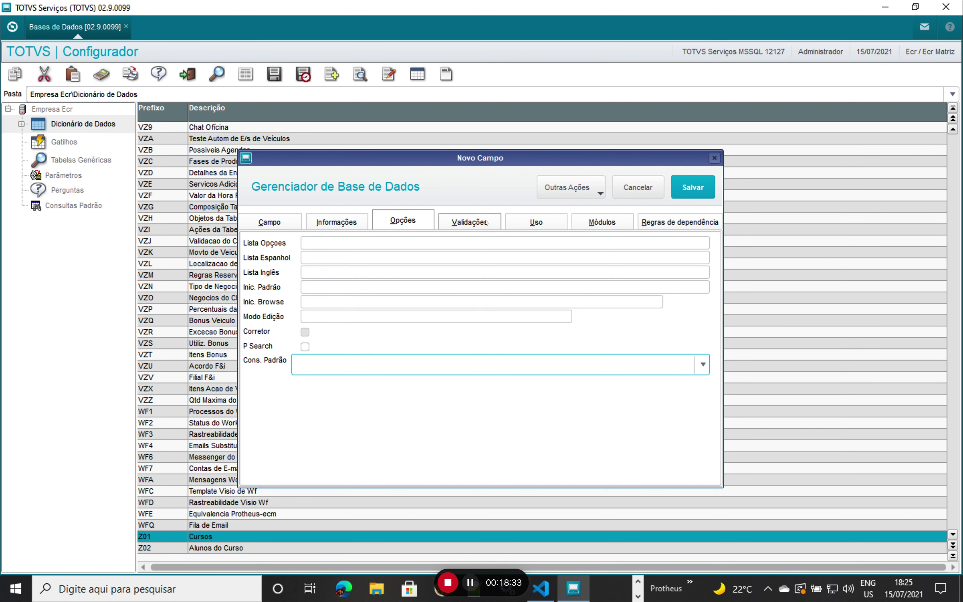
left_click(470, 222)
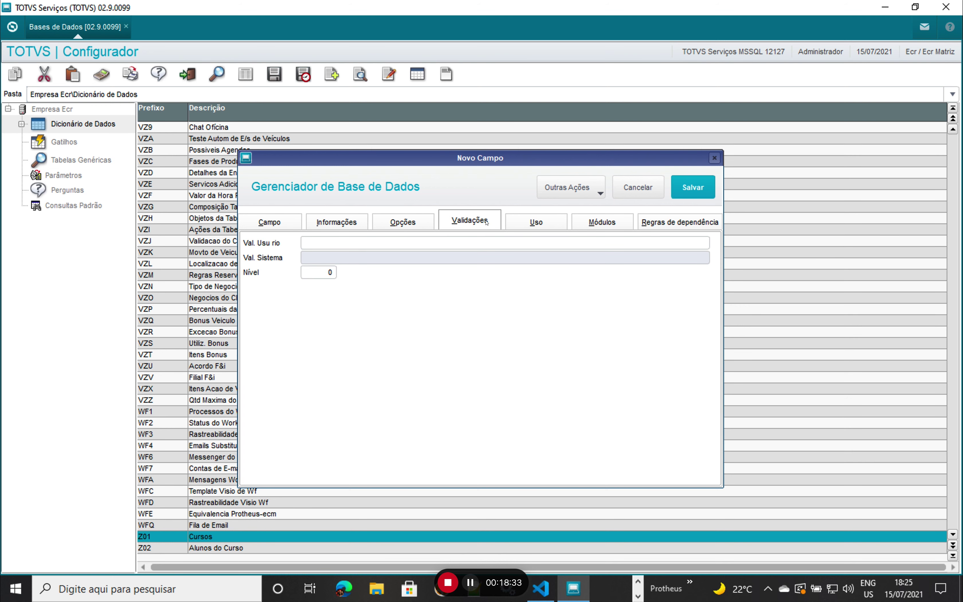
left_click(317, 246)
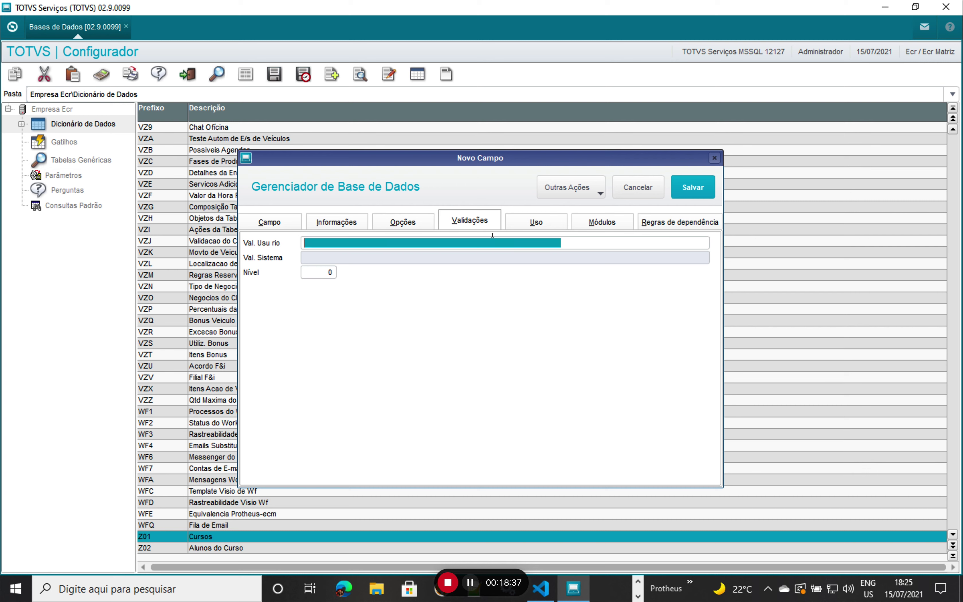
left_click(529, 225)
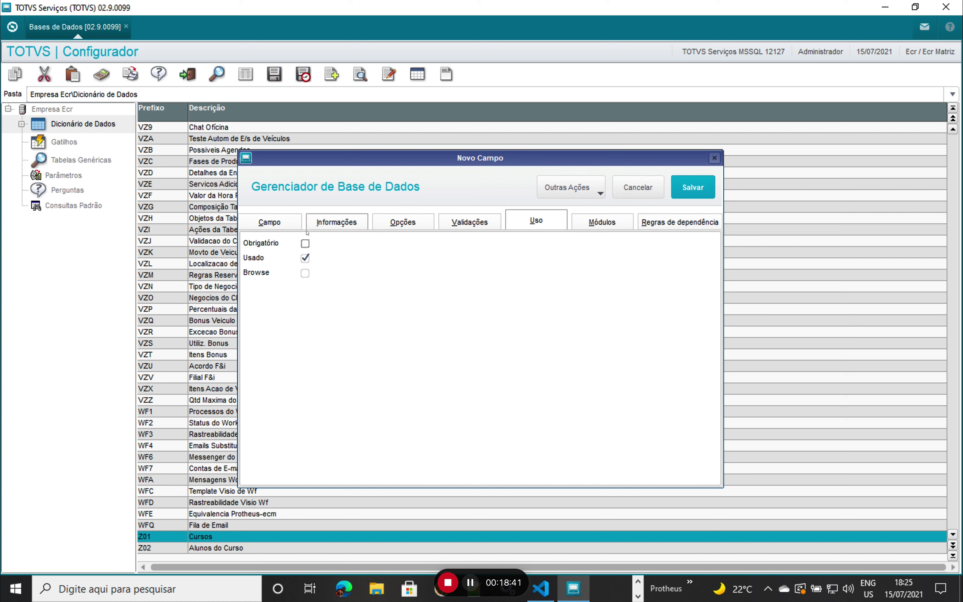
left_click(309, 244)
left_click(306, 275)
Check the field's modules and save Z01_COD to the Cursos table.
left_click_drag(269, 153, 547, 233)
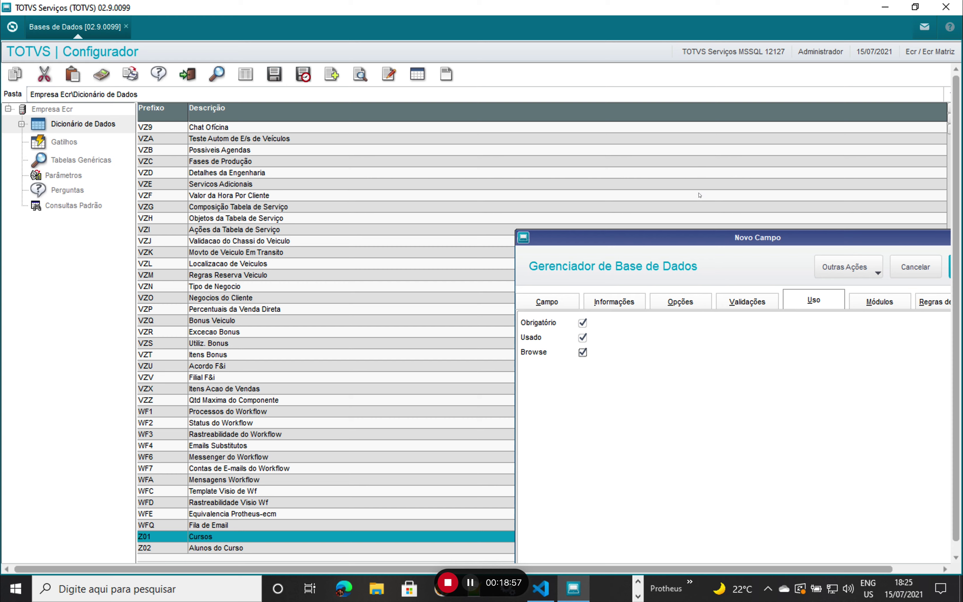
left_click_drag(703, 231, 384, 158)
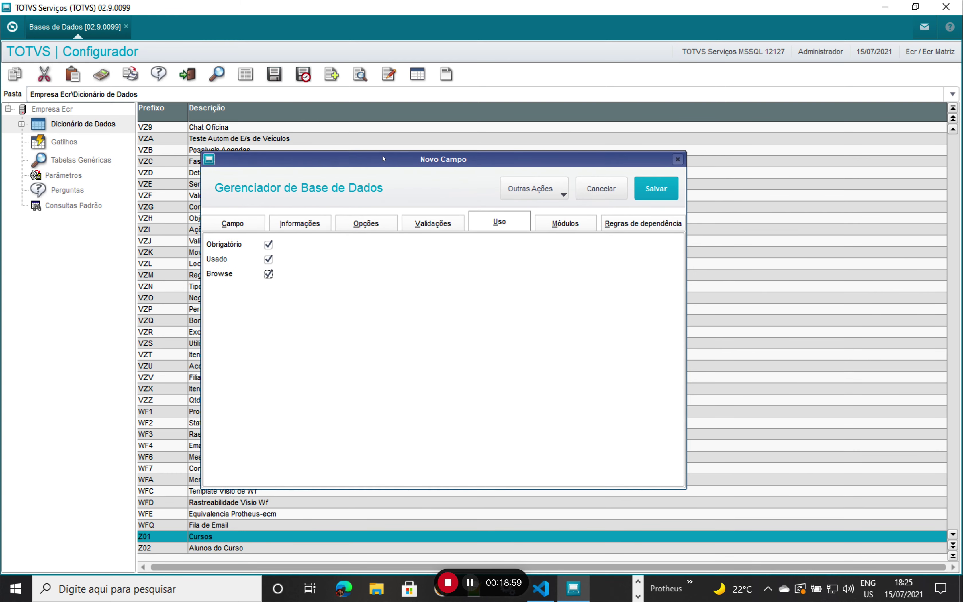
left_click(565, 223)
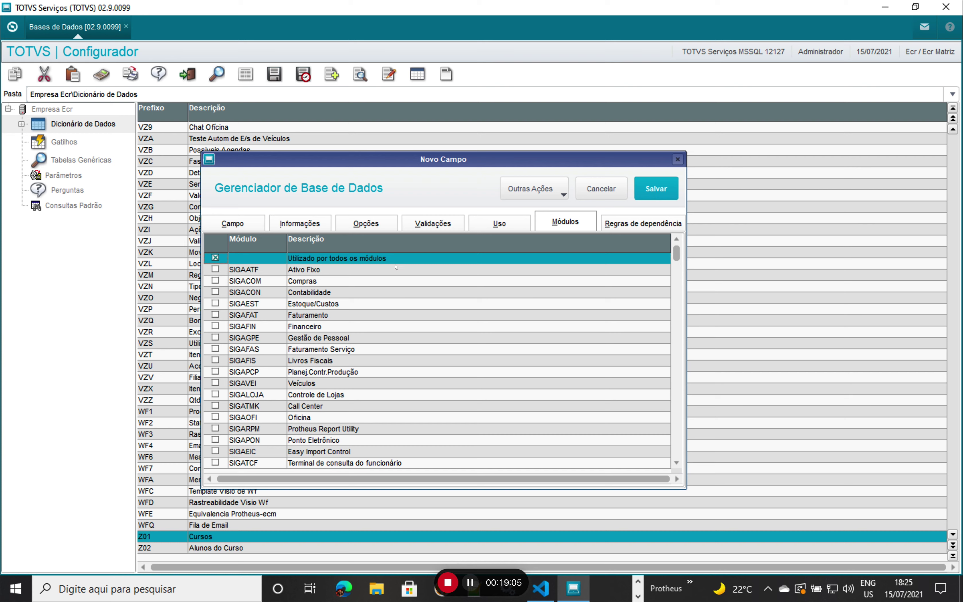
left_click(651, 194)
left_click(284, 142)
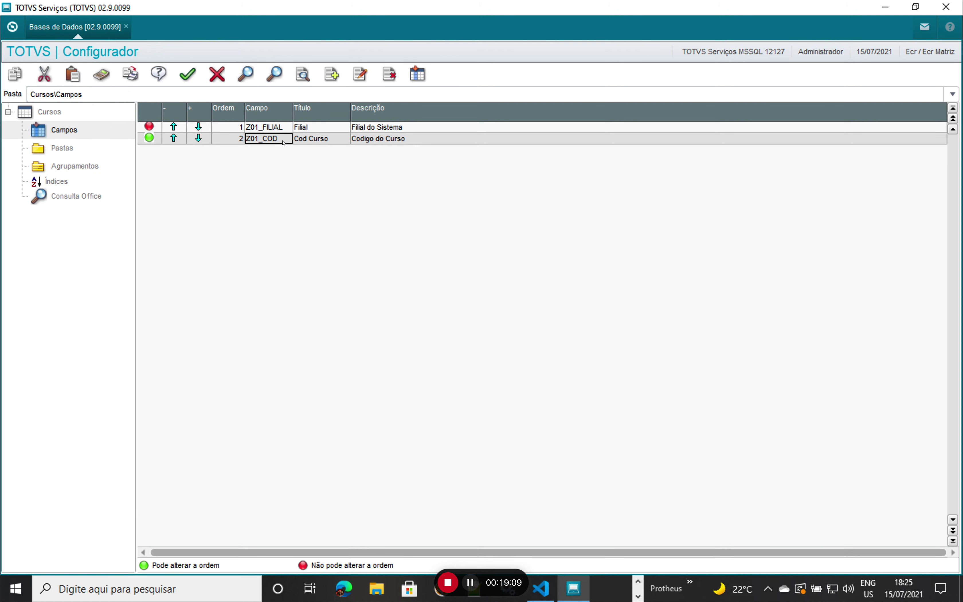
left_click(337, 74)
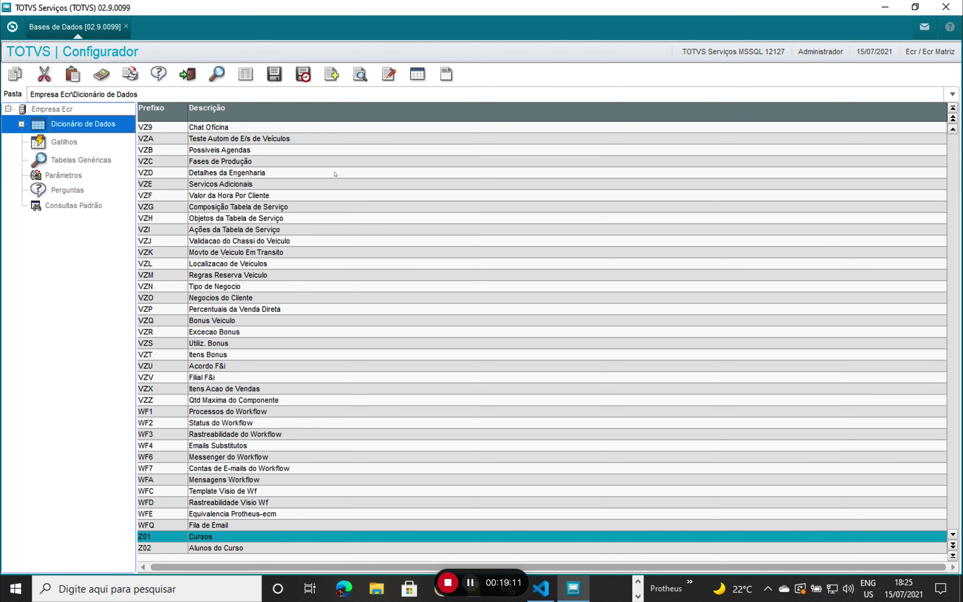
Name the new field Z01_DESC with type Caracter and size 50.
type("Z")
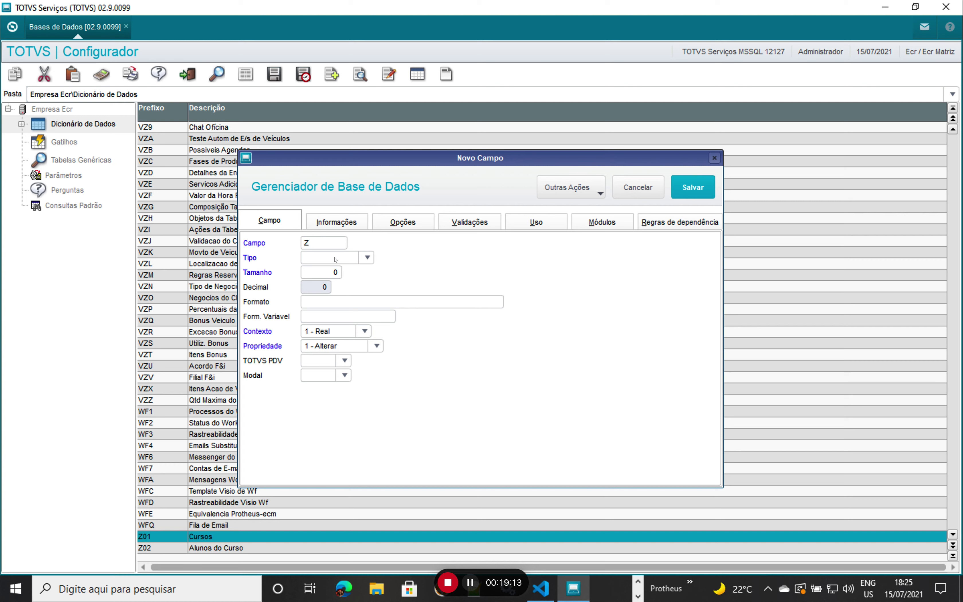
type("01_DESC")
left_click(336, 260)
key("Down")
key("Tab")
type("50")
key("Tab")
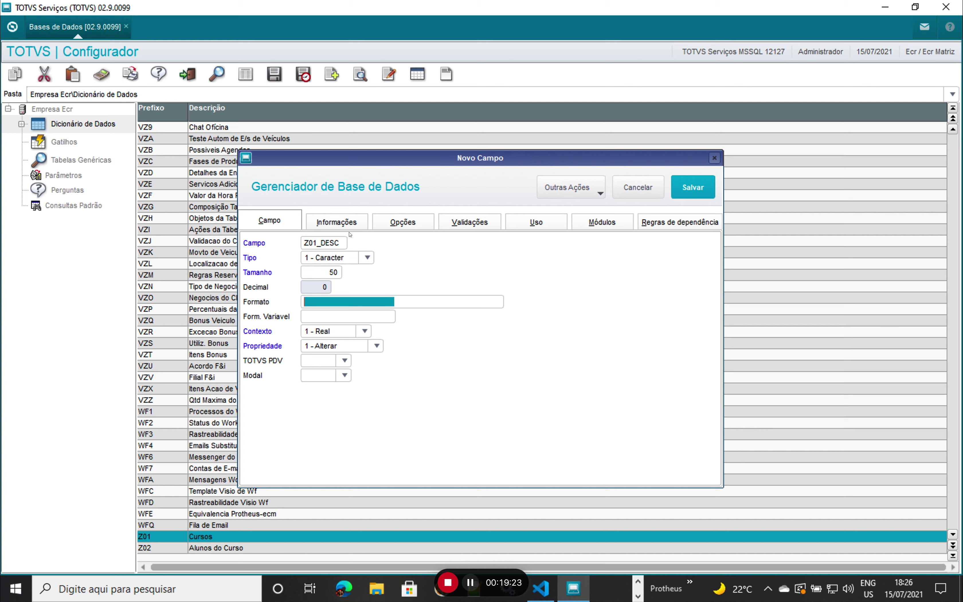
Give Z01_DESC title 'Desc Curso', description 'Descricao do Curso' and help 'Help da descricao do curso'.
left_click(353, 225)
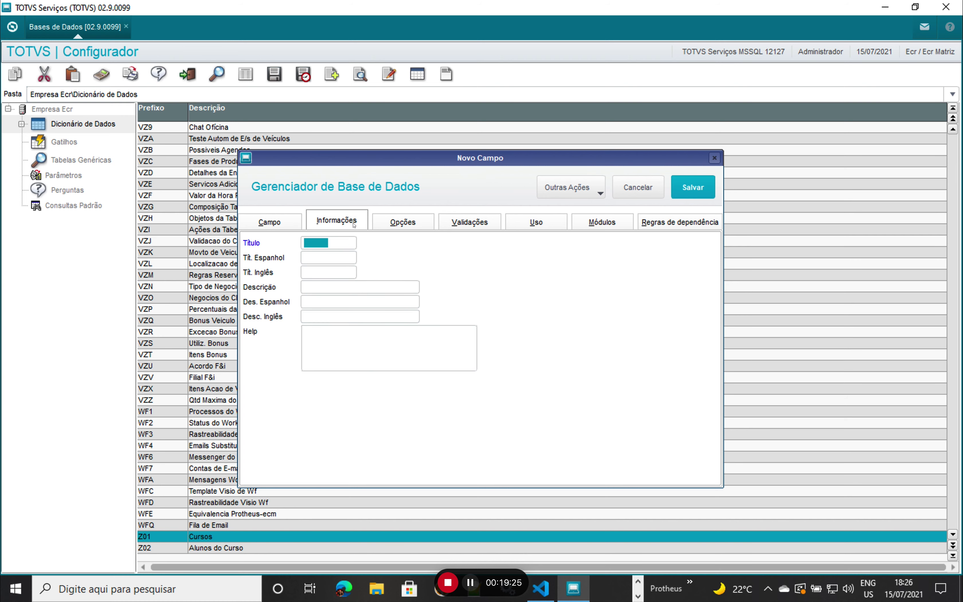
type("Desc Curso")
key("Tab")
key("Tab")
key("Tab")
type("Descricao do Curso")
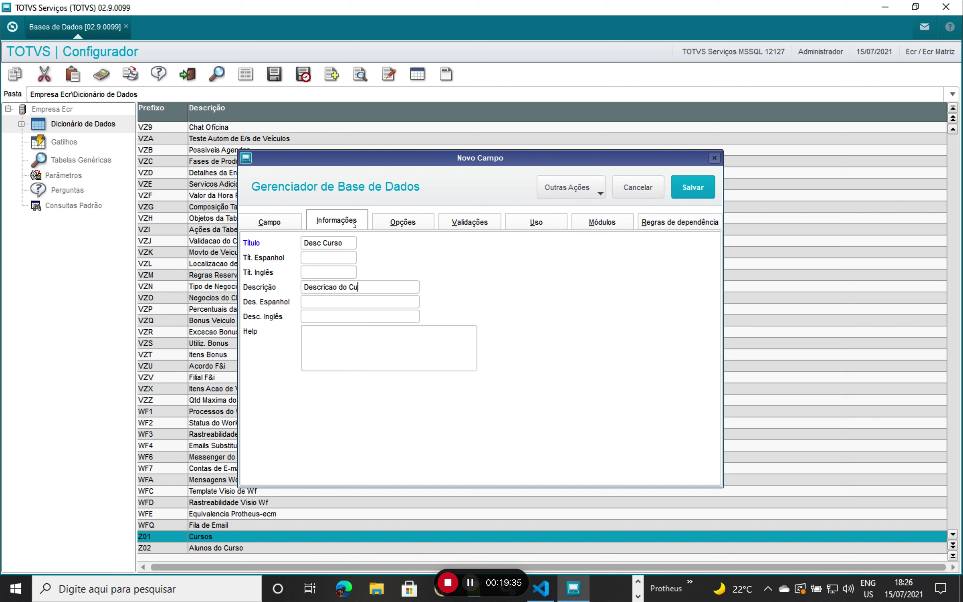
key("Tab")
key("Tab")
key("Tab")
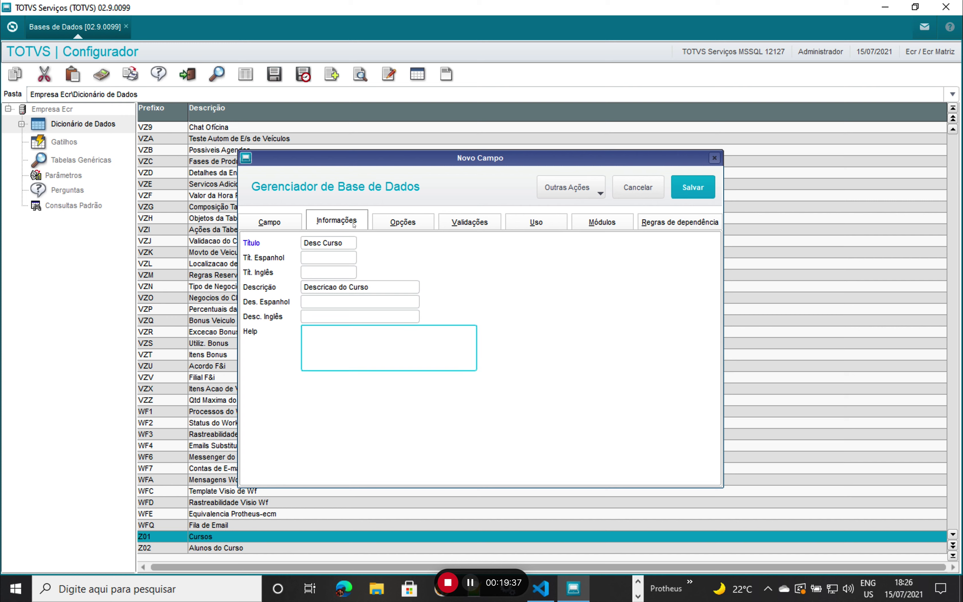
type("Help da descricao do curso")
Make Z01_DESC mandatory and shown in browse, then save it.
left_click(402, 222)
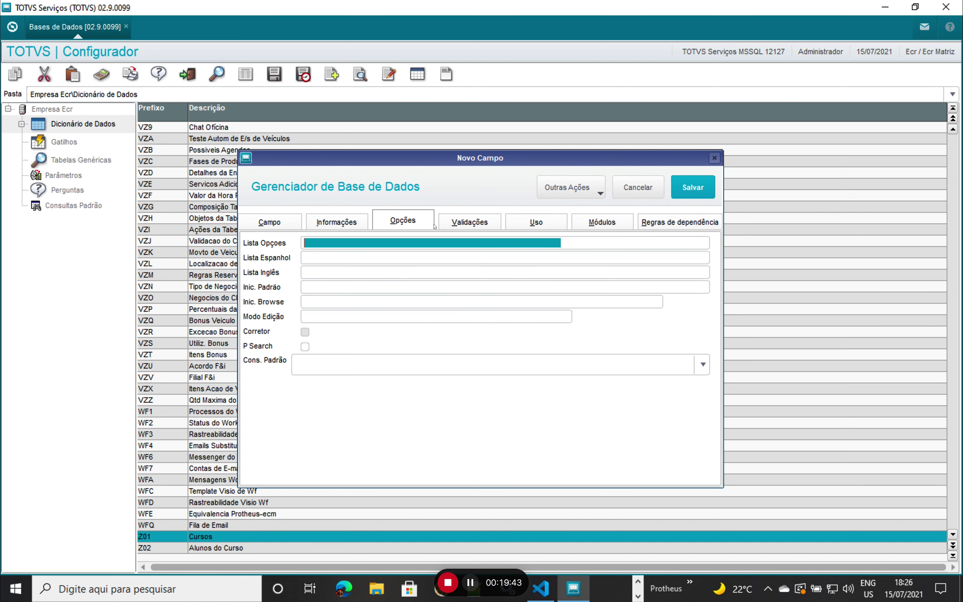
left_click(469, 225)
left_click(542, 226)
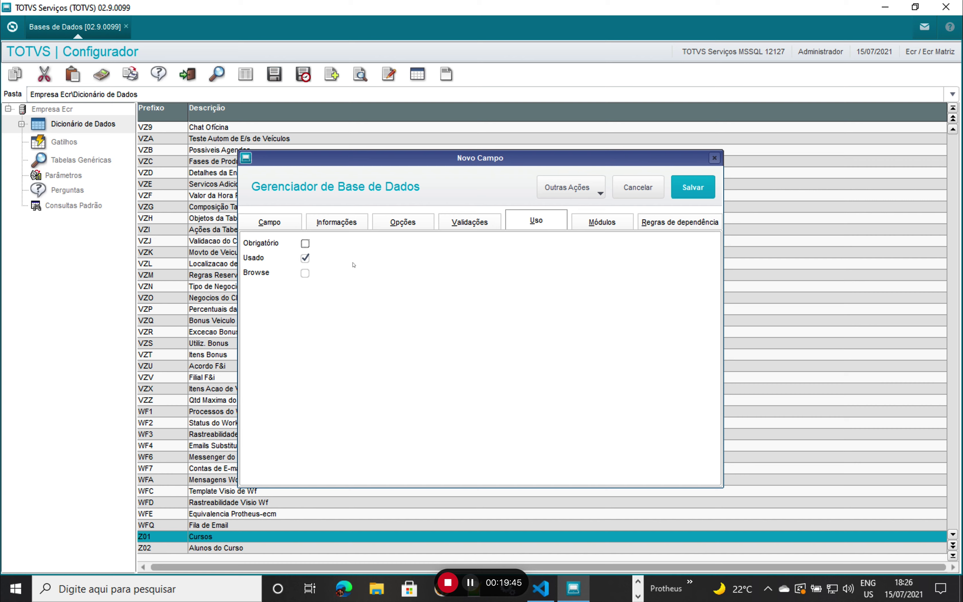
left_click(305, 244)
left_click(305, 273)
left_click(608, 225)
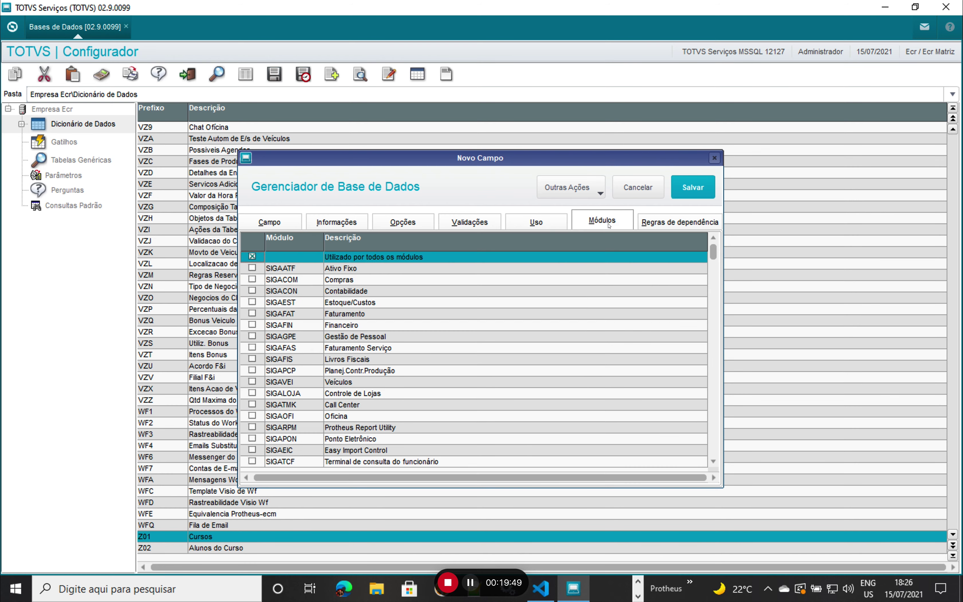
left_click(693, 187)
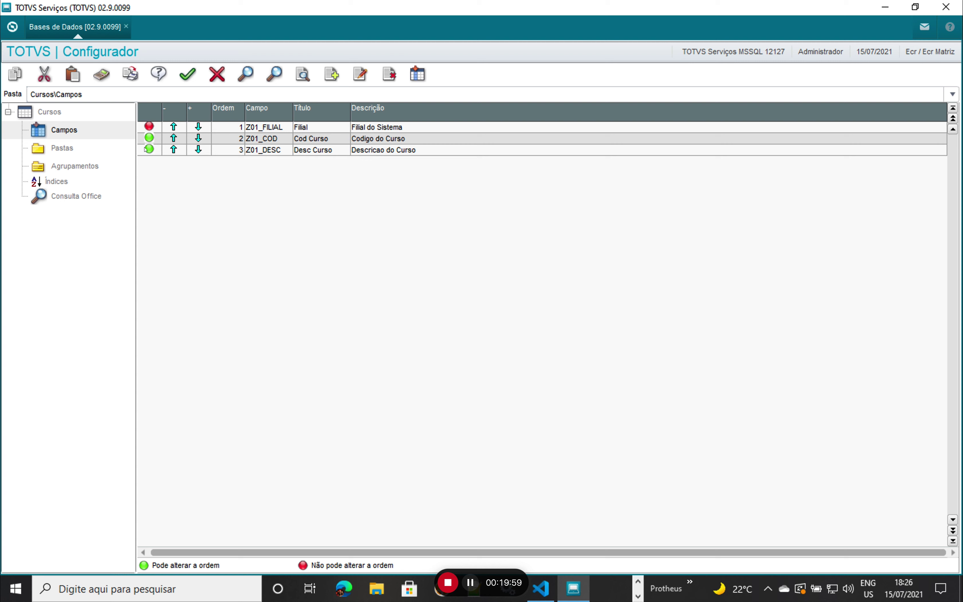
Confirm the Cursos field changes and reopen the table to its index list.
left_click(194, 80)
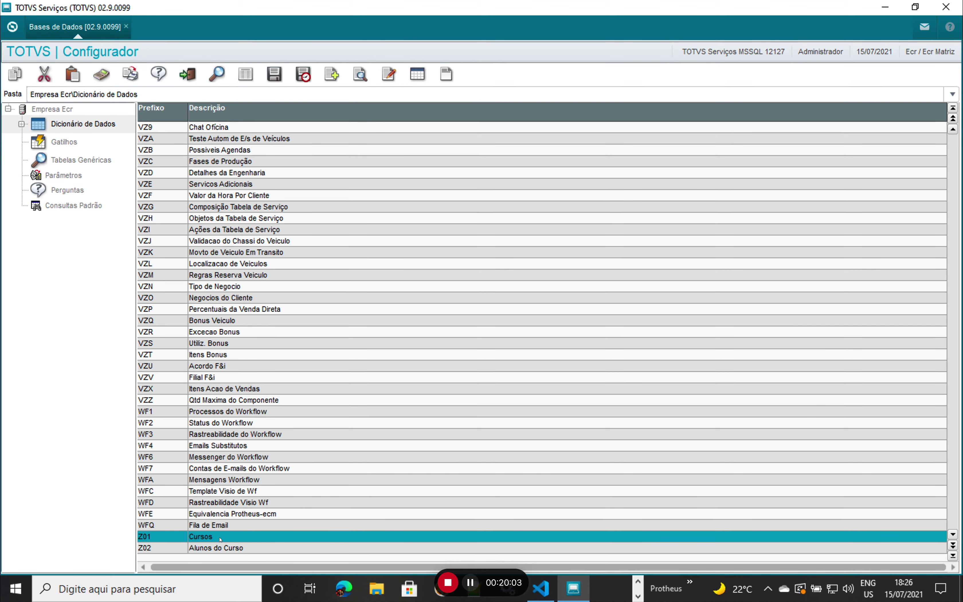
left_click(392, 73)
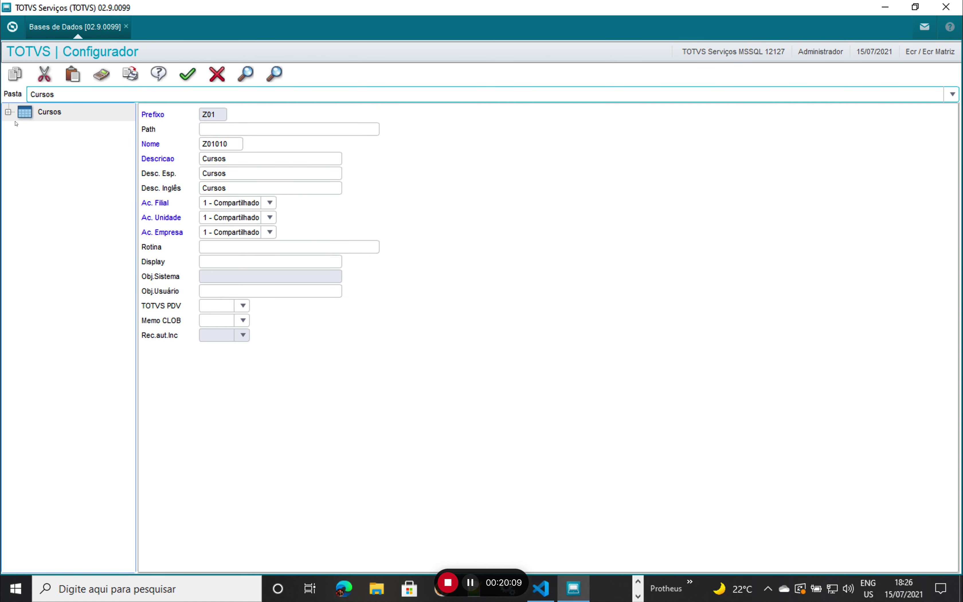
double_click(25, 112)
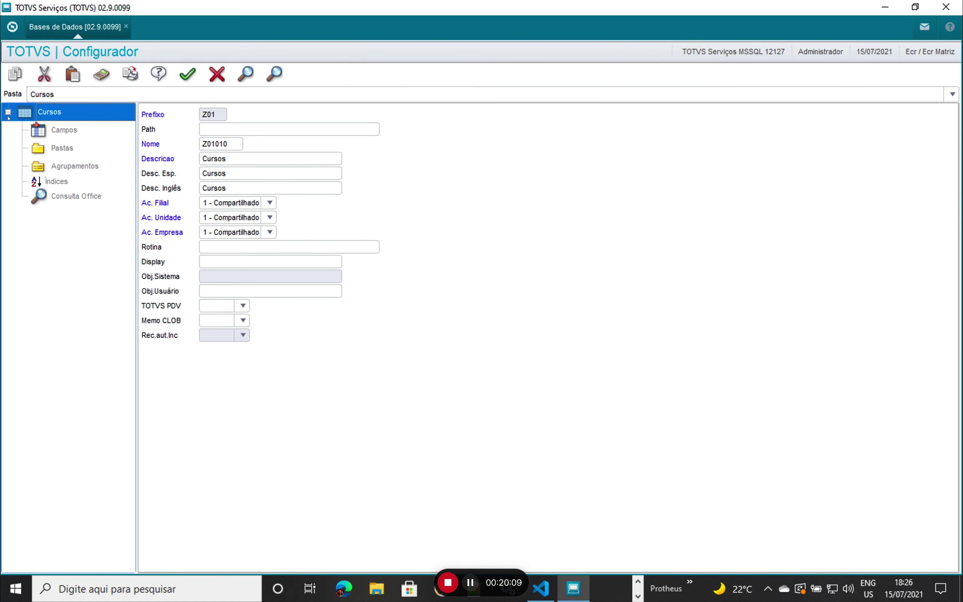
left_click(56, 181)
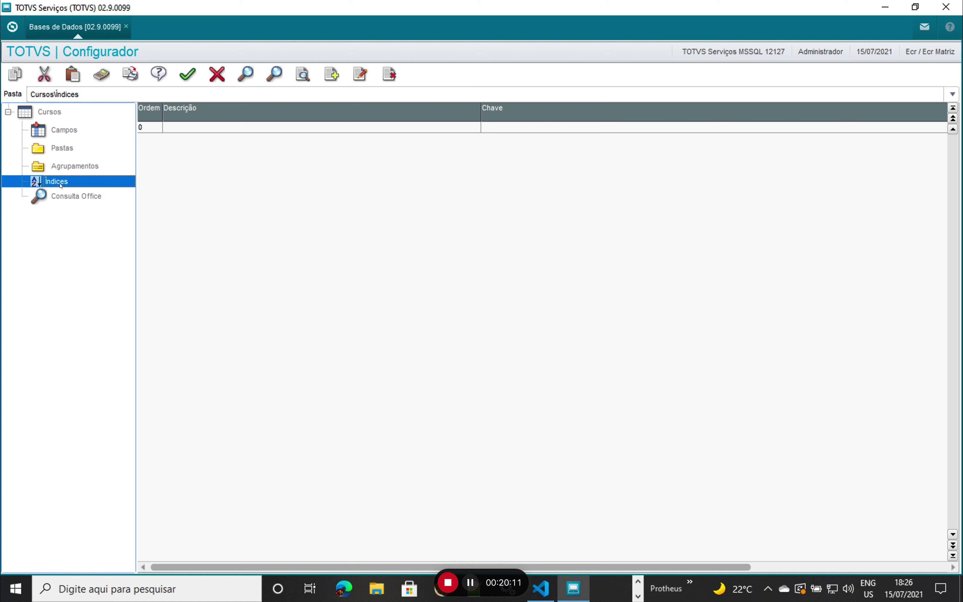
Build a new index keyed on Z01_FILIAL+Z01_COD.
left_click(335, 78)
left_click(664, 182)
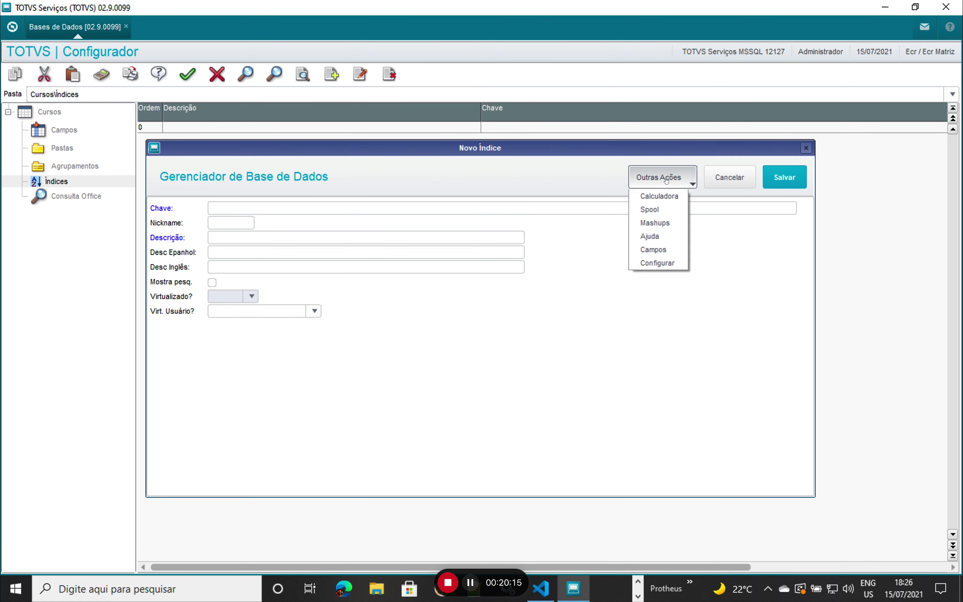
left_click(659, 250)
left_click(440, 284)
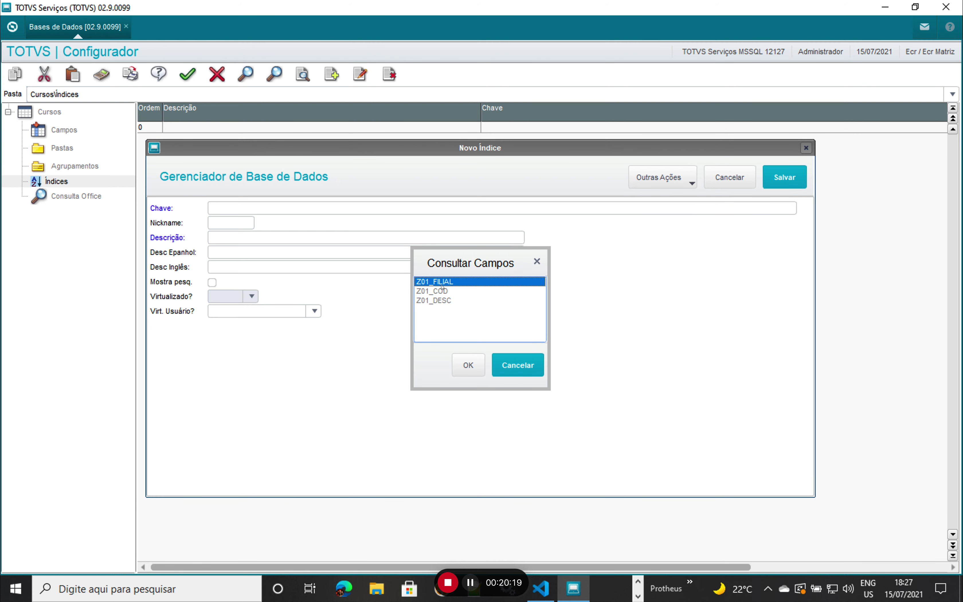
left_click(469, 366)
left_click(674, 189)
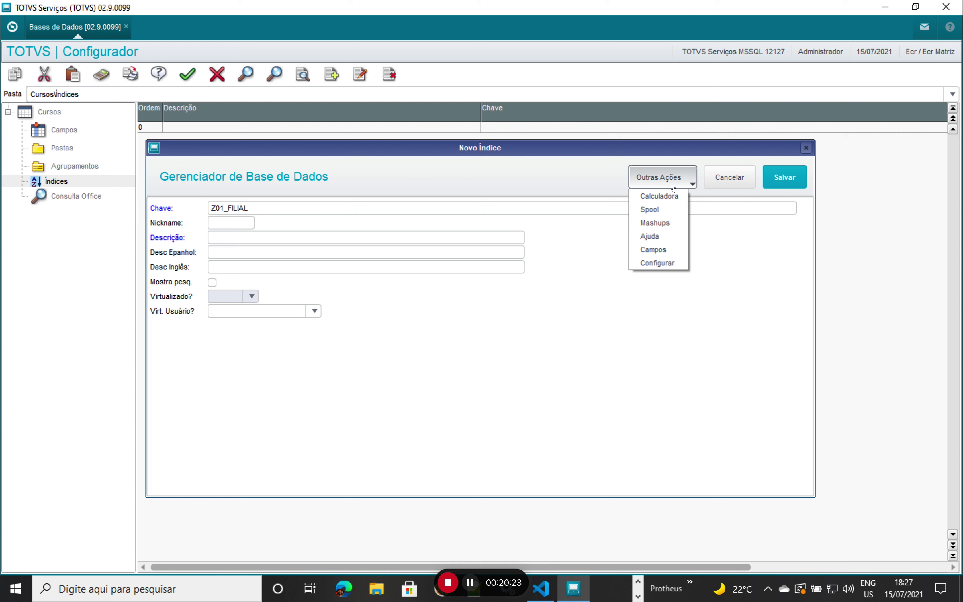
left_click(672, 250)
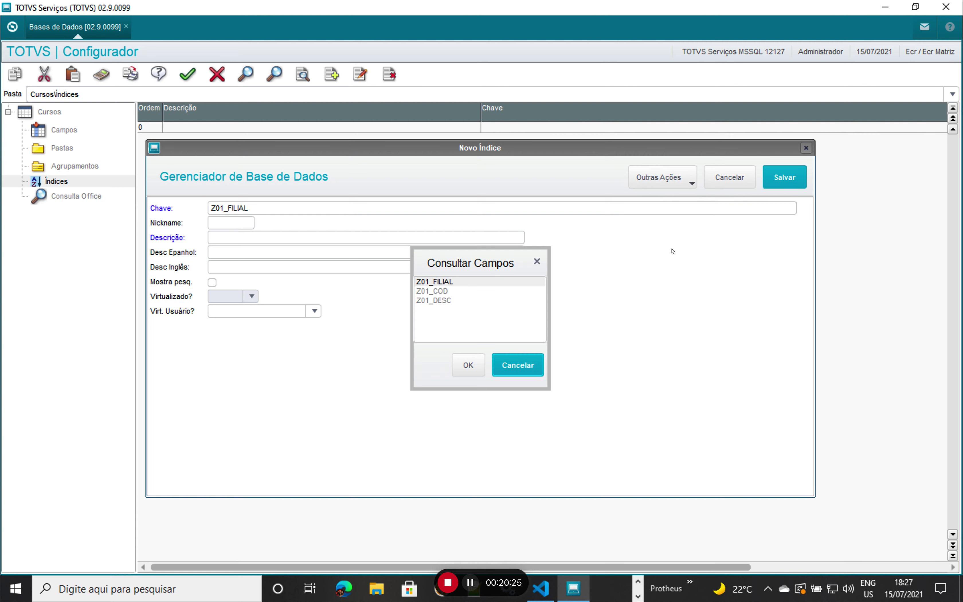
left_click(445, 296)
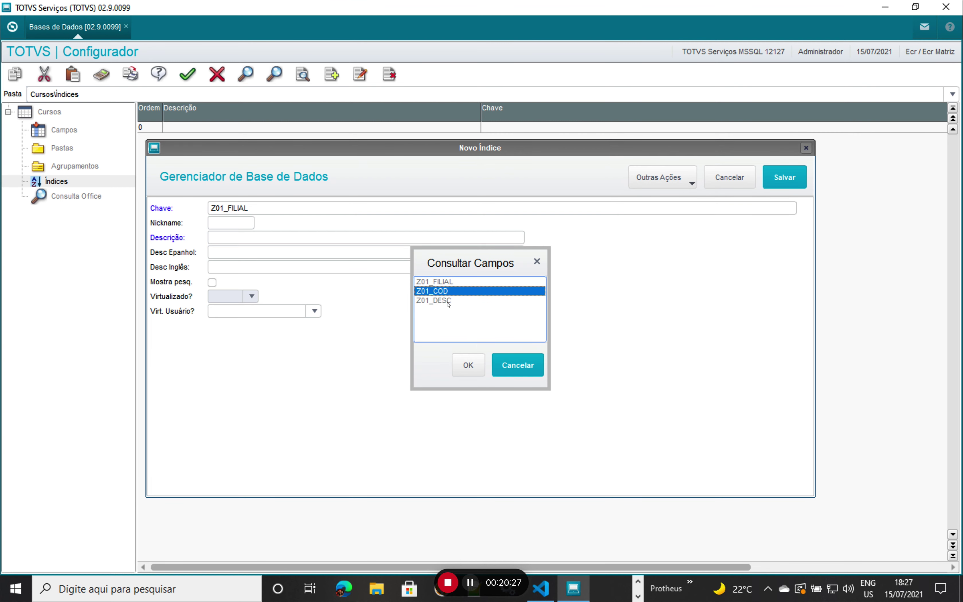
left_click(469, 365)
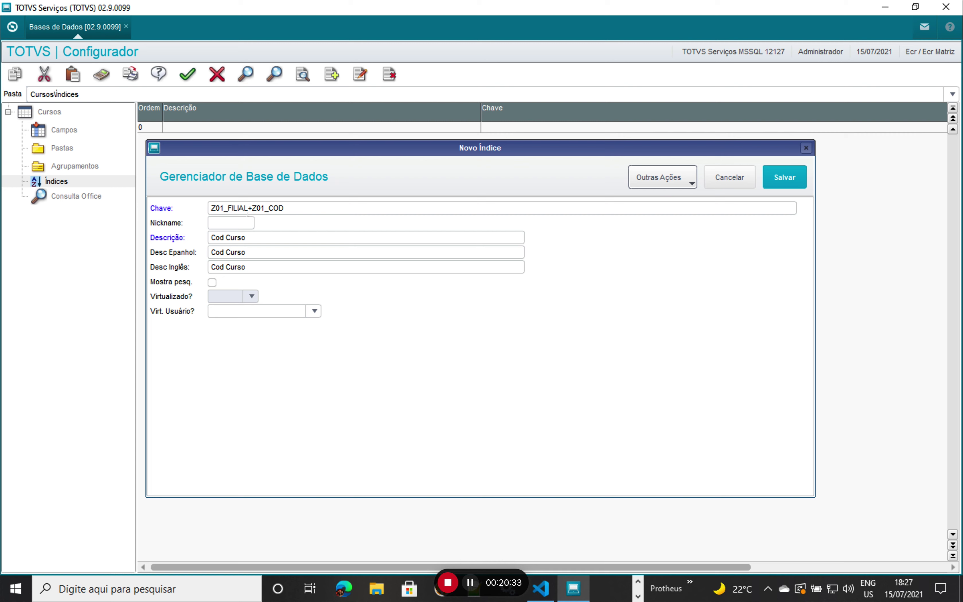
Describe the index 'Cod Curso', show it in searches, save it and confirm the table.
left_click(218, 238)
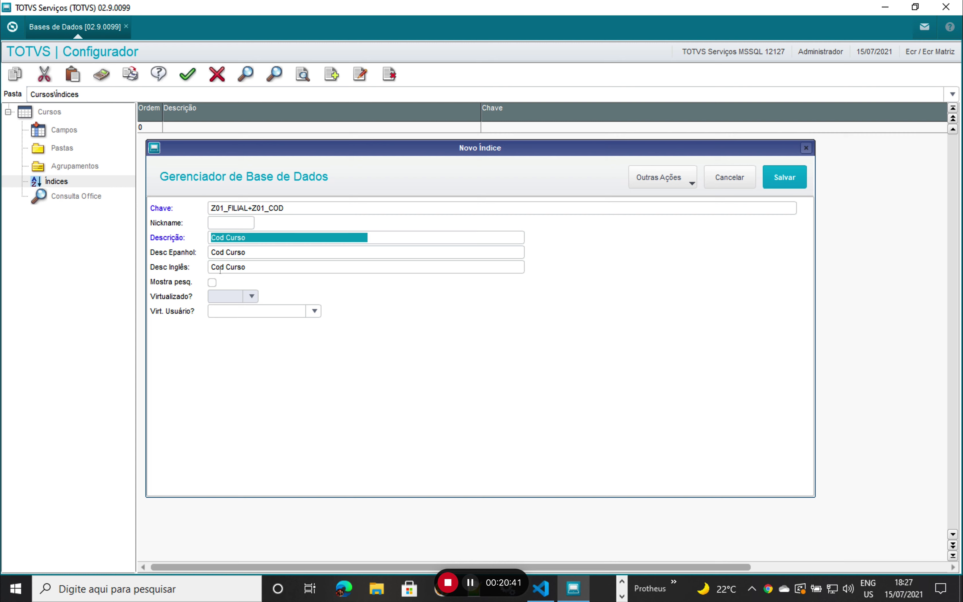
left_click(213, 283)
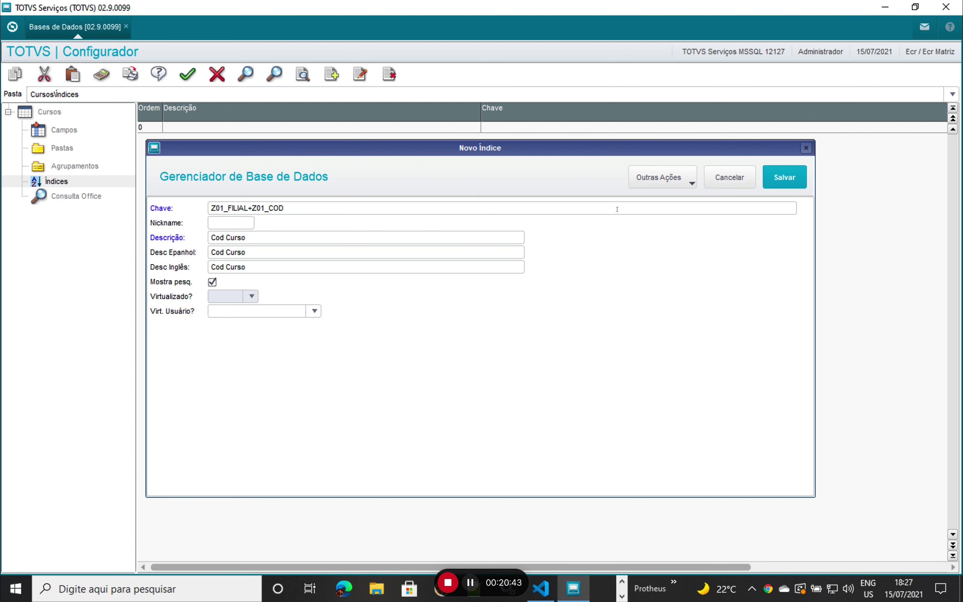
left_click(692, 183)
left_click(563, 177)
left_click(786, 181)
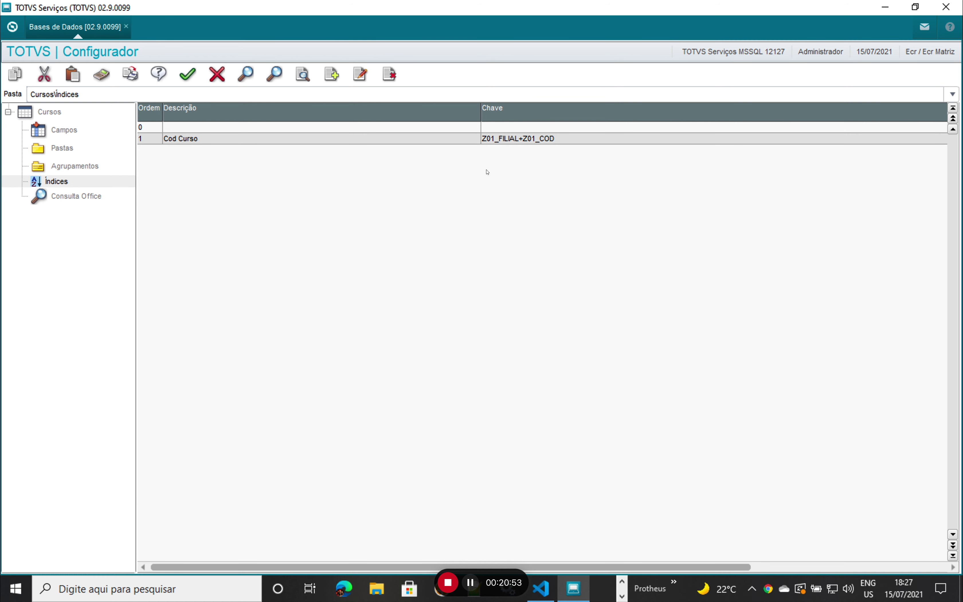
left_click(187, 74)
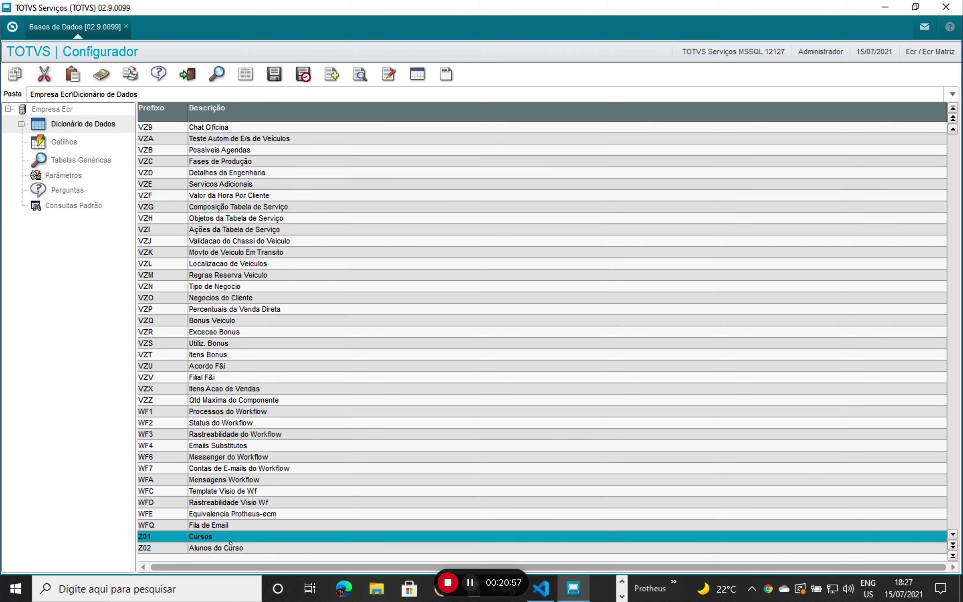
Open the Z02 Alunos do Curso field list and start a new field.
left_click(226, 549)
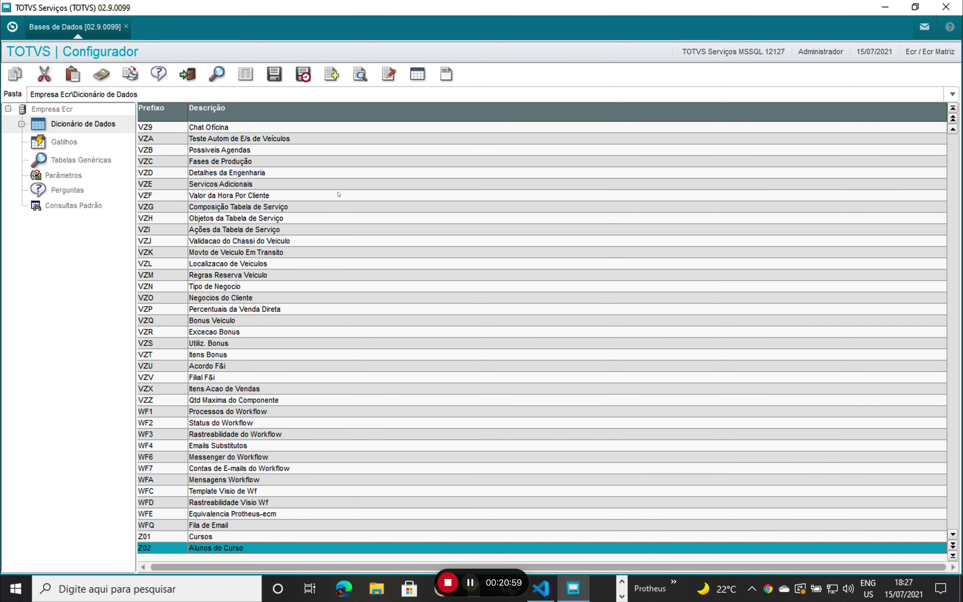
left_click(388, 74)
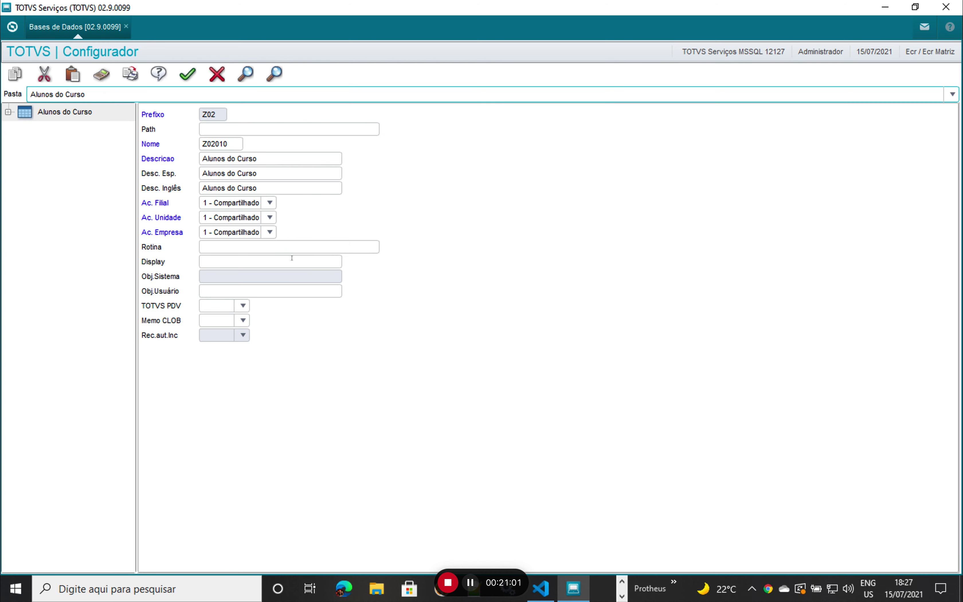
left_click(9, 112)
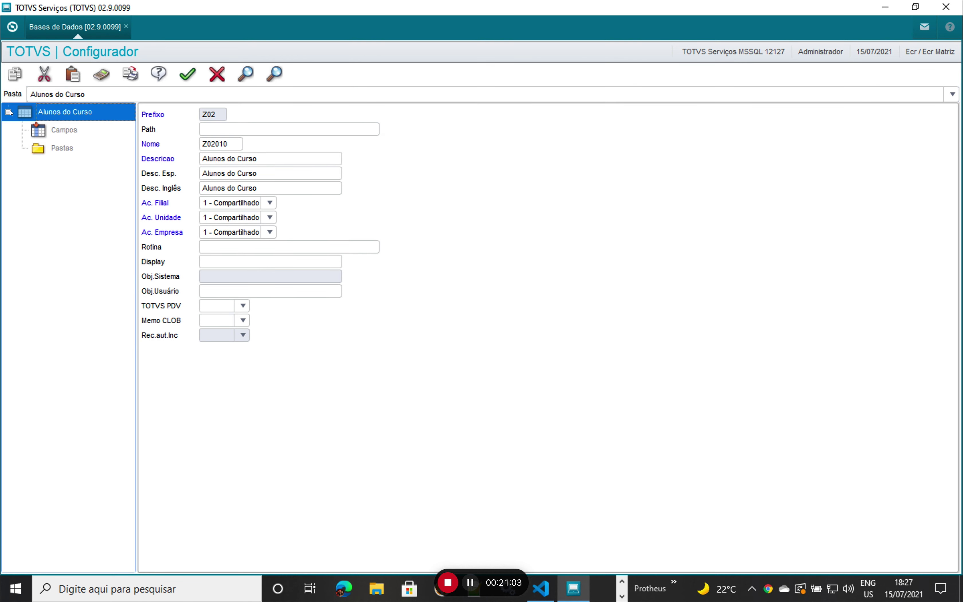
left_click(64, 130)
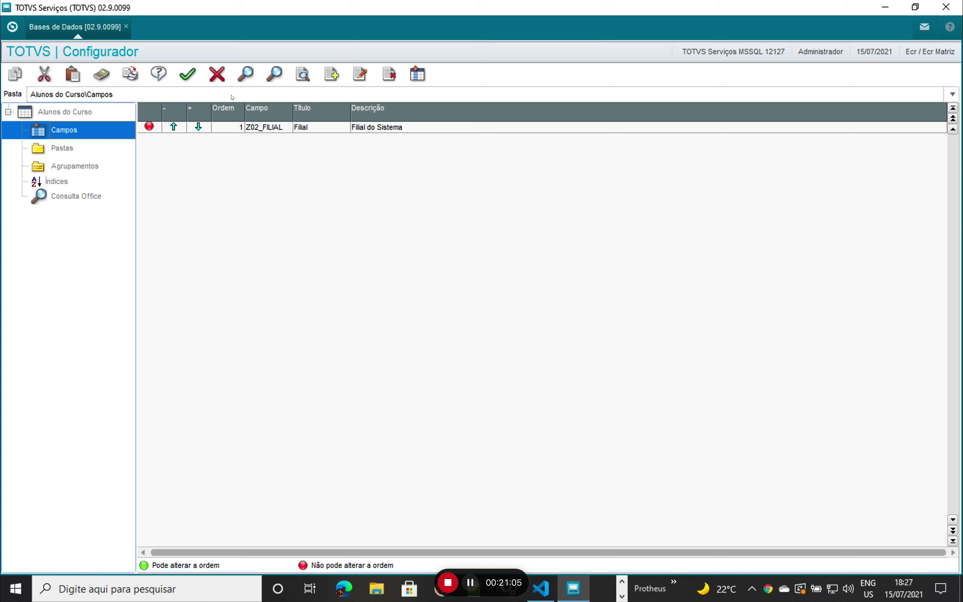
left_click(332, 75)
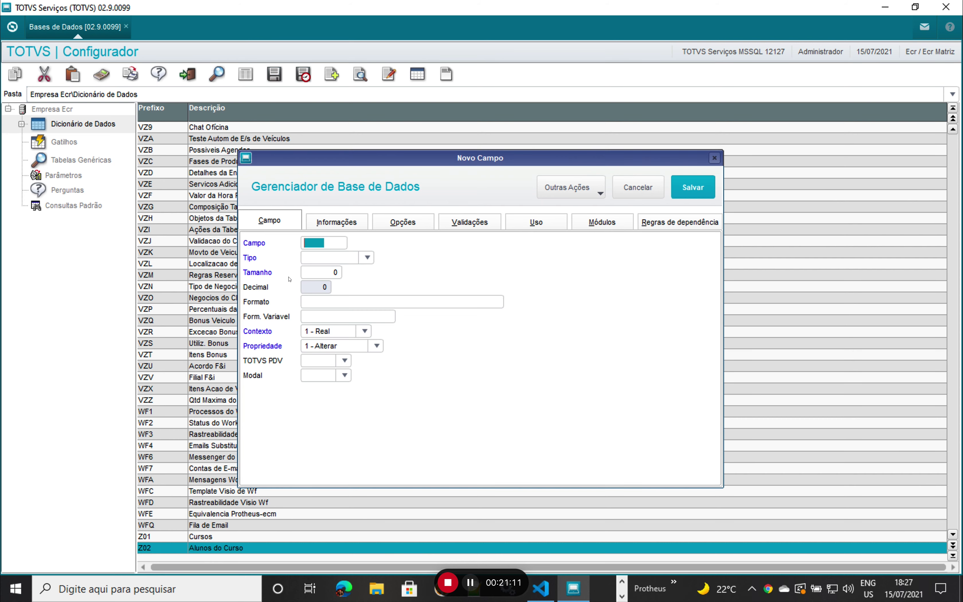
Name the field Z02_COD with type Caracter and size 6.
type("Z02_COD")
key("Tab")
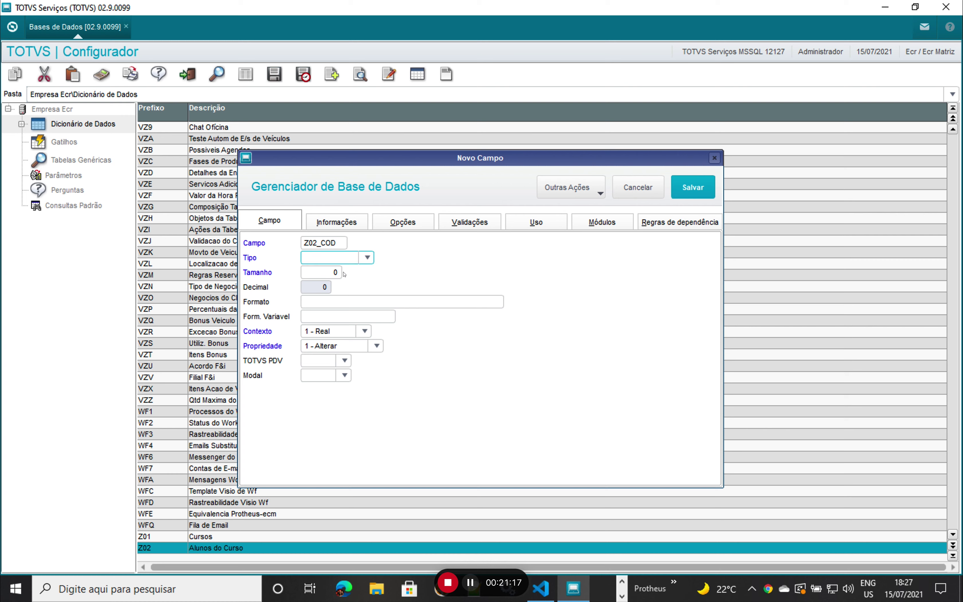
key("Tab")
type("6")
key("Tab")
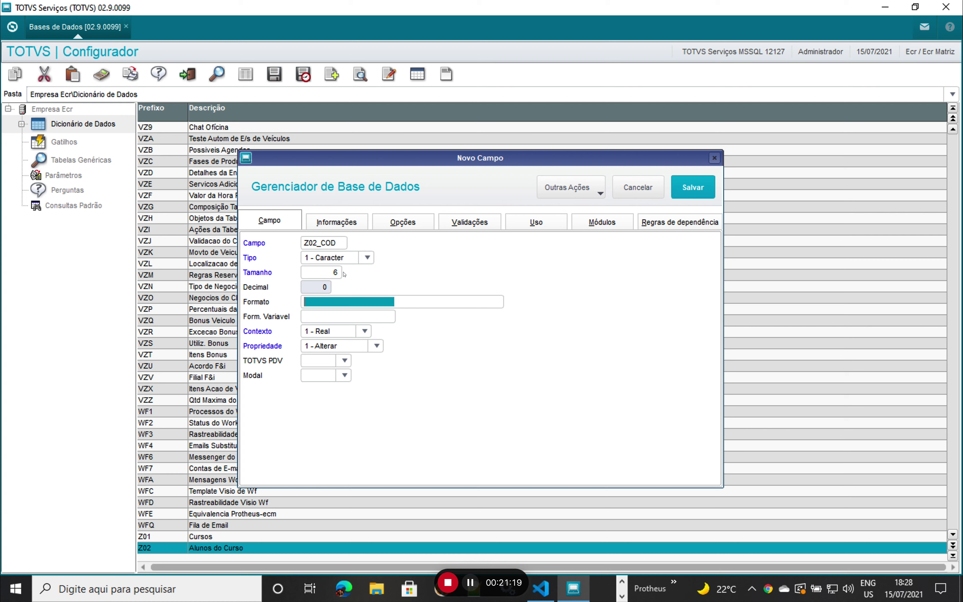
Give Z02_COD title 'Cod Curso', description 'Codigo do Curso' and help 'Help do codigo do curso z0'.
left_click(355, 219)
type("co")
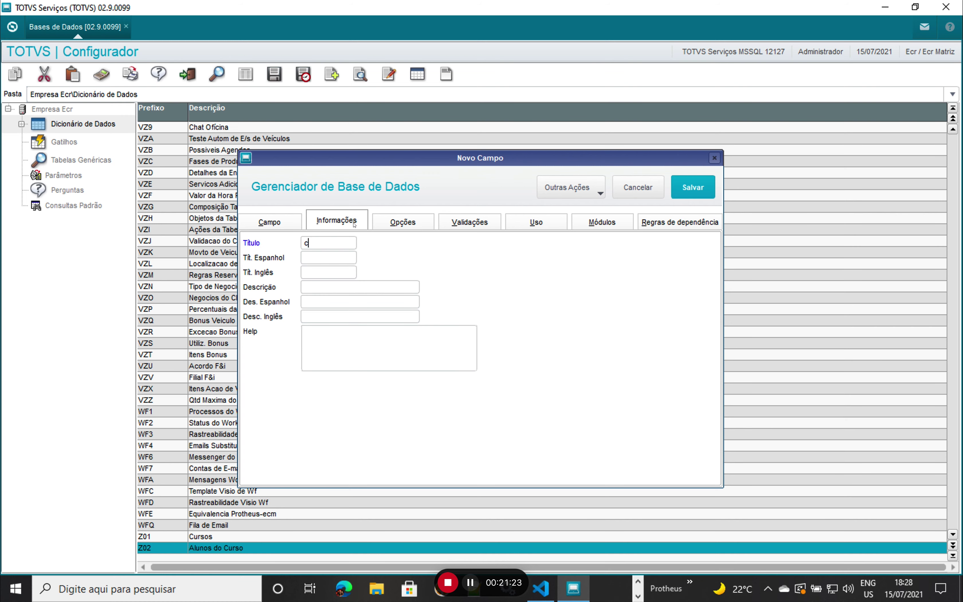
key("BackSpace")
key("BackSpace")
type("cOd")
key("BackSpace")
key("BackSpace")
key("BackSpace")
type("Cod Curso")
key("Tab")
key("Tab")
key("Tab")
type("c")
key("BackSpace")
type("Codigo do Curso")
key("Tab")
key("Tab")
key("Tab")
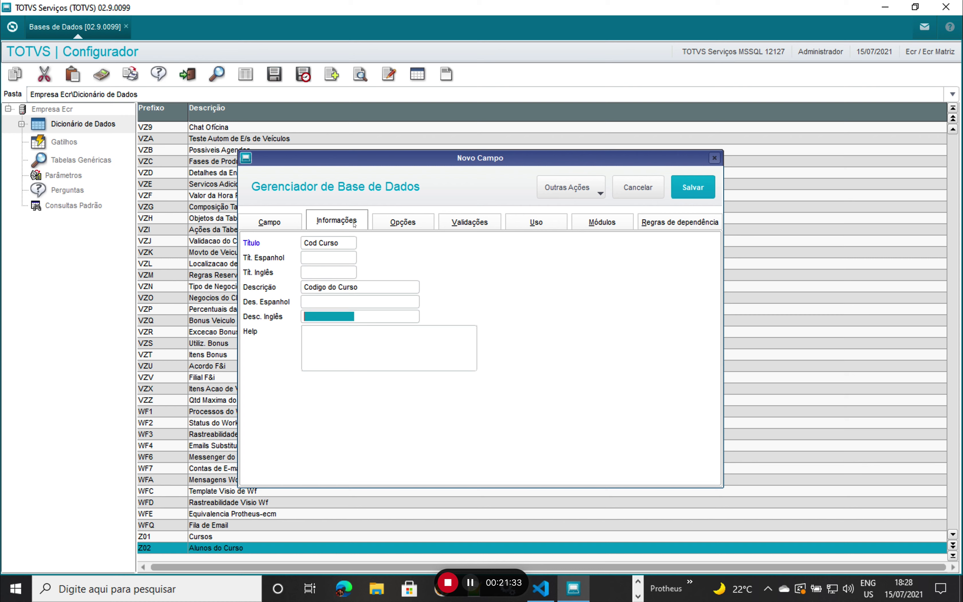
type("Help do ")
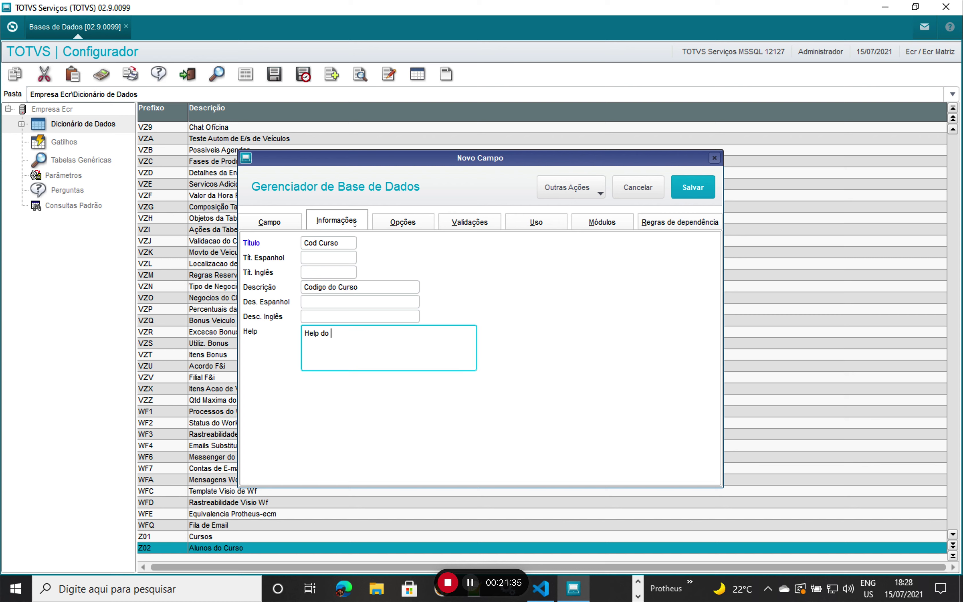
type("codigo do curso z0")
Review the remaining field settings tabs and save Z02_COD.
left_click(416, 222)
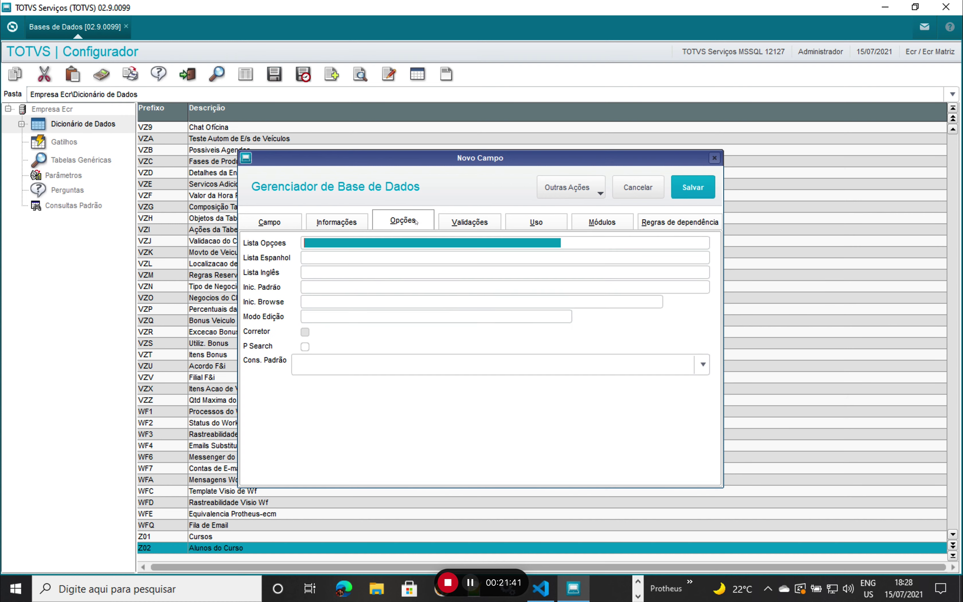
left_click(469, 223)
left_click(529, 224)
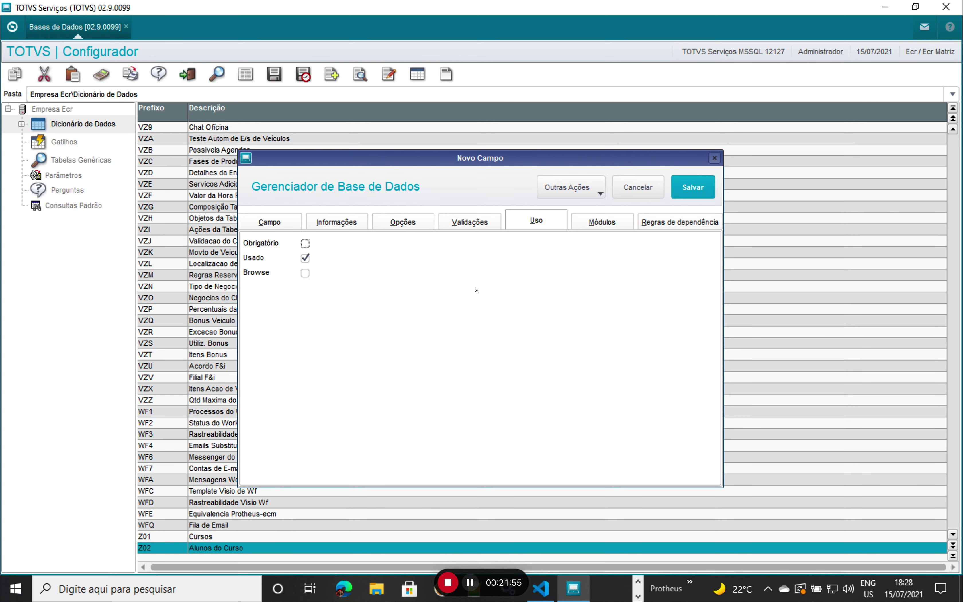
left_click(600, 225)
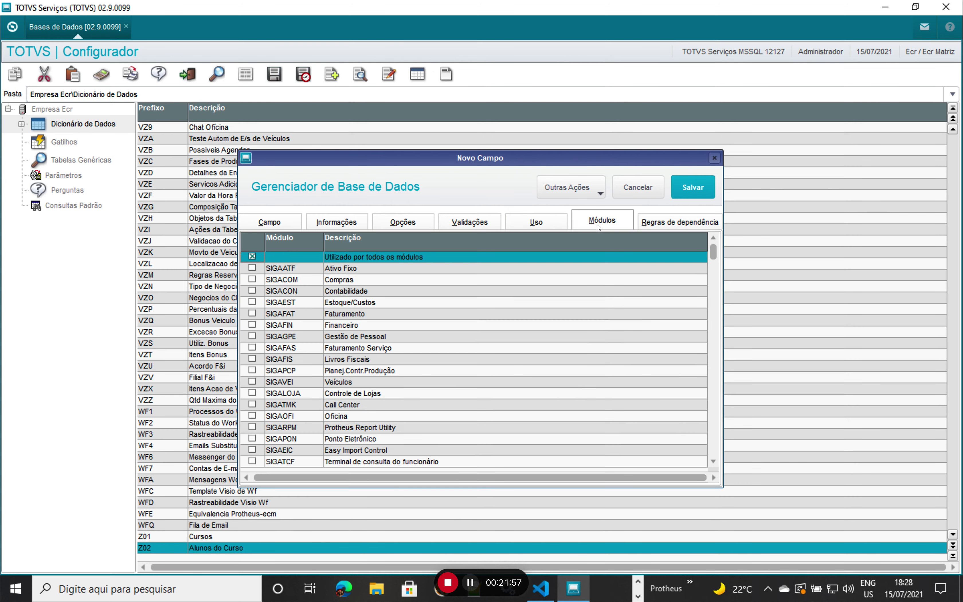
left_click(657, 223)
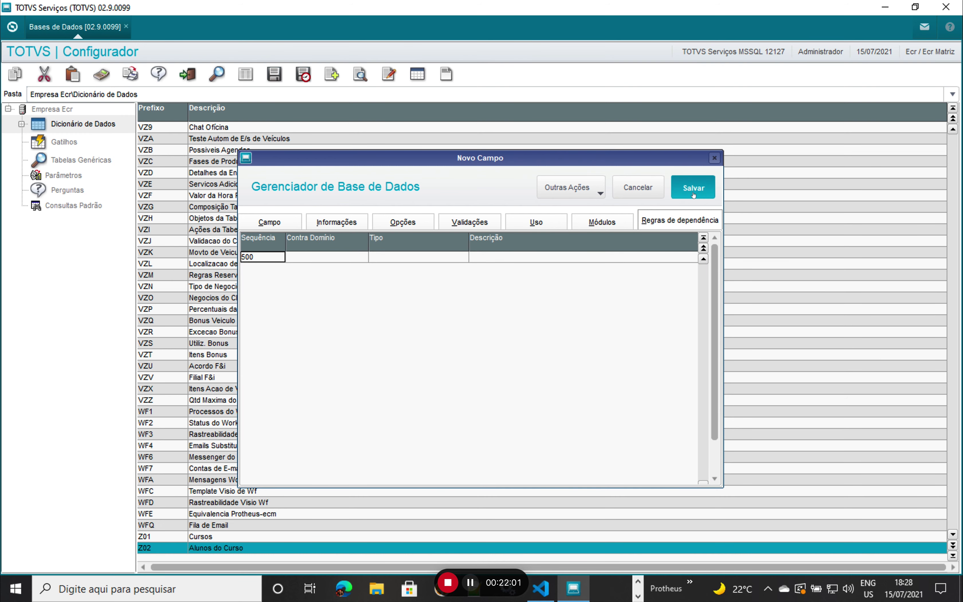
left_click(694, 195)
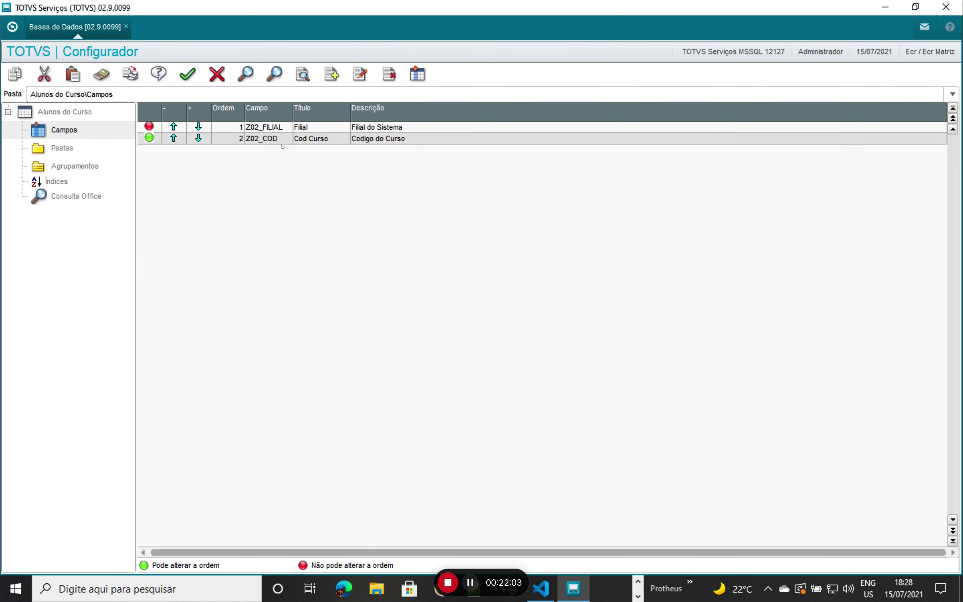
left_click(332, 74)
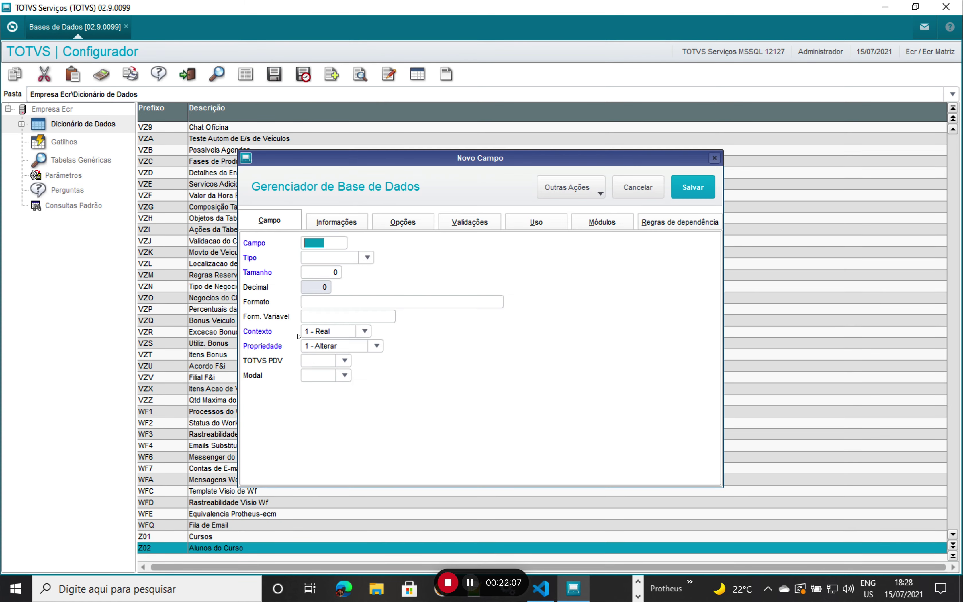
Define field Z02_CPF as a character field of size 11 with no format mask.
type("Z02_CFP")
key("Tab")
key("shift+Tab")
type("Z02_CPF")
key("Tab")
key("1")
key("Tab")
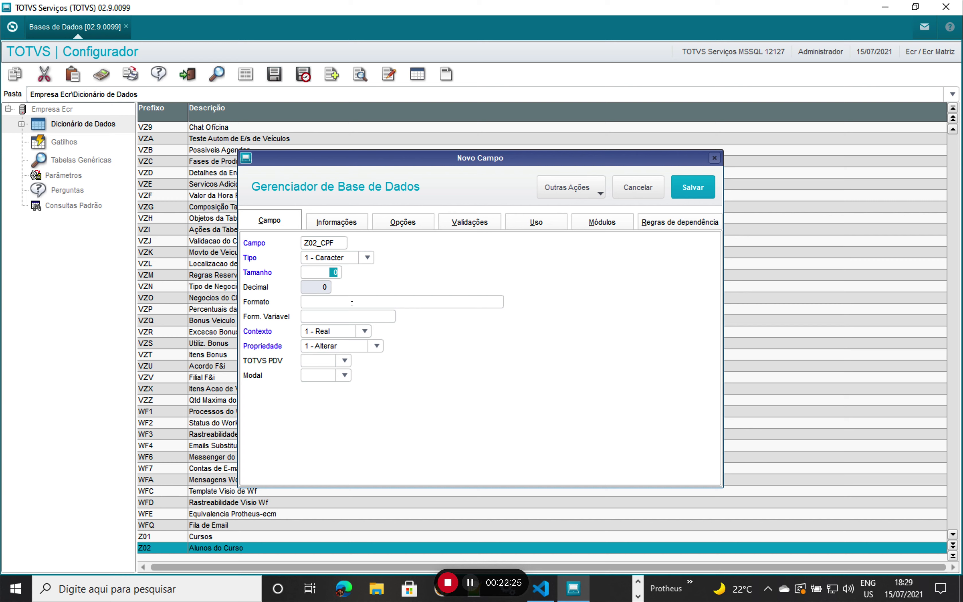
type("11")
left_click(351, 302)
type("12345678909")
key("Left")
key("Left")
key("Left")
key("ctrl+a")
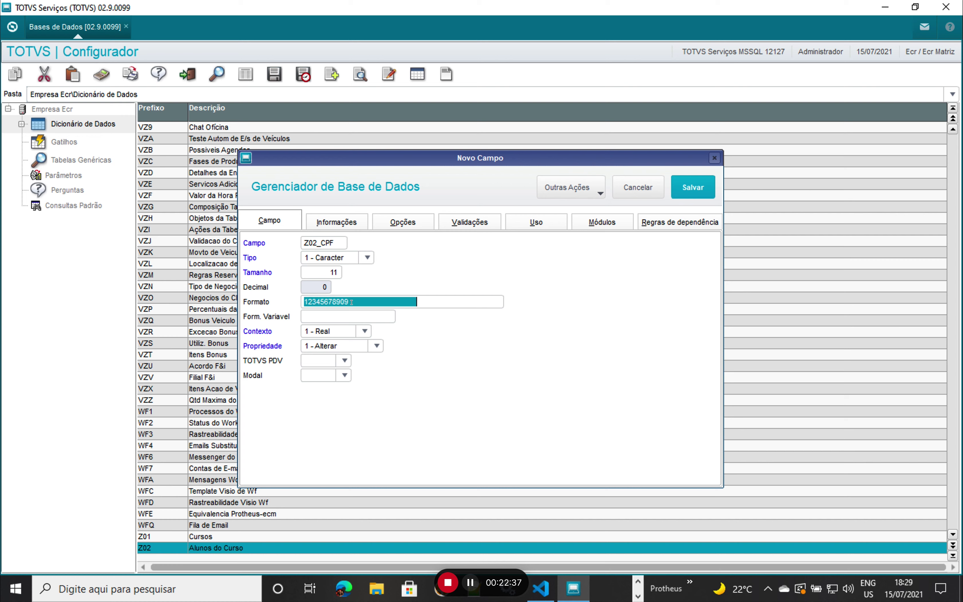
key("Delete")
key("Tab")
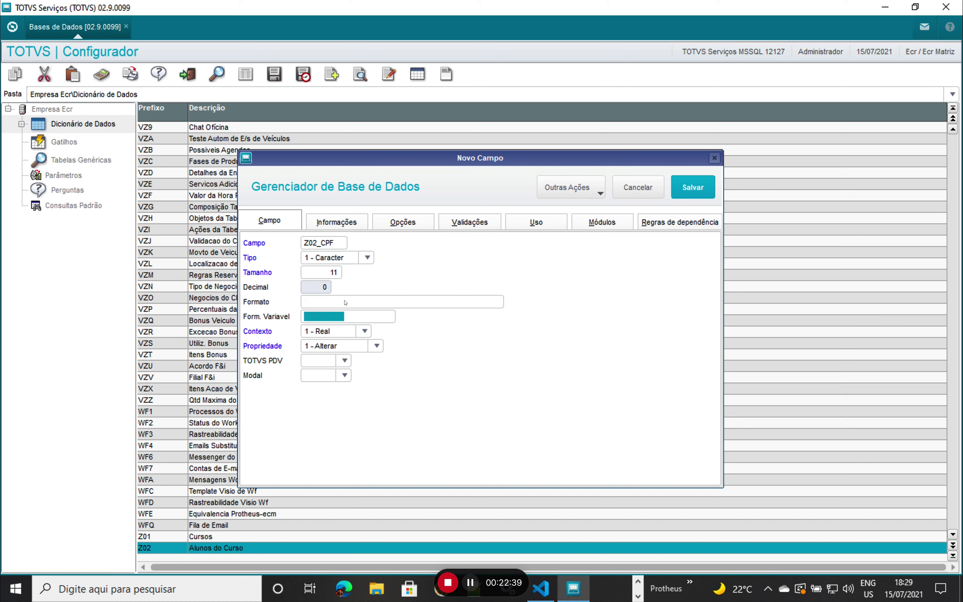
Give the field title 'Cpf Aluno', description 'CPF do Aluno' and help 'help do cpf do aluno'.
left_click(360, 222)
type("C")
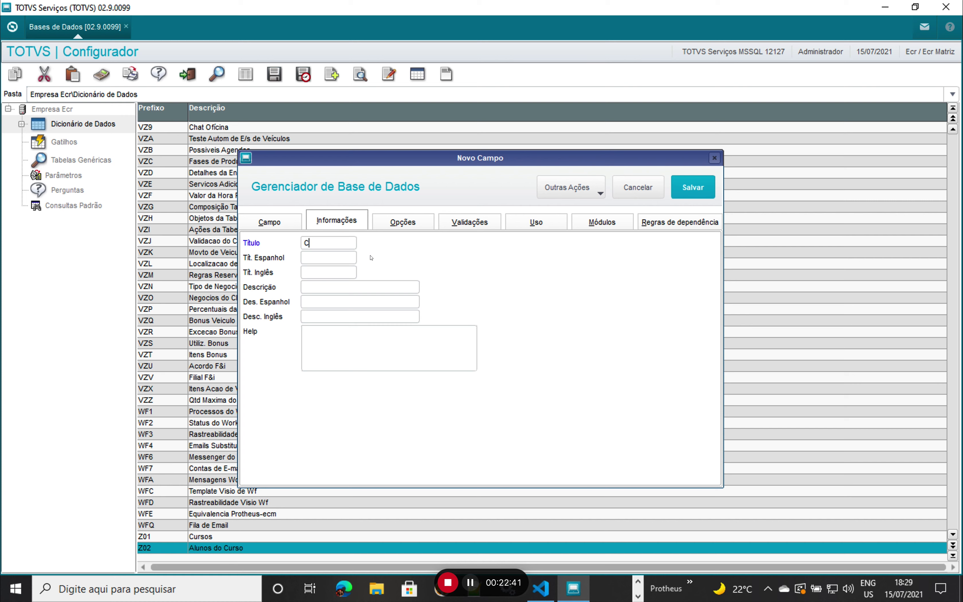
type("pf Aluno")
key("Tab")
key("Tab")
key("Tab")
type("Cp")
key("BackSpace")
type("PF do Alun")
key("BackSpace")
key("BackSpace")
type("uno")
key("Tab")
key("Tab")
key("Tab")
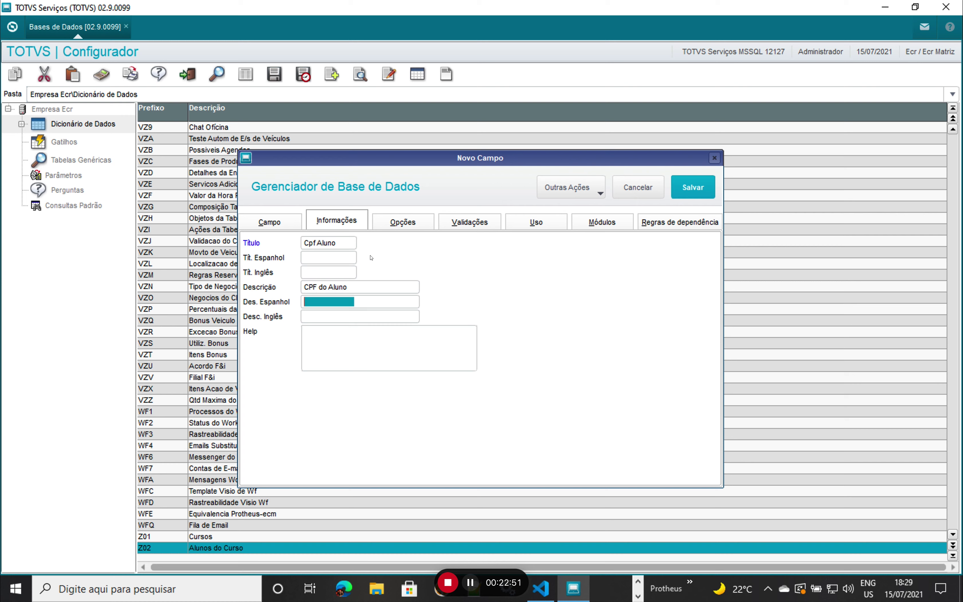
type("help do ")
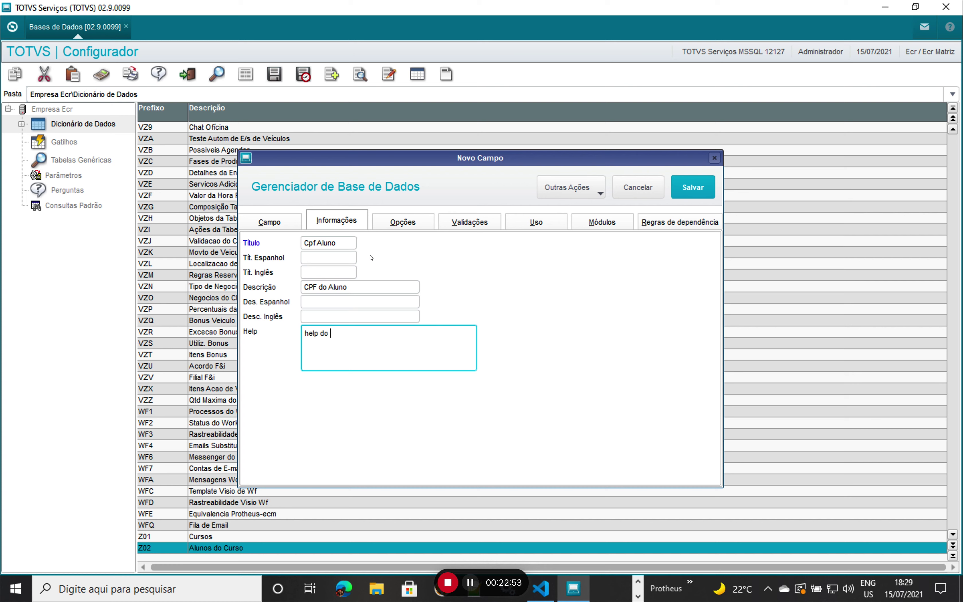
type("cpf do aluno")
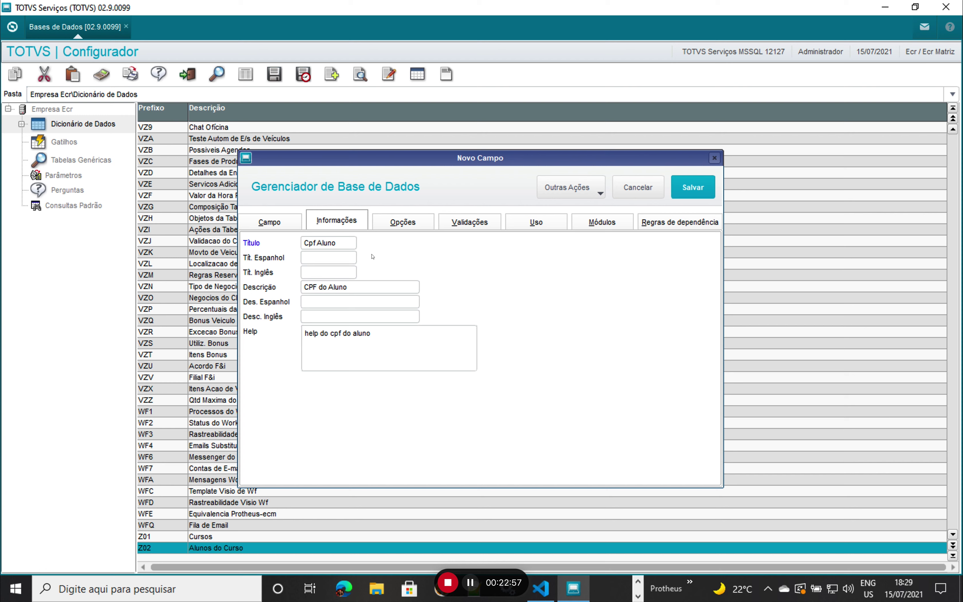
Make the CPF field mandatory and shown in browse, check its modules, and save it.
left_click(401, 222)
left_click(465, 223)
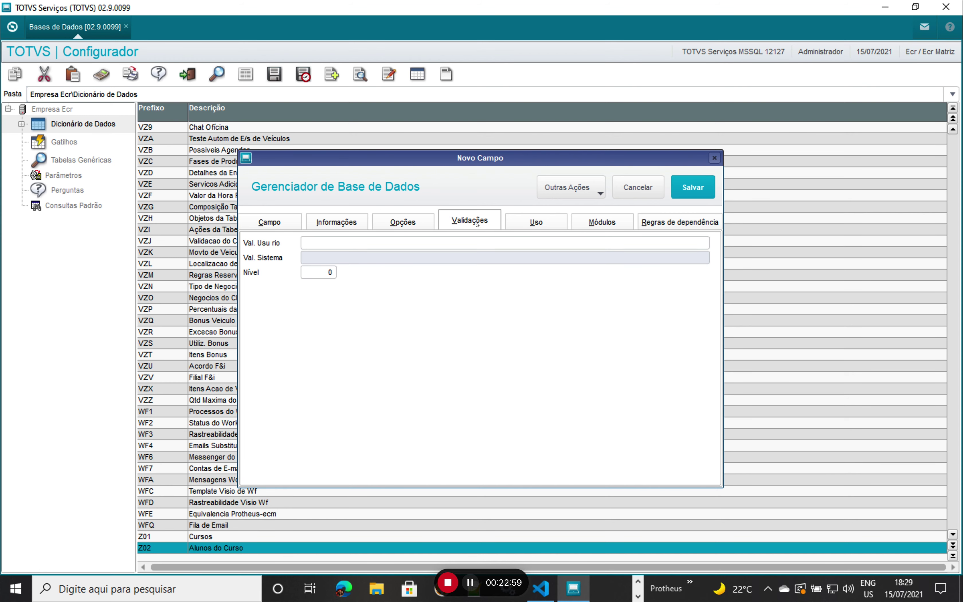
left_click(535, 222)
left_click(305, 273)
left_click(305, 243)
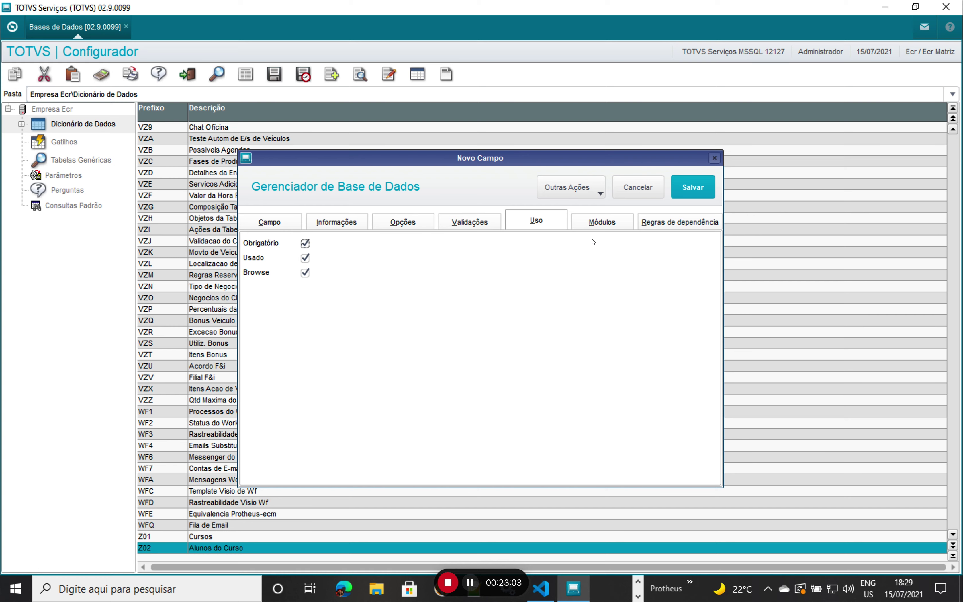
left_click(619, 225)
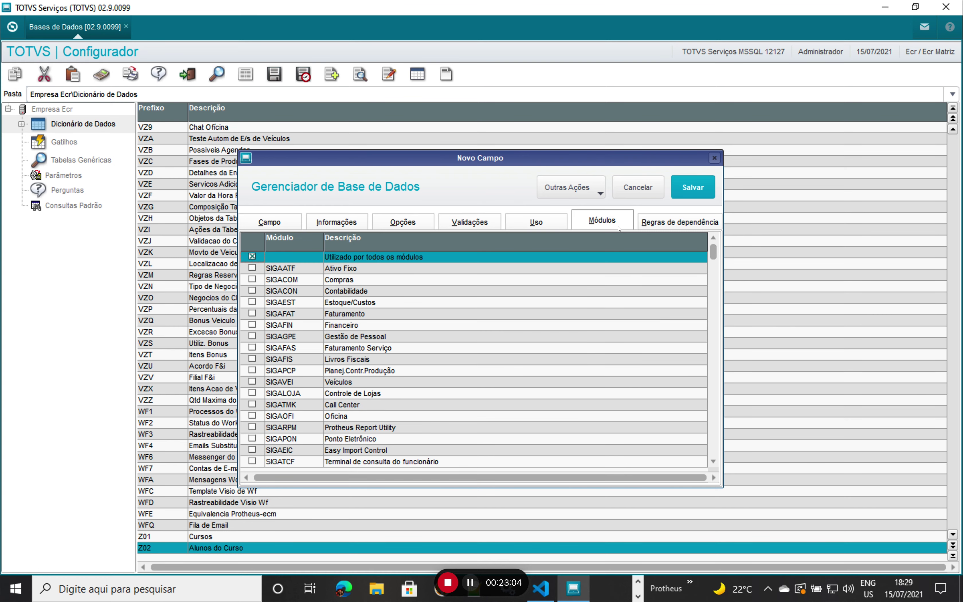
left_click(695, 196)
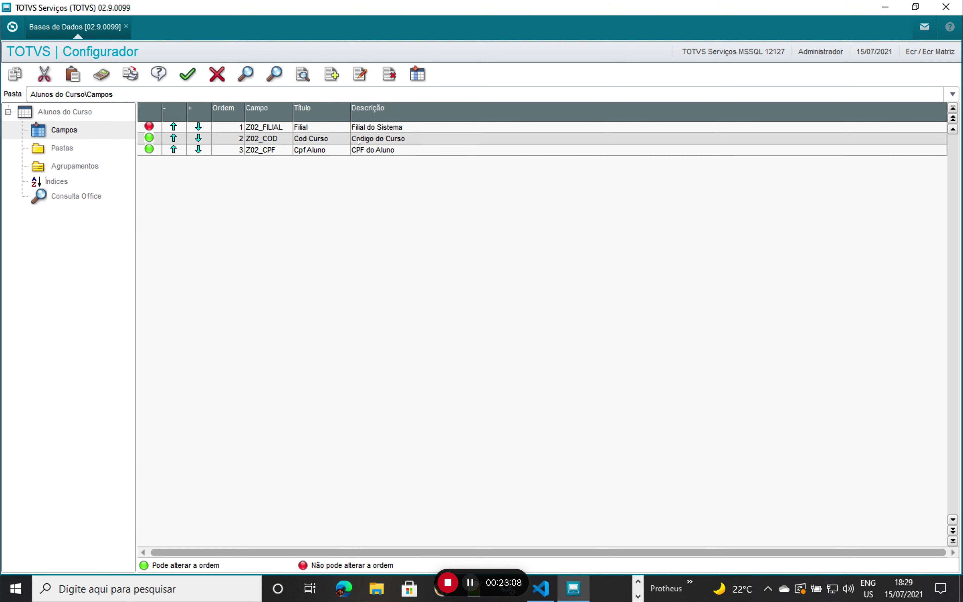
Add a new field Z02_NOME of character type with size 50.
left_click(334, 76)
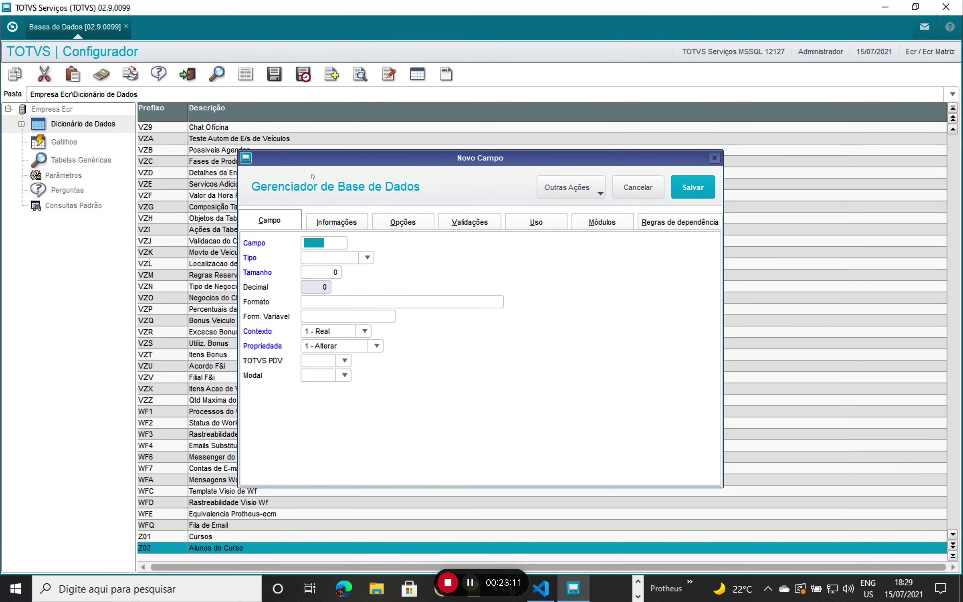
type("Z02_NOME")
key("Tab")
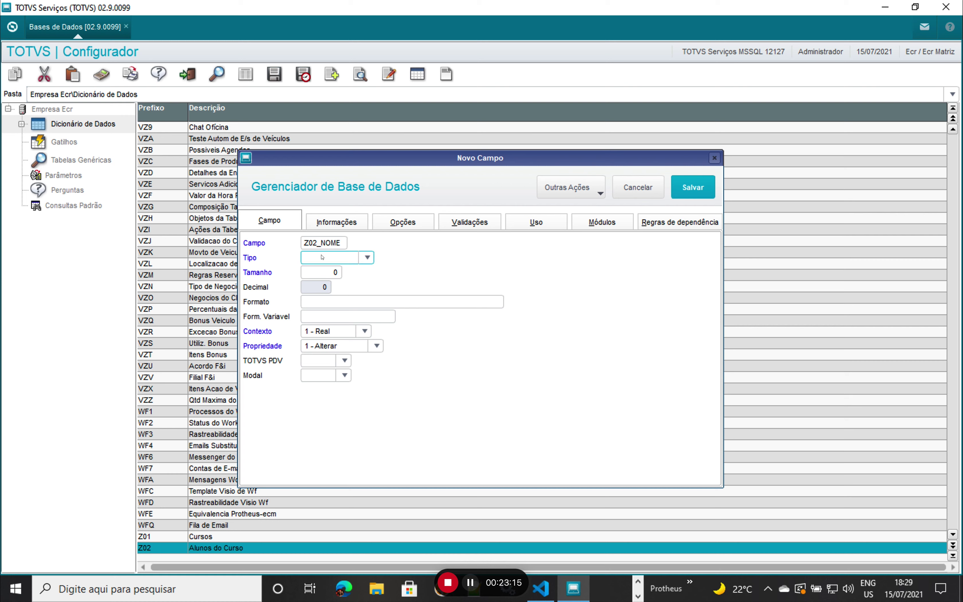
key("Down")
key("Tab")
type("50")
key("Tab")
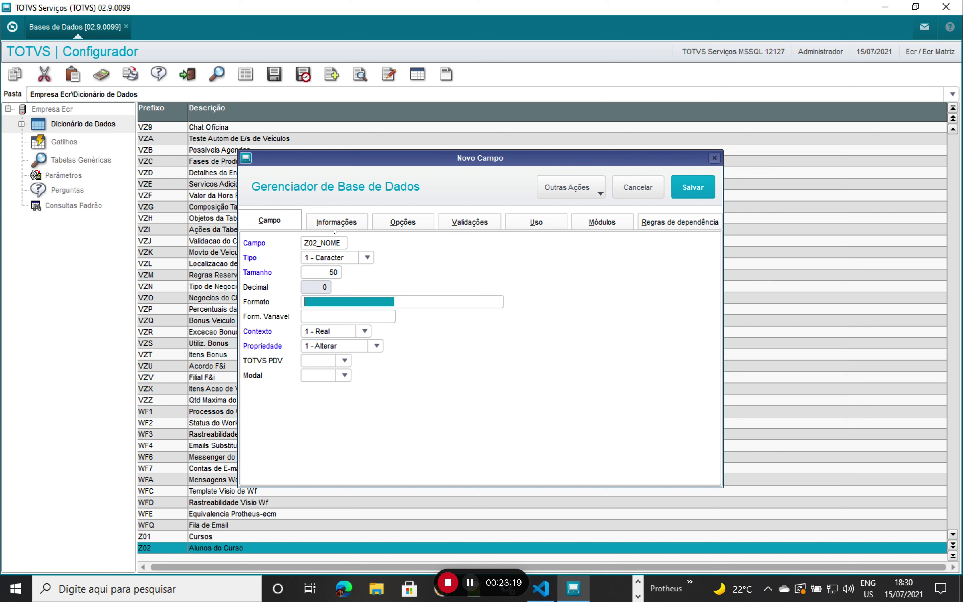
Give it title 'Nome Aluno', description 'Nome do Aluno' and help 'help do nome do aluno'.
left_click(344, 222)
type("Nome do")
key("BackSpace")
key("BackSpace")
type("Aluno")
key("Tab")
key("Tab")
key("Tab")
type("Nome do Aluno")
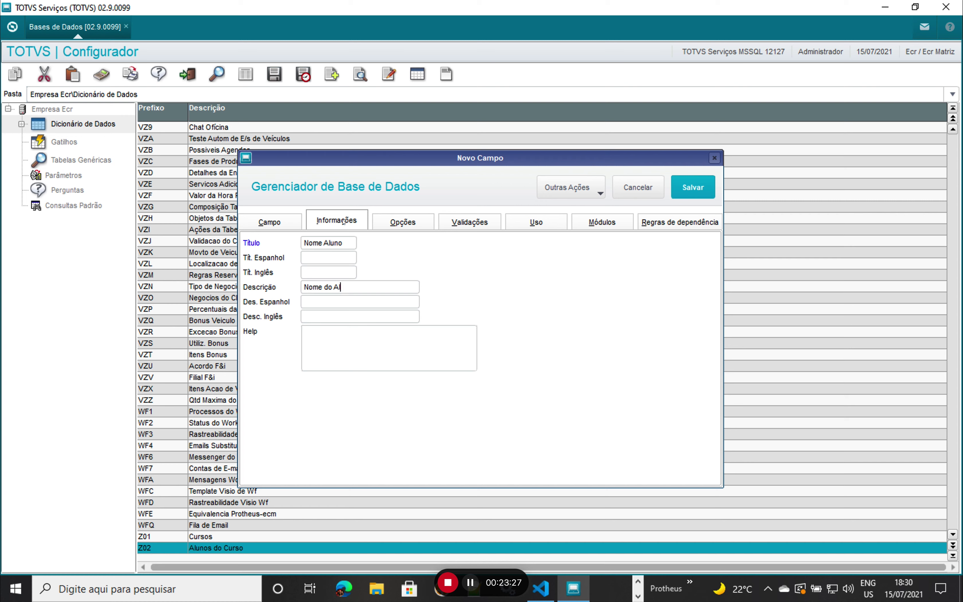
key("Tab")
key("Tab")
key("Tab")
type("help")
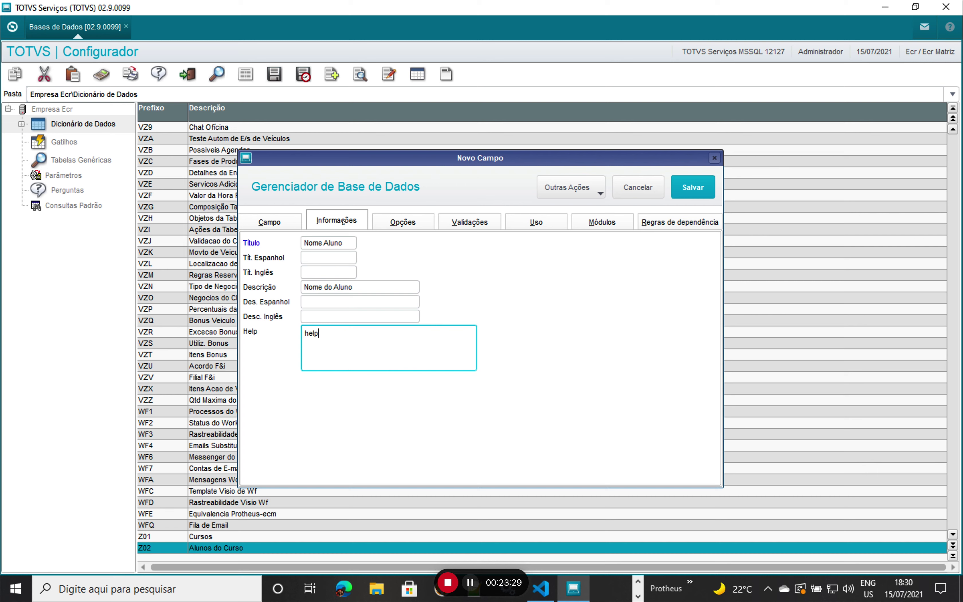
type(" do nome do aluno")
key("Return")
Make Z02_NOME mandatory and shown in browse, check its modules, and save it.
left_click(415, 221)
left_click(474, 221)
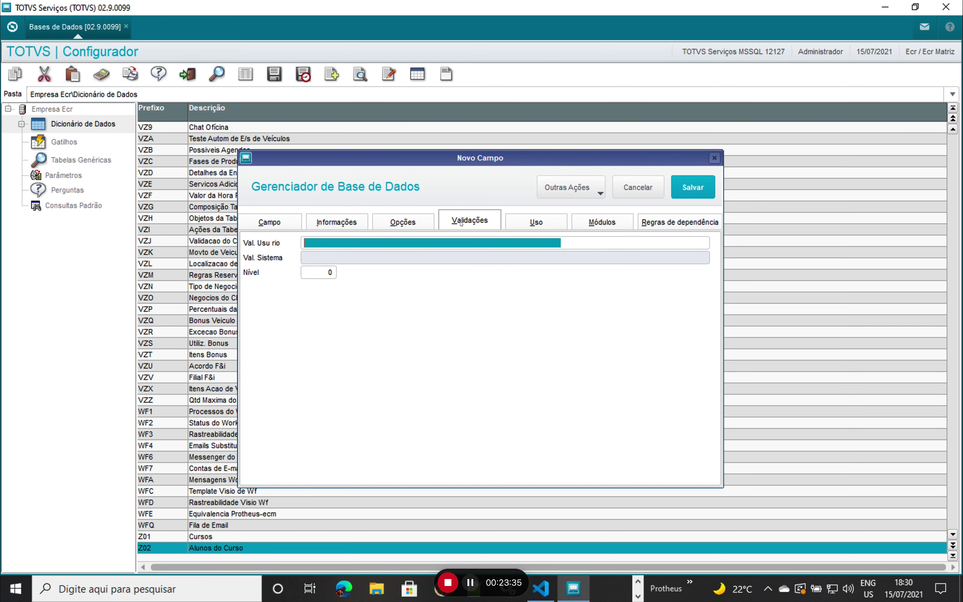
left_click(541, 222)
left_click(305, 274)
left_click(306, 243)
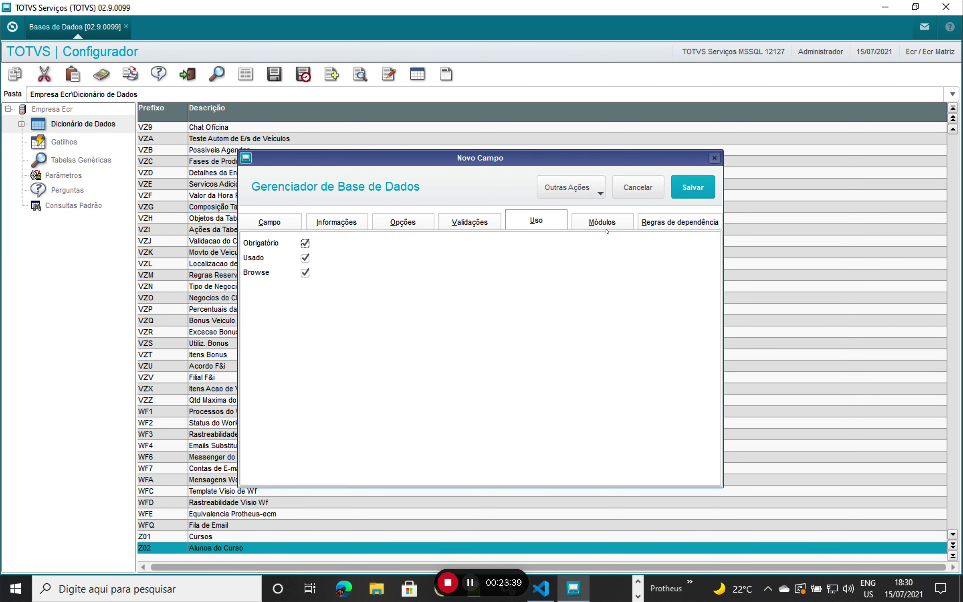
left_click(607, 225)
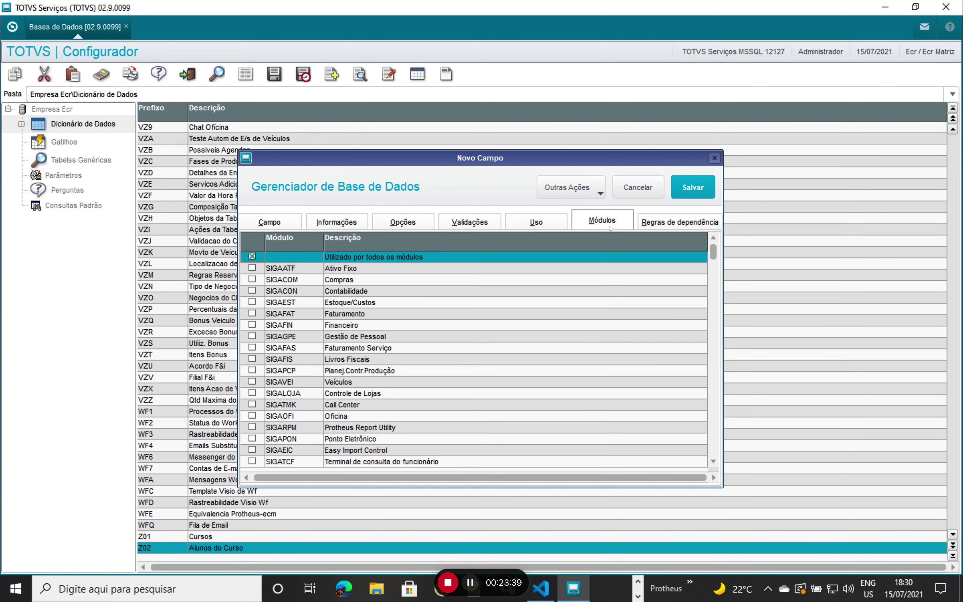
left_click(700, 190)
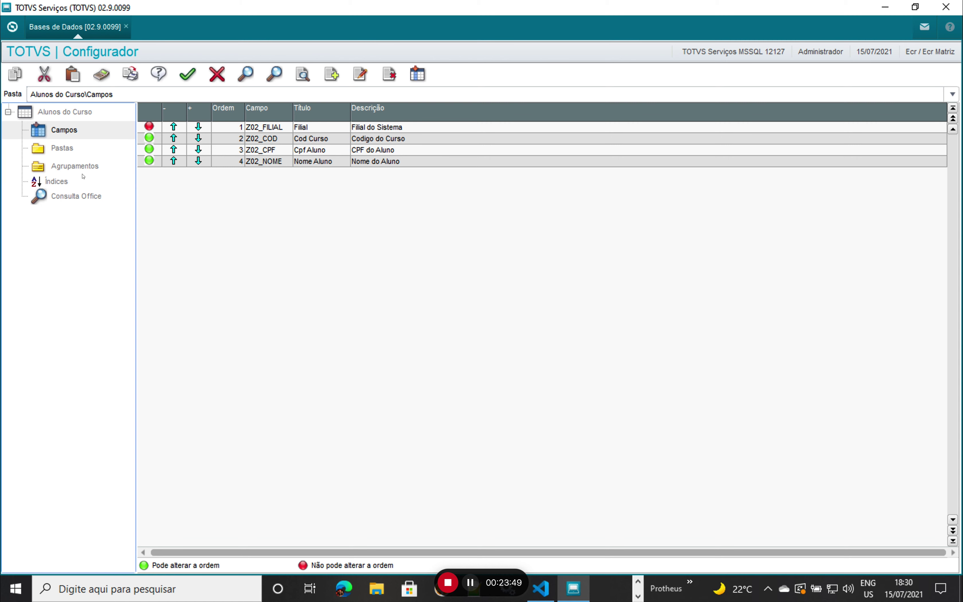
Start a new Alunos do Curso index with Z02_FILIAL as its first key field.
left_click(62, 188)
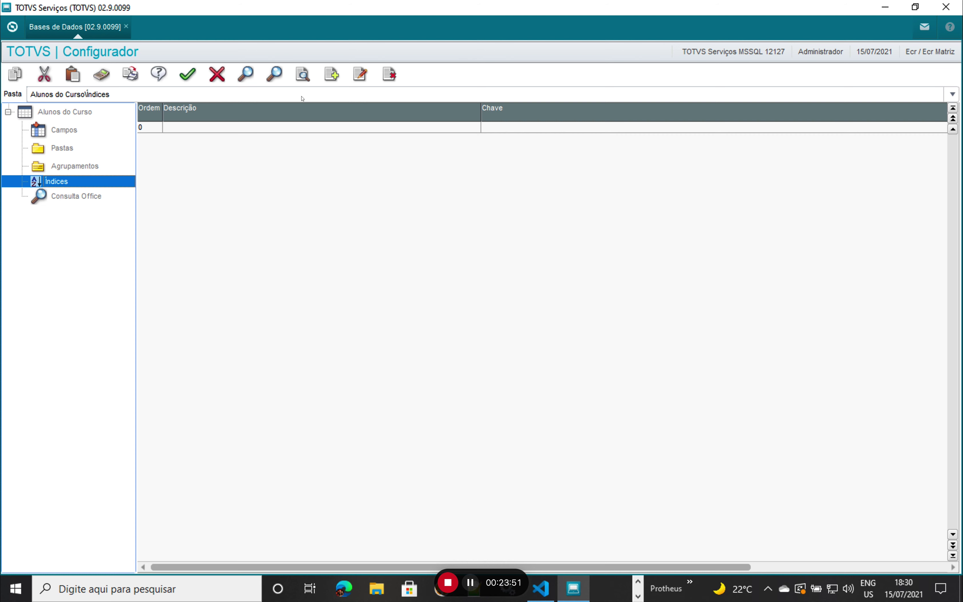
left_click(334, 78)
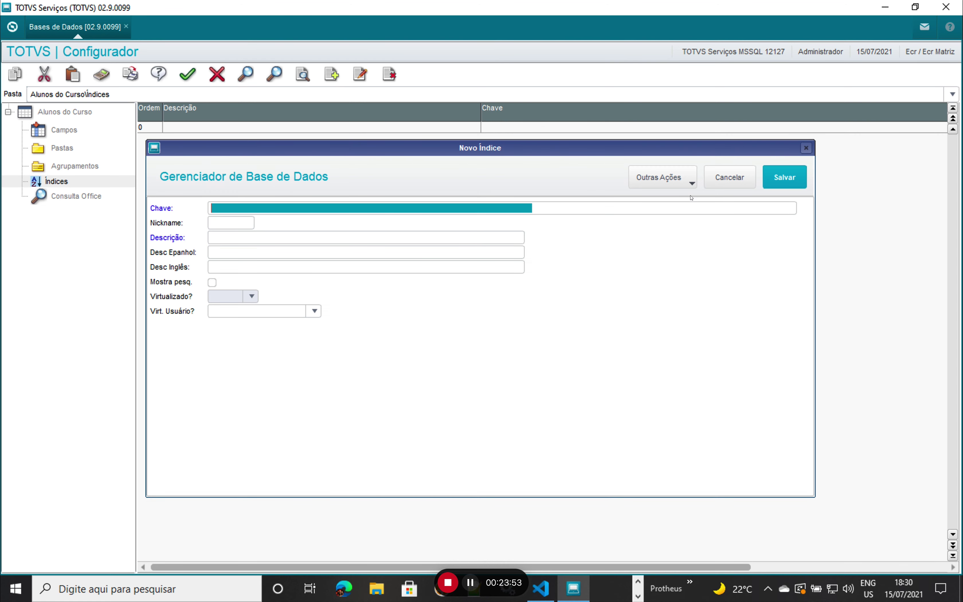
left_click(691, 183)
left_click(665, 248)
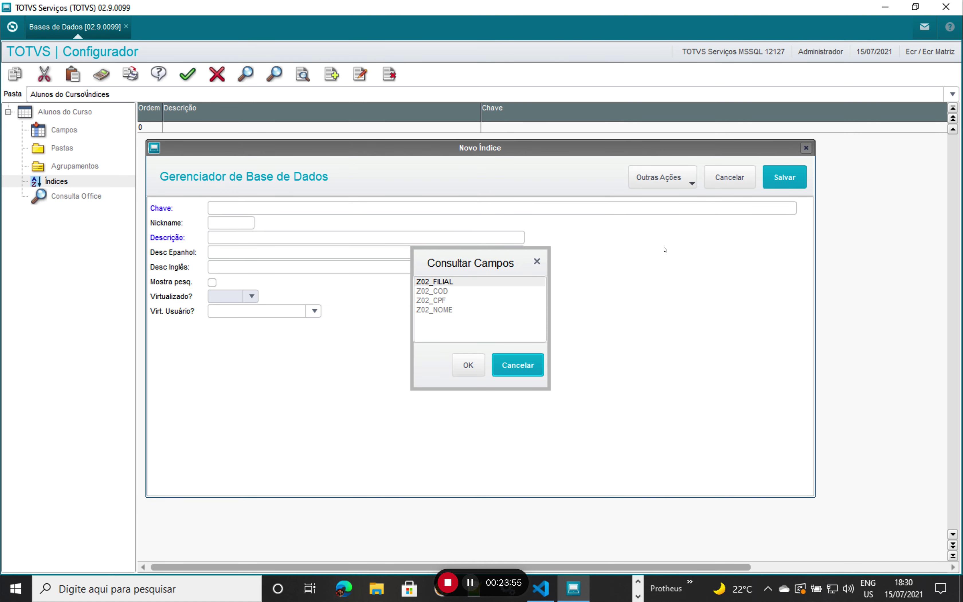
left_click(465, 282)
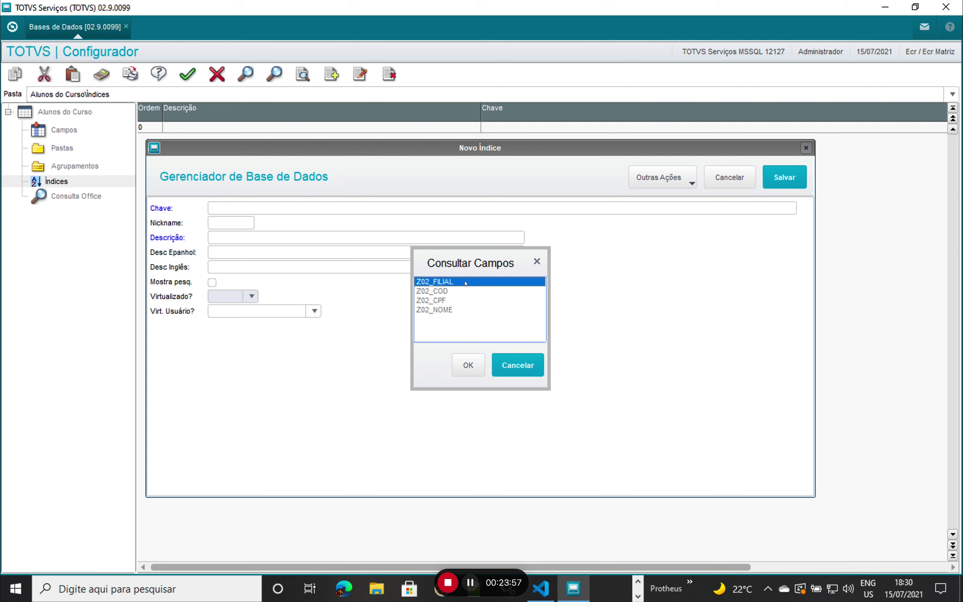
left_click(473, 364)
Append Z02_COD to the index key and pick Z02_CPF as the next field.
left_click(663, 178)
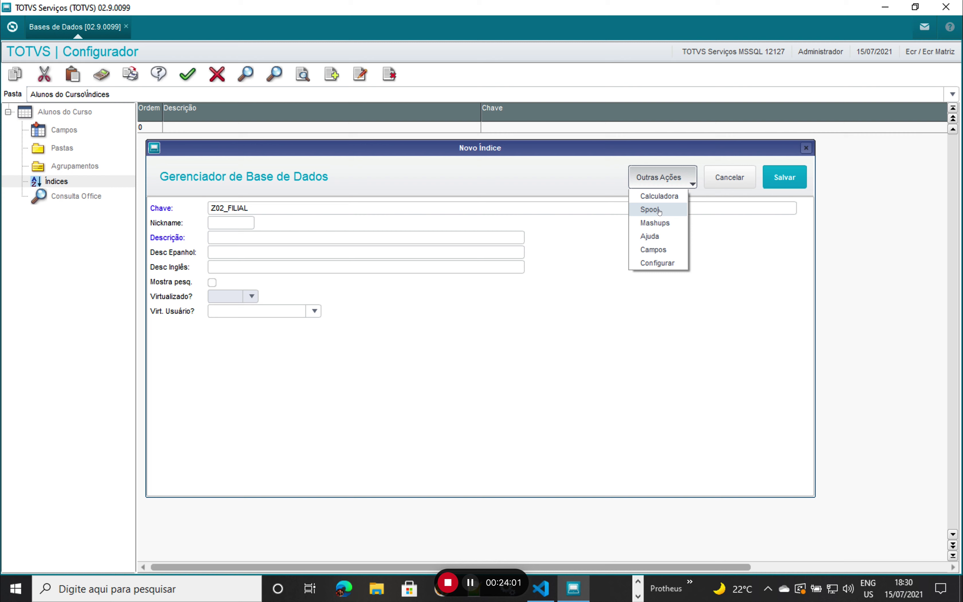
left_click(659, 249)
left_click(449, 292)
left_click(468, 364)
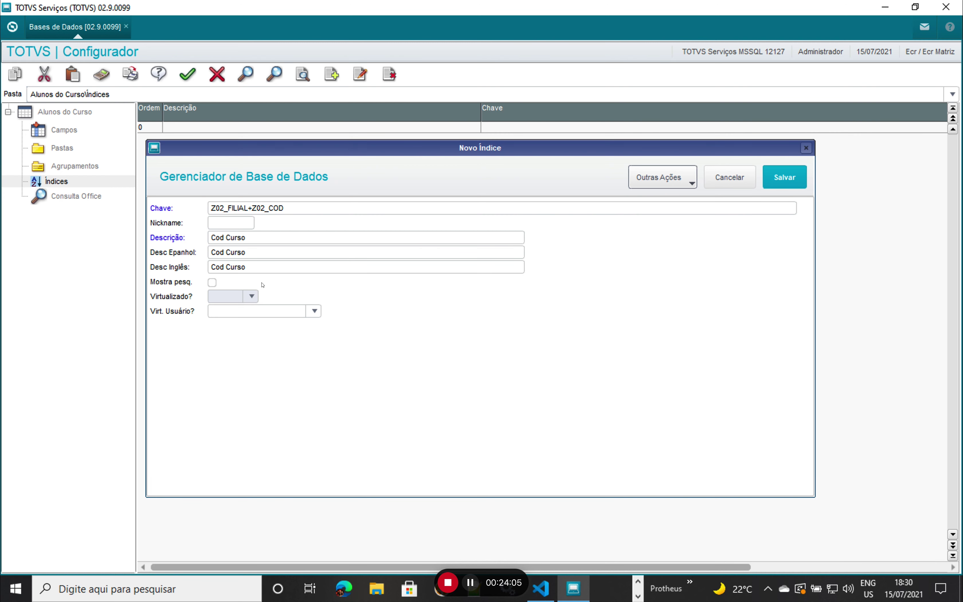
left_click(661, 184)
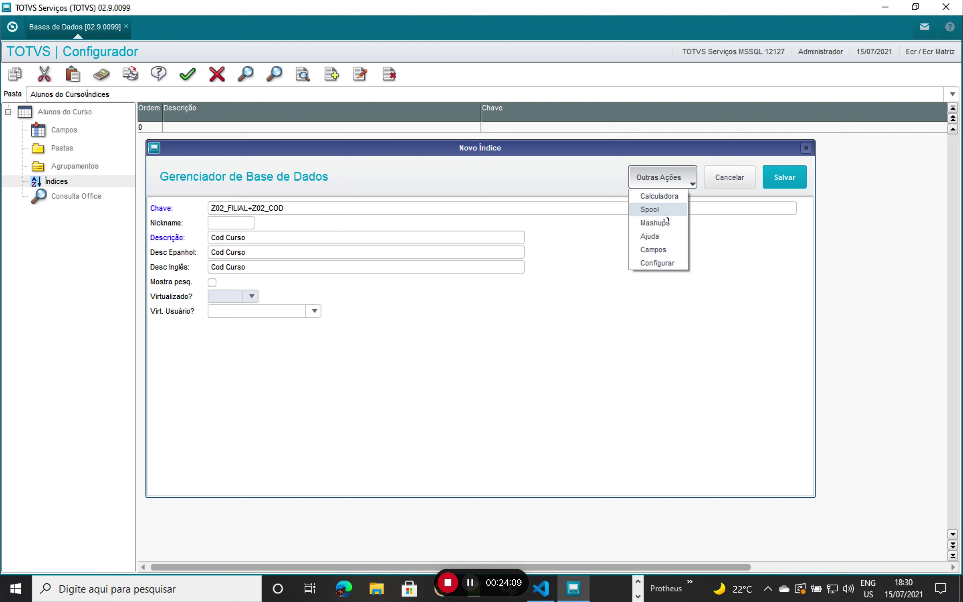
left_click(653, 250)
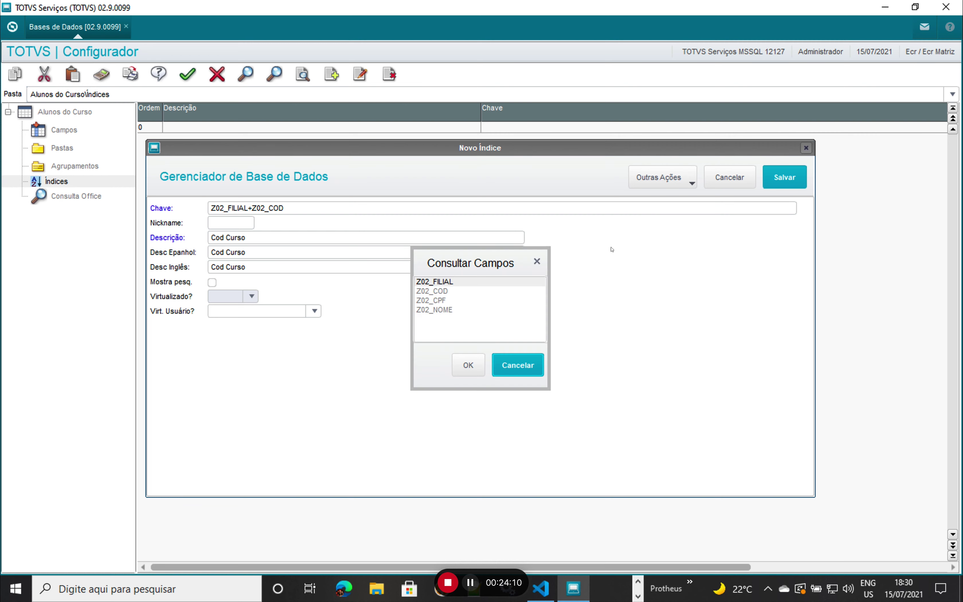
left_click(441, 305)
Add Z02_CPF so the key reads Z02_FILIAL+Z02_COD+Z02_CPF, and review the key text.
left_click(466, 366)
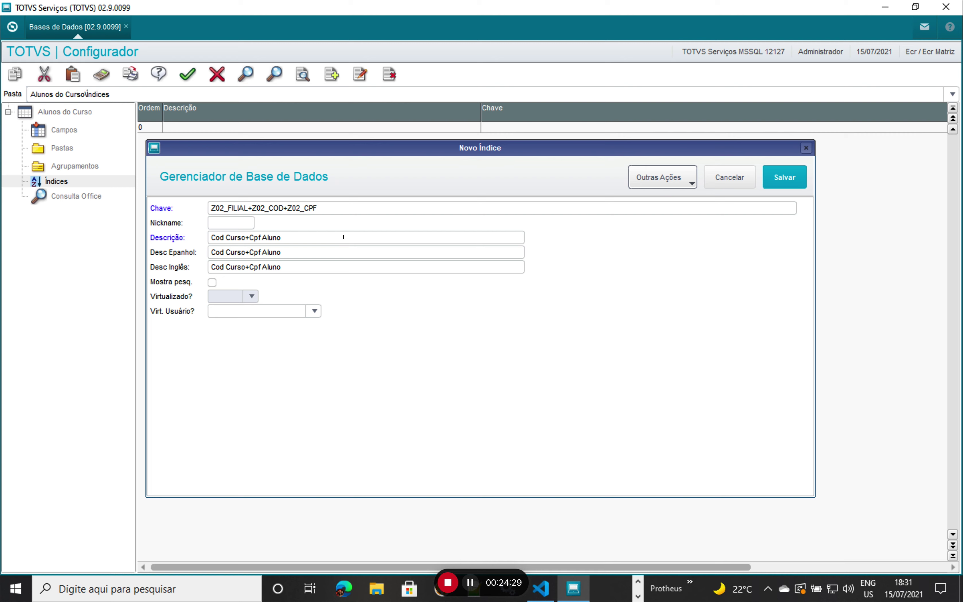
left_click(239, 207)
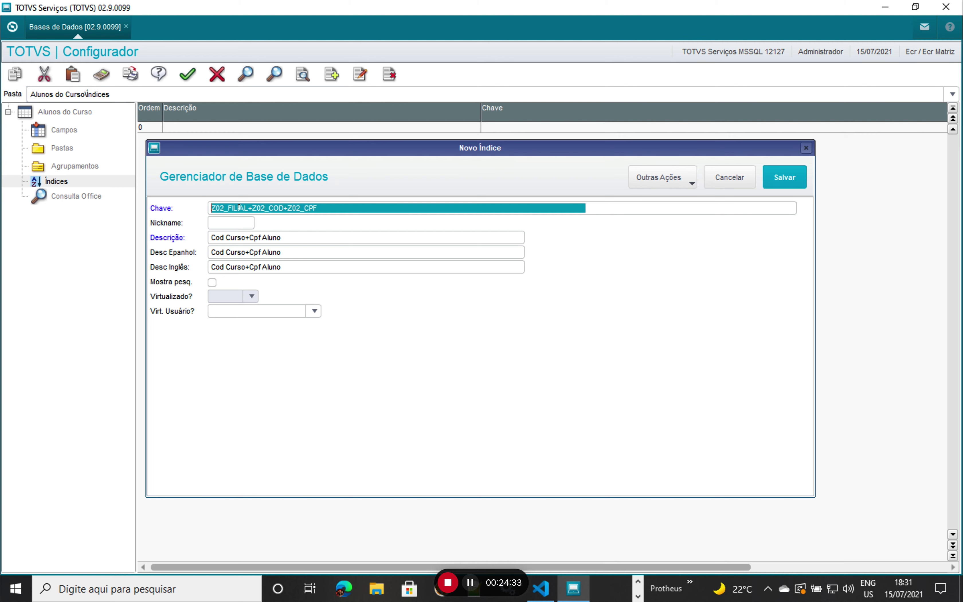
left_click(263, 207)
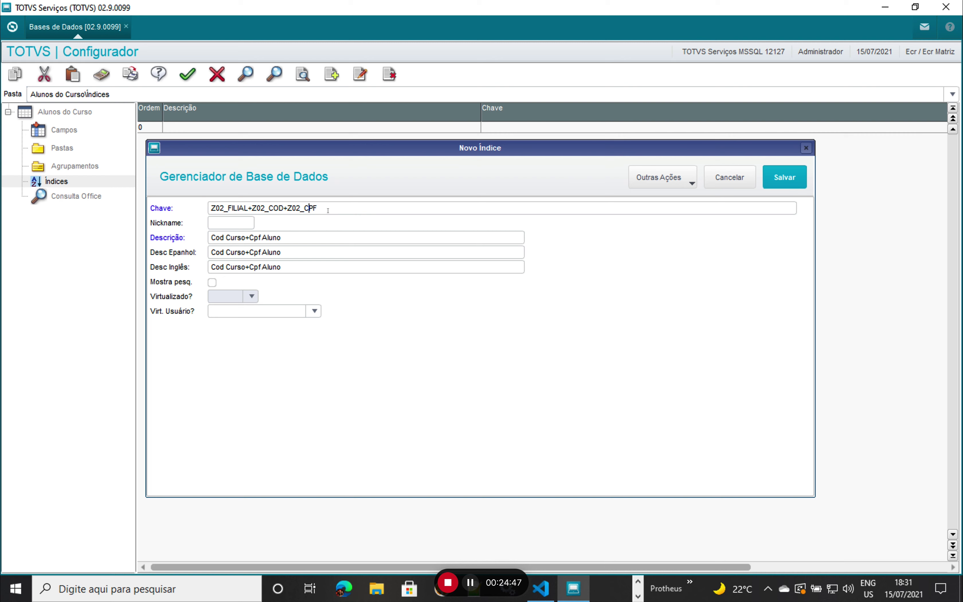
left_click(309, 209)
Leave the index nickname empty, enable Mostra pesq., and save the Cod Curso+Cpf Aluno index.
left_click(232, 223)
type("INDICE10")
double_click(243, 222)
key("BackSpace")
key("Tab")
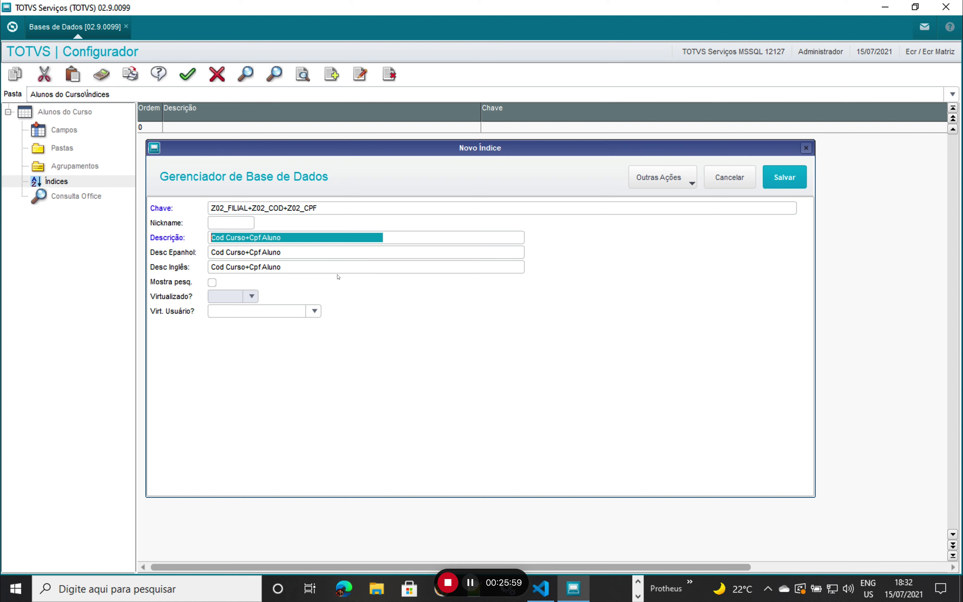
left_click(213, 282)
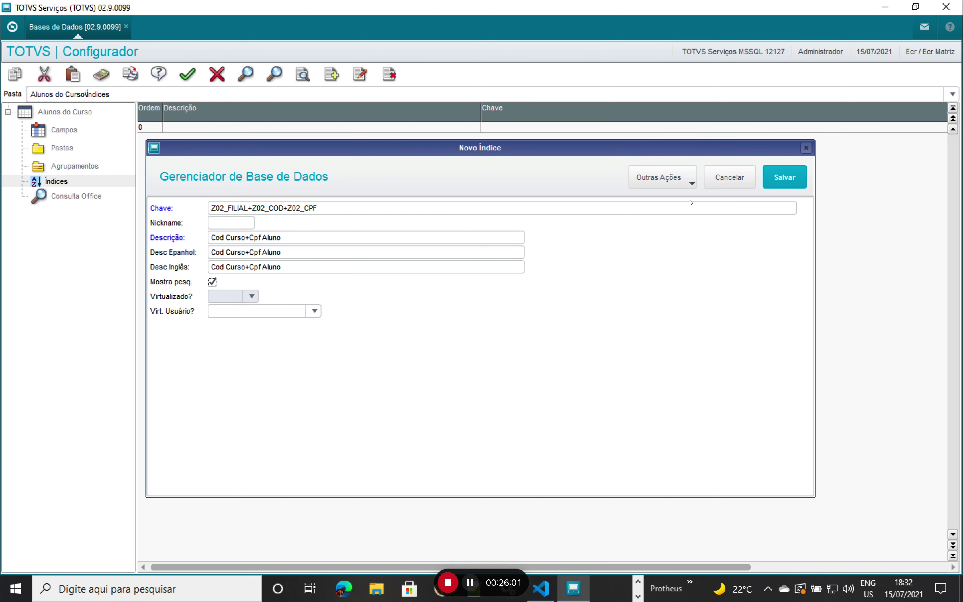
left_click(793, 182)
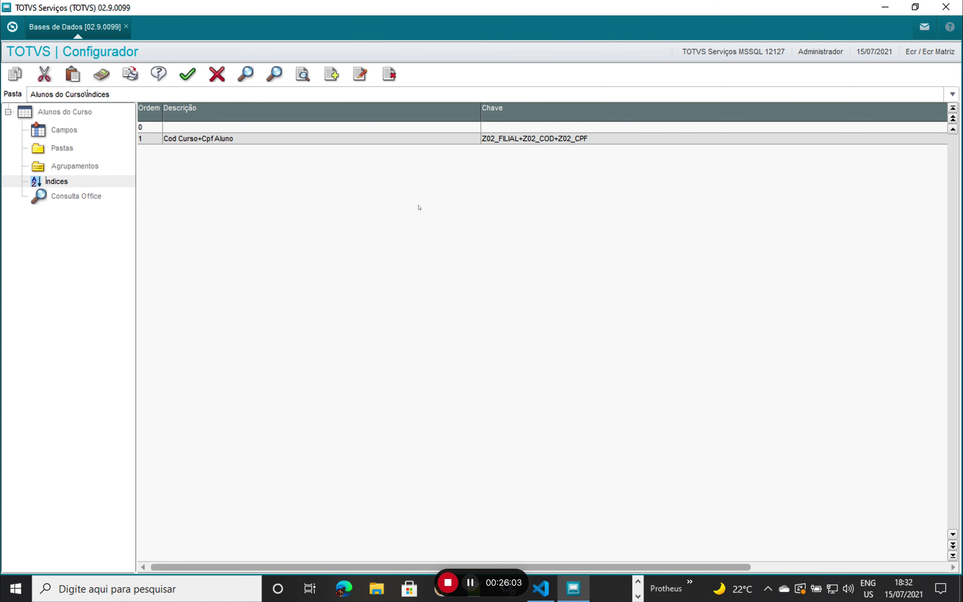
Confirm the Alunos do Curso changes, review the tables, fields and indexes, and run the update.
left_click(186, 75)
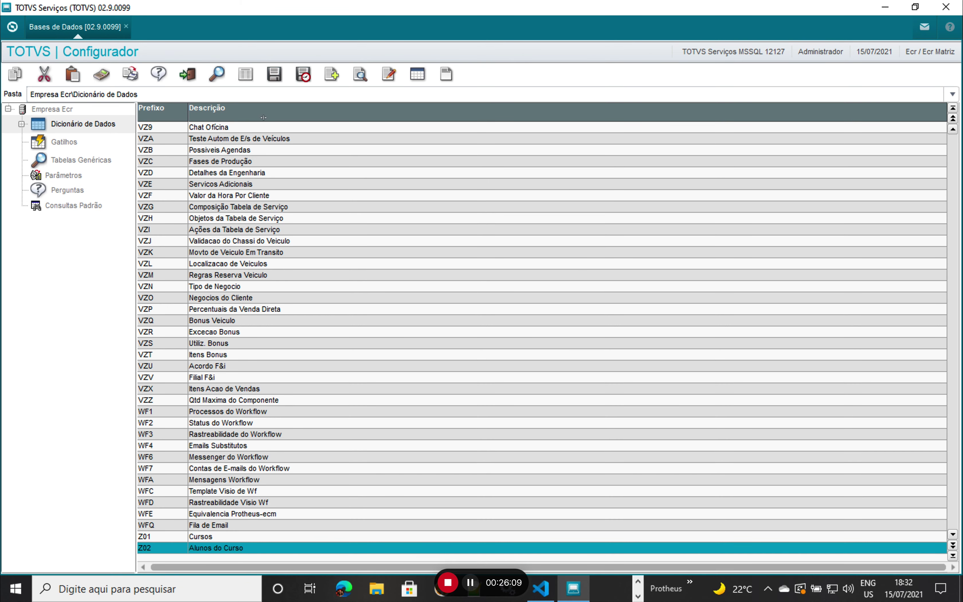
left_click(275, 74)
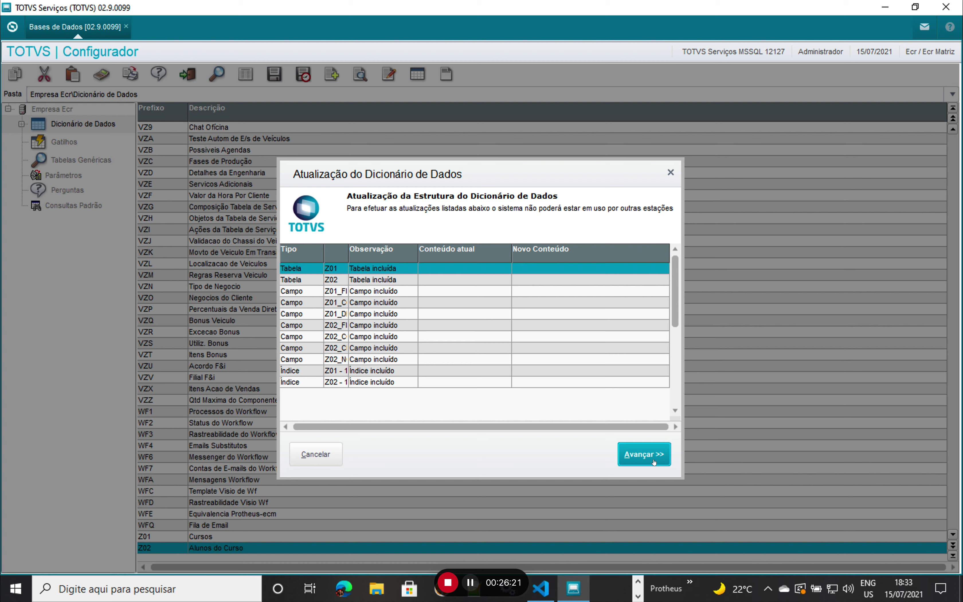
left_click(653, 462)
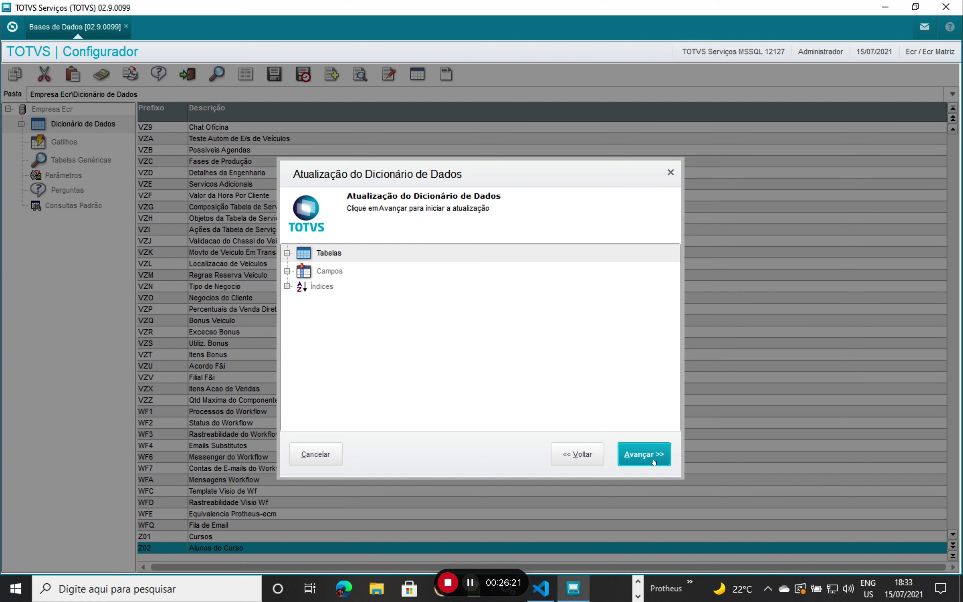
left_click(291, 255)
left_click(292, 297)
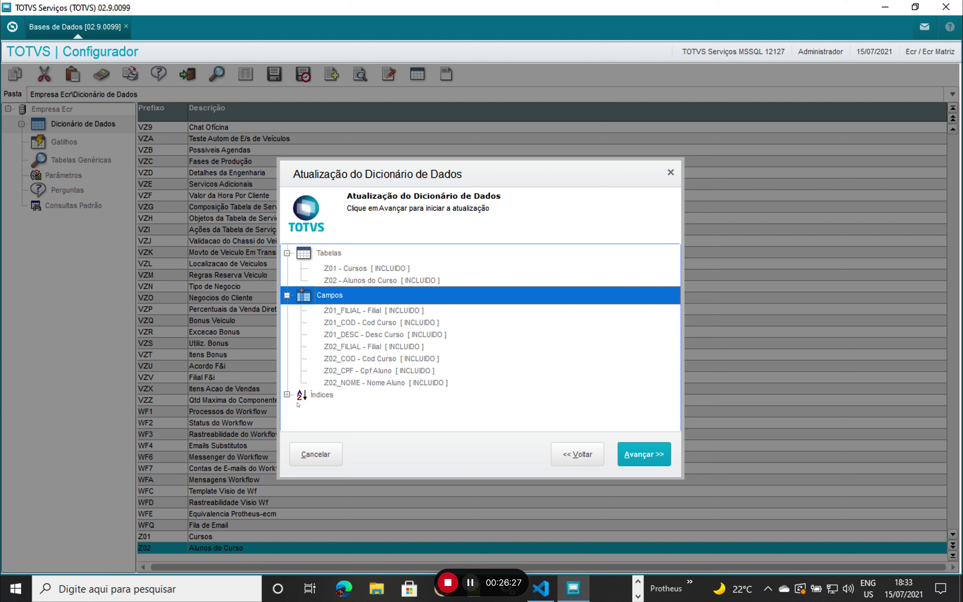
left_click(287, 395)
left_click(636, 456)
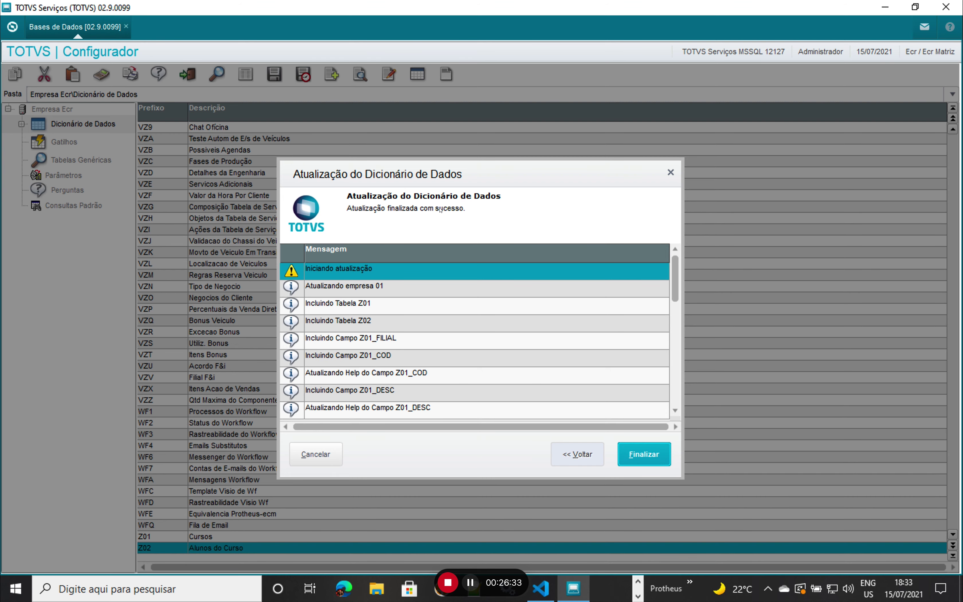
left_click(654, 454)
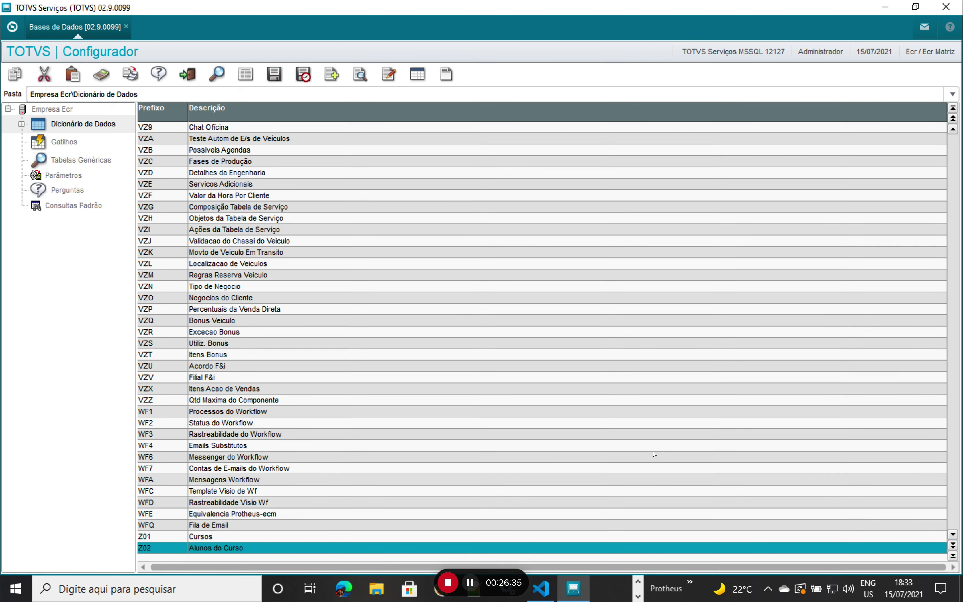
Open Ambiente > Cadastros > Menus and edit only the Compras - Personalizado menu.
left_click(191, 75)
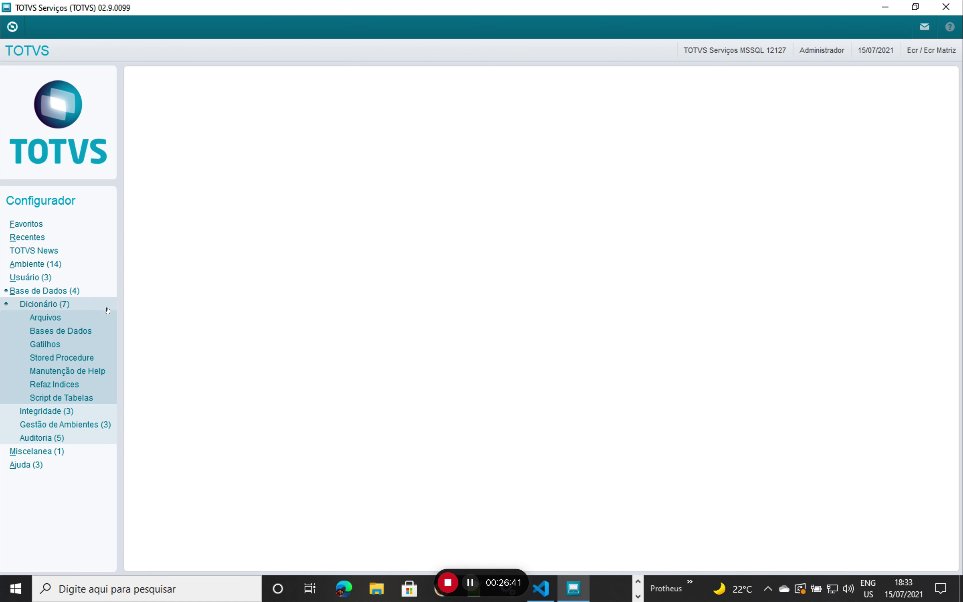
left_click(59, 268)
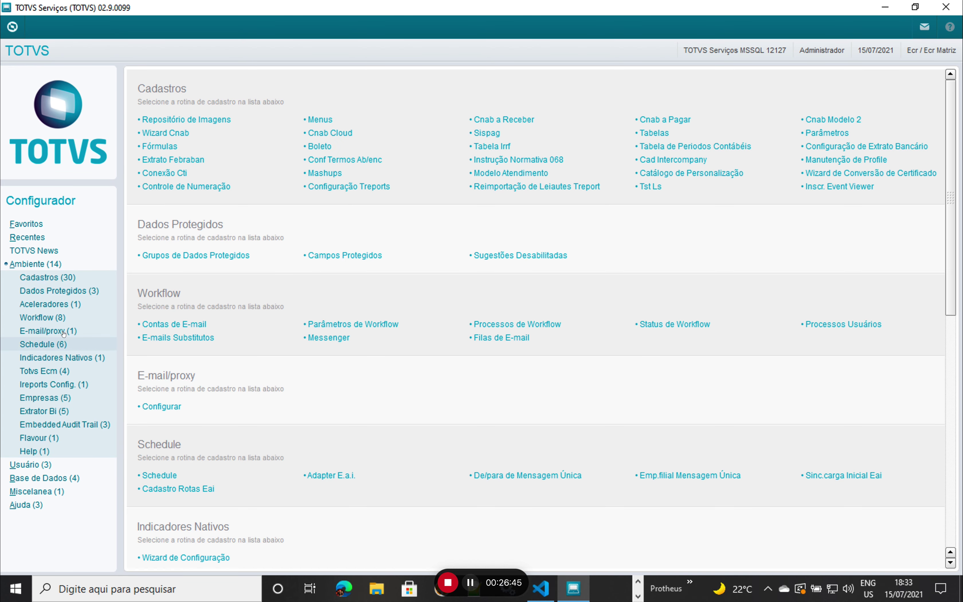
left_click(57, 281)
left_click(59, 304)
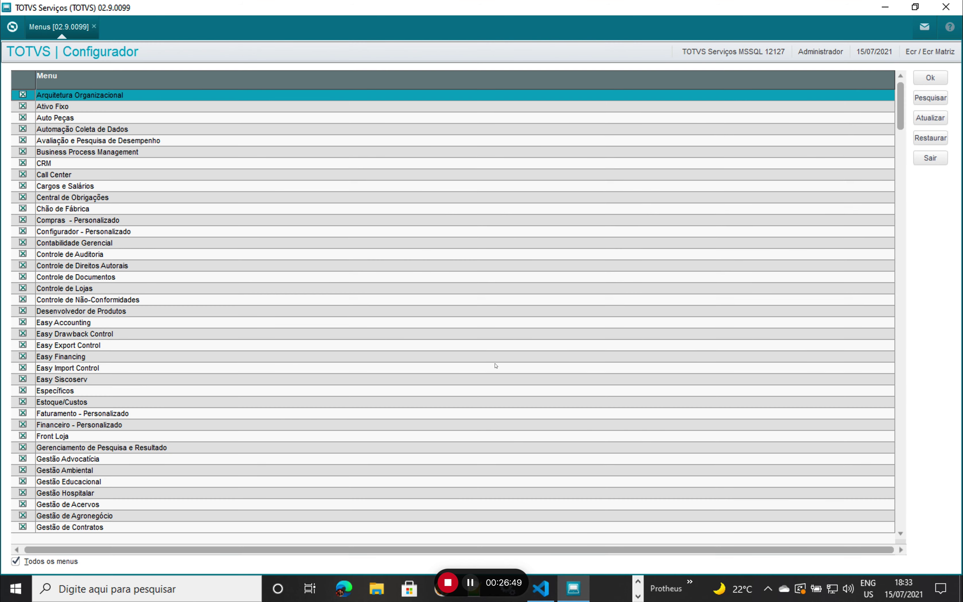
left_click(18, 561)
left_click(62, 221)
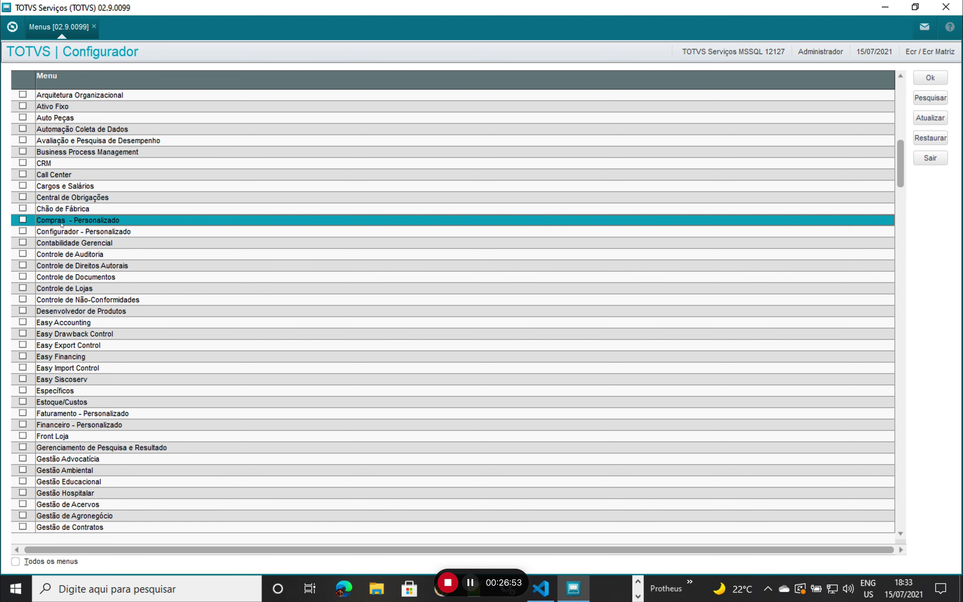
left_click(930, 78)
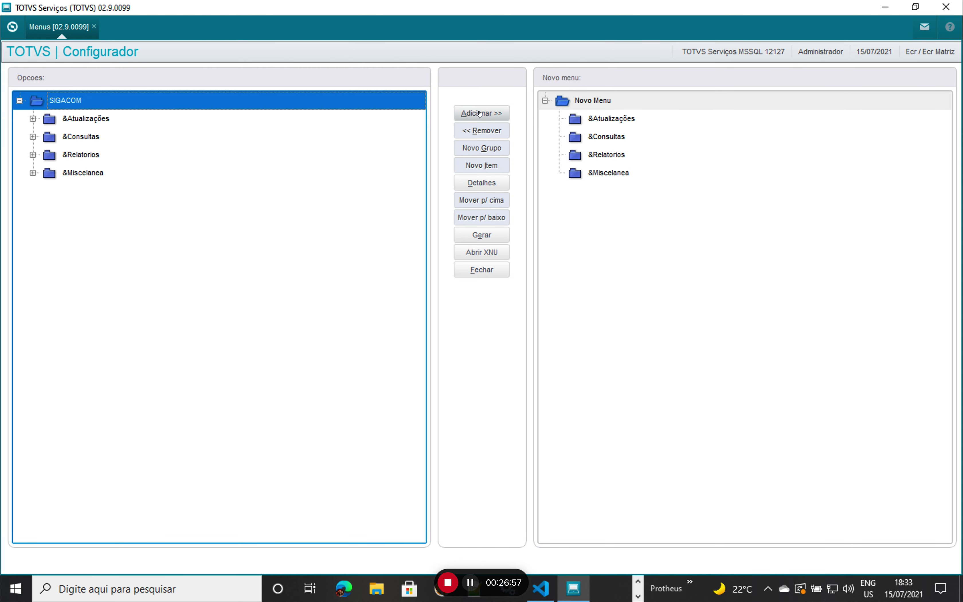
Copy the SIGACOM options into the menu and open the MVCLIVE4 item's configuration.
left_click(480, 114)
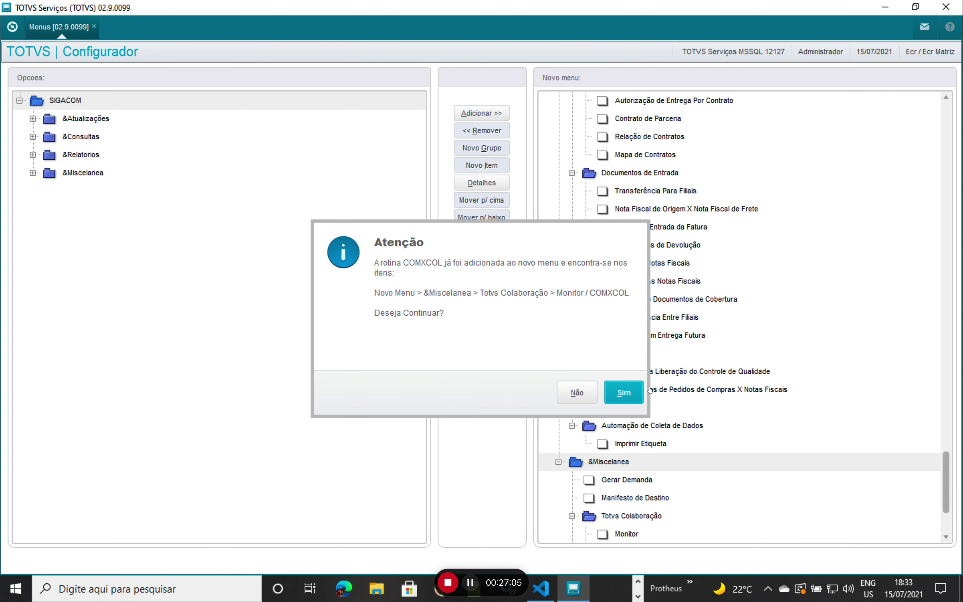
left_click(642, 392)
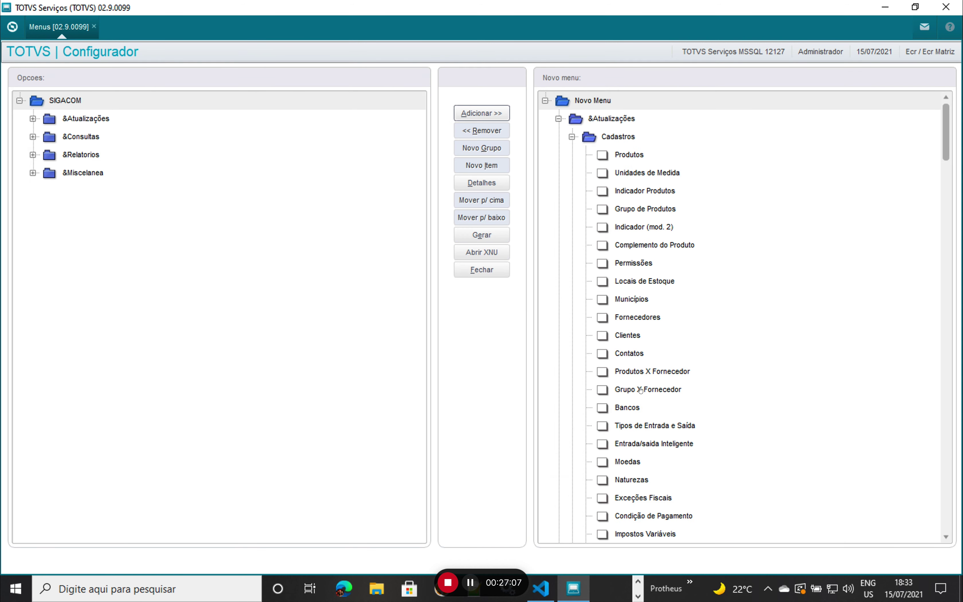
scroll(693, 225, "down", 5)
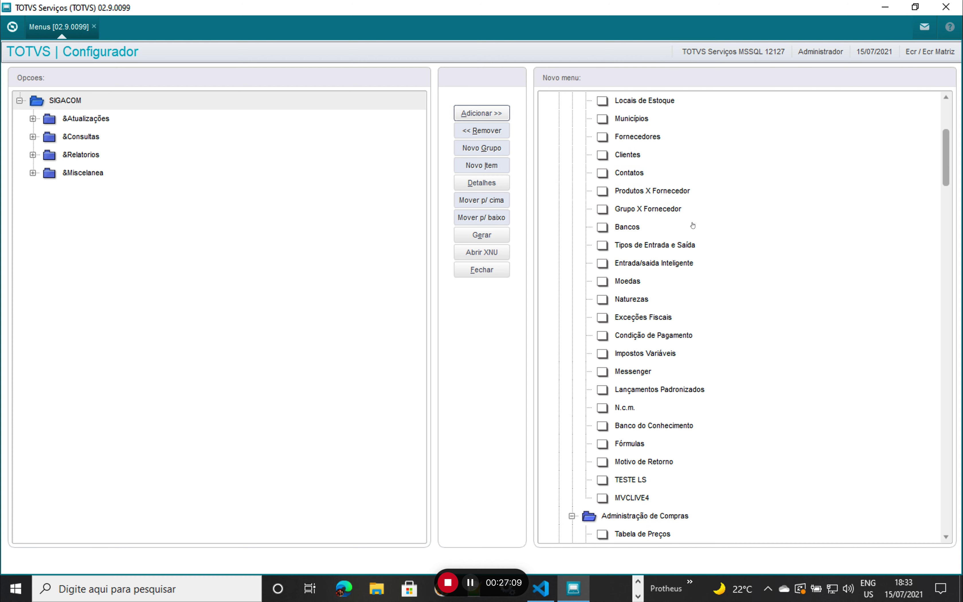
left_click(642, 423)
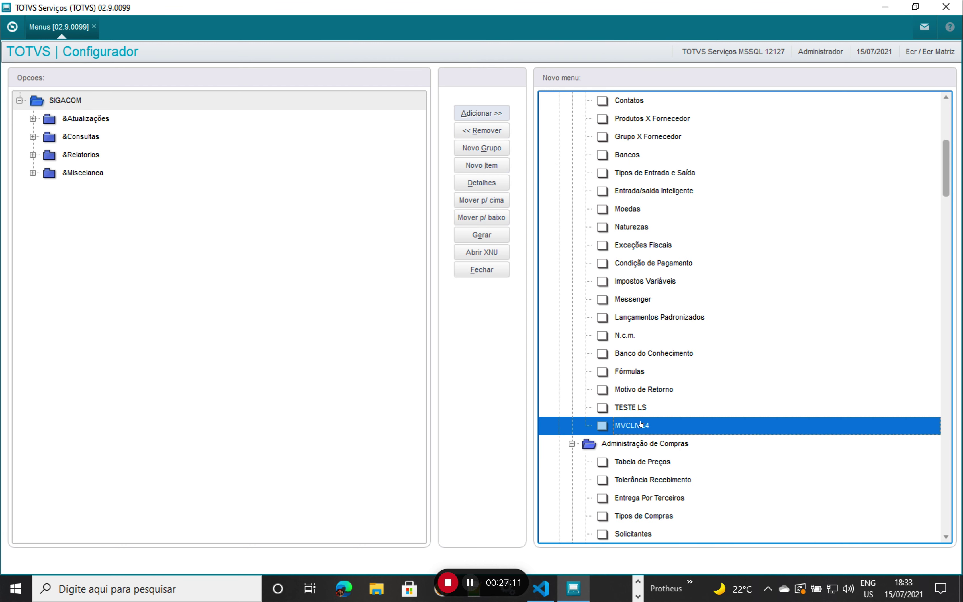
left_click(486, 184)
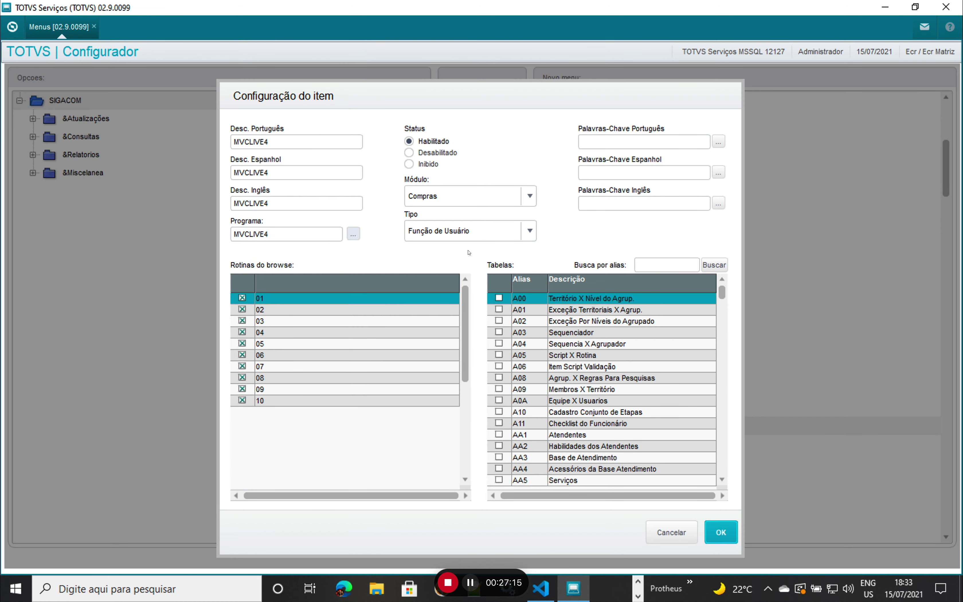
Search the item's tables for alias Z01, scrolling the Tabelas grid to find it.
left_click(647, 263)
type("z01")
double_click(650, 263)
type("Z01")
scroll(721, 461, "down", 3)
left_click_drag(724, 299, 731, 491)
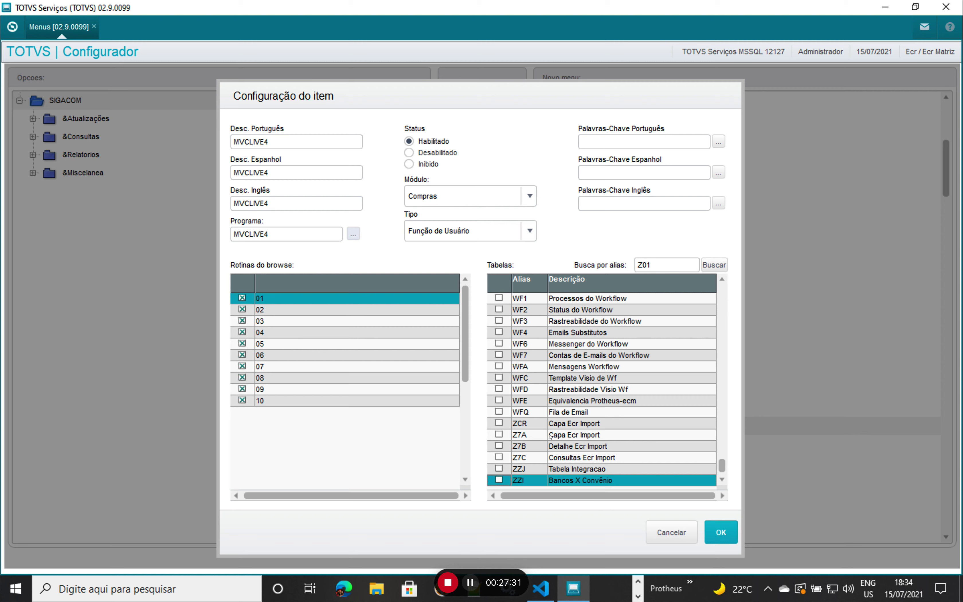
left_click(583, 435)
left_click(664, 264)
type("Z01")
left_click(717, 265)
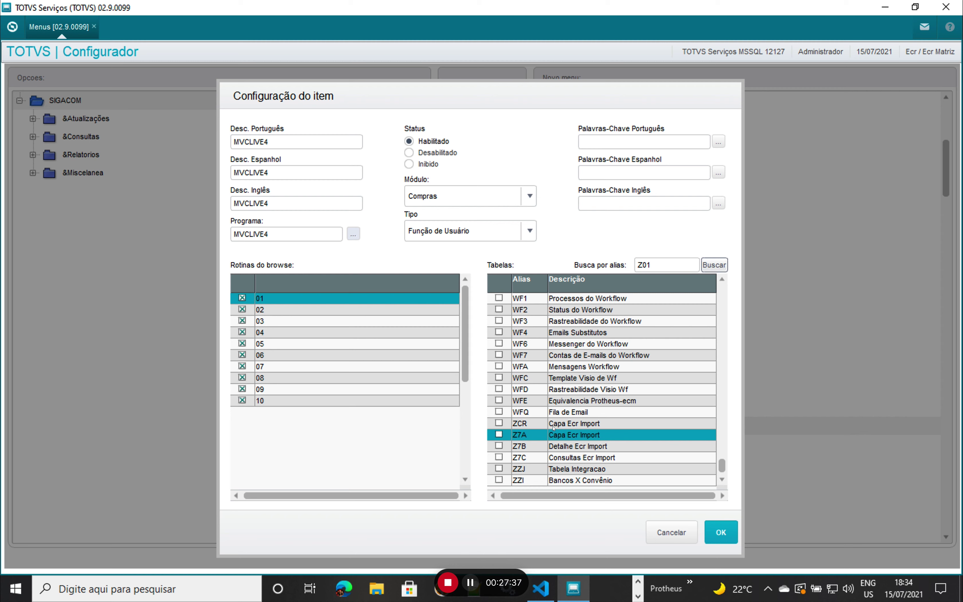
left_click(617, 485)
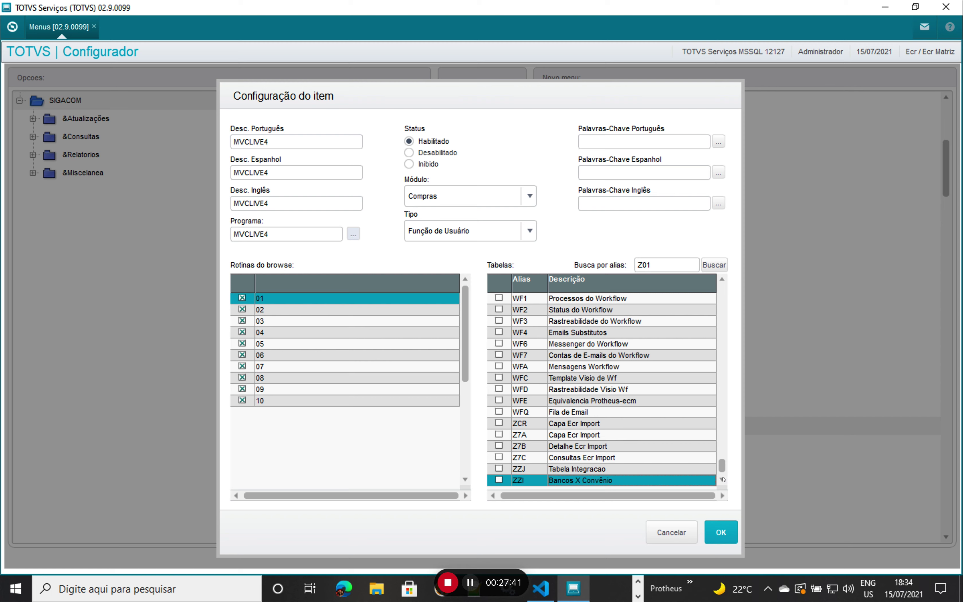
left_click_drag(723, 470, 678, 316)
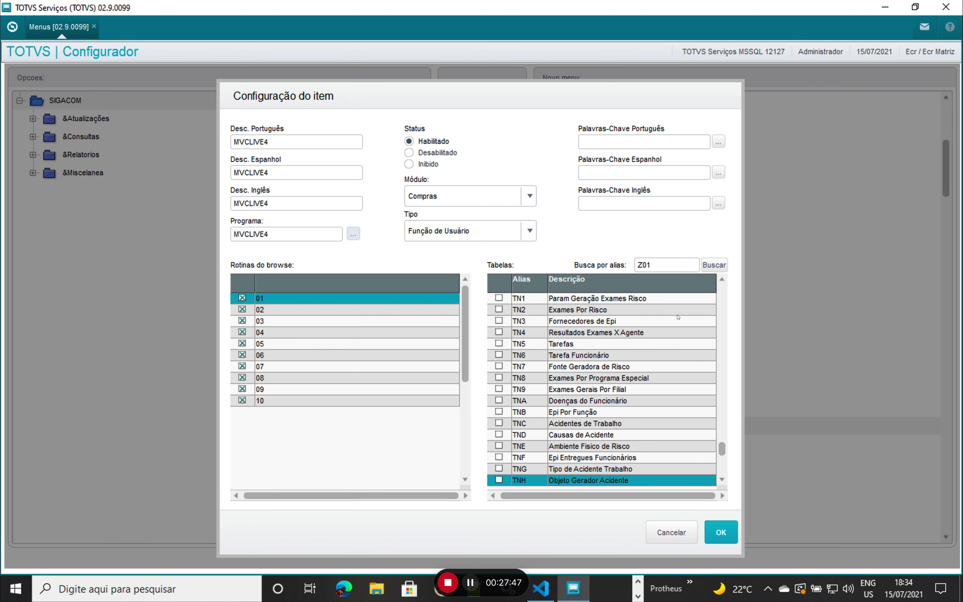
Search aliases Z01 then Z02, then cancel the MVCLIVE4 item configuration.
left_click(673, 266)
type("Z01")
key("Tab")
left_click_drag(637, 261, 656, 268)
type("Z02")
scroll(722, 475, "down", 15)
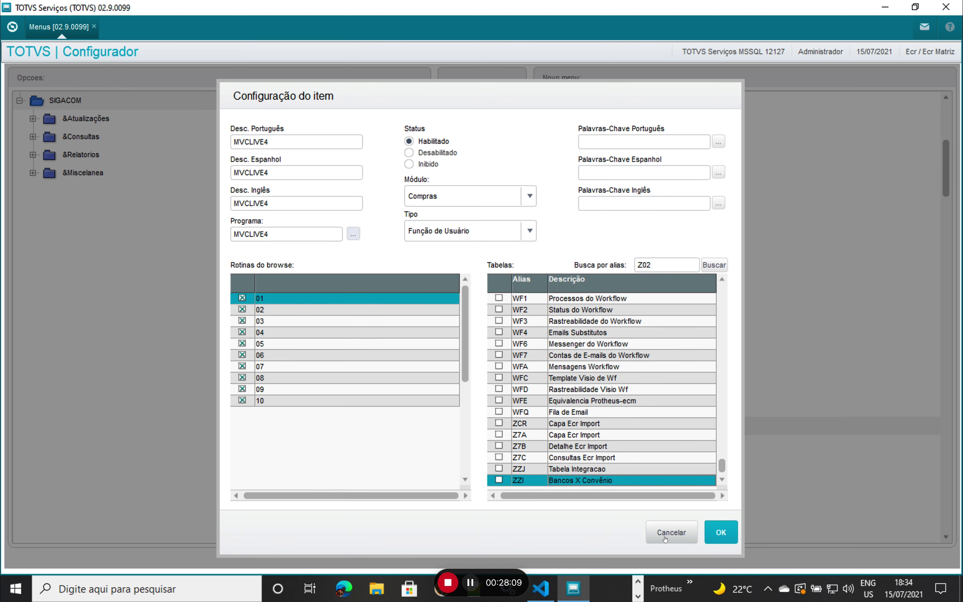
left_click(673, 534)
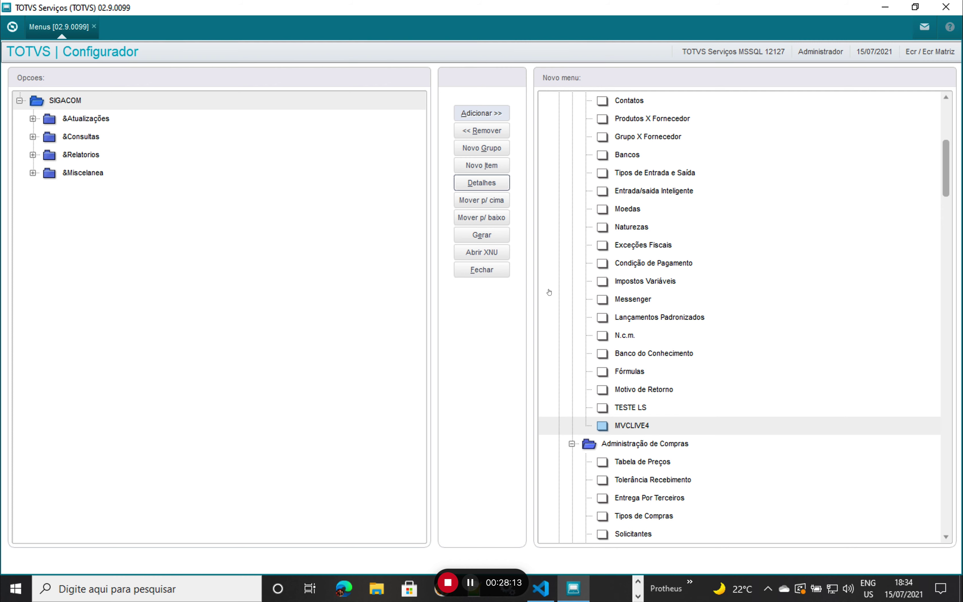
Close the menu editor, confirm finishing menu maintenance, and leave the menu selection screen.
left_click(500, 274)
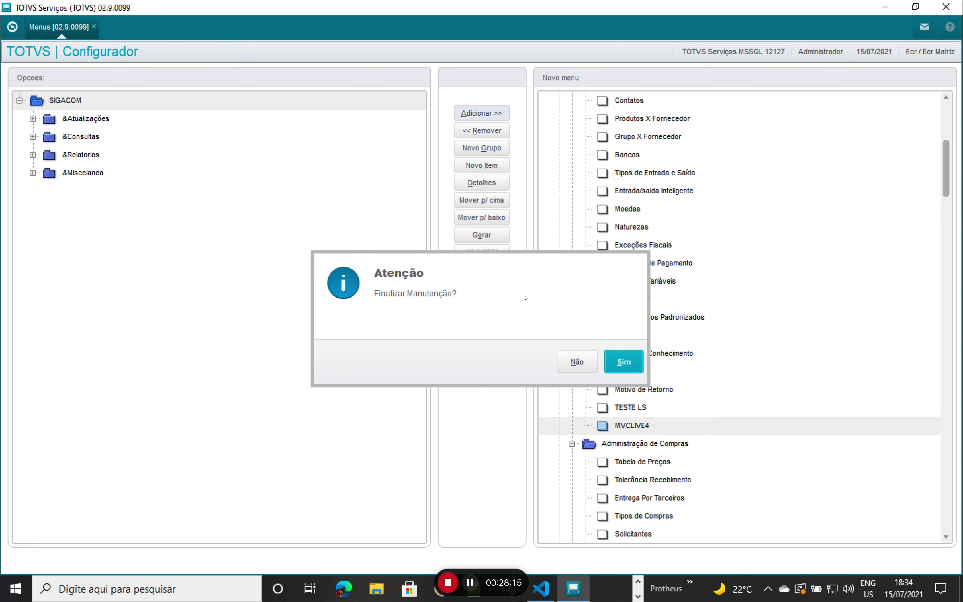
left_click(623, 362)
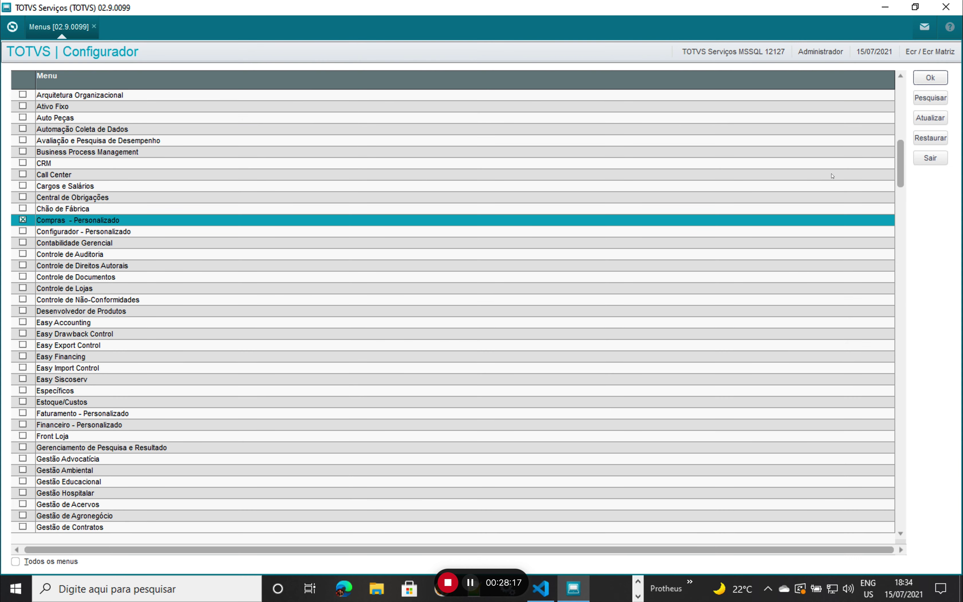
left_click(936, 161)
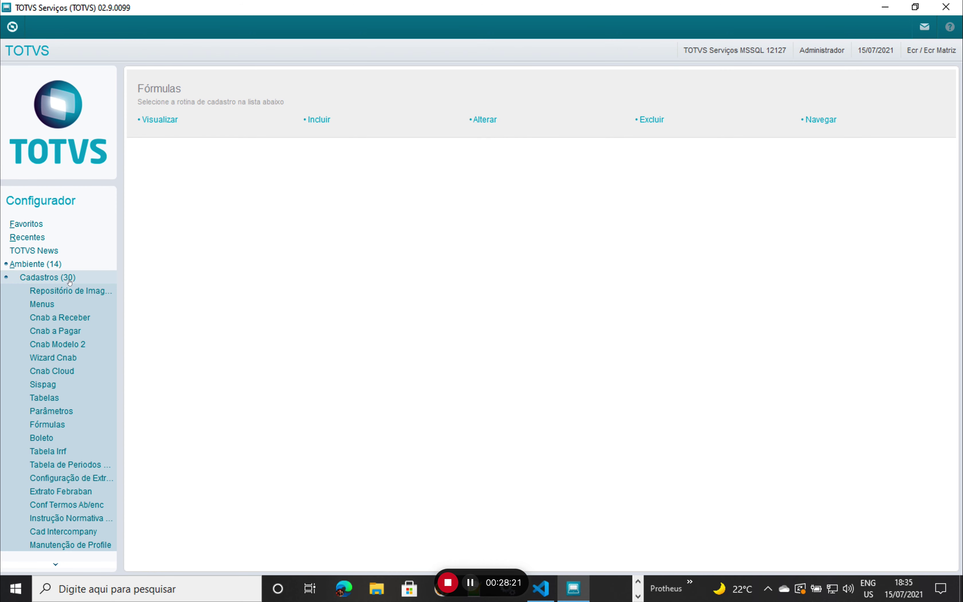
Browse the Ambiente, Base de Dados and Miscelanea routines, then exit the Configurador.
left_click(48, 277)
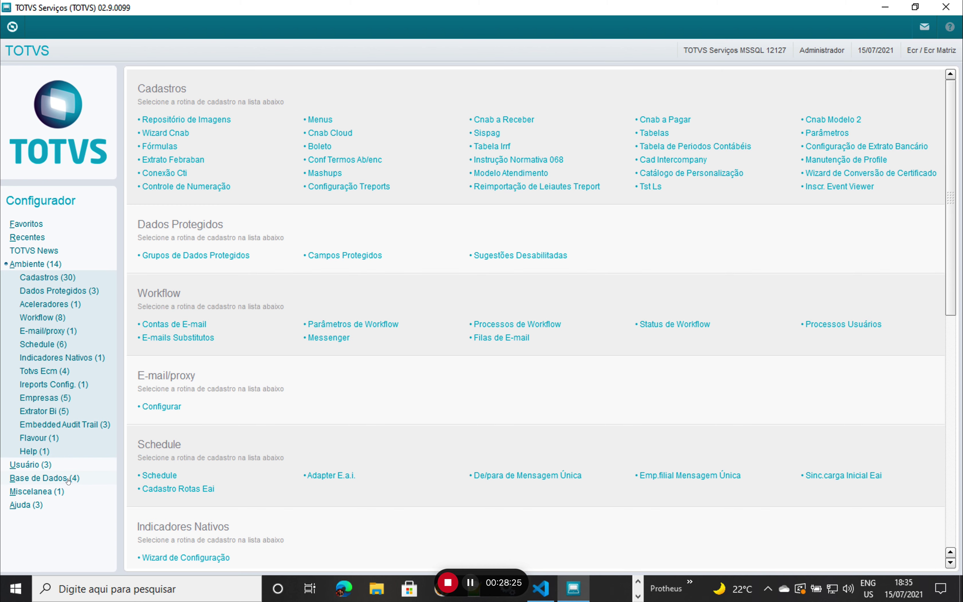
left_click(69, 478)
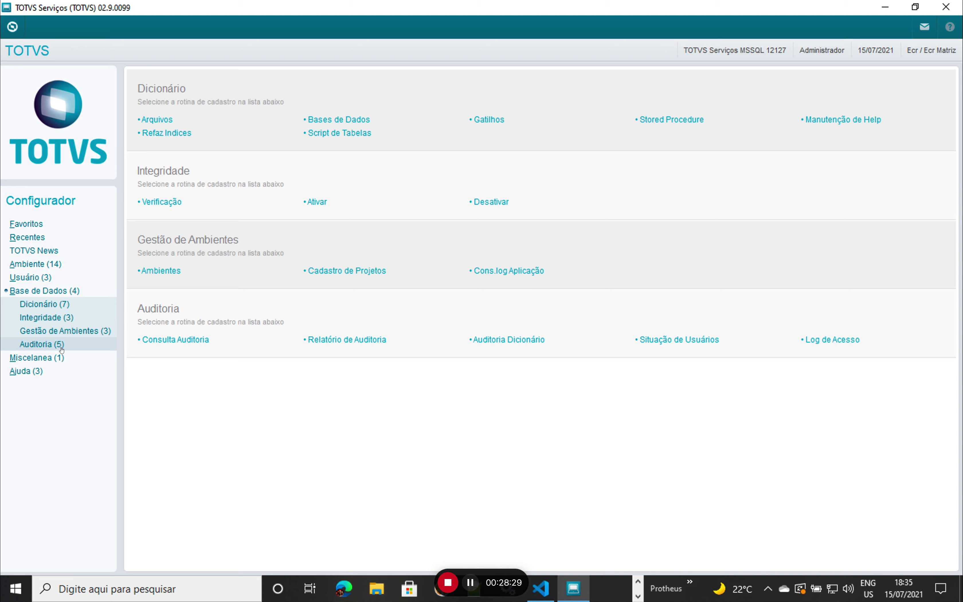
left_click(65, 357)
left_click(57, 304)
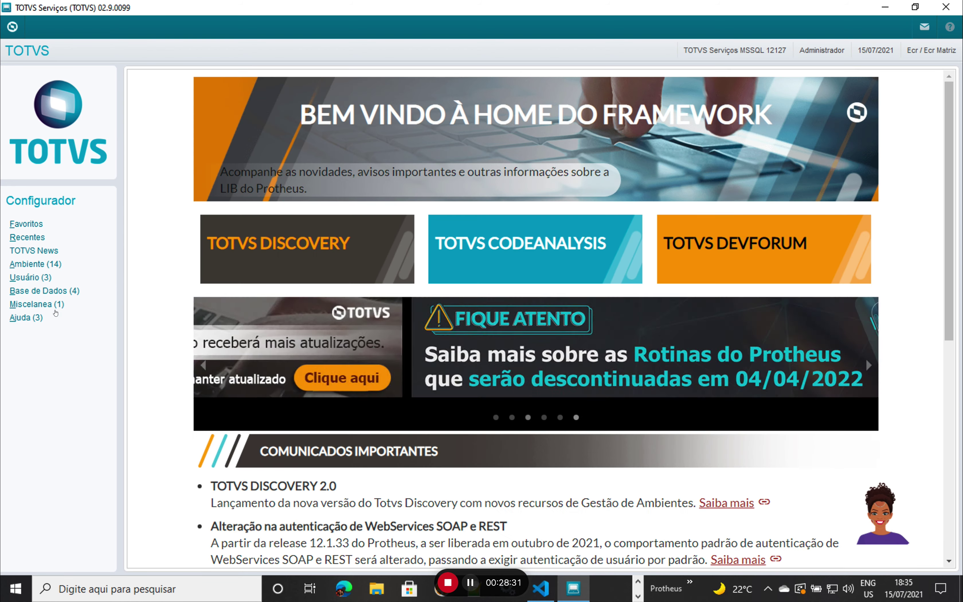
left_click(57, 305)
left_click(56, 291)
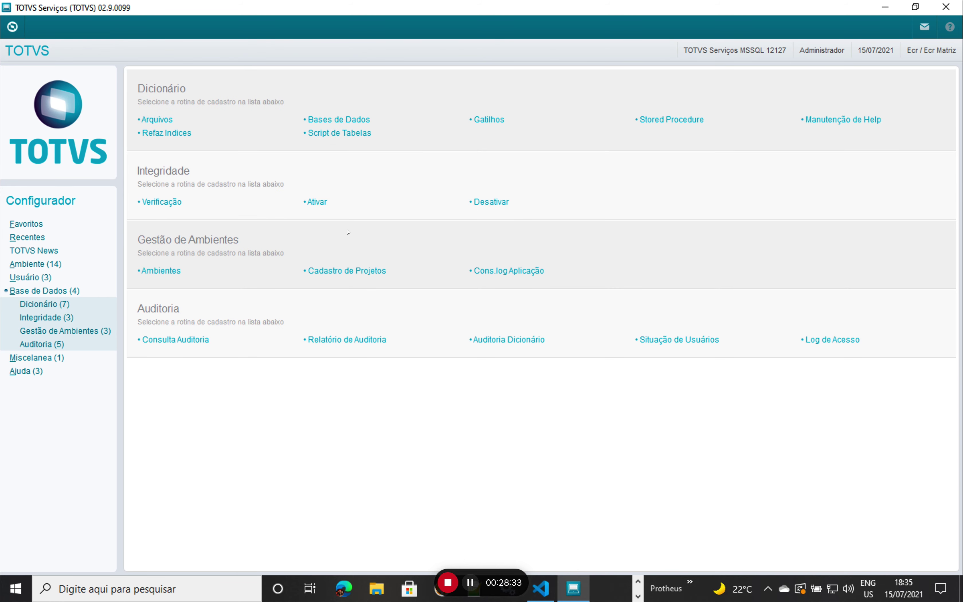
left_click(946, 8)
left_click(552, 383)
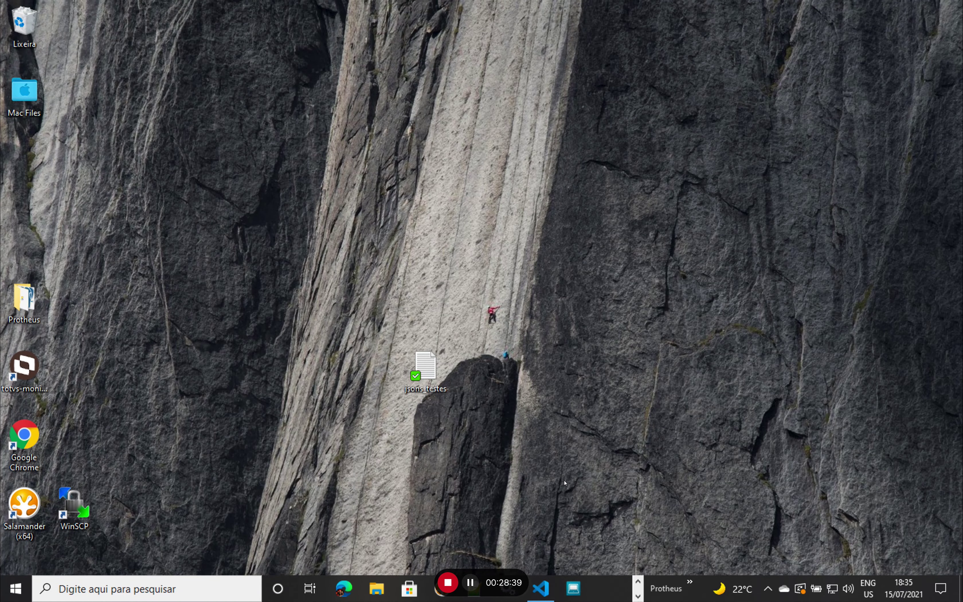
Relaunch SmartClient with initial program SIGACOM instead of SIGACFG.
left_click(573, 588)
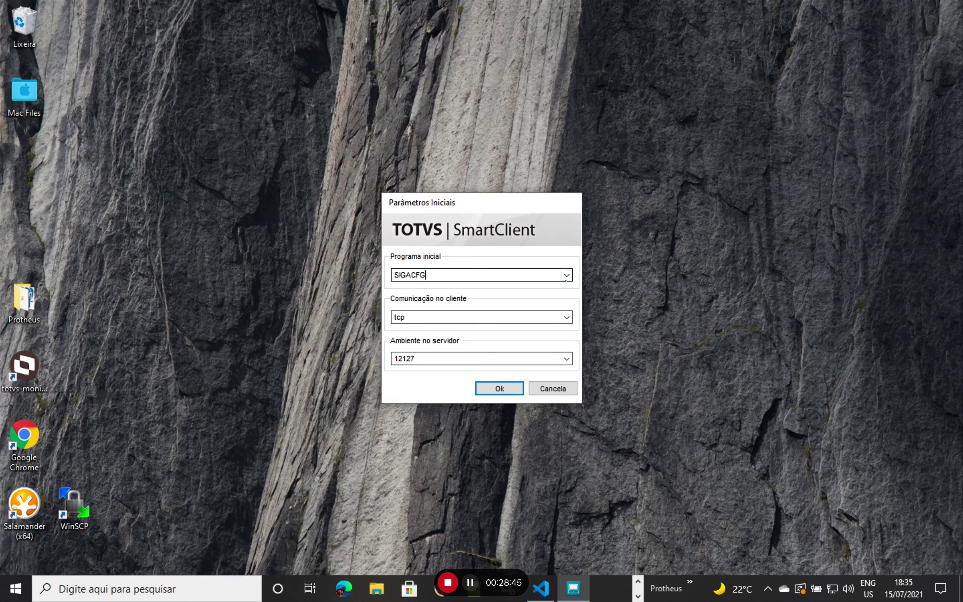
left_click(567, 275)
left_click(519, 275)
key("BackSpace")
key("BackSpace")
type("OM")
key("Return")
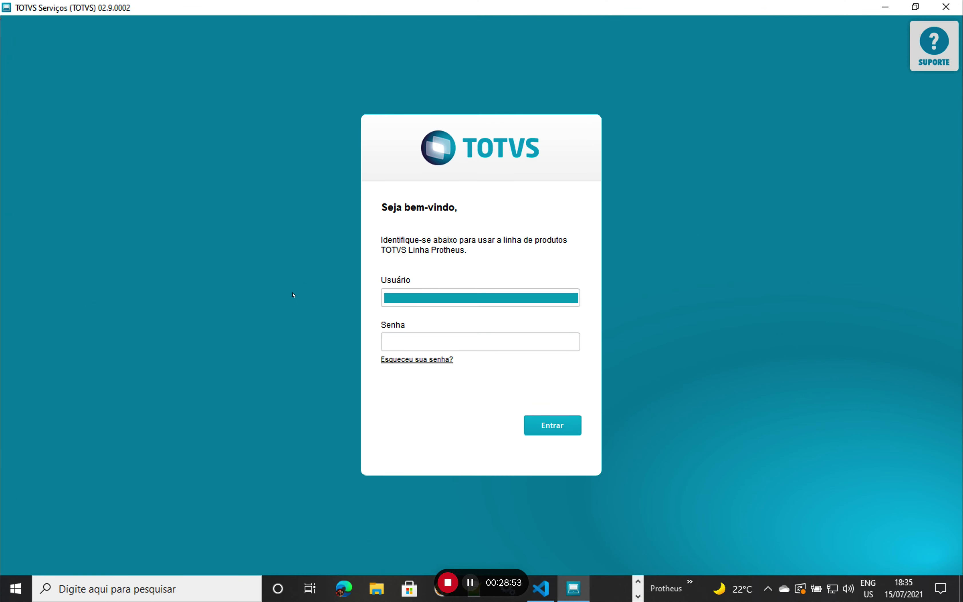
Log in as the administrator user and enter Compras with group 01 and branch 010101.
type("ADMIN")
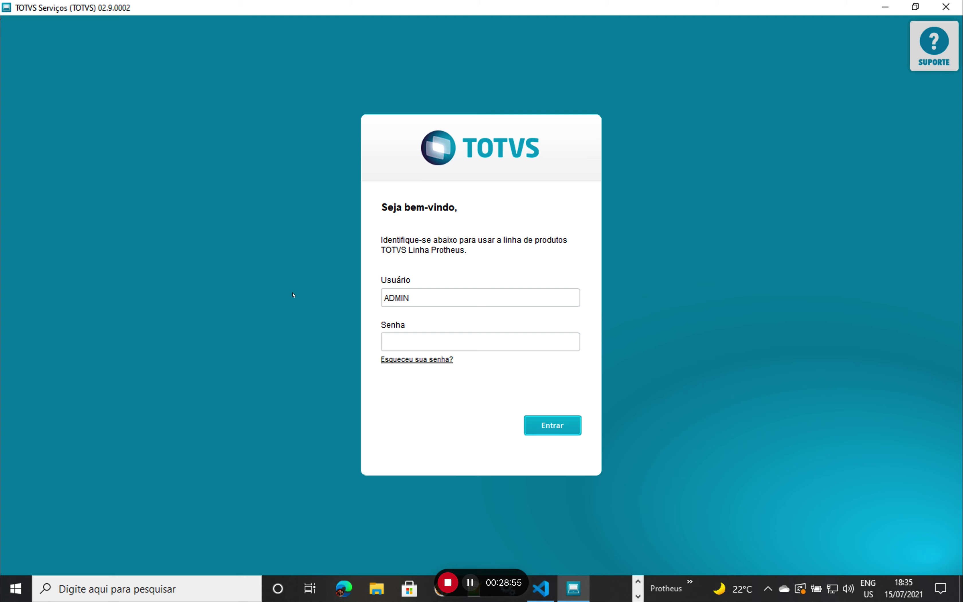
key("Return")
left_click(553, 446)
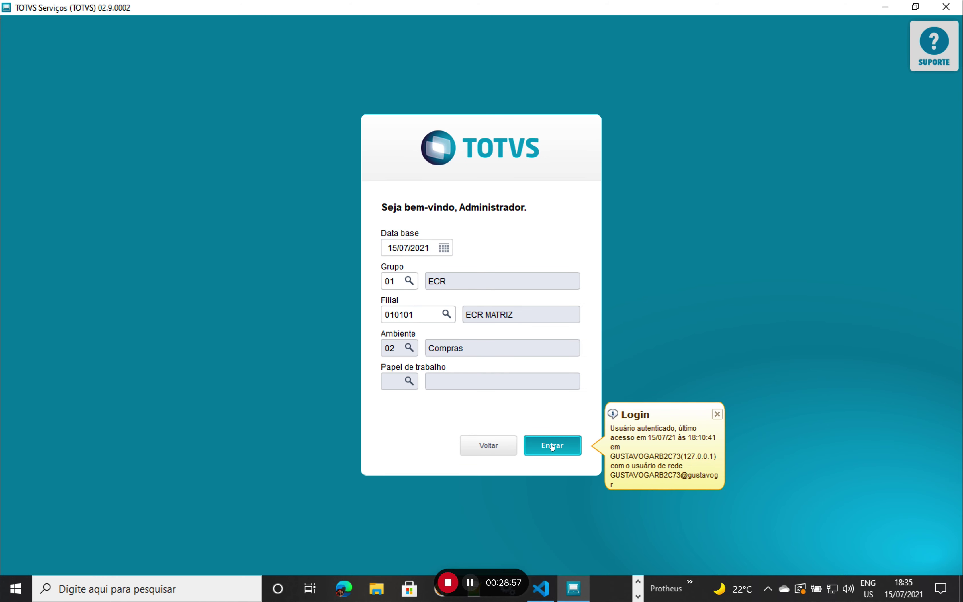
left_click(553, 446)
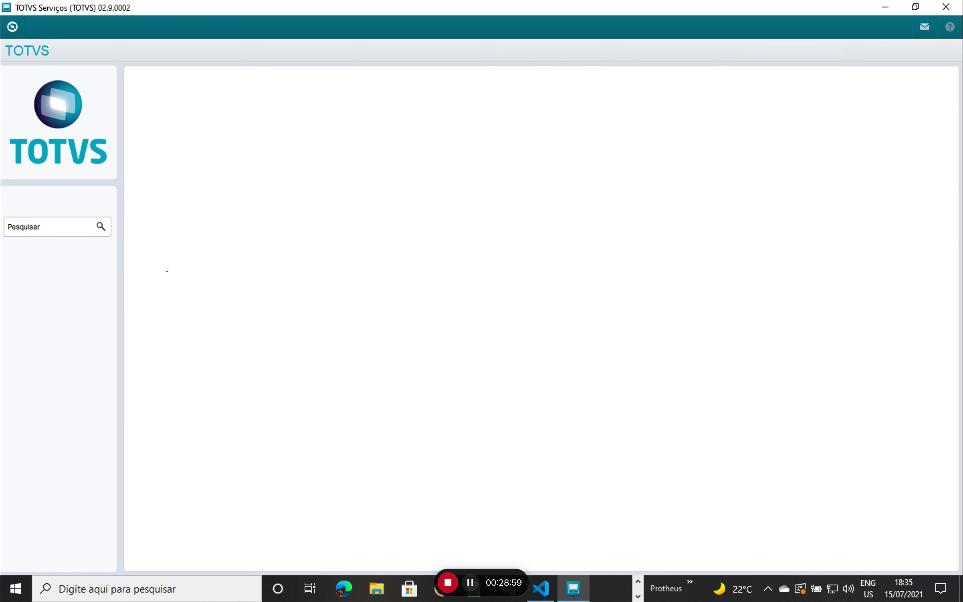
Run MVCLIVE4 from Atualizações > Cadastros and close the resulting NO_IX 'not compiled' help.
left_click(79, 295)
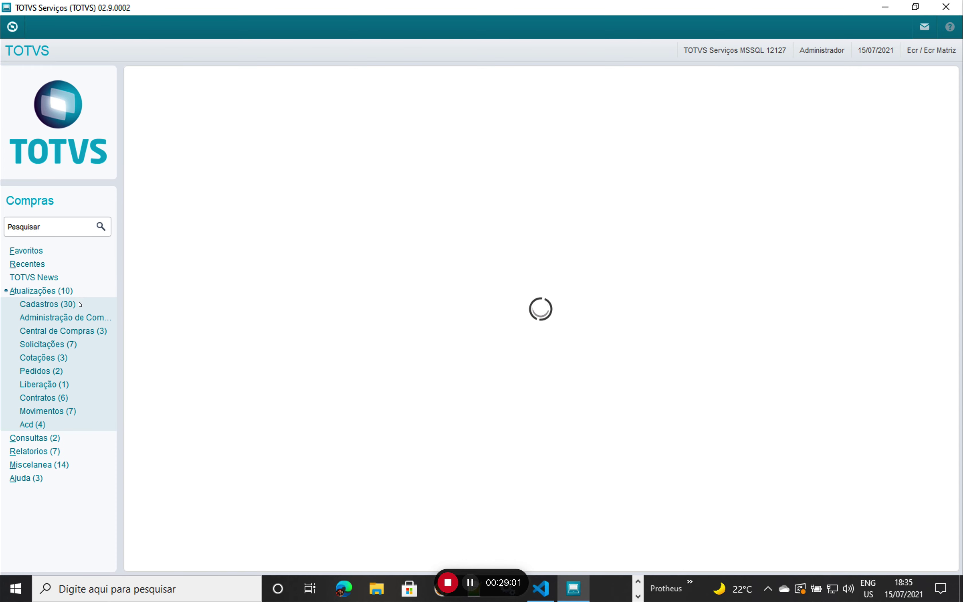
left_click(64, 304)
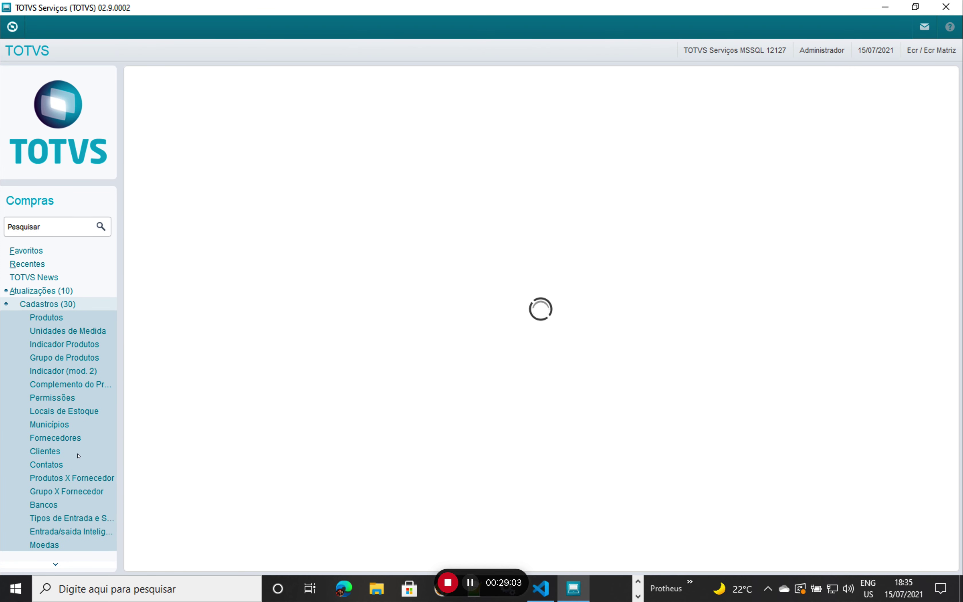
scroll(79, 456, "down", 8)
scroll(79, 457, "up", 5)
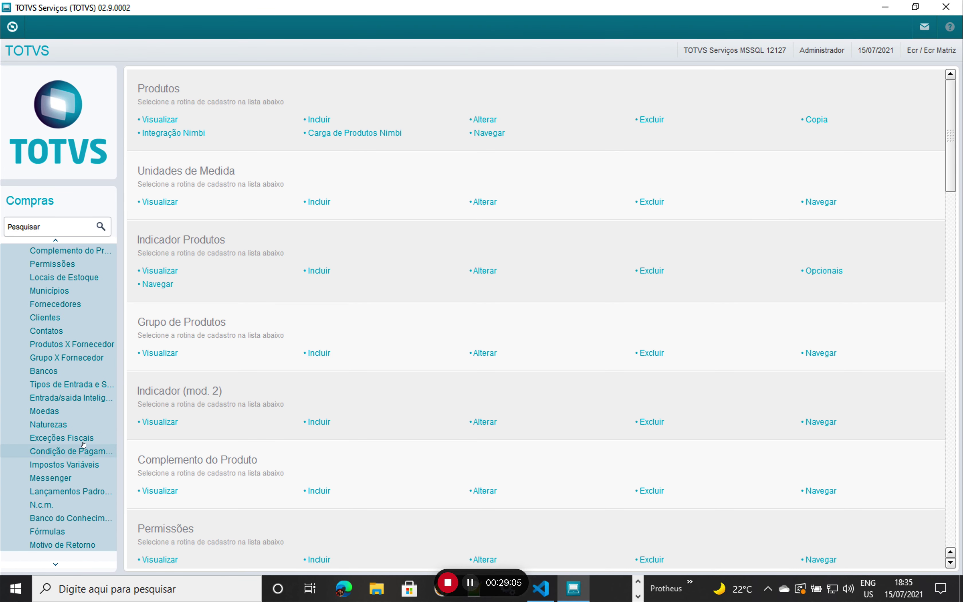
scroll(72, 418, "down", 5)
left_click(56, 370)
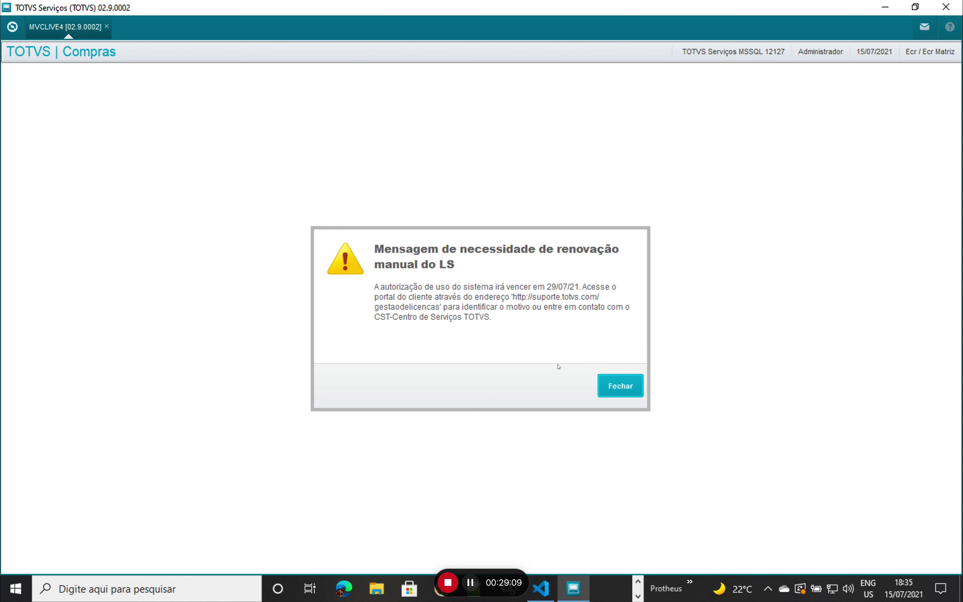
left_click(635, 383)
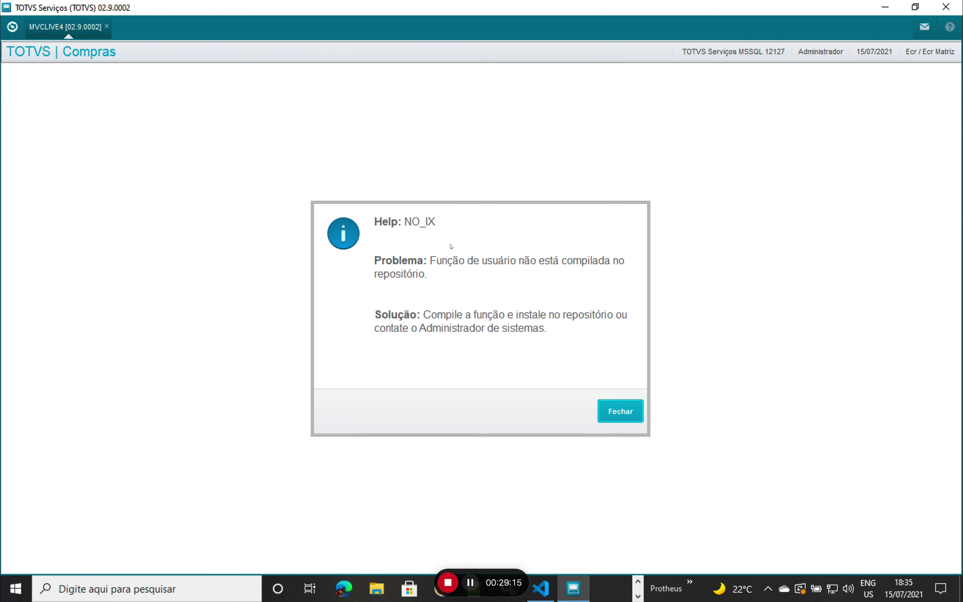
left_click(628, 401)
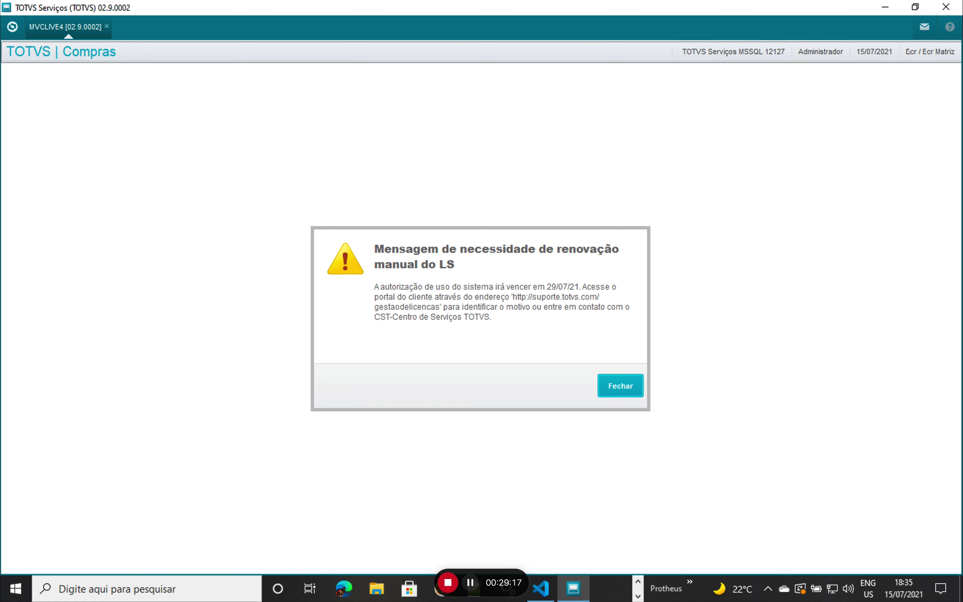
Exit the Compras session and return to Visual Studio Code.
left_click(608, 378)
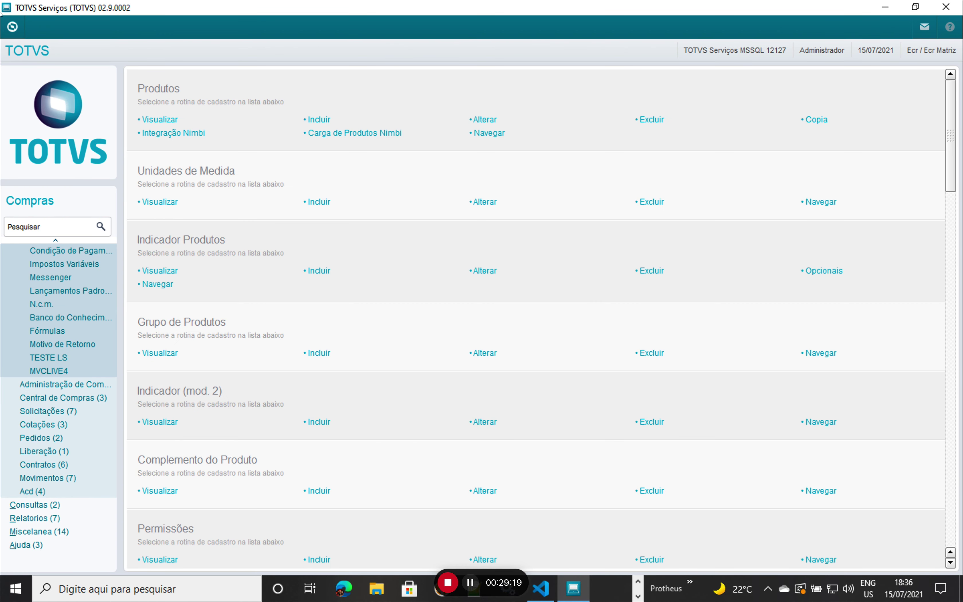
left_click(12, 27)
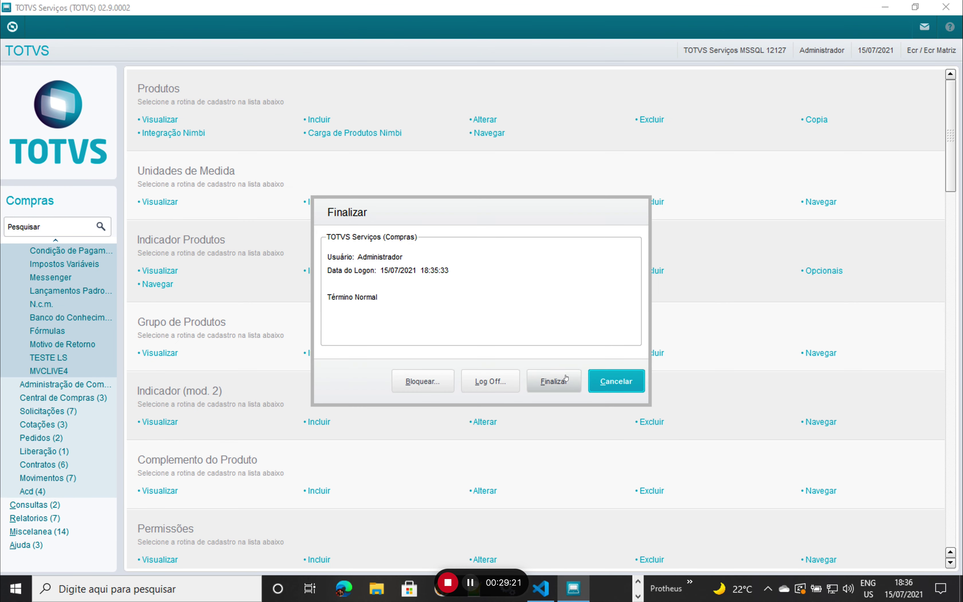
left_click(554, 380)
left_click(541, 589)
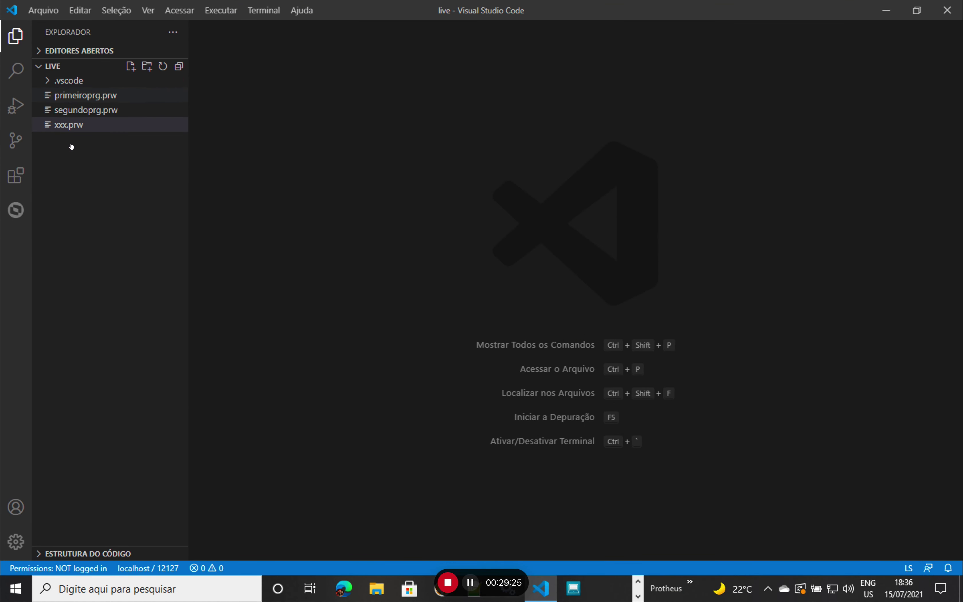
Create a new file named mvclive4.prw in the live folder.
right_click(72, 189)
left_click(99, 200)
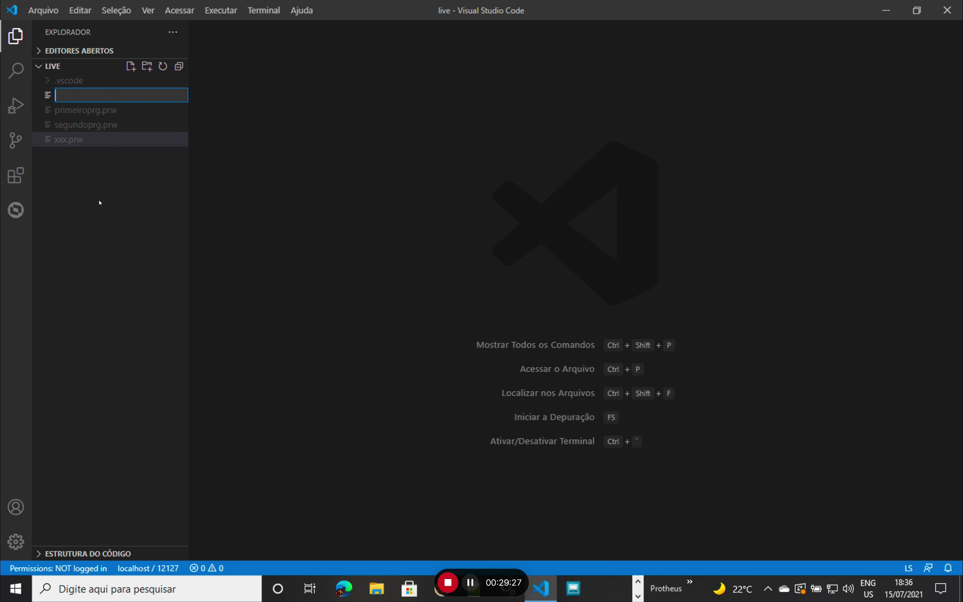
type("mvclive4.prw")
key("Return")
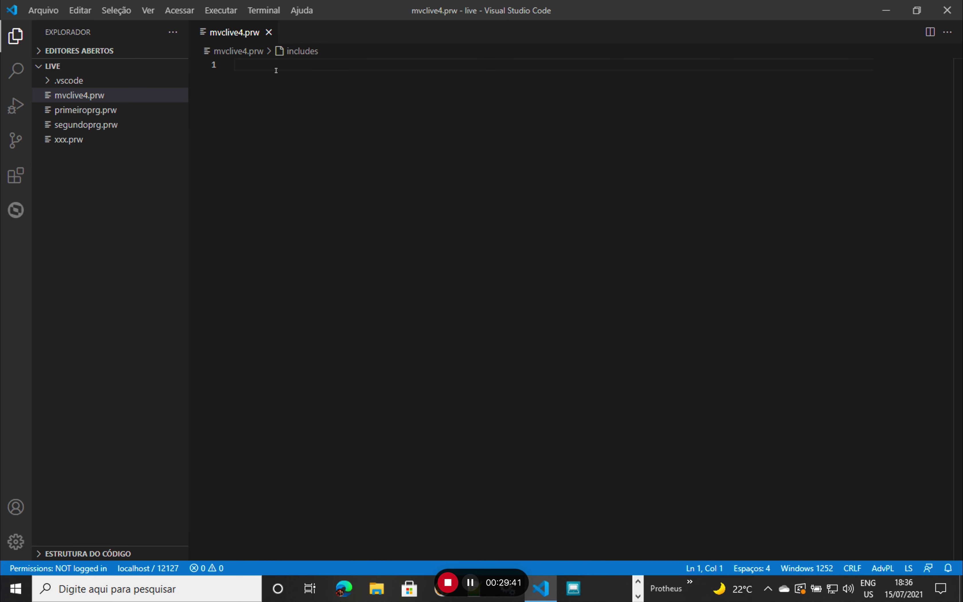
Write #include "totvs.ch" and #include "fwmvcdef.ch" lines, followed by a blank line.
type("#includ")
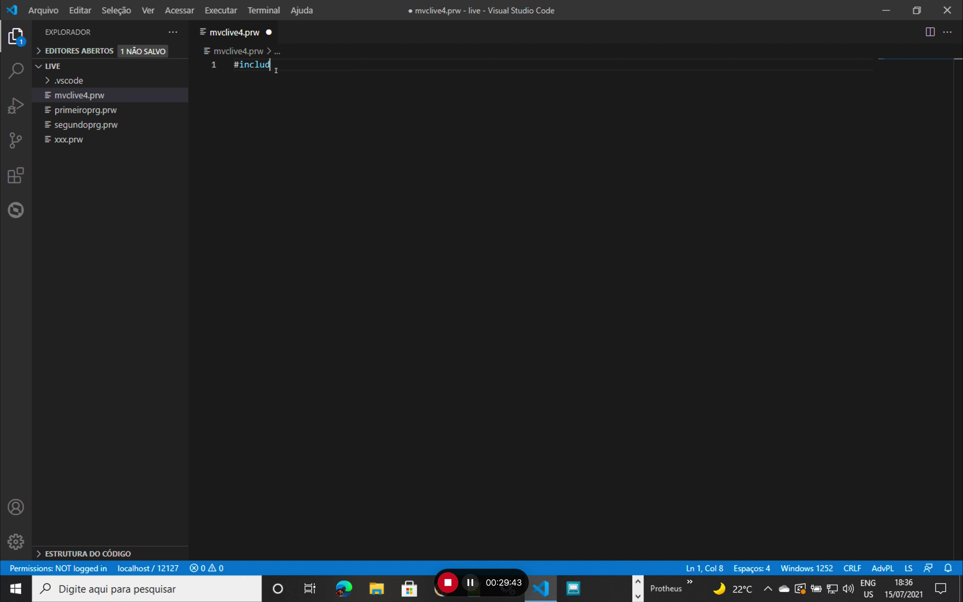
type("e \"totvs.ch\"")
key("Return")
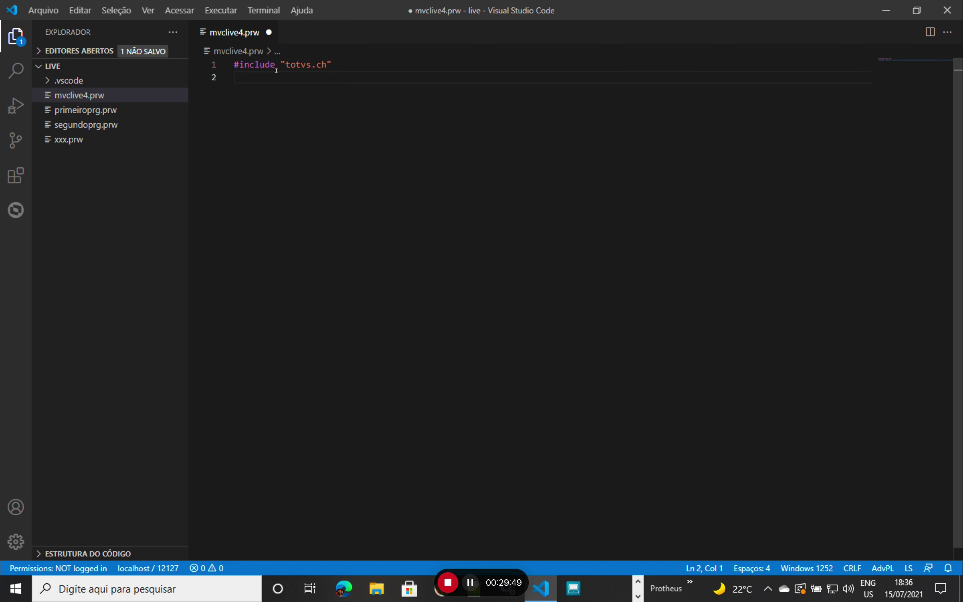
type("#include \"")
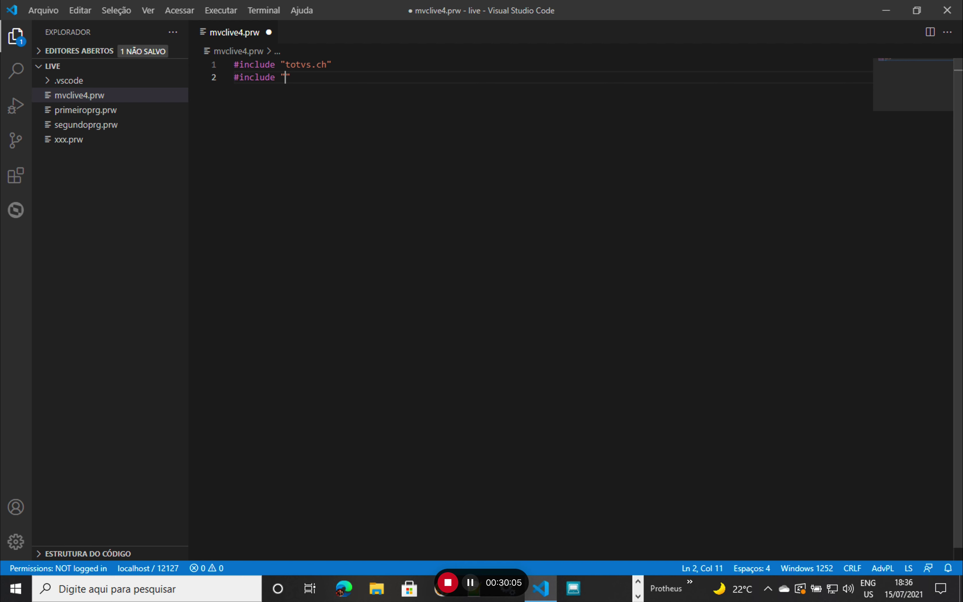
left_click(386, 77)
type("fwmvc")
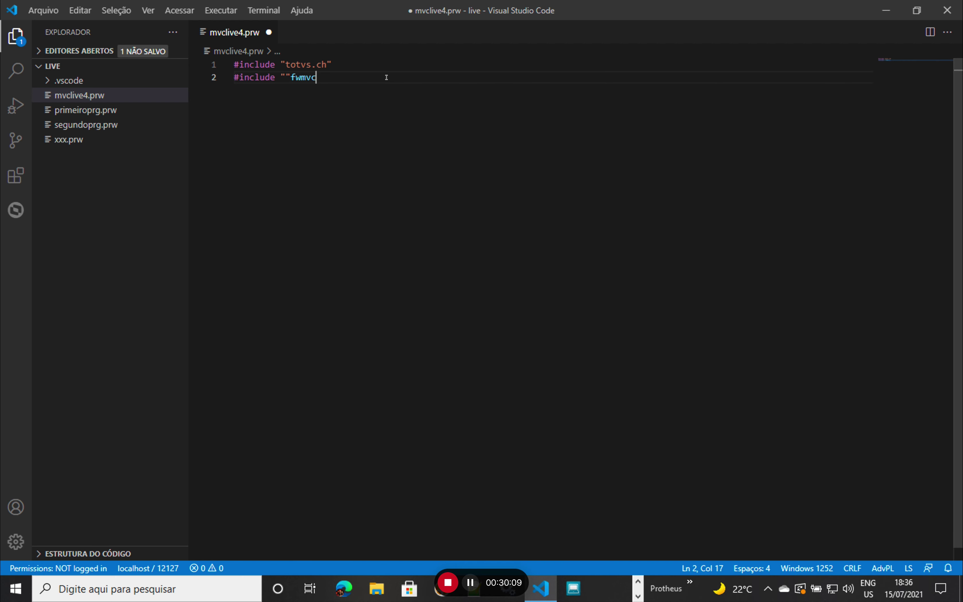
type("def.ch\"")
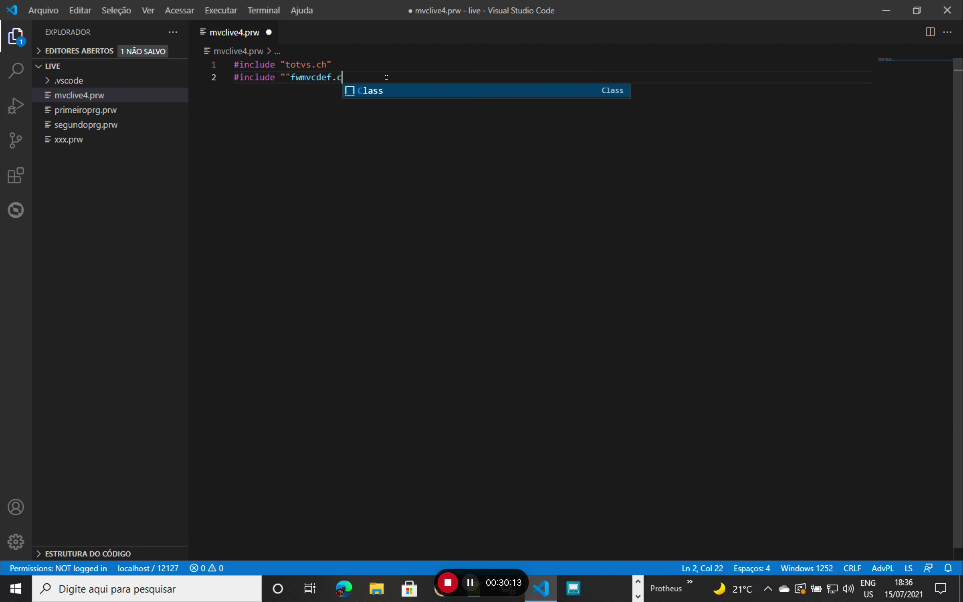
key("Left")
key("Left")
key("Left")
key("Left")
key("Left")
key("Left")
key("Left")
key("Left")
key("Left")
key("Left")
key("Left")
key("Left")
key("Left")
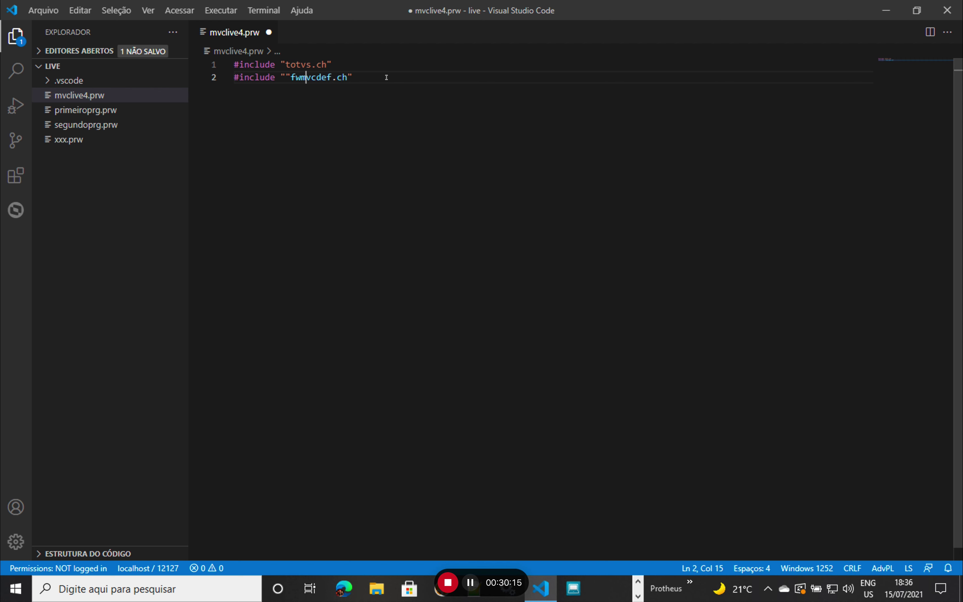
key("BackSpace")
key("Right")
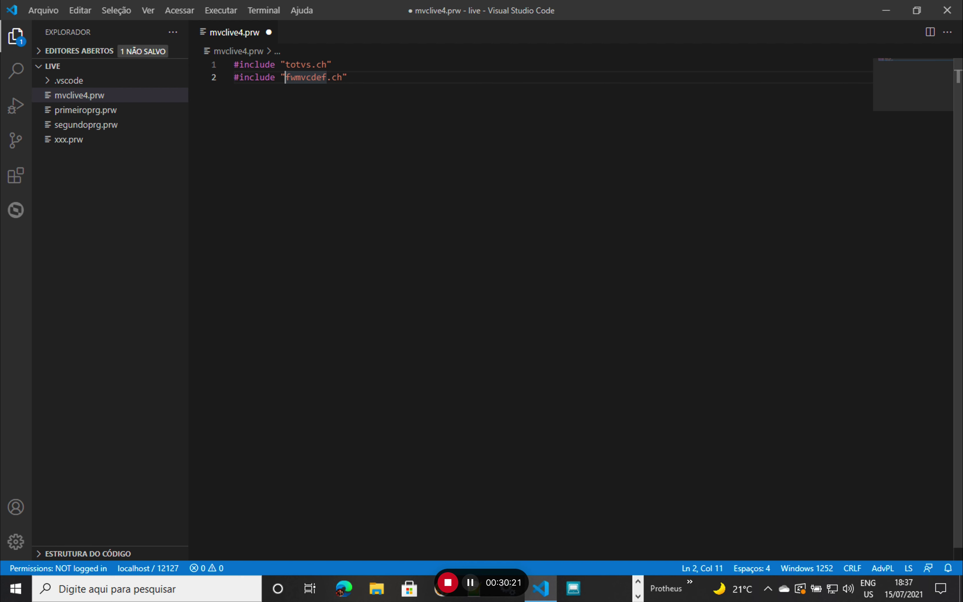
left_click(577, 90)
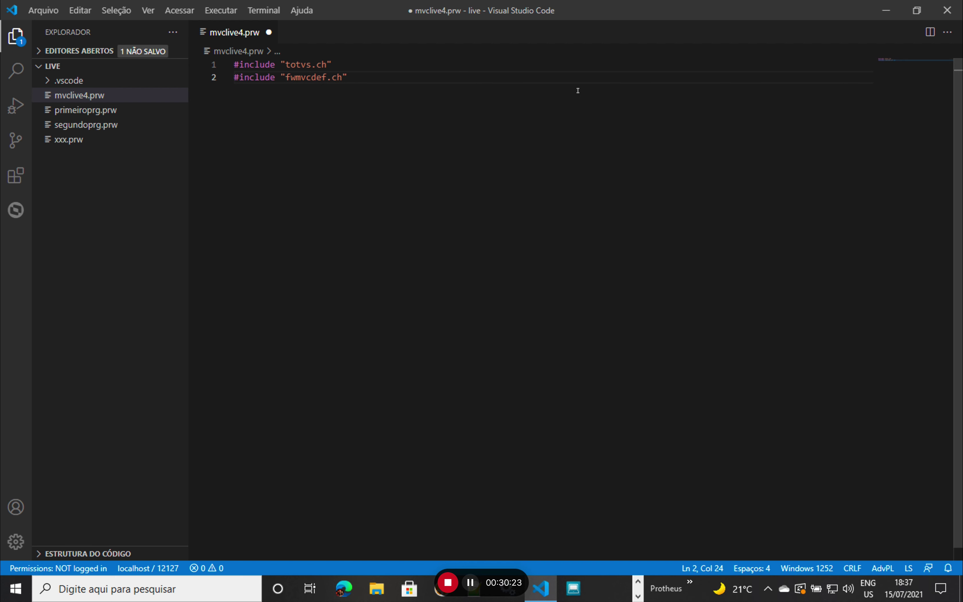
key("Return")
key("Return")
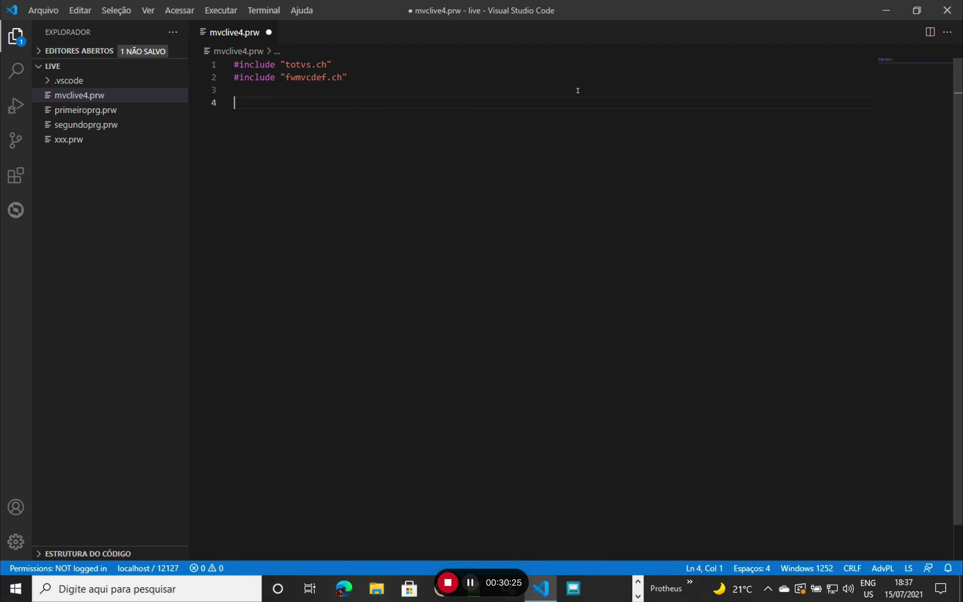
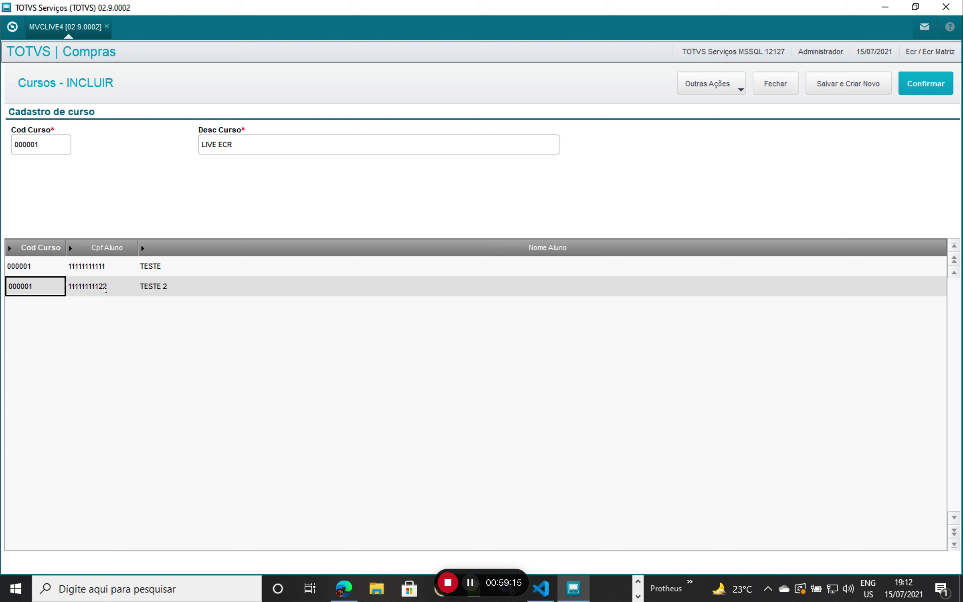
View the field help for the Nome Aluno and Desc Curso fields.
double_click(151, 286)
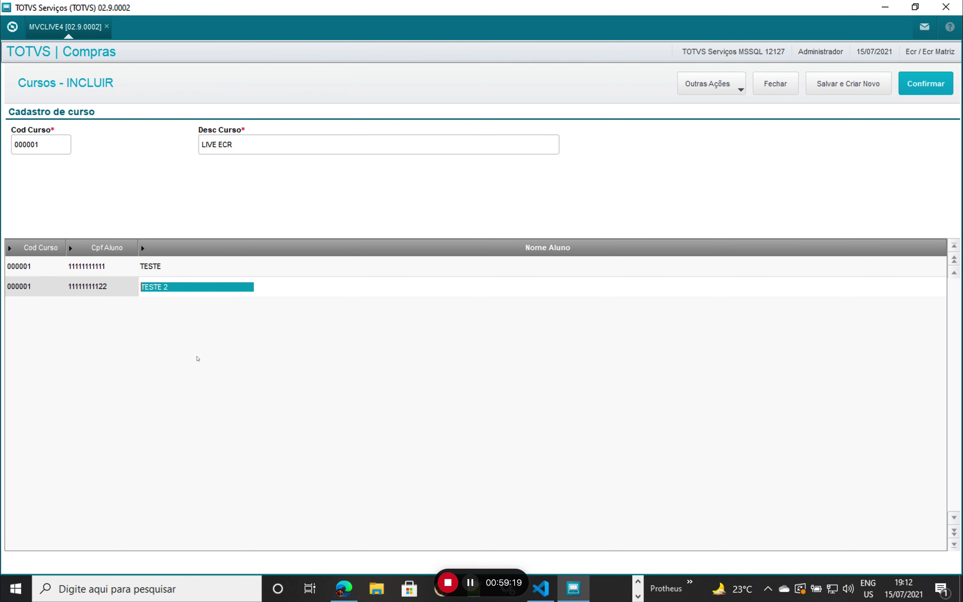
key("F1")
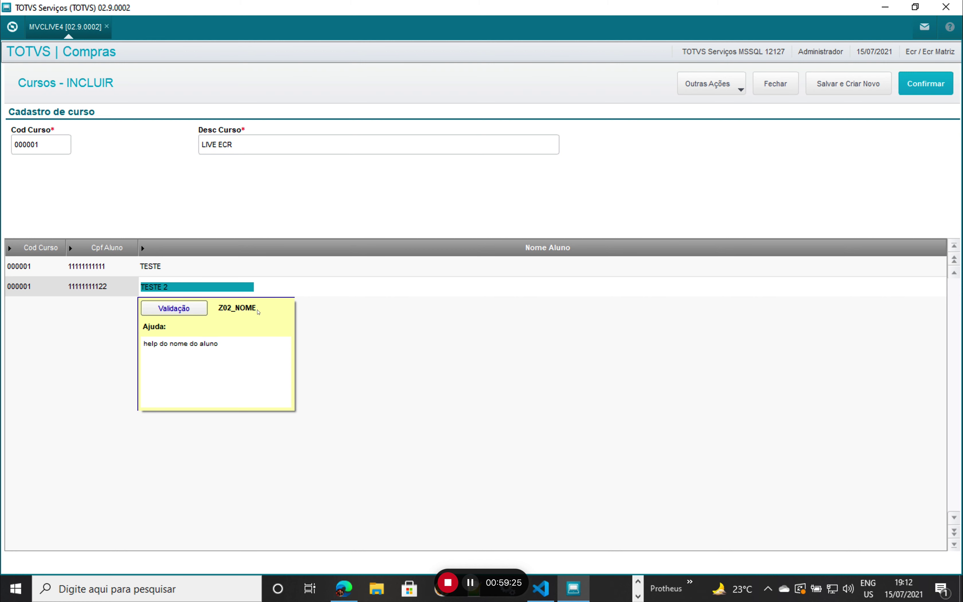
left_click(173, 310)
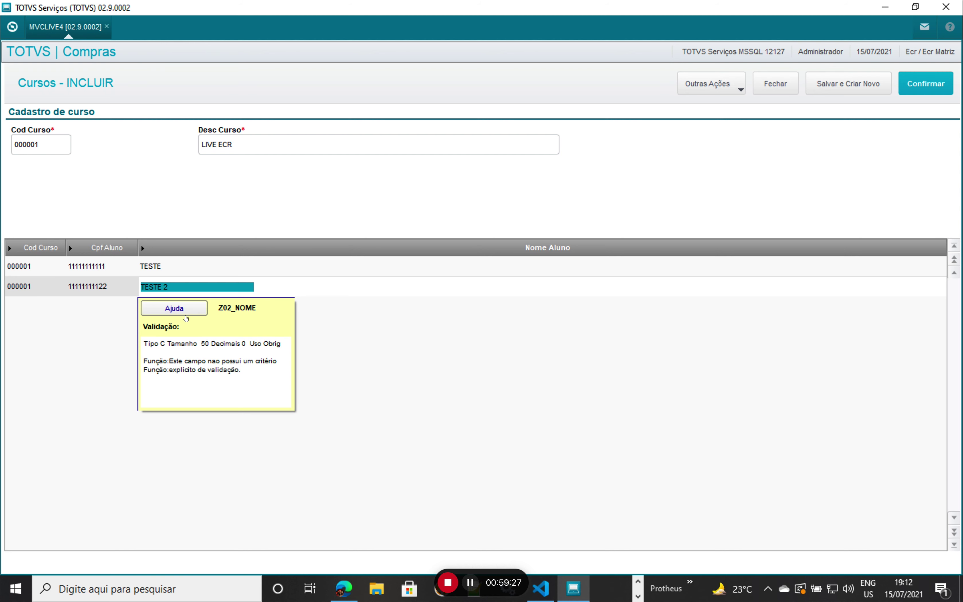
left_click(187, 313)
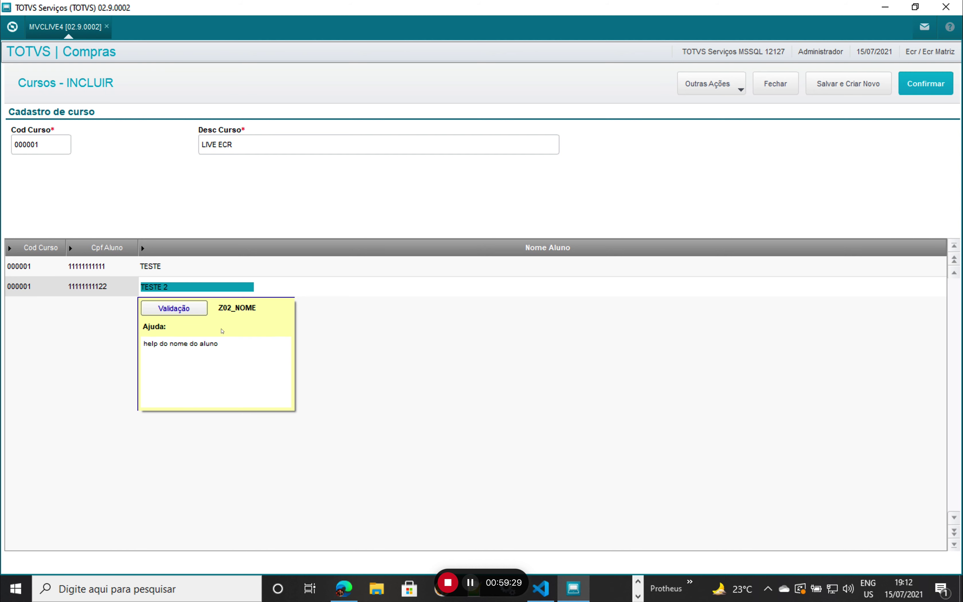
key("Escape")
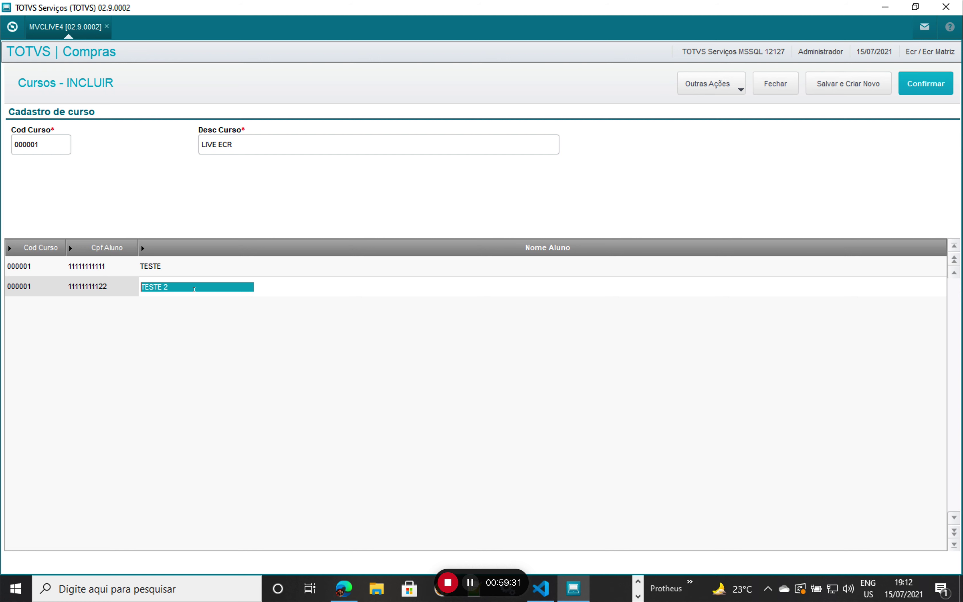
key("Return")
left_click(251, 151)
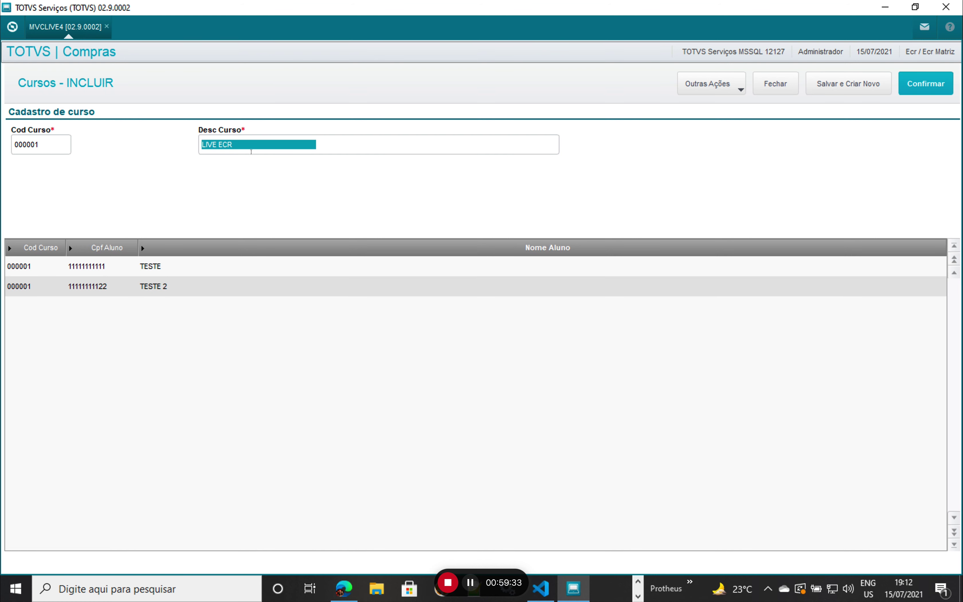
key("F1")
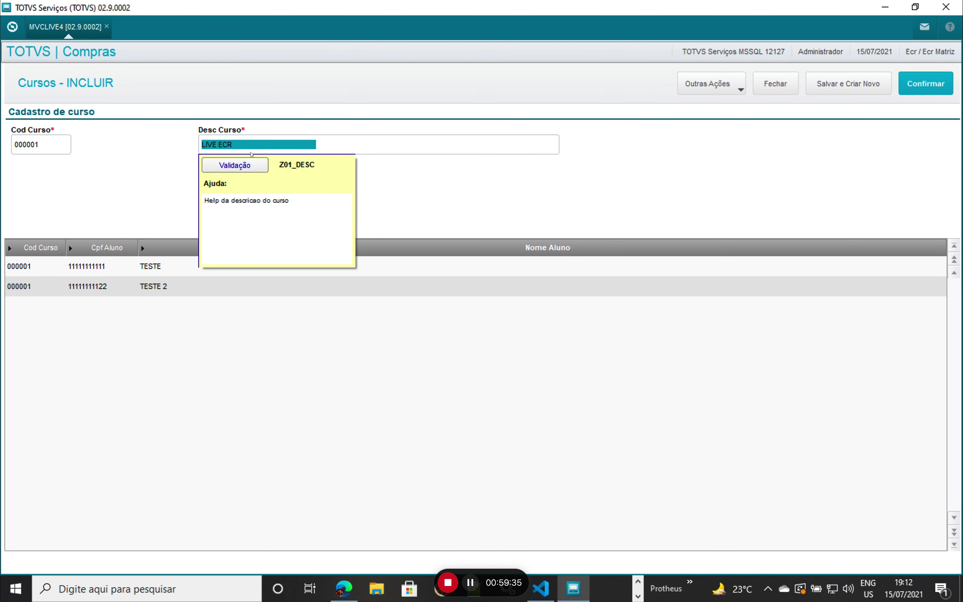
key("Escape")
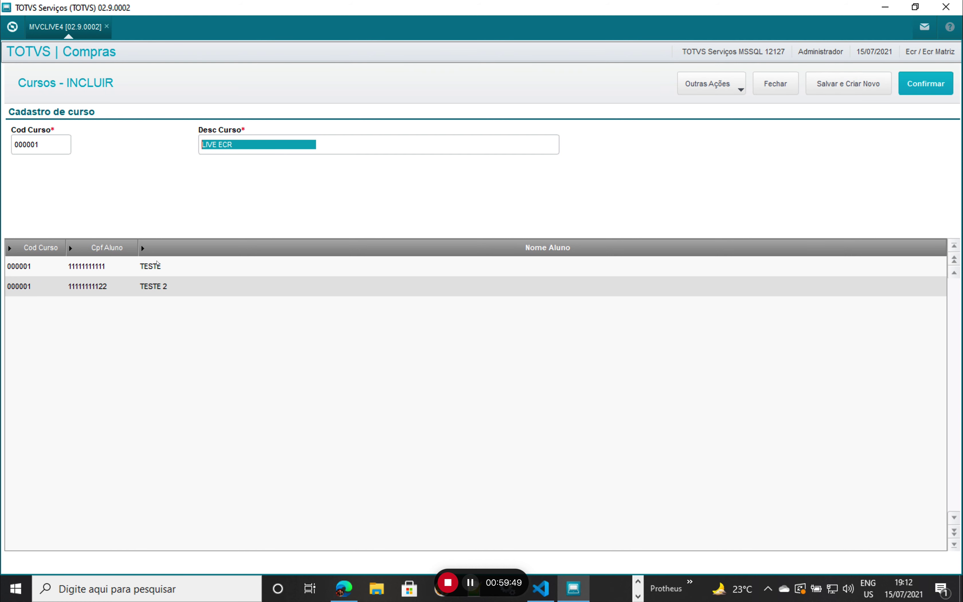
Confirm course 000001 LIVE ECR and close the 'Registro inserido com sucesso' message.
left_click(849, 88)
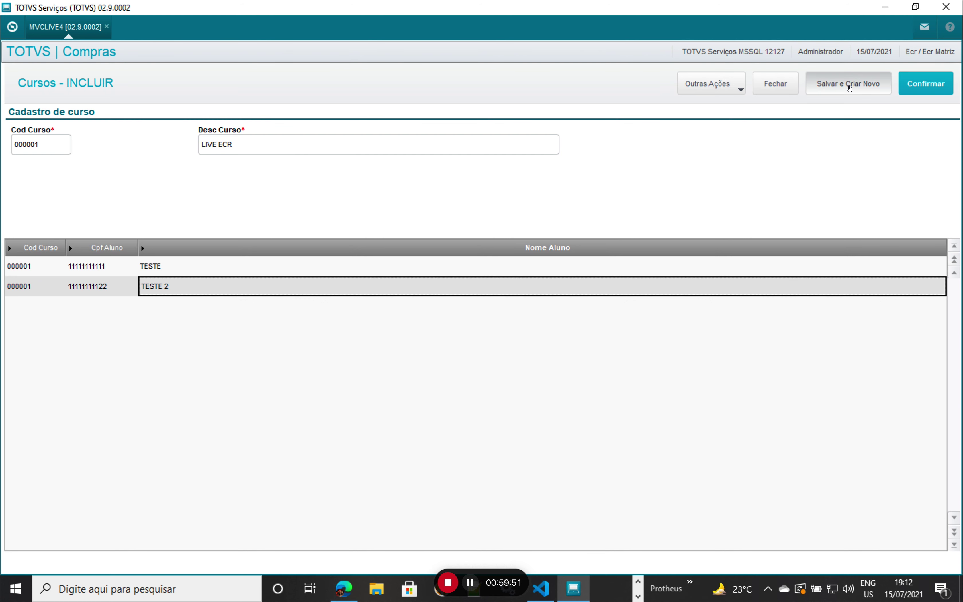
left_click(920, 84)
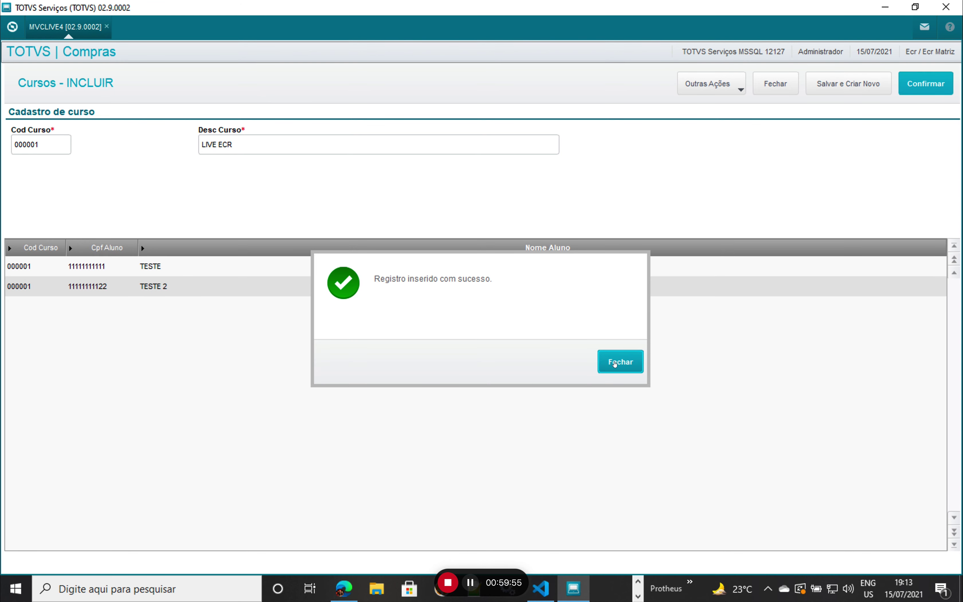
left_click(615, 362)
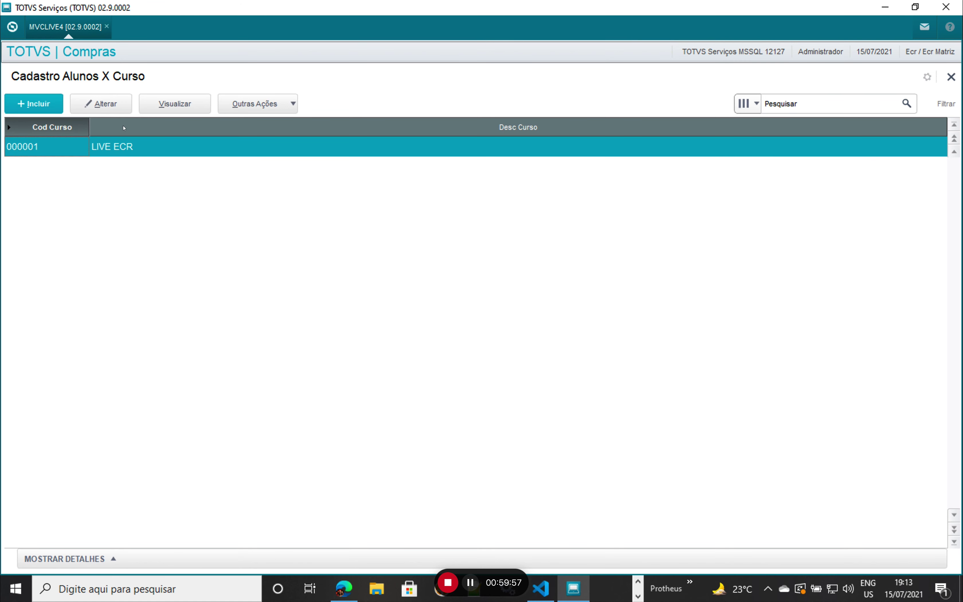
View course 000001 with its students, then open and abandon an empty new course form.
left_click(176, 104)
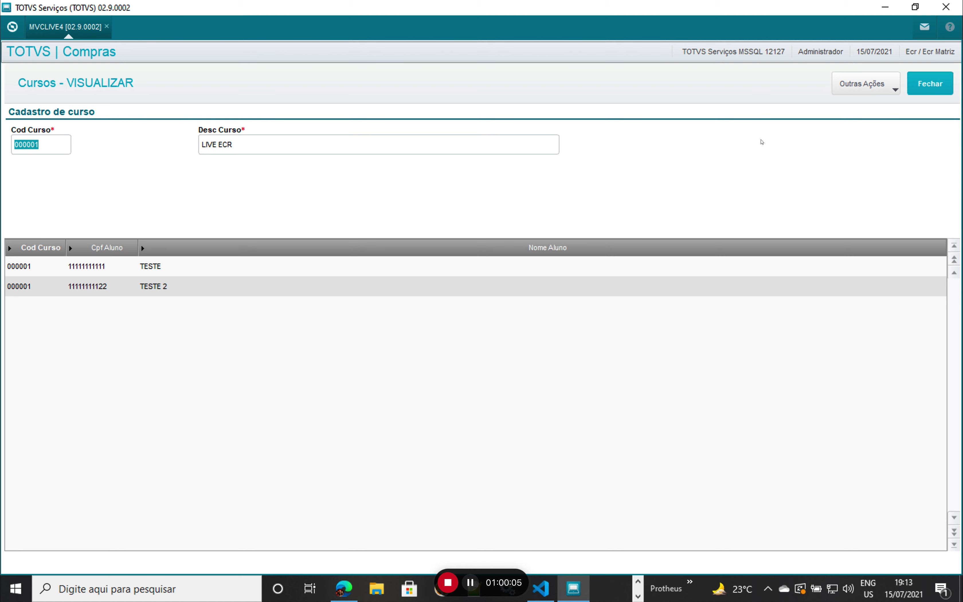
left_click(933, 88)
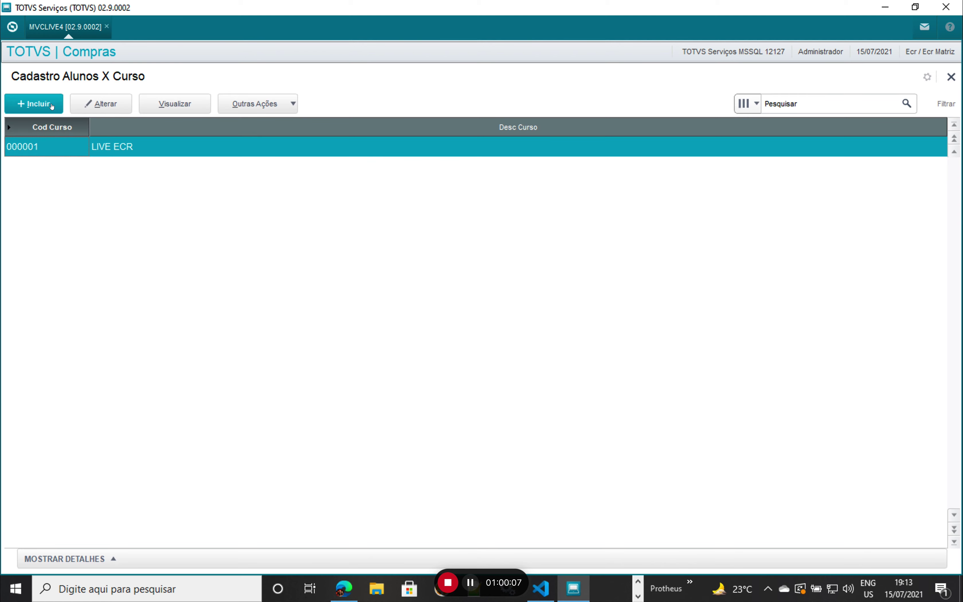
left_click(49, 103)
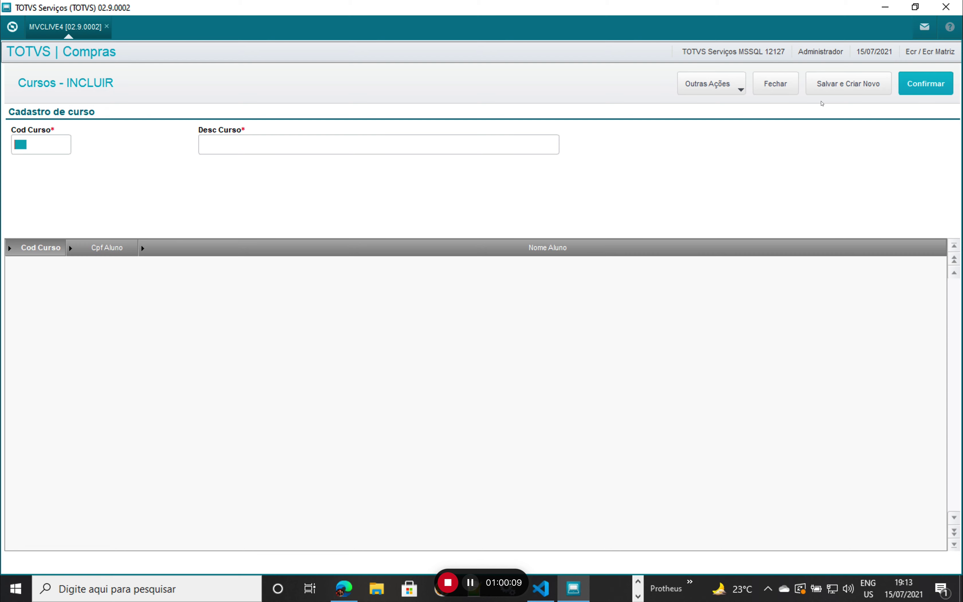
left_click(776, 84)
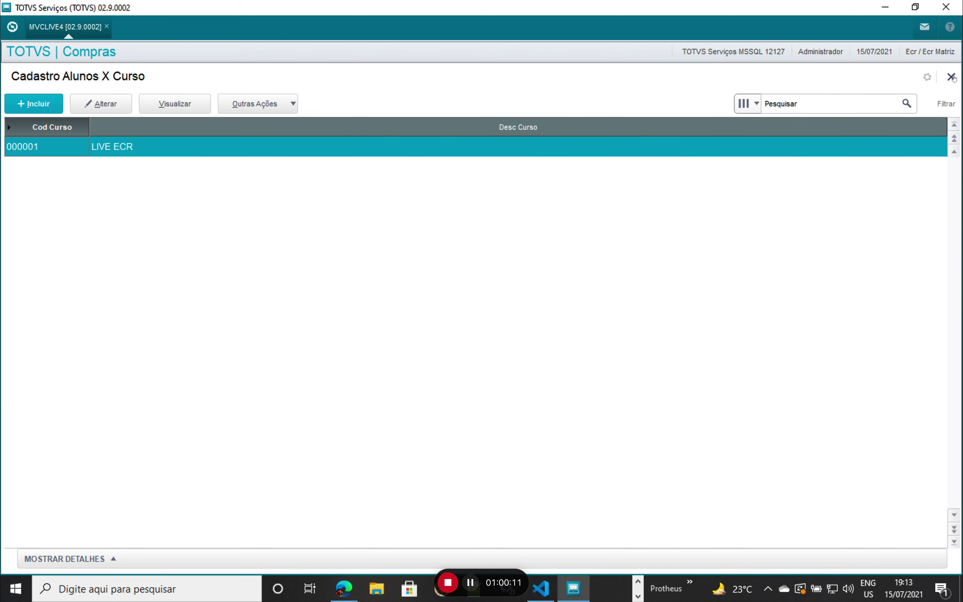
Close the Cadastro Alunos X Curso browse, dismiss the licence warning, and end the Protheus session.
left_click(952, 77)
left_click(618, 383)
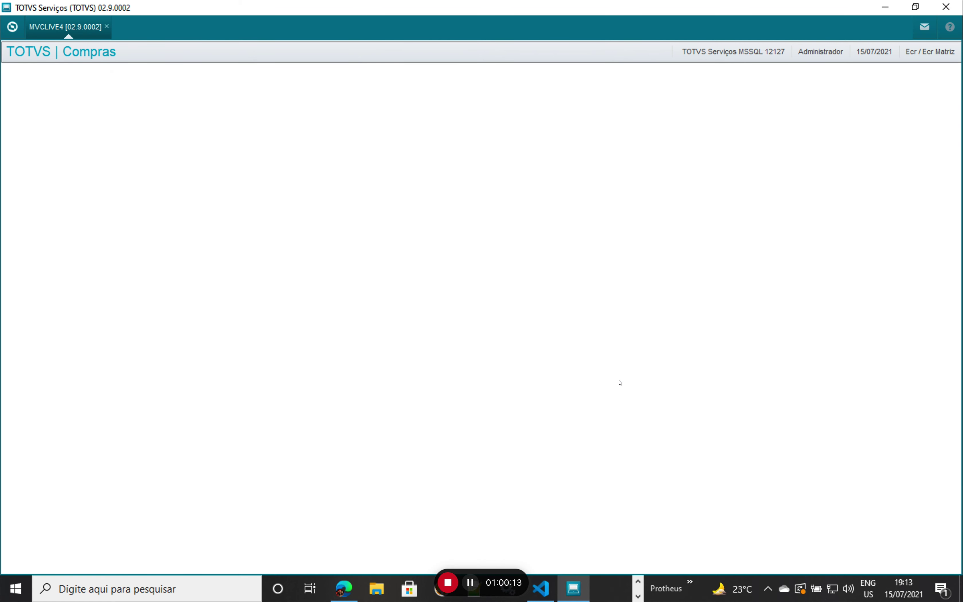
left_click(947, 10)
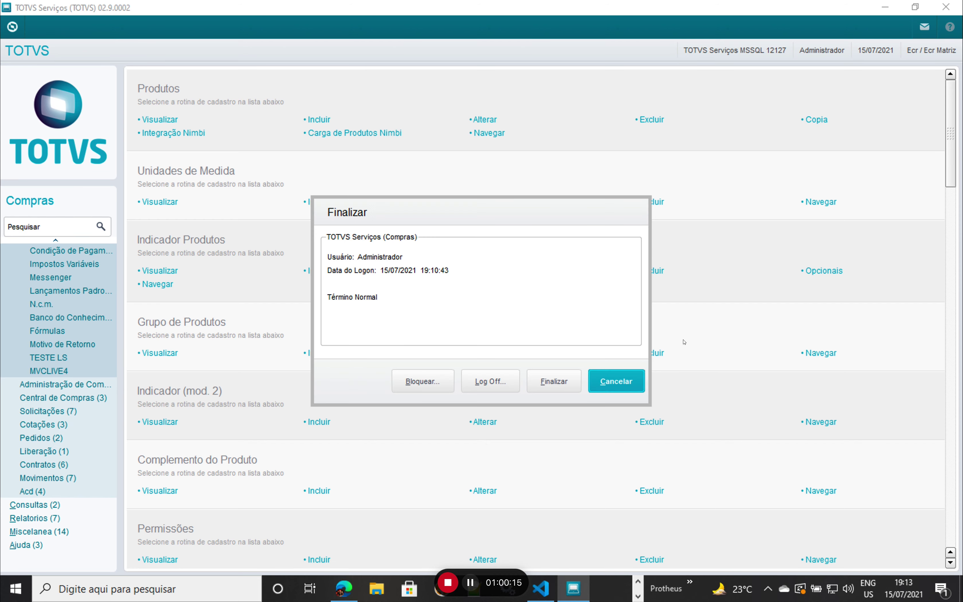
left_click(553, 382)
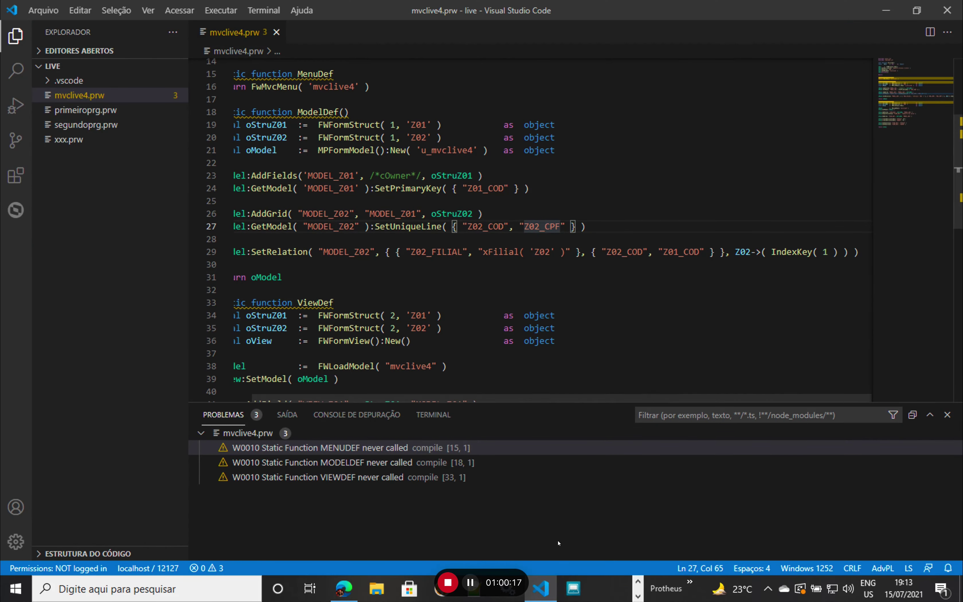
Relaunch SmartClient with initial program SIGACFG and log in as the administrator.
left_click(573, 596)
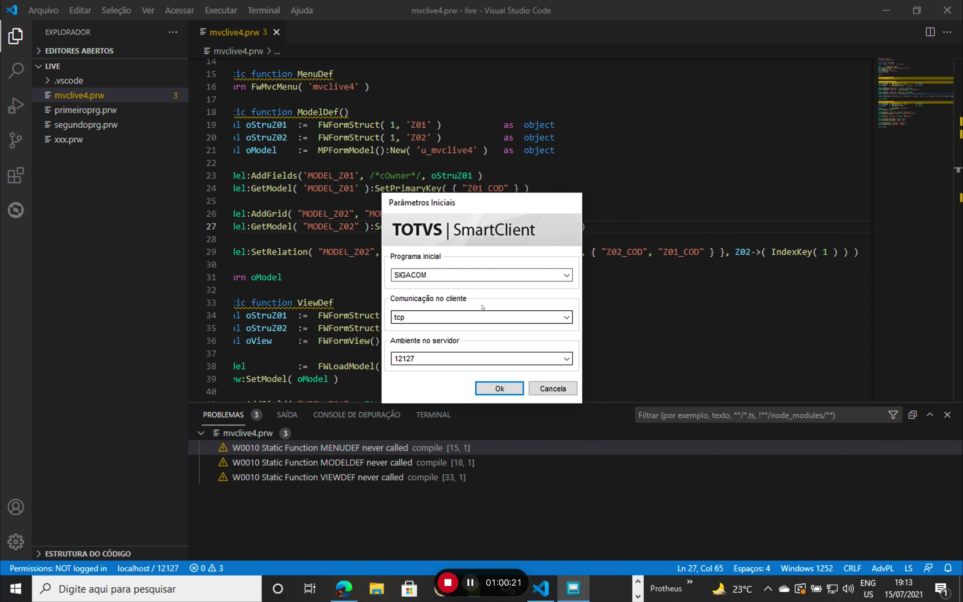
key("BackSpace")
key("BackSpace")
key("BackSpace")
type("CFG")
key("Return")
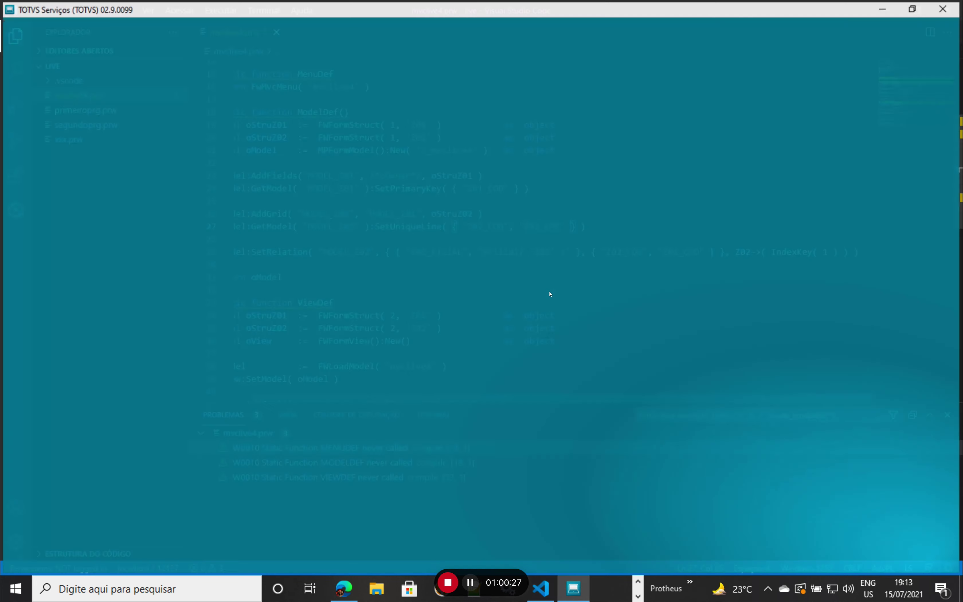
type("ADMIN")
key("Return")
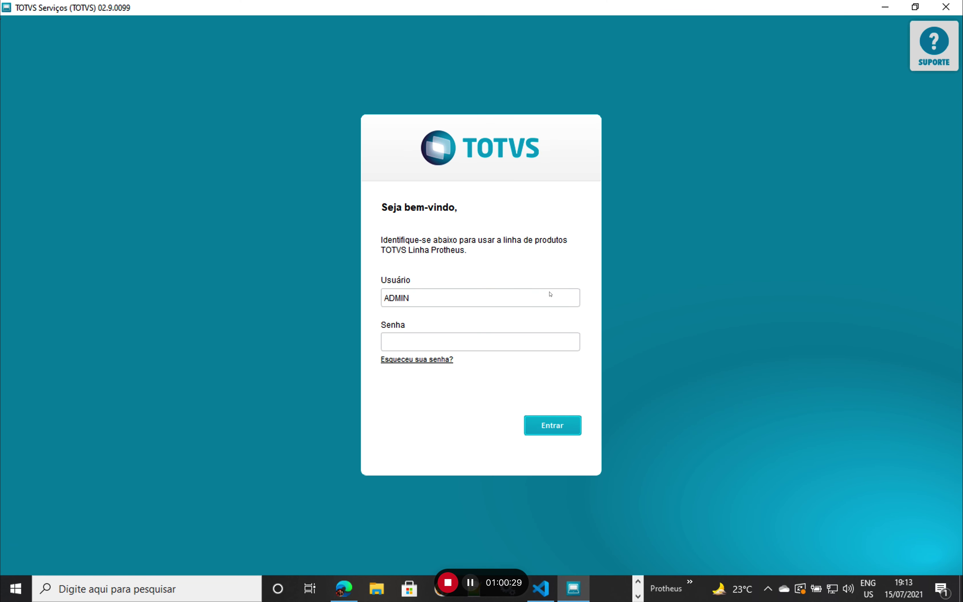
key("Return")
key("Return")
key("Return")
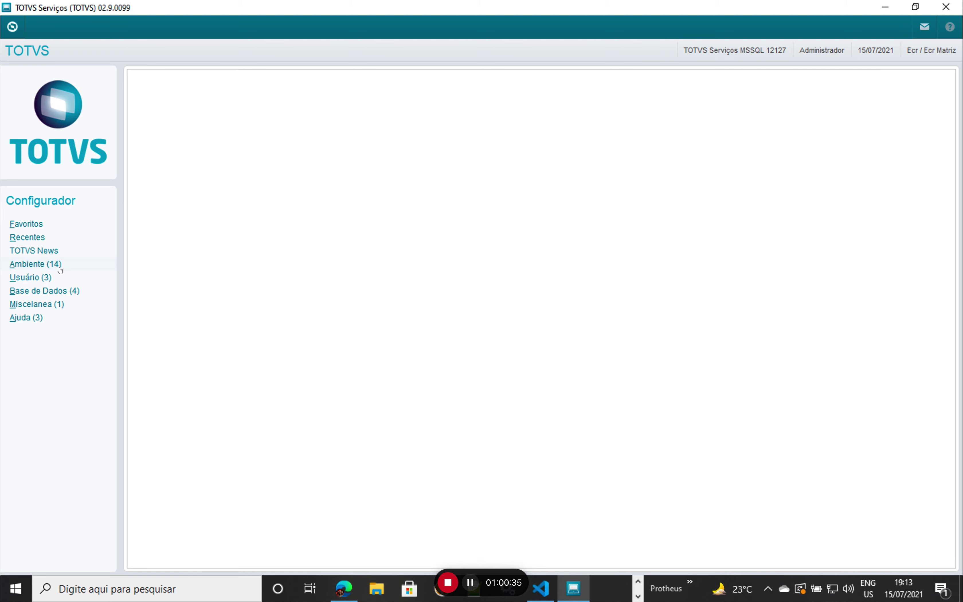
Open the Dicionário de Dados and show the fields of table Z02 Alunos do Curso.
left_click(64, 298)
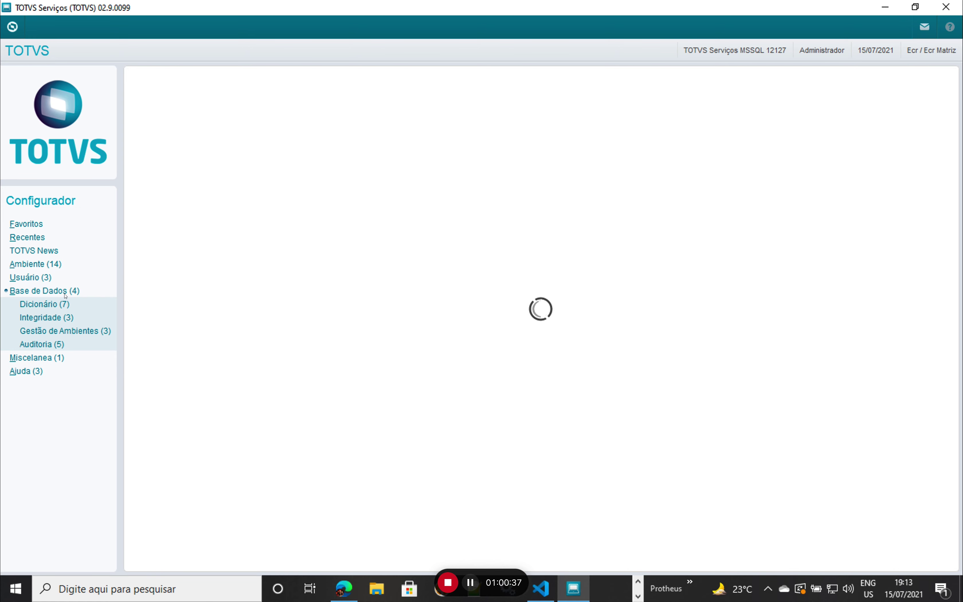
left_click(64, 305)
left_click(70, 334)
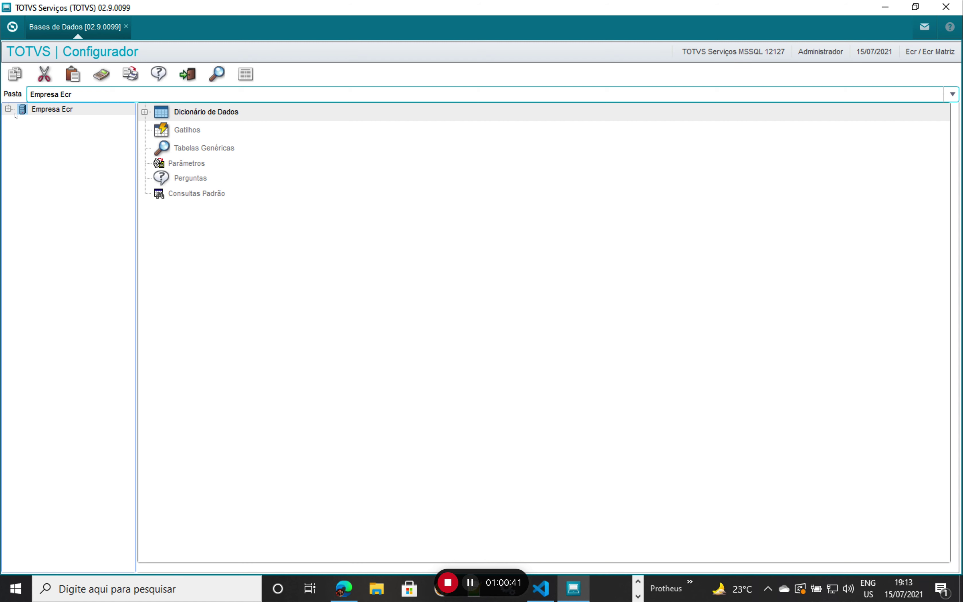
double_click(213, 119)
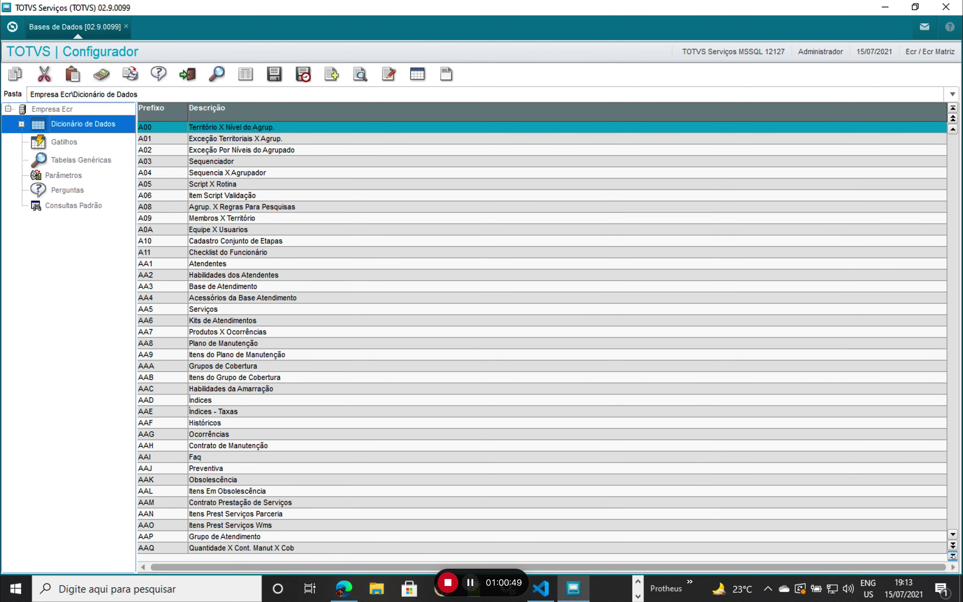
left_click(953, 556)
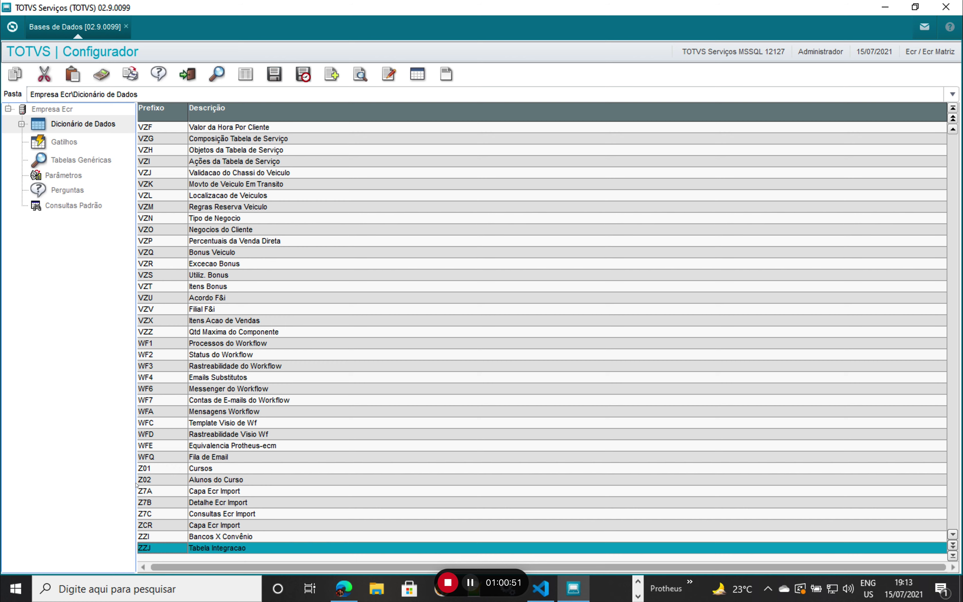
left_click(143, 468)
left_click(145, 479)
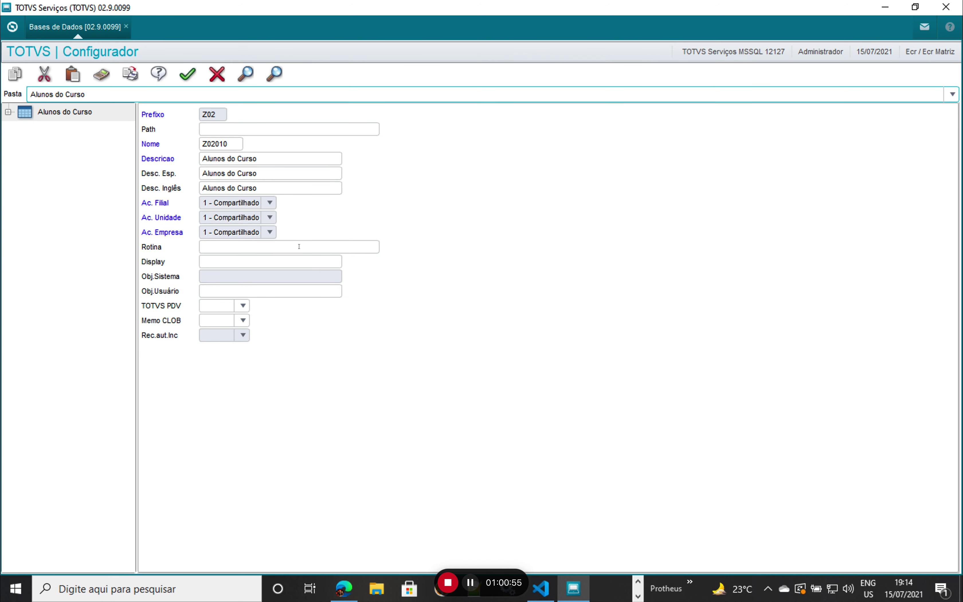
double_click(86, 112)
left_click(55, 131)
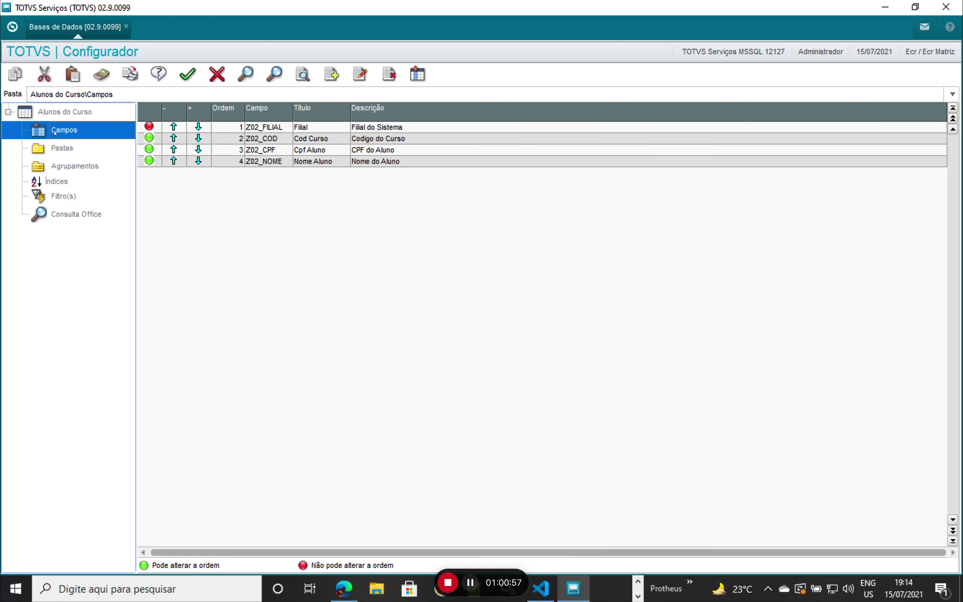
Uncheck Usado for field Z02_COD, then save and confirm the table changes.
left_click(277, 144)
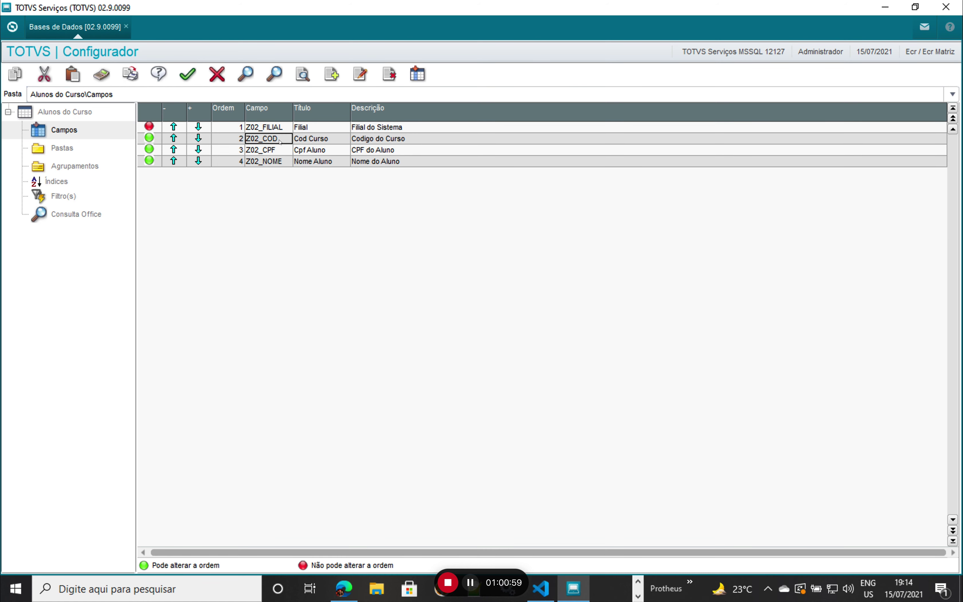
left_click(360, 74)
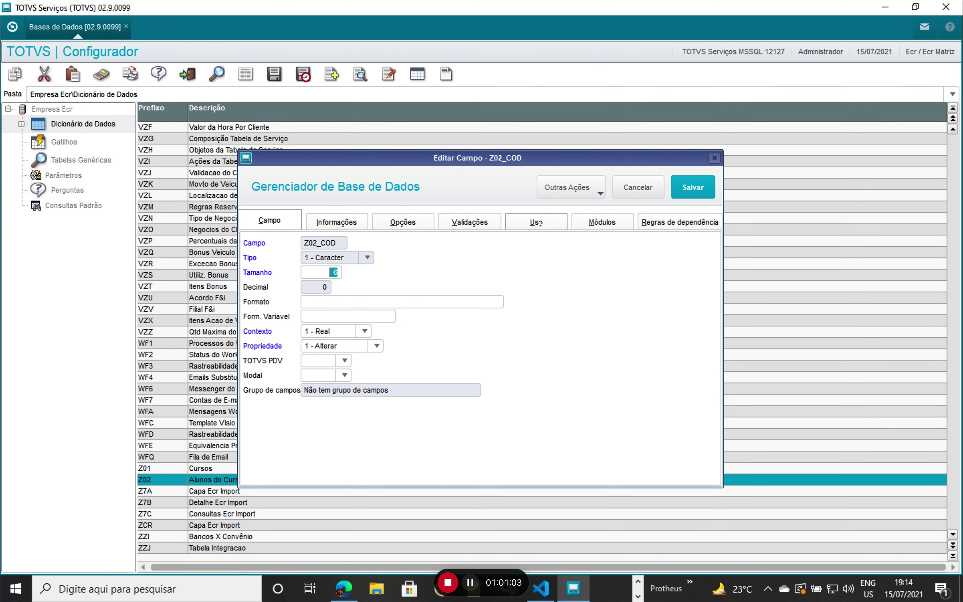
left_click(536, 221)
left_click(305, 259)
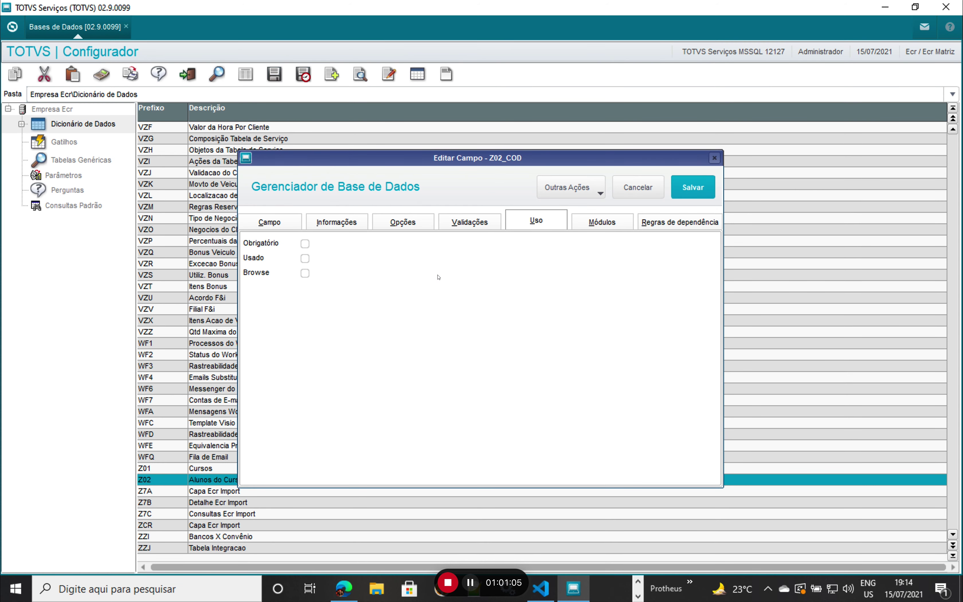
left_click(689, 190)
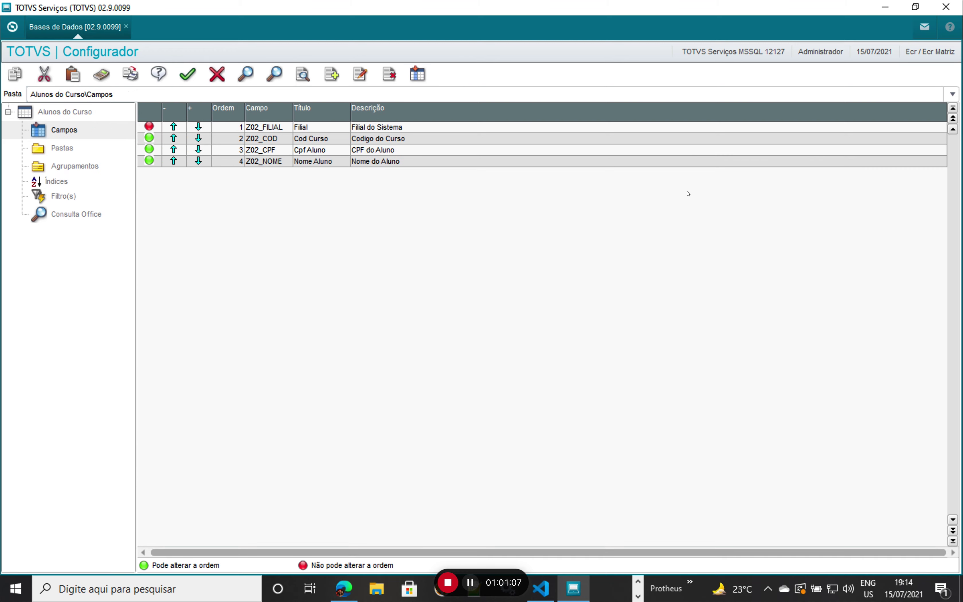
left_click(193, 75)
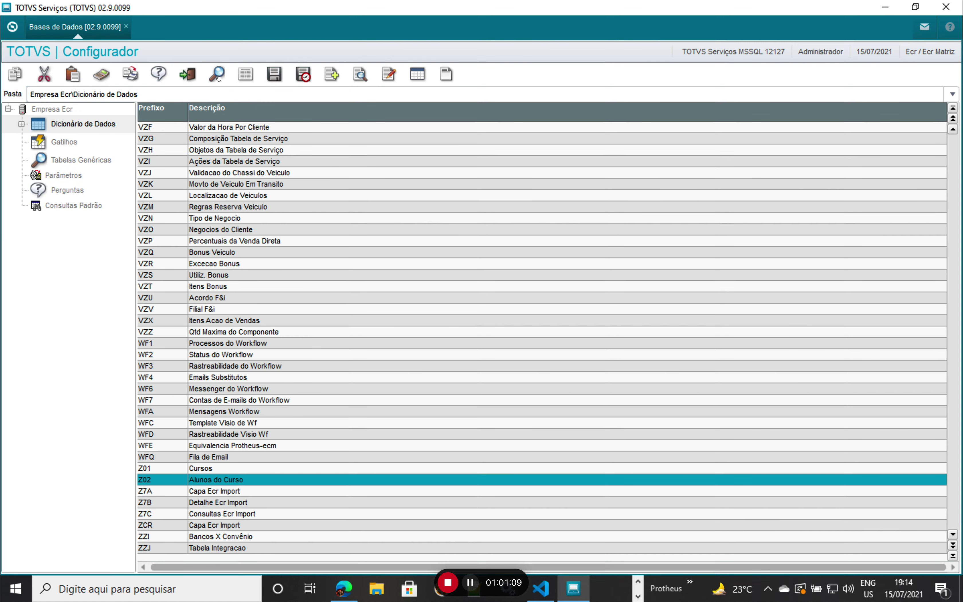
Run the data dictionary update wizard to completion.
left_click(274, 75)
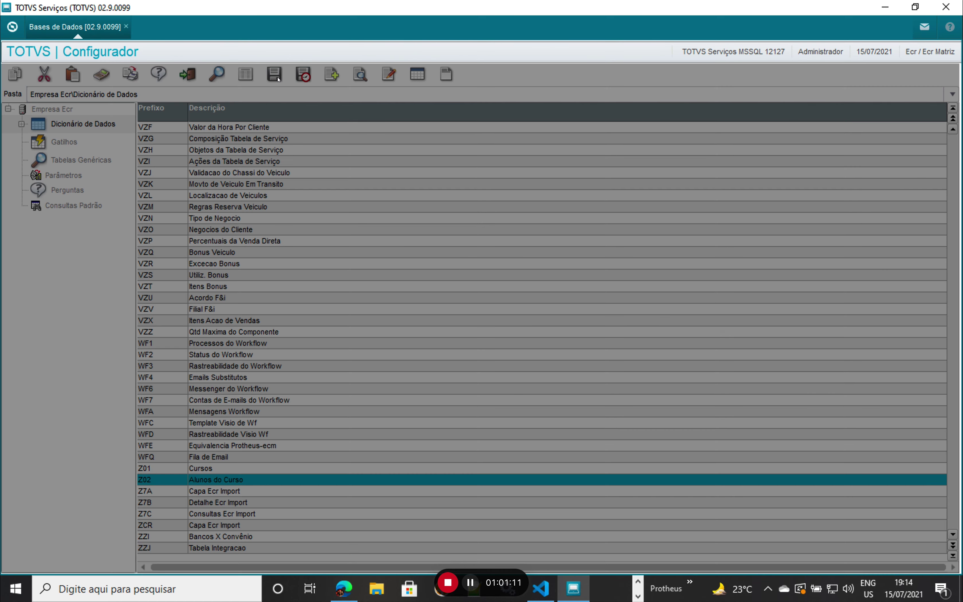
left_click(643, 454)
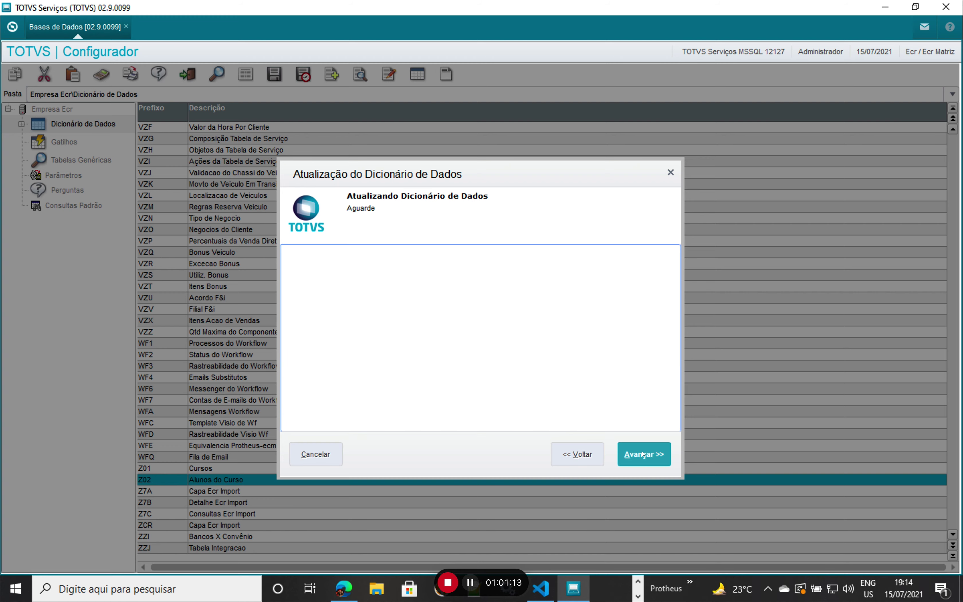
left_click(643, 454)
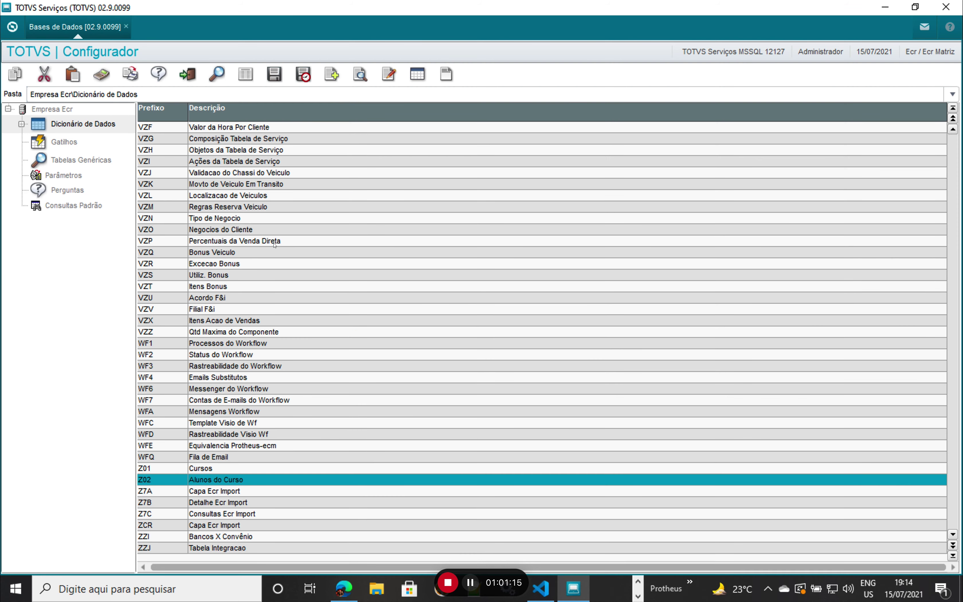
Leave the dictionary screen, end the Configurador session, and relaunch SmartClient.
left_click(189, 78)
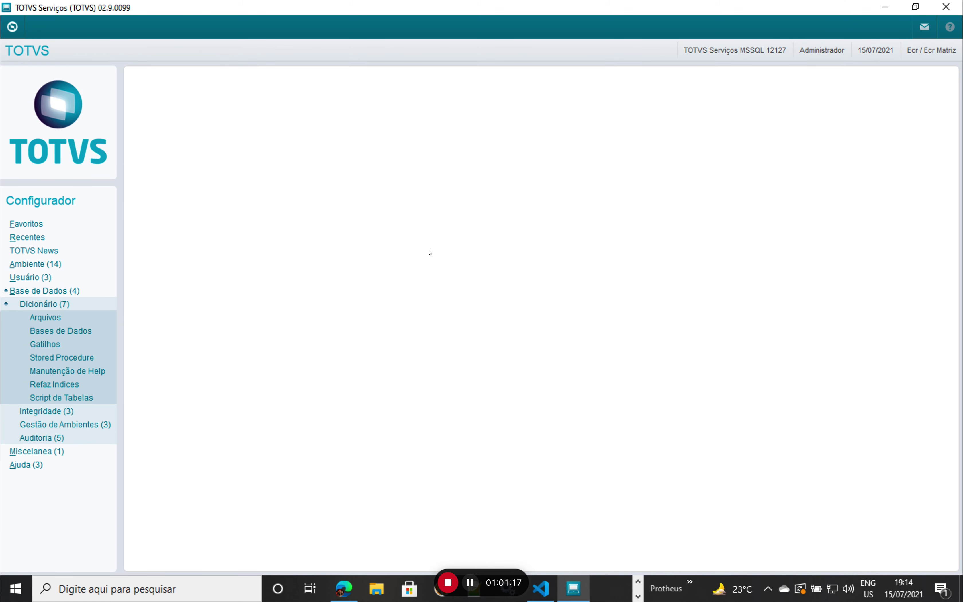
left_click(947, 7)
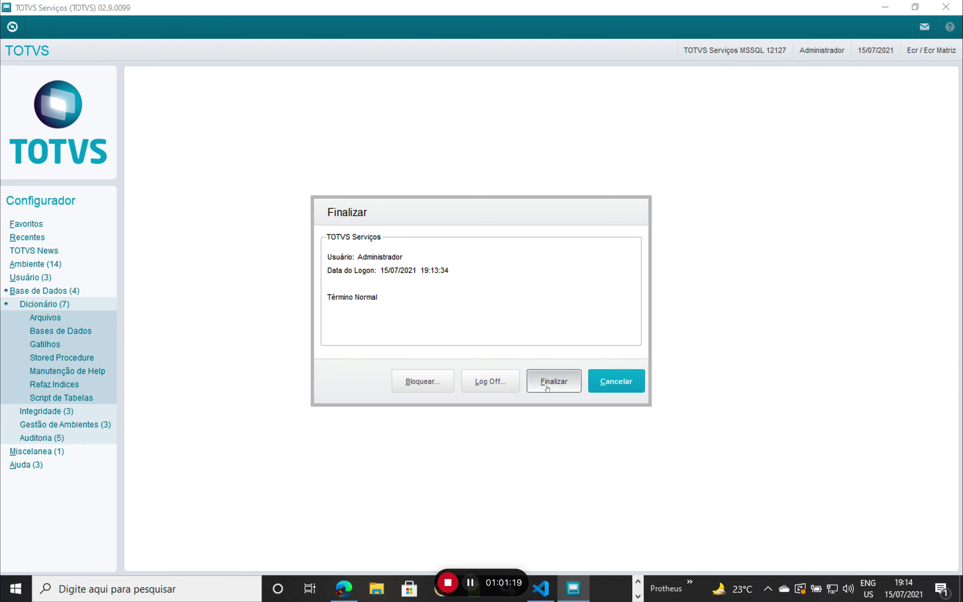
left_click(549, 382)
left_click(573, 588)
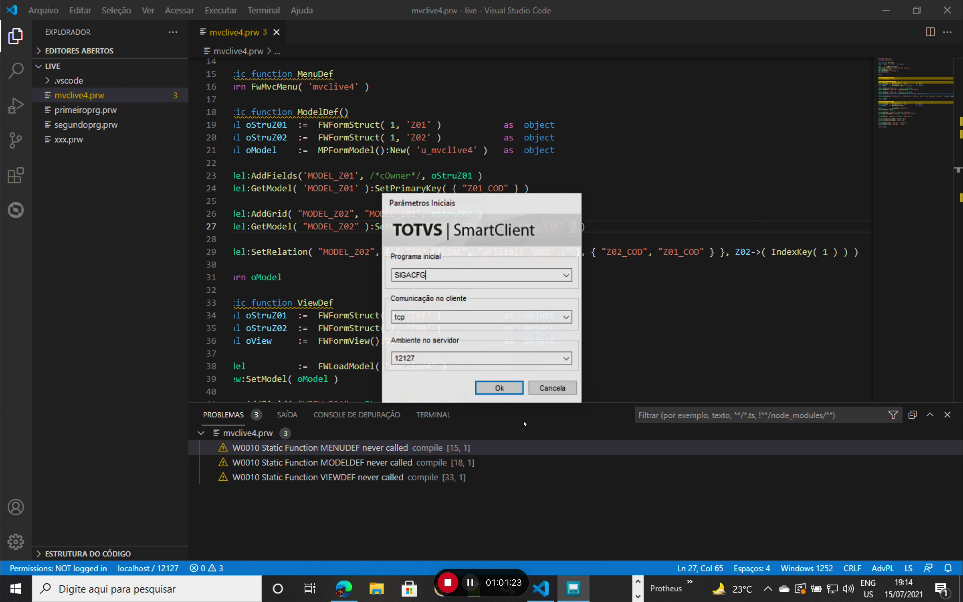
Start SmartClient with program SIGACOM and log in as the administrator.
key("BackSpace")
key("BackSpace")
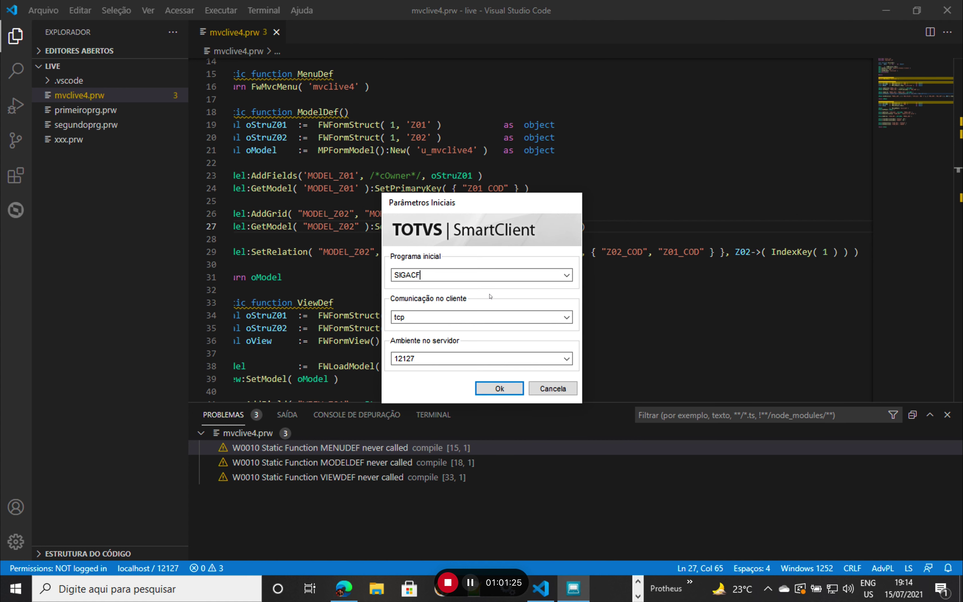
type("OM")
key("Return")
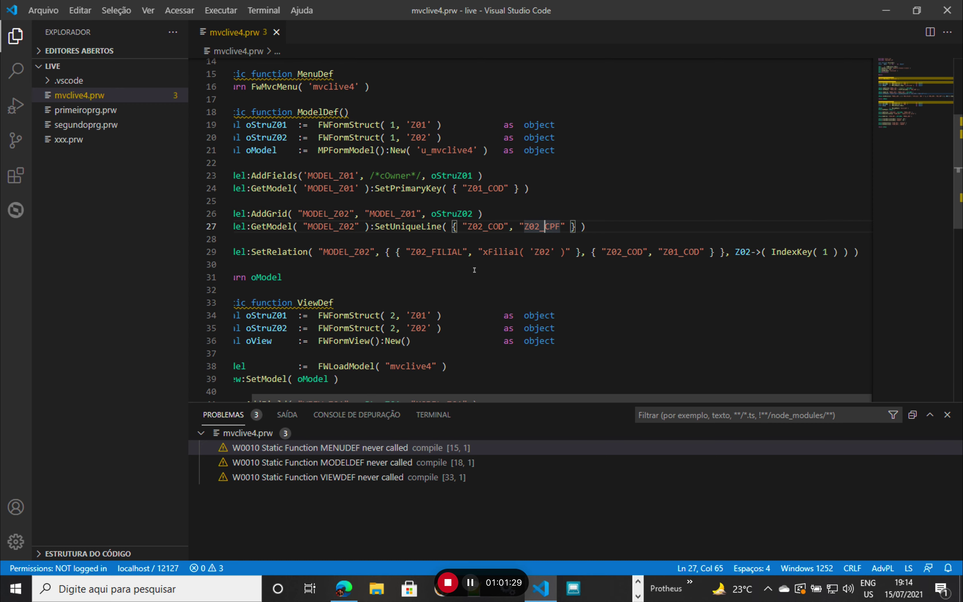
type("ADMIN")
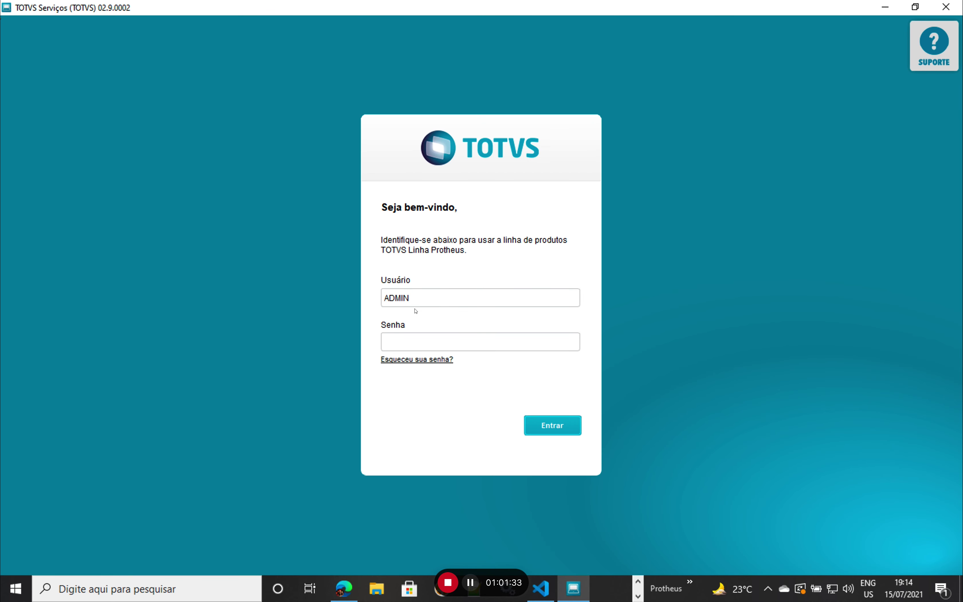
key("Return")
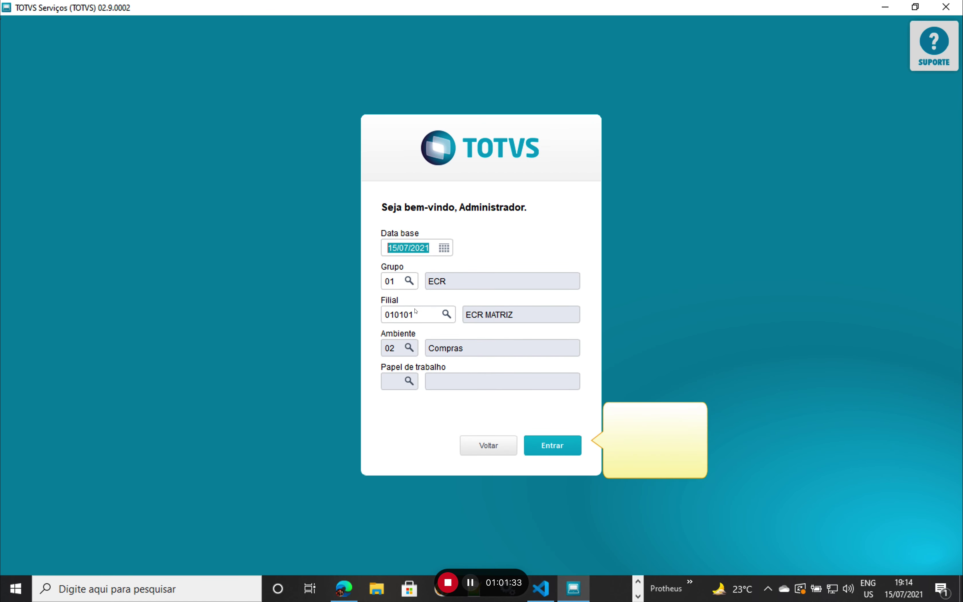
left_click(541, 443)
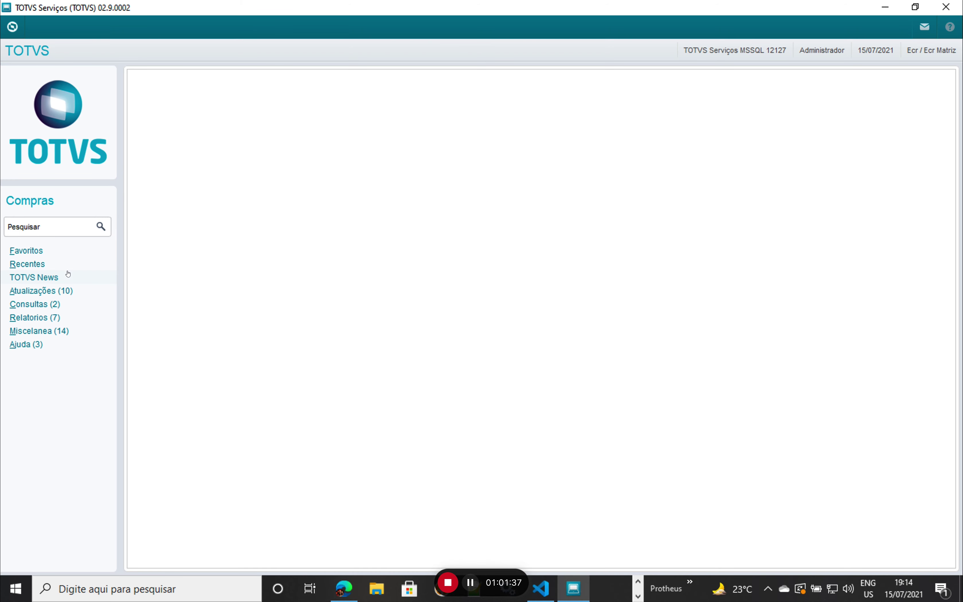
Open MVCLIVE4 from Atualizações > Cadastros and dismiss the licence renewal message.
left_click(62, 292)
left_click(65, 304)
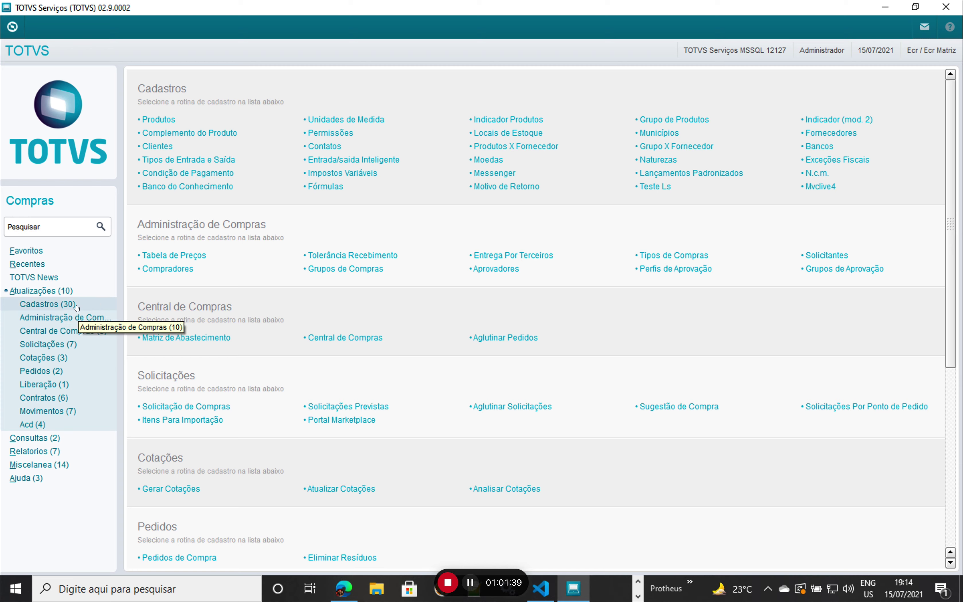
scroll(70, 382, "down", 5)
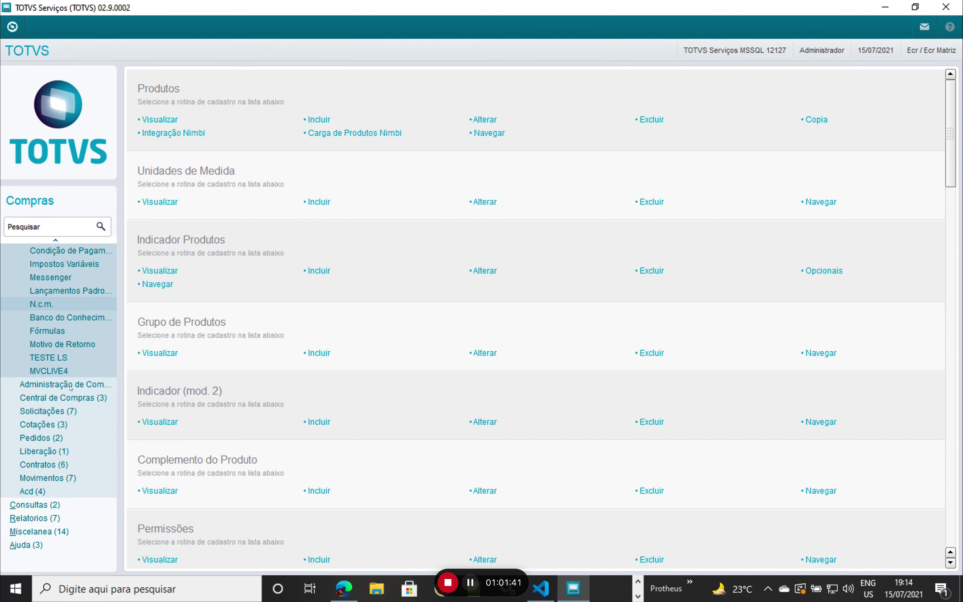
left_click(50, 371)
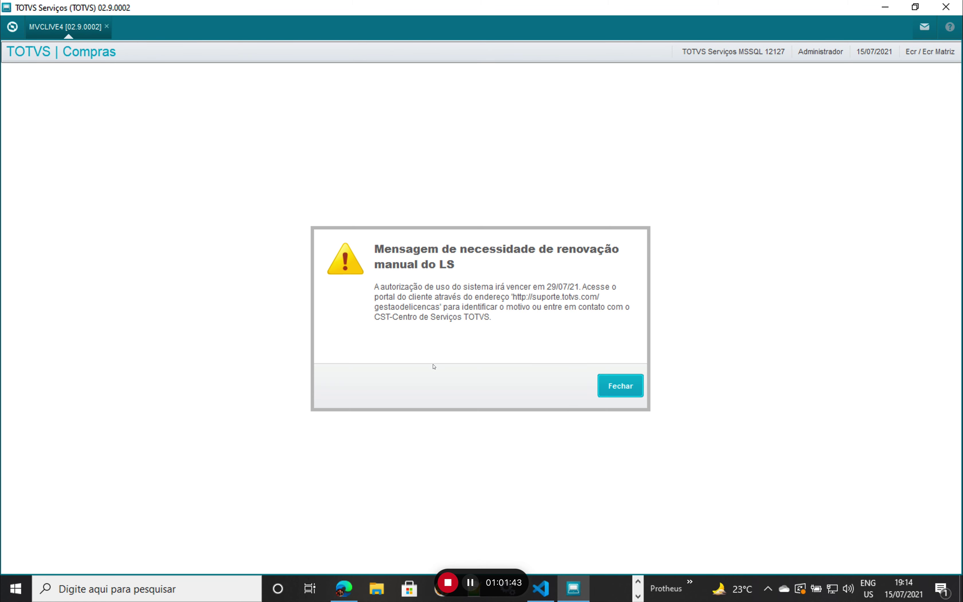
left_click(625, 386)
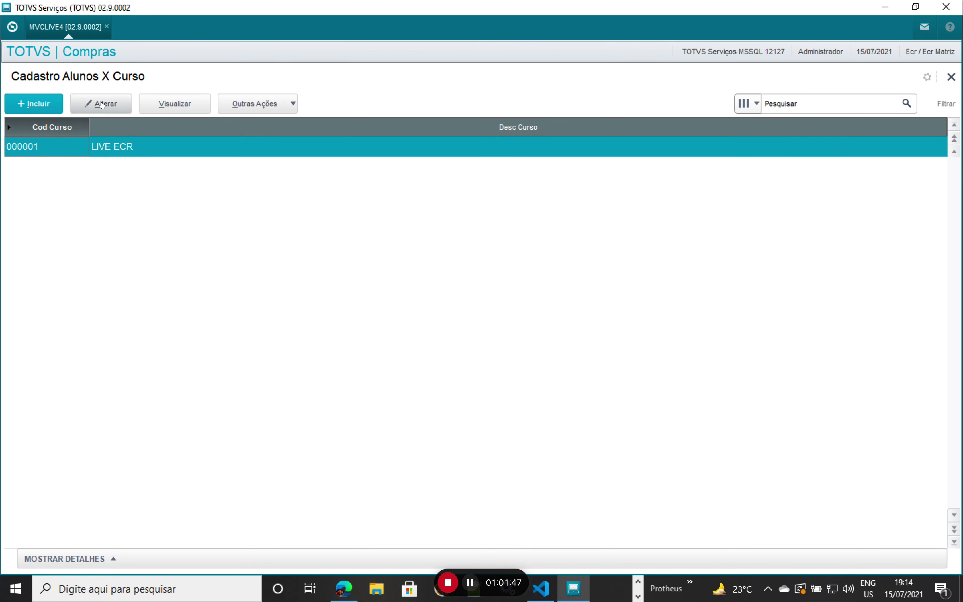
Start a new course with code 000002 and description 'CURSO ECR 2'.
left_click(103, 104)
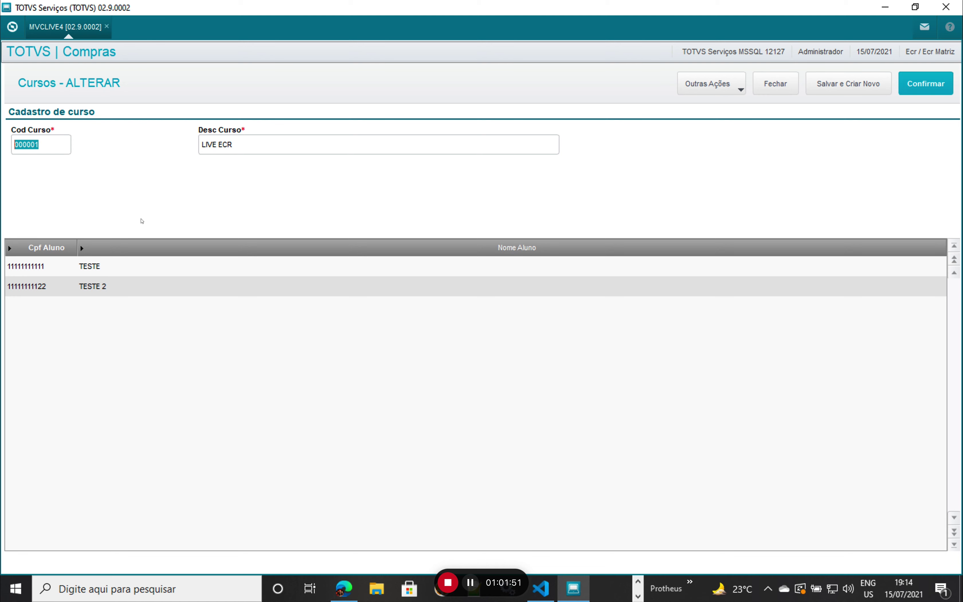
left_click(775, 84)
left_click(18, 100)
type("000001")
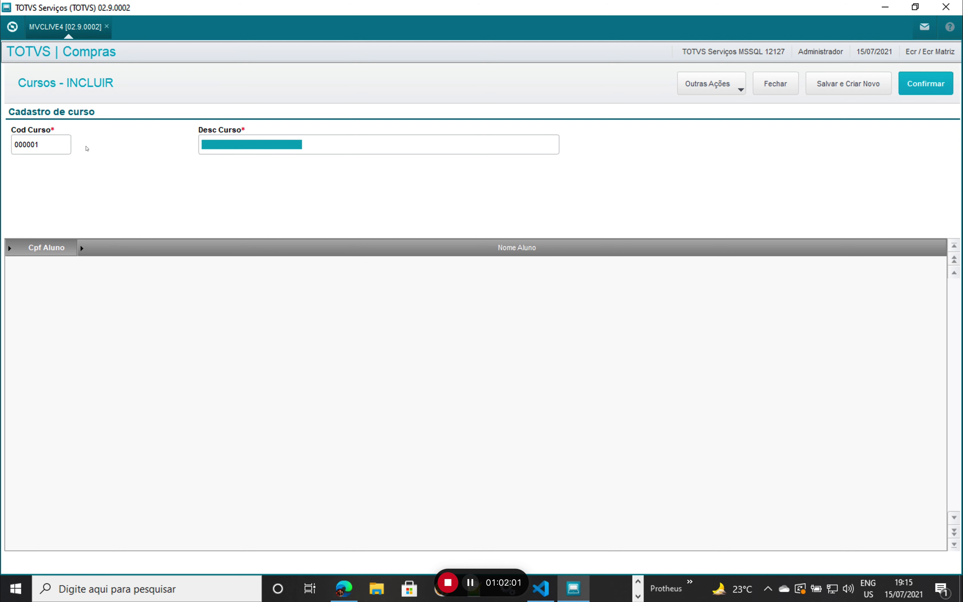
key("shift+Tab")
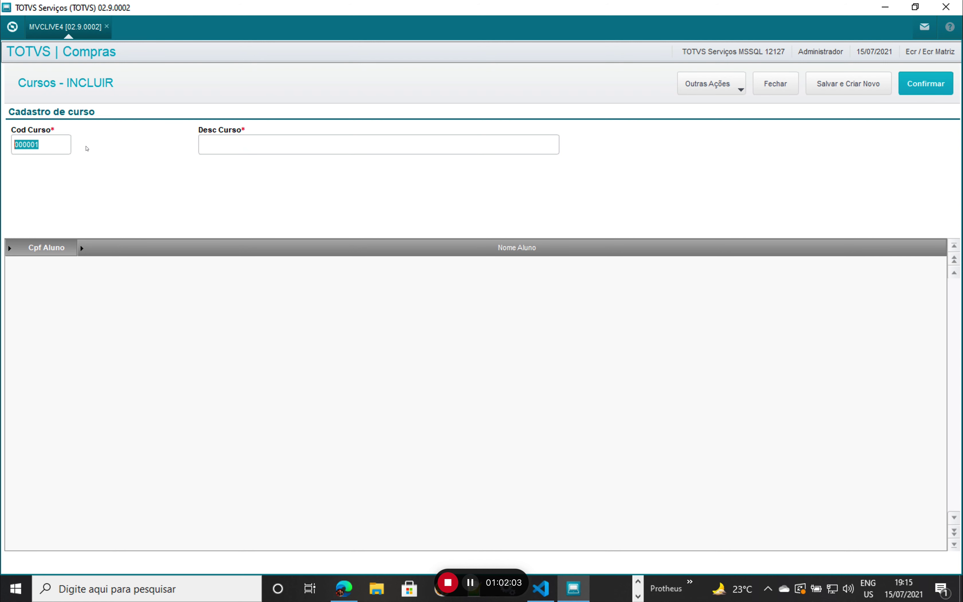
type("0000")
type("02")
type("CUR")
type("SO ECR")
type(" 2")
key("Tab")
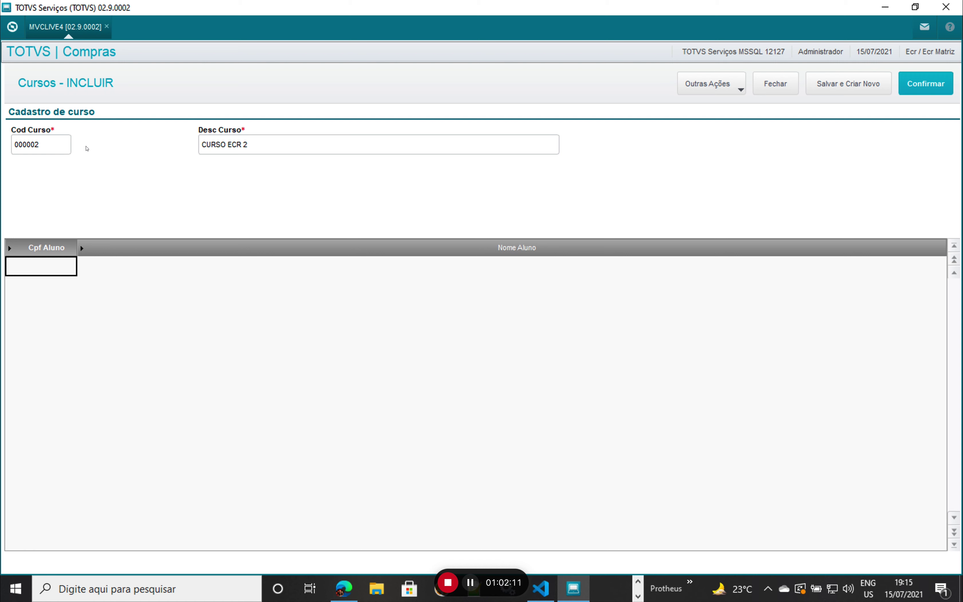
Add students TESTE and TESTE 2 with their ID numbers, then confirm the course.
type("11111")
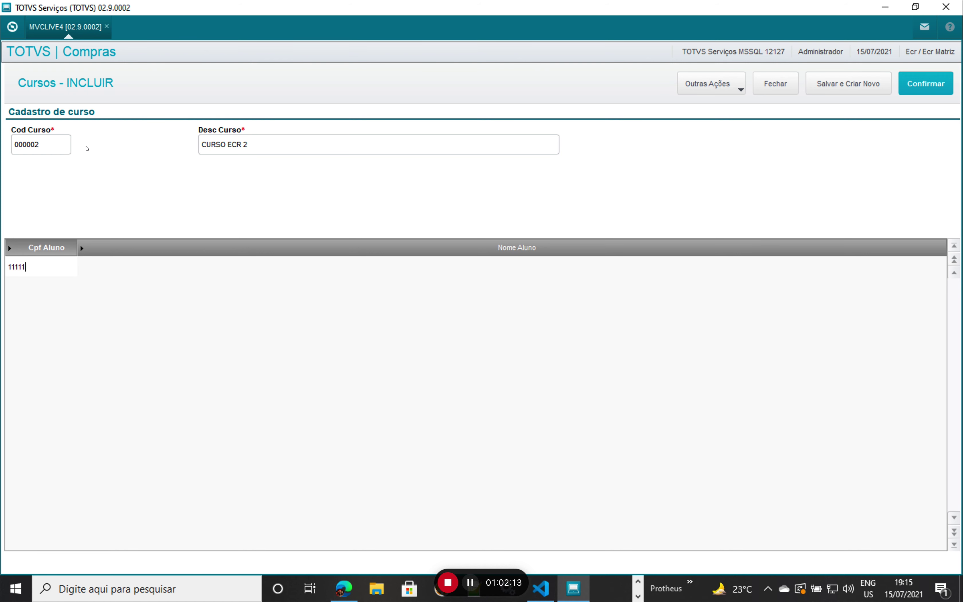
type("111111")
key("Return")
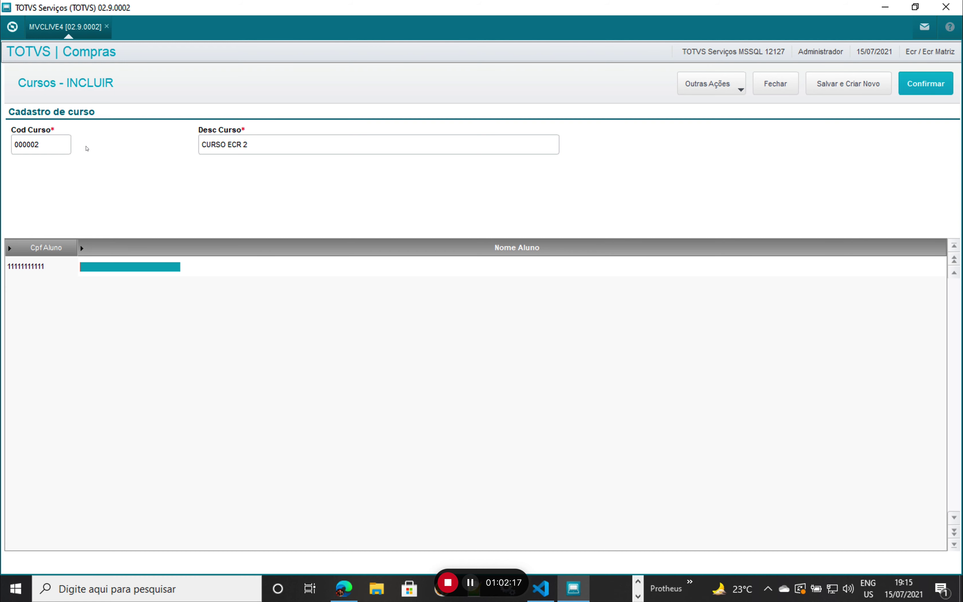
type("TESTE")
key("Return")
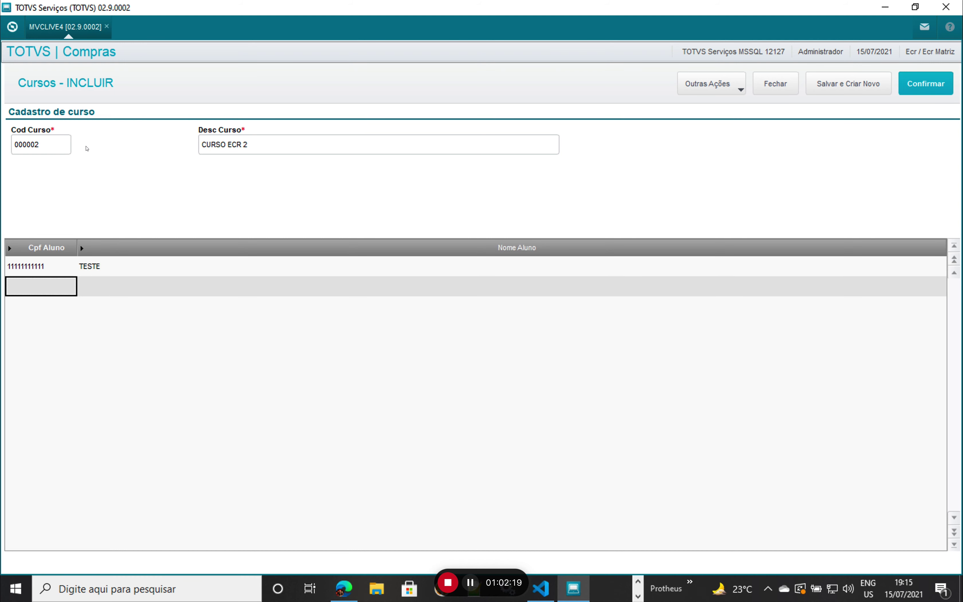
type("111")
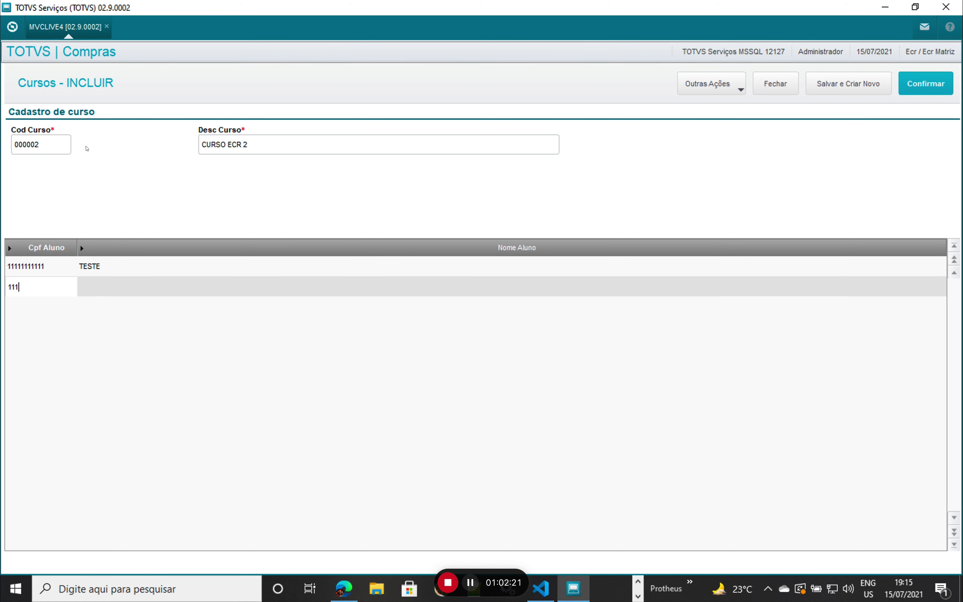
type("11111122")
key("Return")
type("TESFAD")
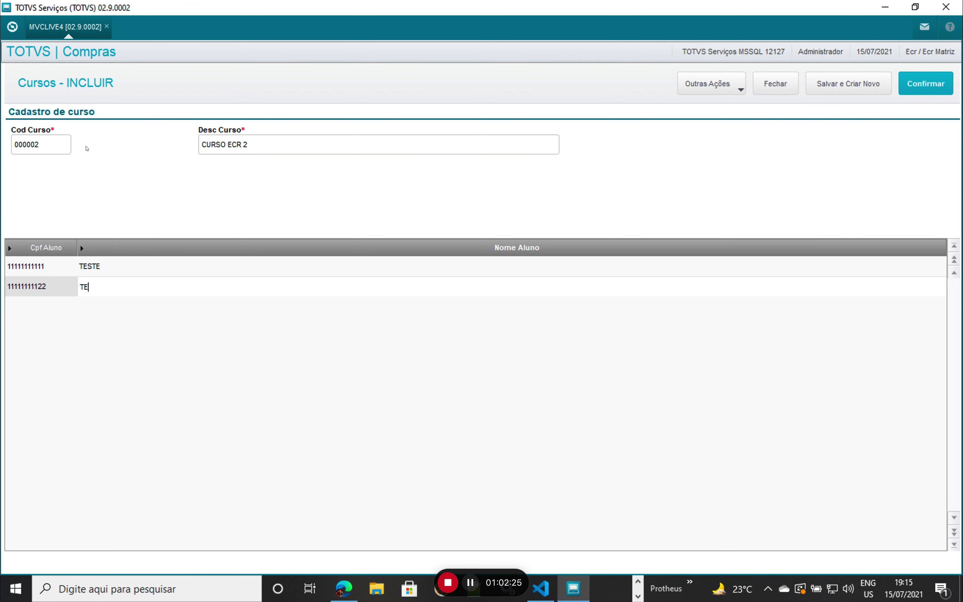
key("BackSpace")
key("BackSpace")
key("BackSpace")
type("TE 2")
key("Return")
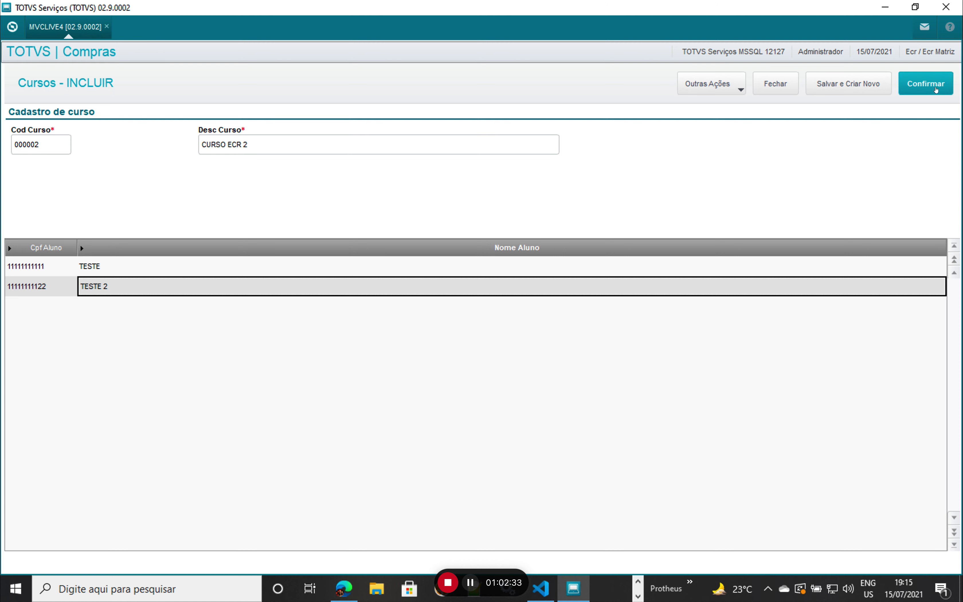
left_click(922, 86)
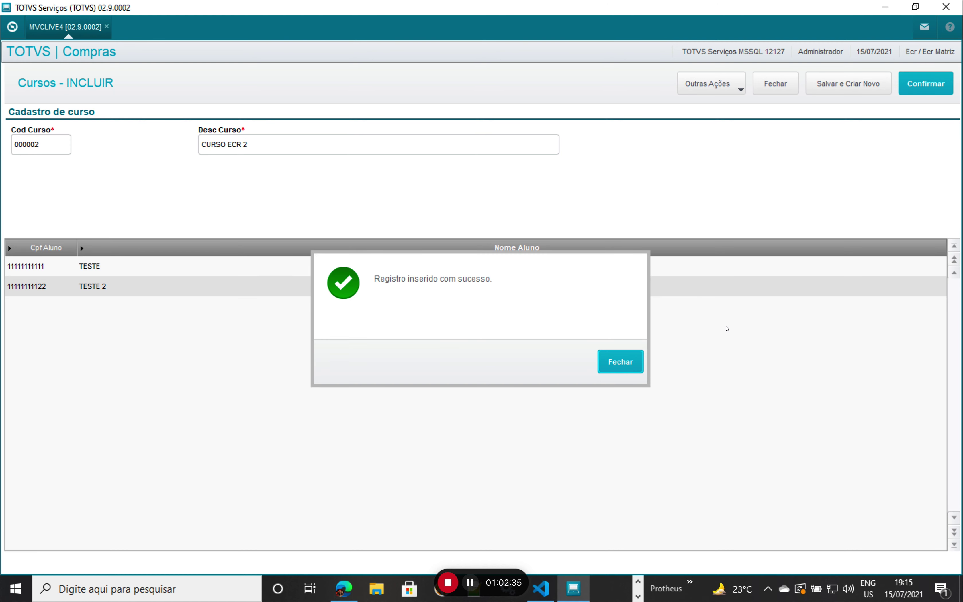
left_click(606, 362)
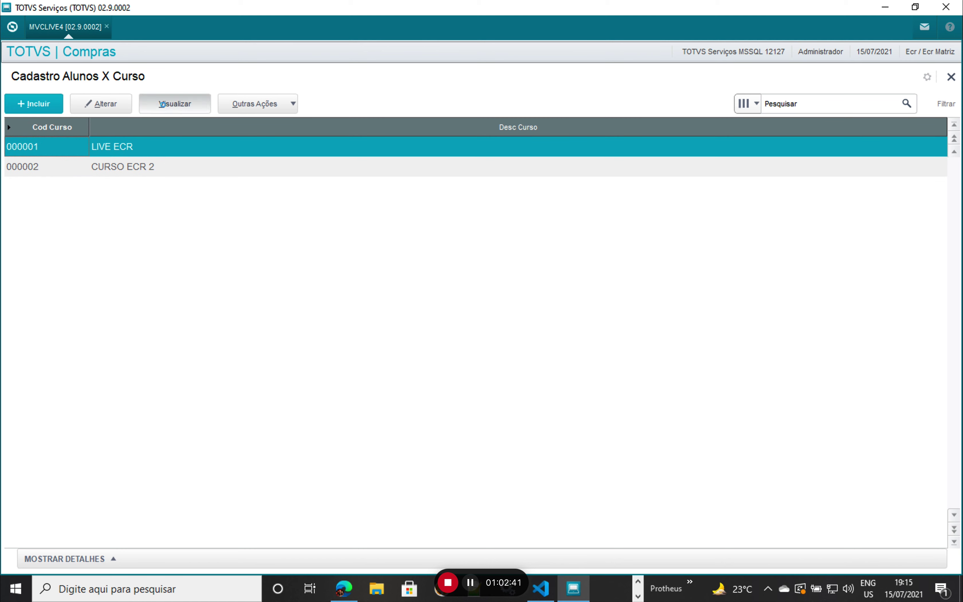
left_click(174, 104)
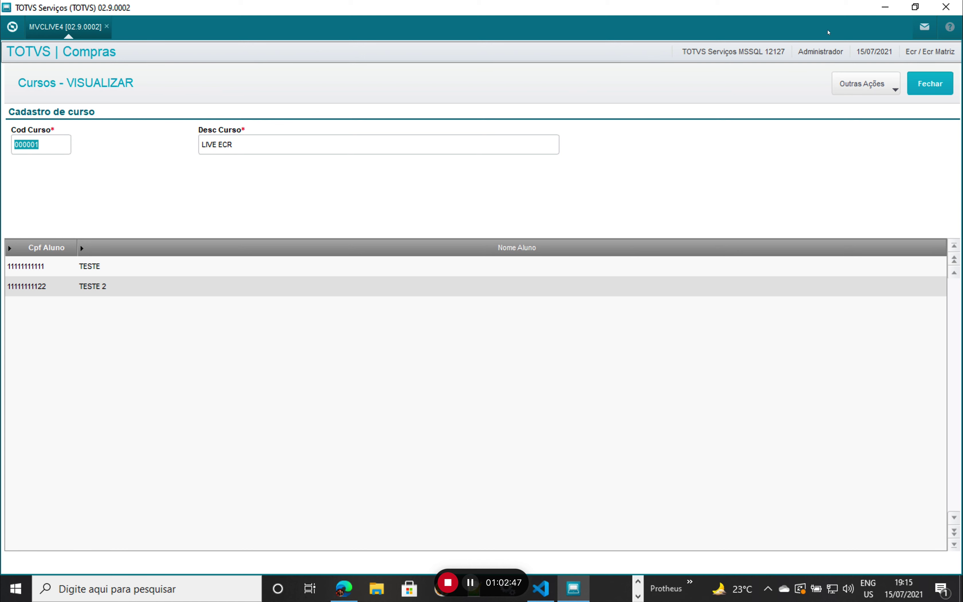
left_click(931, 84)
left_click(207, 172)
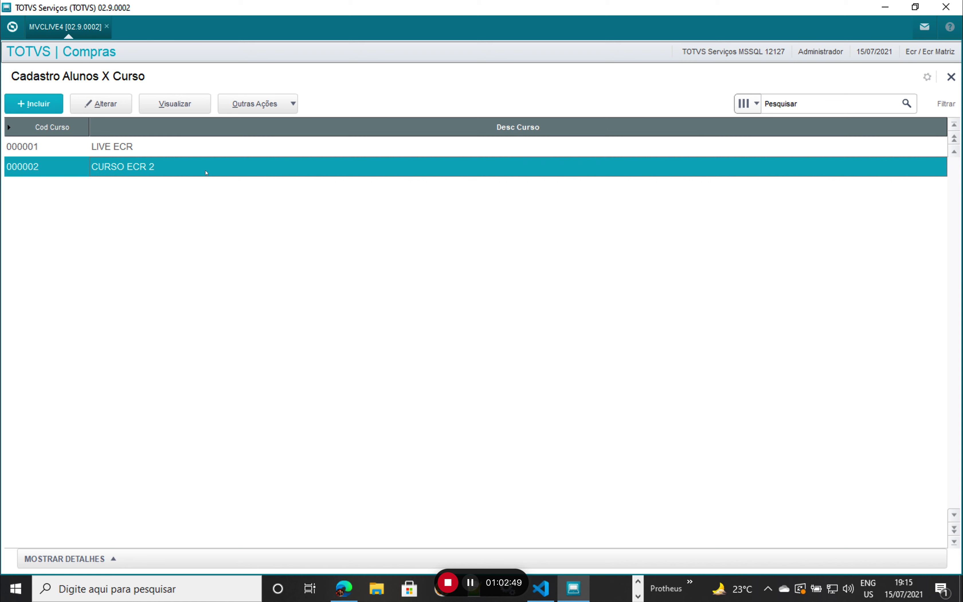
left_click(175, 109)
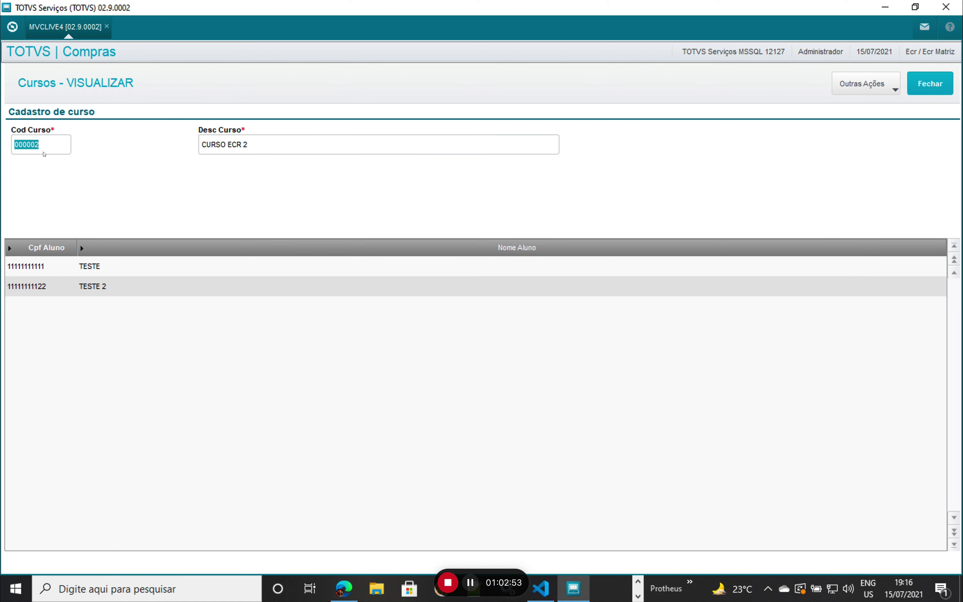
left_click(919, 91)
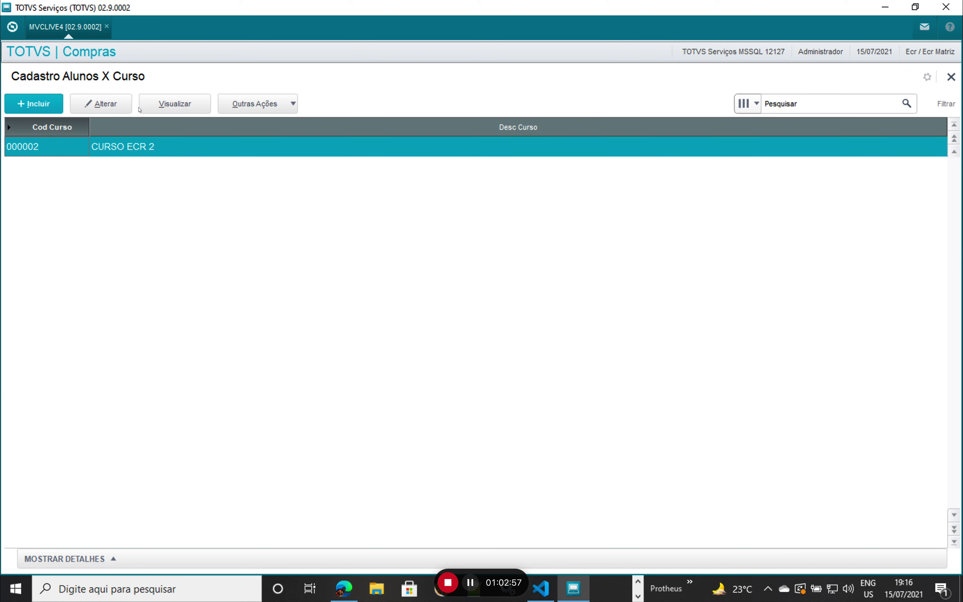
left_click(115, 107)
Append ' CURSO 2' to both student names (TESTE CURSO 2, TESTE 2 CURSO 2) and confirm.
double_click(151, 268)
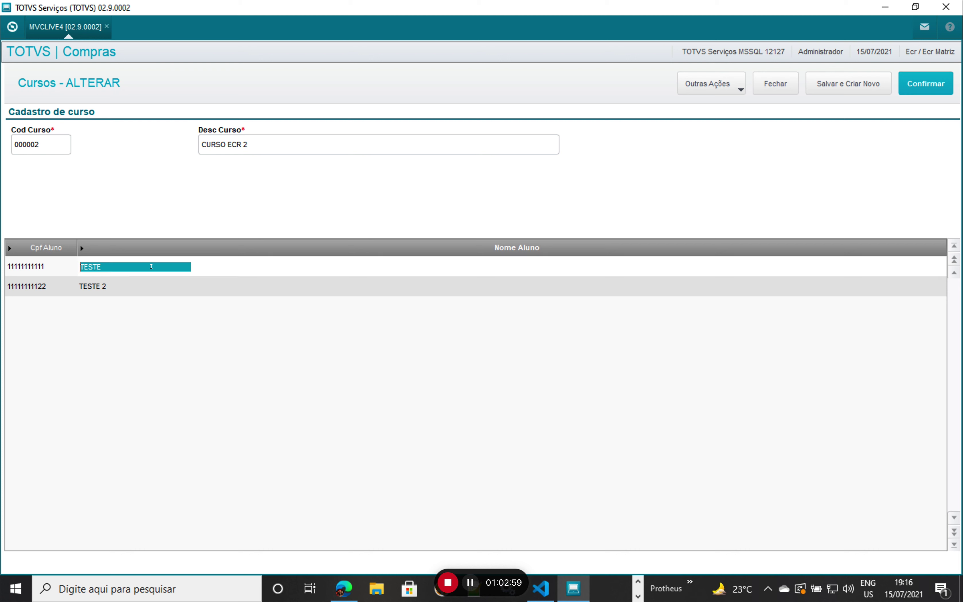
left_click(152, 266)
type("CURSO 2")
key("Return")
double_click(141, 286)
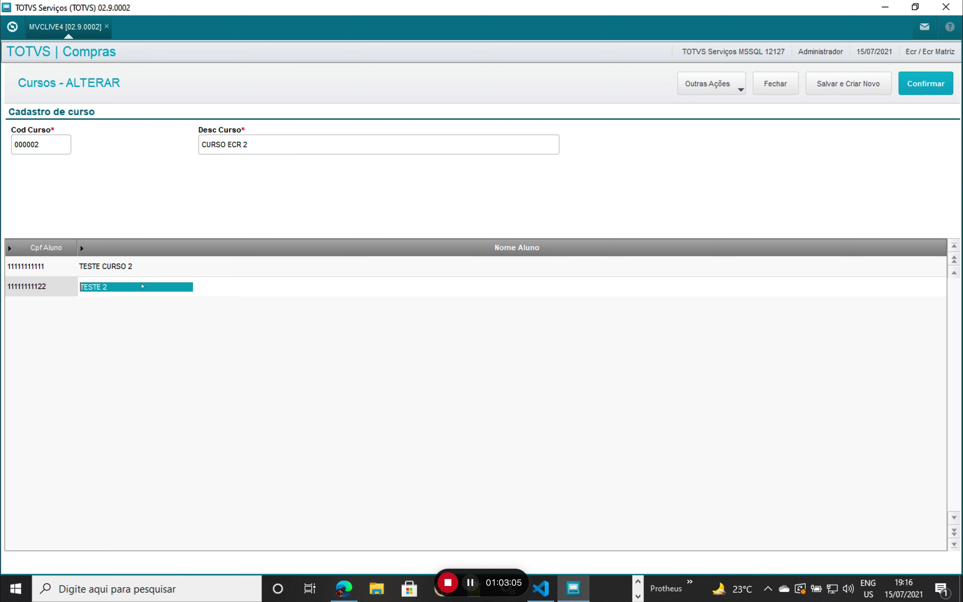
key("Right")
key("Right")
key("Right")
key("Right")
key("Right")
key("Right")
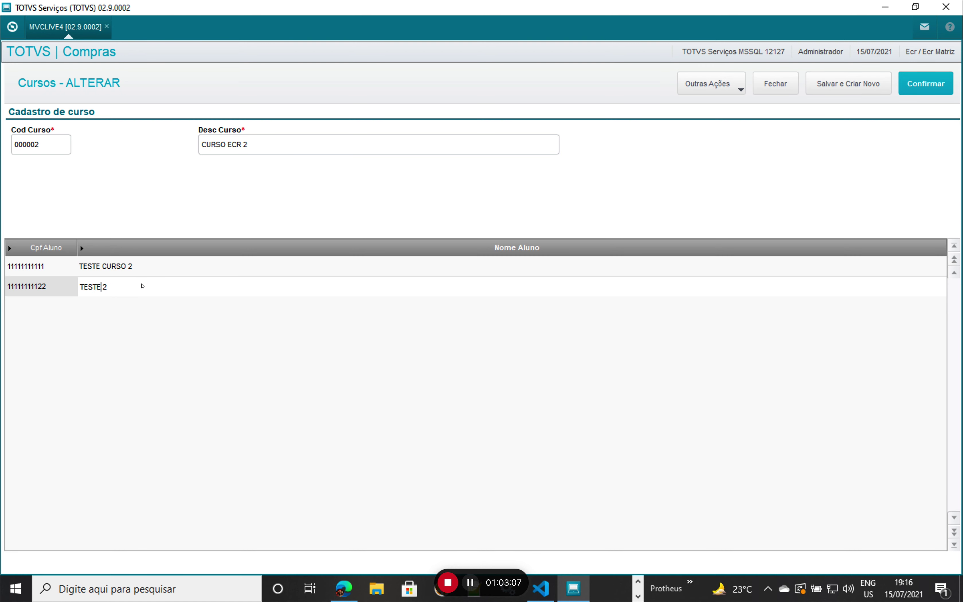
type("CURSO 2")
key("Return")
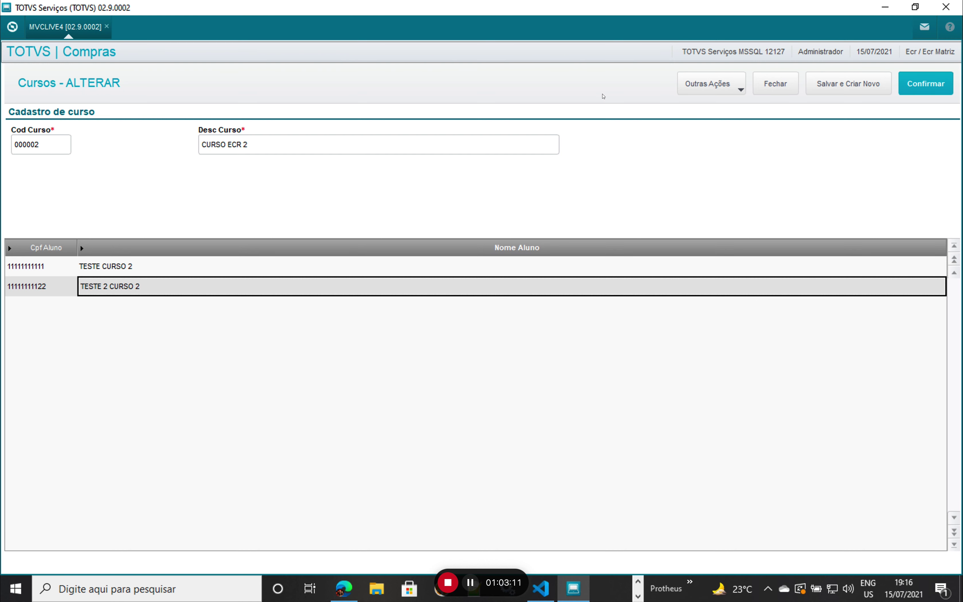
left_click(912, 95)
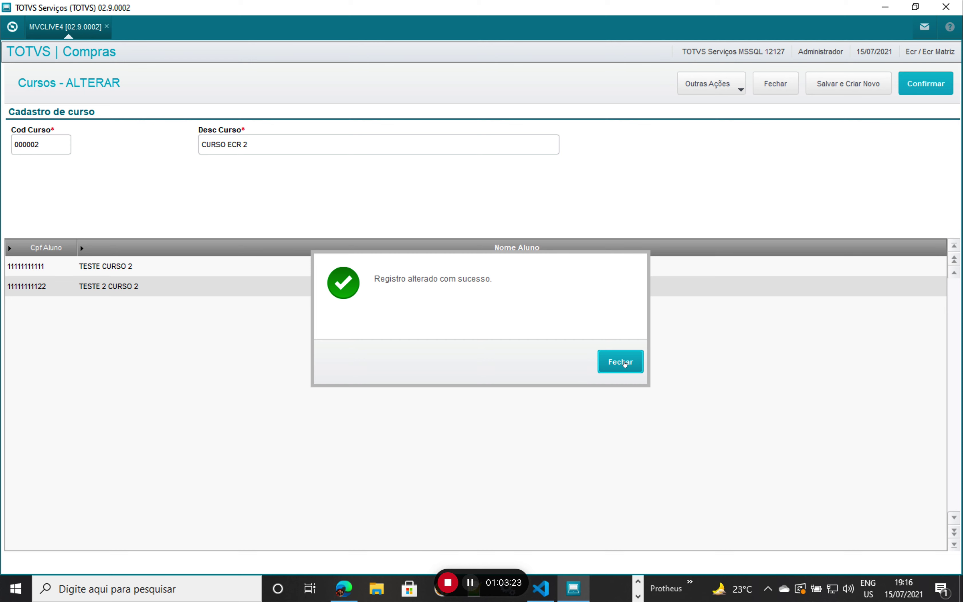
left_click(625, 363)
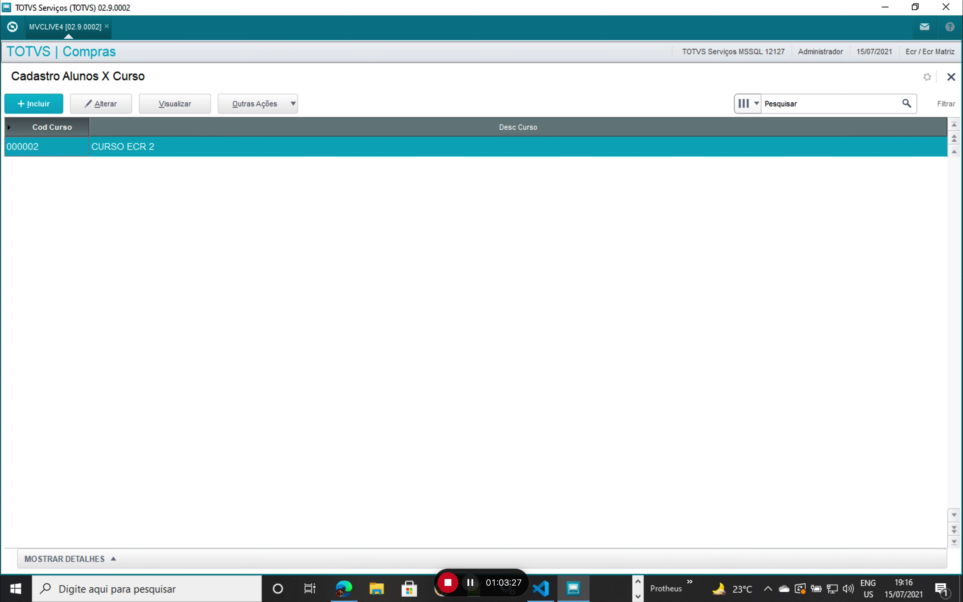
Bring course 000001 into view and briefly check the source code in VS Code.
left_click(958, 139)
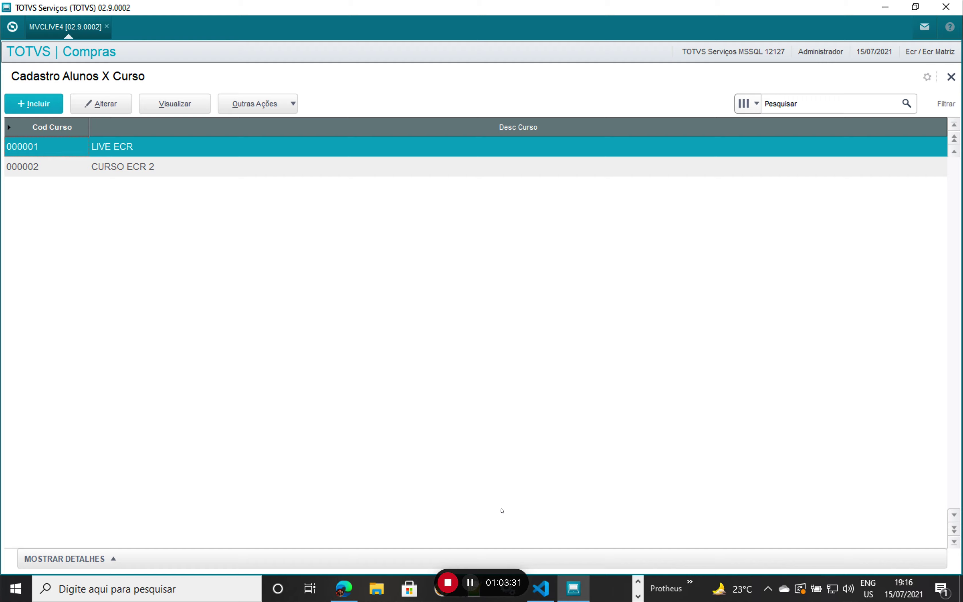
left_click(542, 588)
left_click_drag(277, 277, 234, 124)
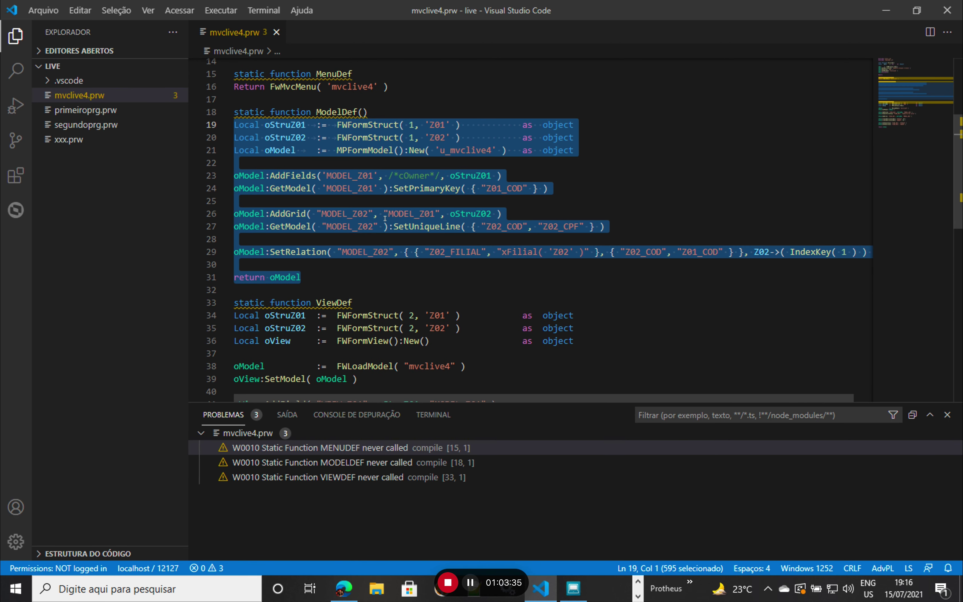
left_click(581, 597)
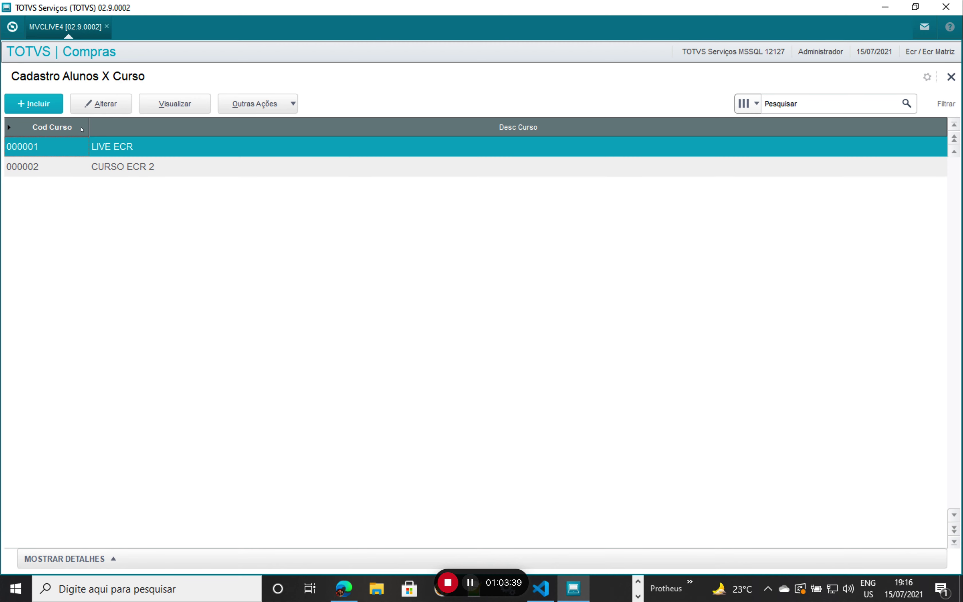
View course 000001, then course 000002, read-only to compare their student names.
left_click(165, 109)
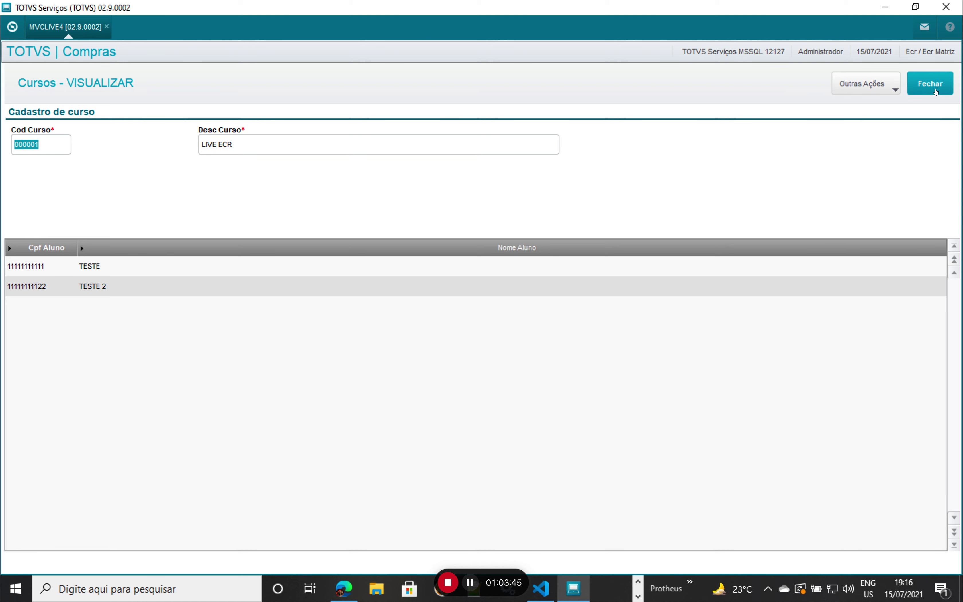
left_click(930, 83)
left_click(33, 168)
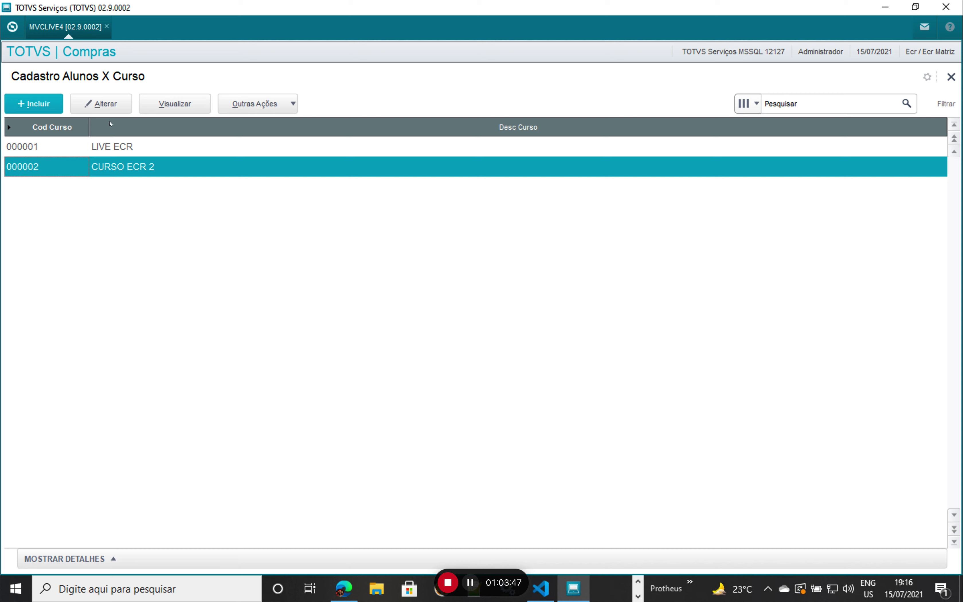
left_click(164, 110)
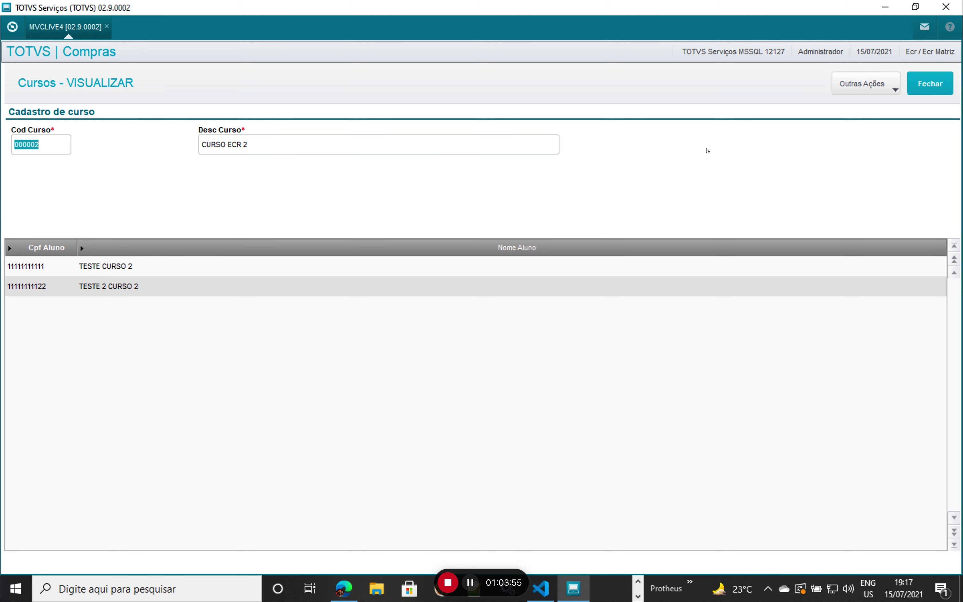
left_click(923, 88)
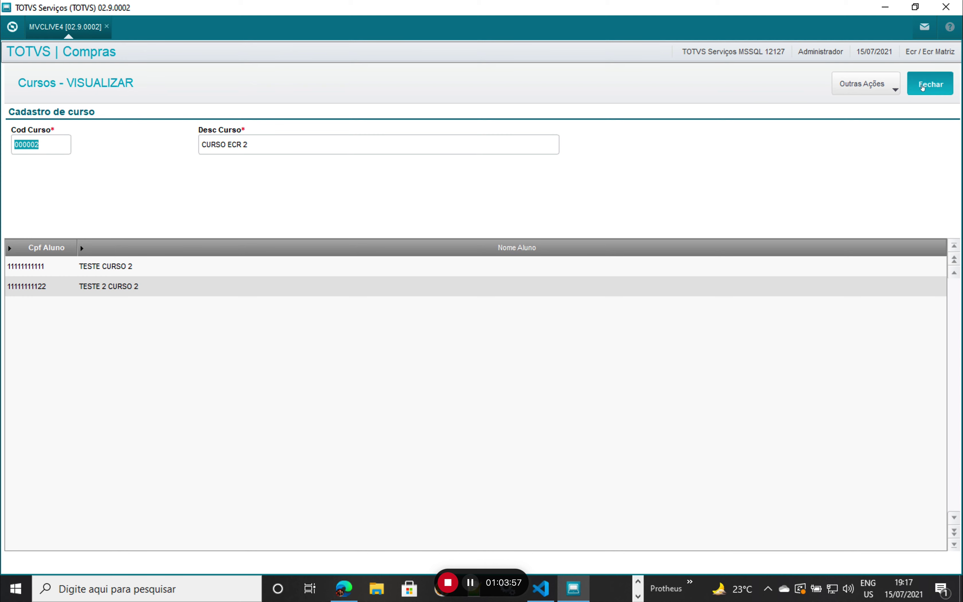
Close the course browse, hide the mvclive4.prw Problems panel, and bring the TDN browser forward.
left_click(951, 77)
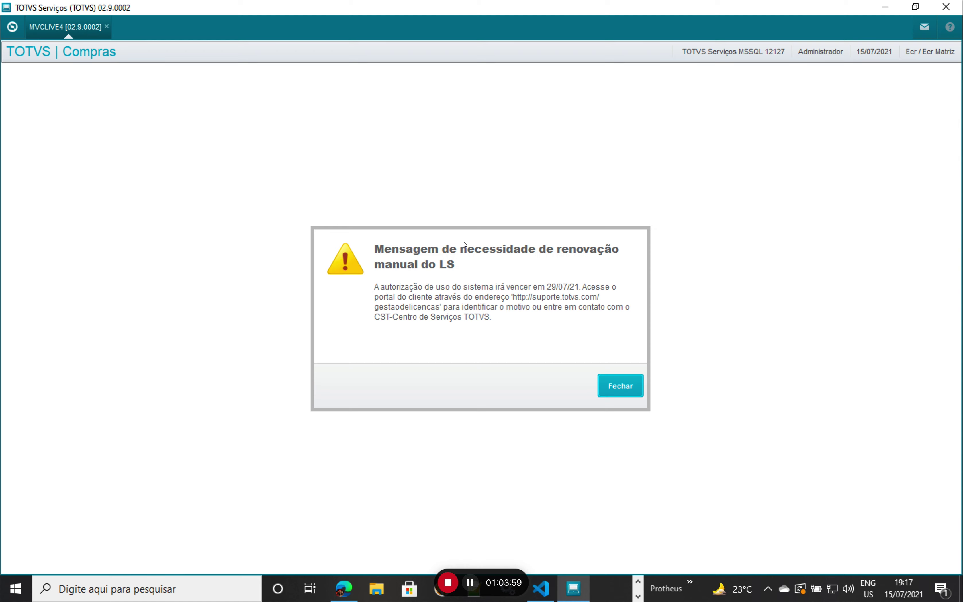
left_click(620, 386)
left_click(541, 589)
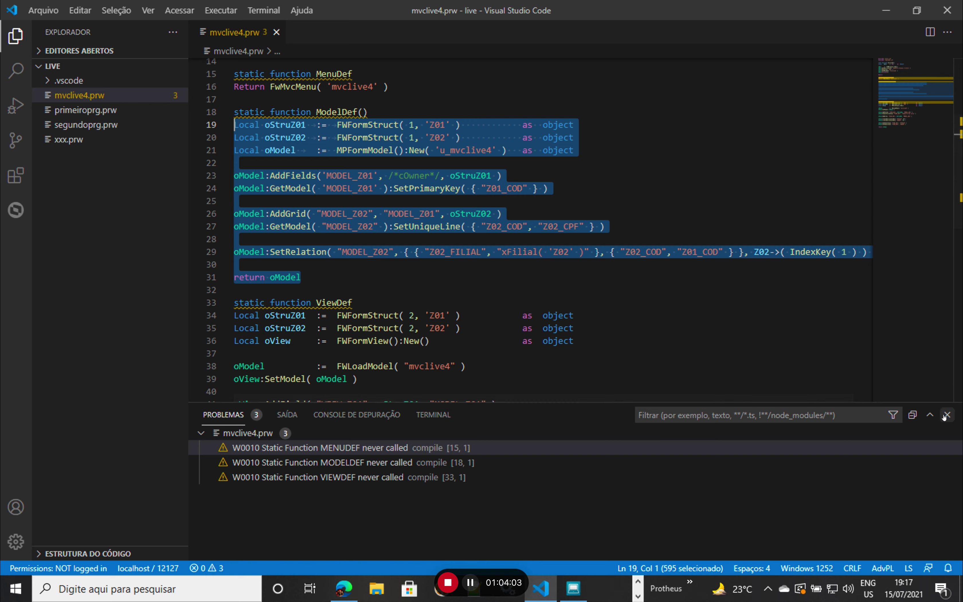
key("ctrl+j")
scroll(359, 317, "up", 3)
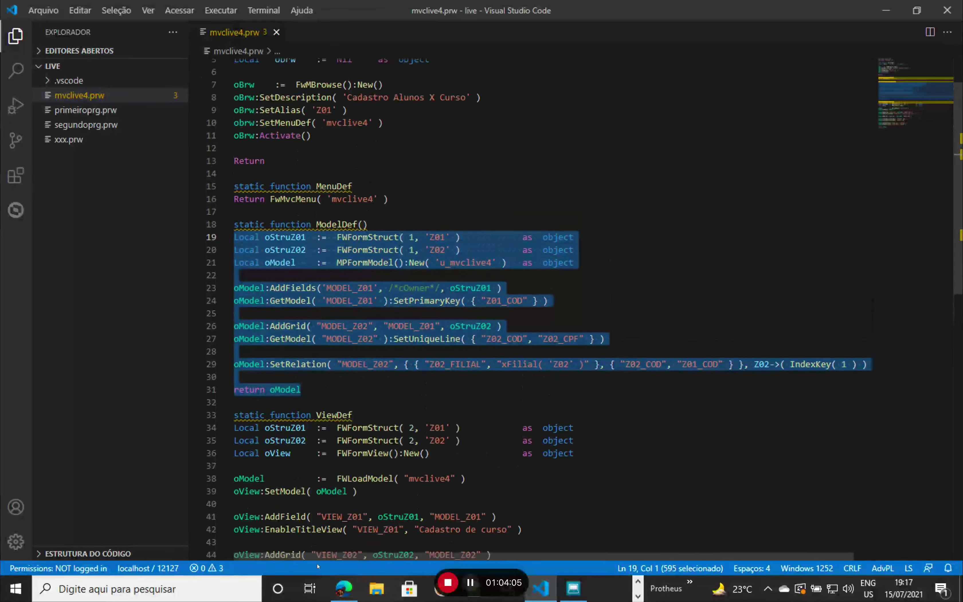
left_click(335, 584)
scroll(175, 239, "up", 10)
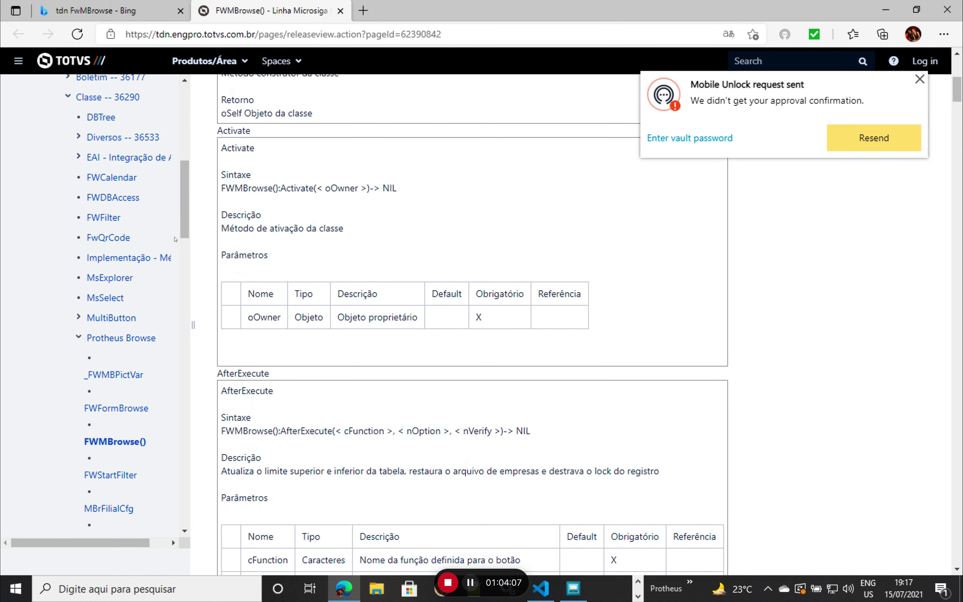
Search the web for 'TDN MVC'.
left_click(374, 39)
type("TDN ")
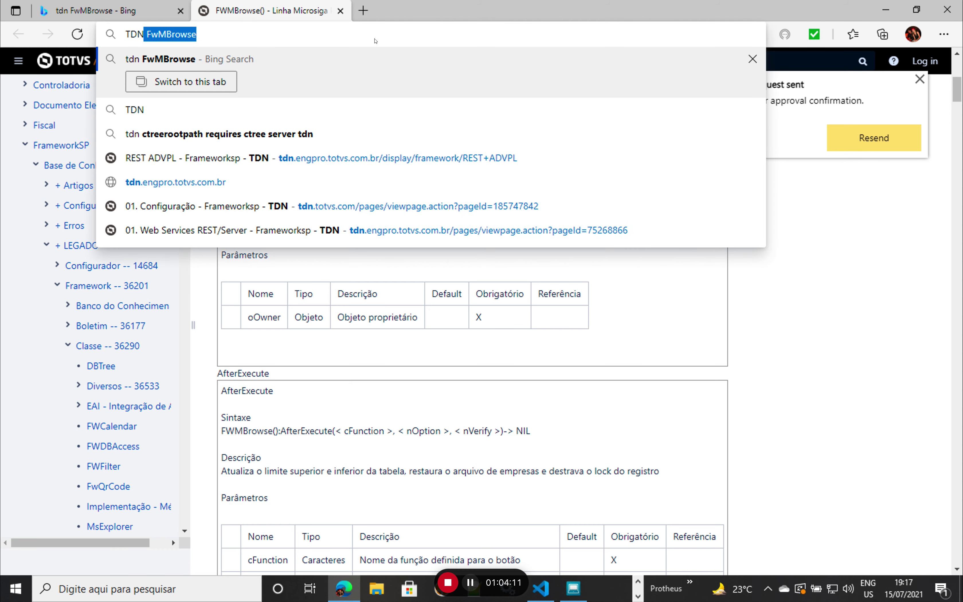
type("MVC")
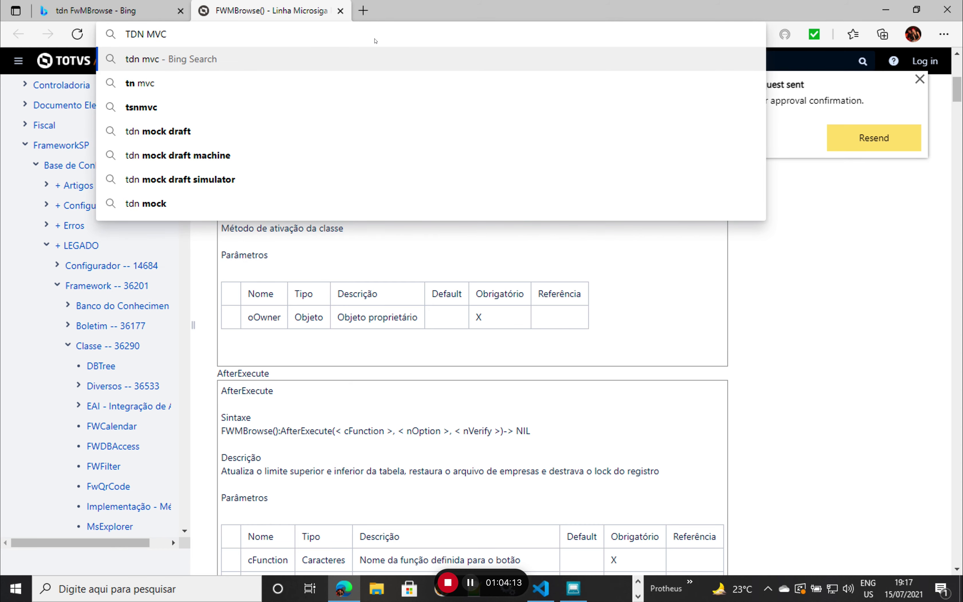
key("Return")
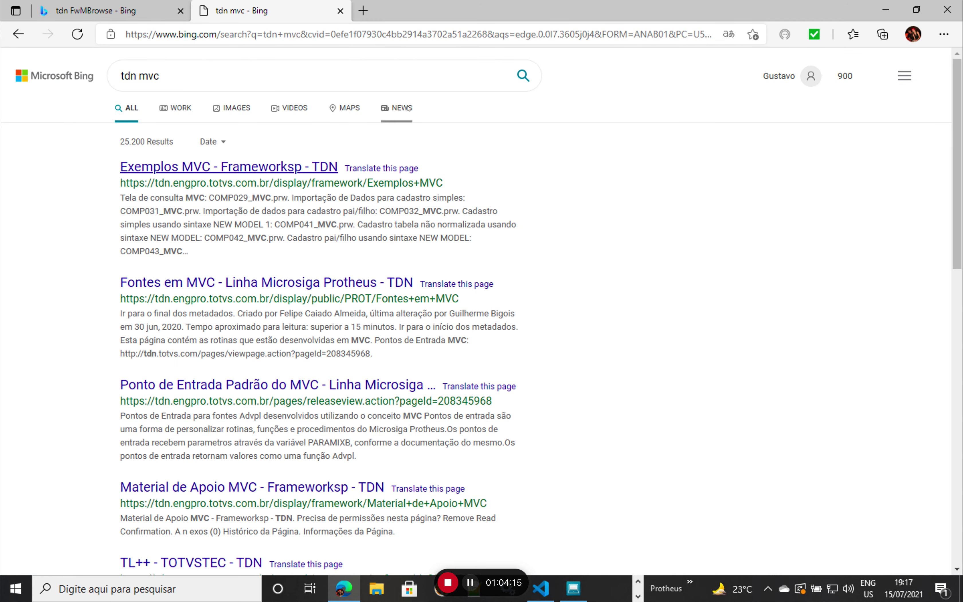
Go through Exemplos MVC and Material de Apoio MVC to the 'AdvPl utilizando MVC' page.
left_click(202, 169)
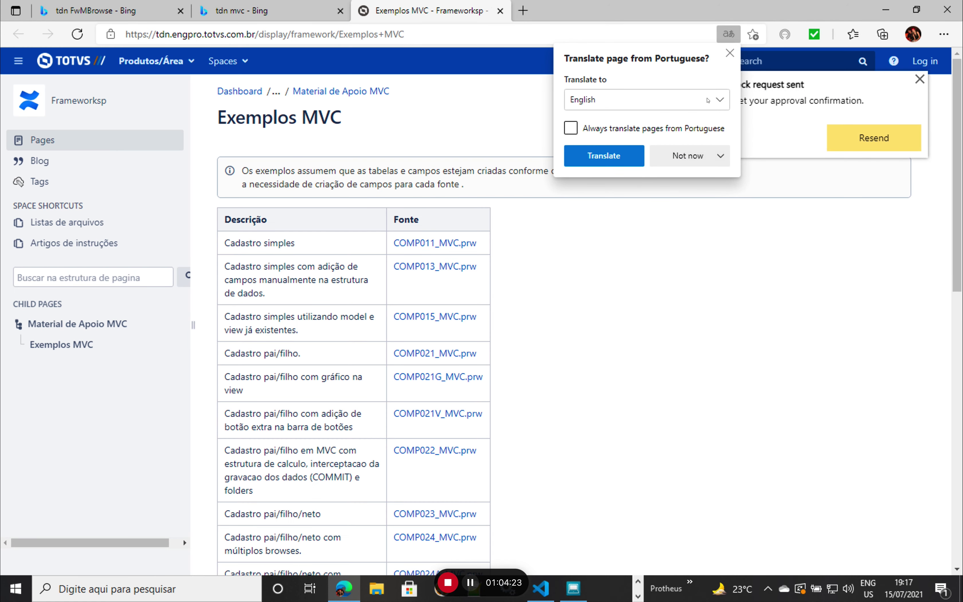
left_click(732, 56)
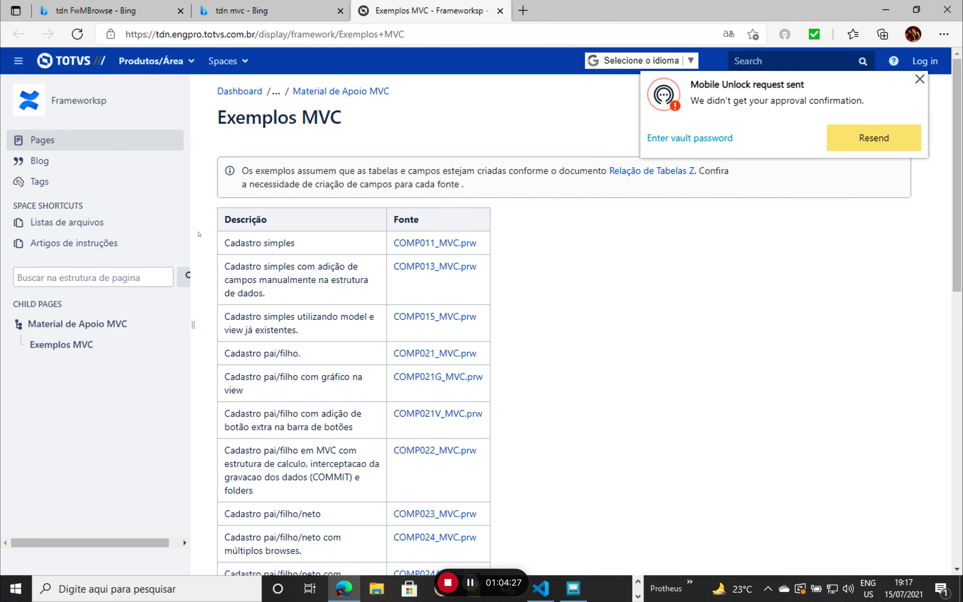
left_click(75, 324)
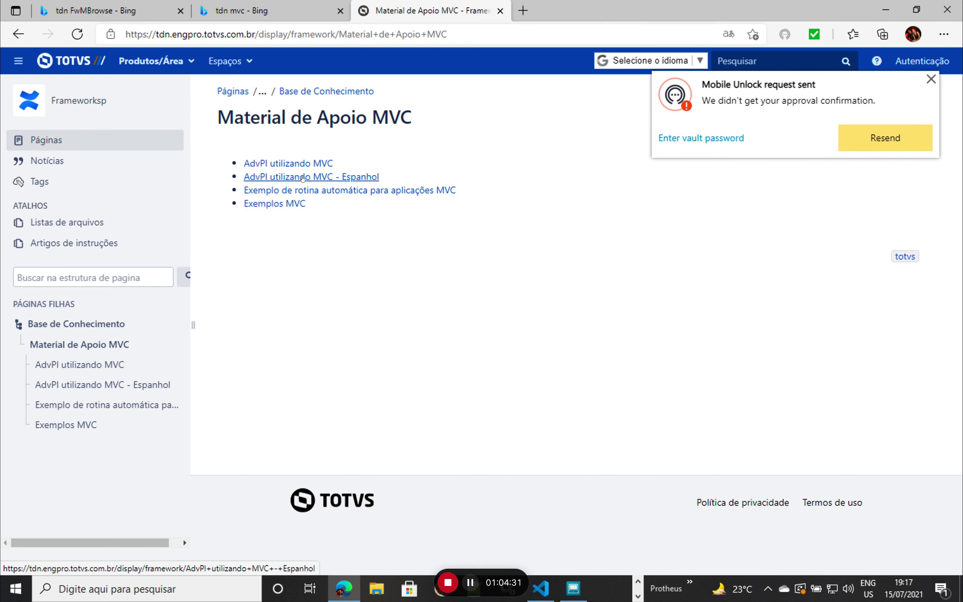
left_click(309, 165)
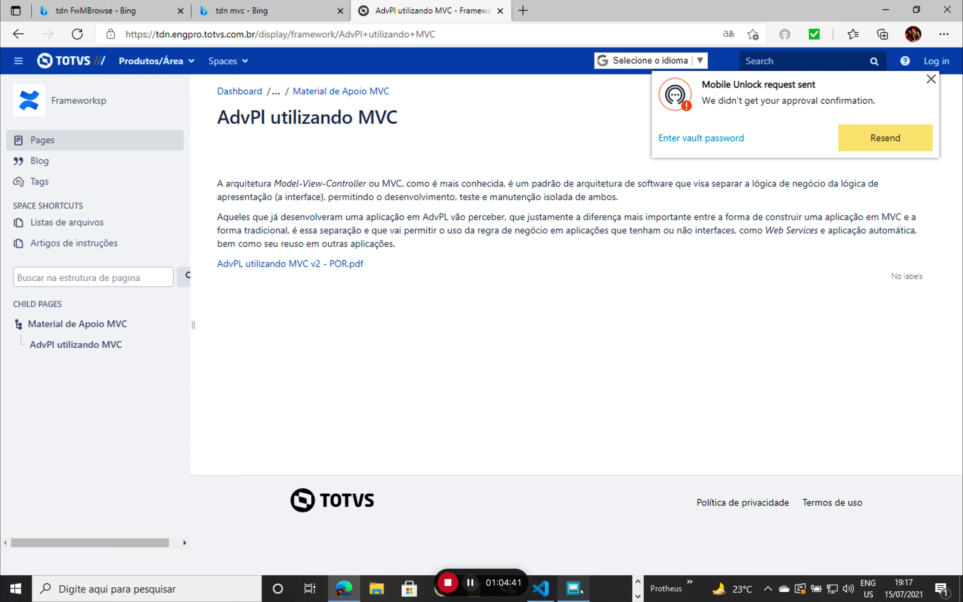
mouse_move(581, 590)
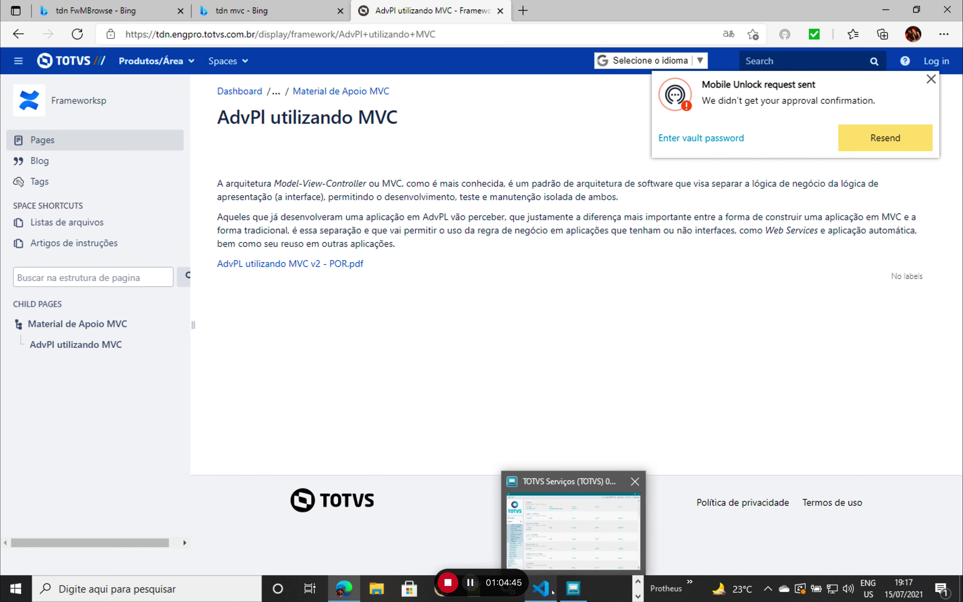
Return to the mvclive4.prw source in VS Code and highlight the browse function, MenuDef and ModelDef code.
left_click(541, 589)
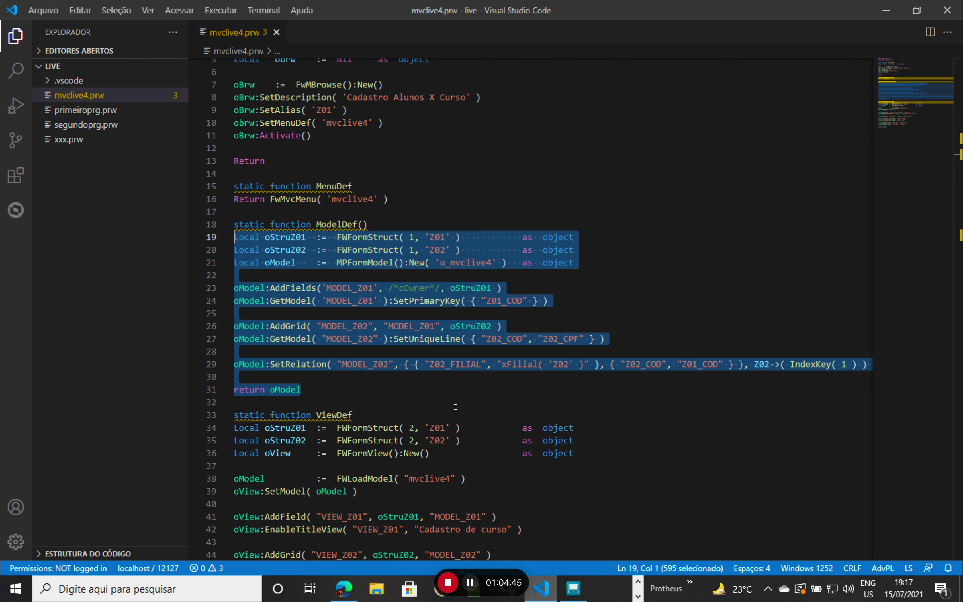
scroll(446, 192, "up", 2)
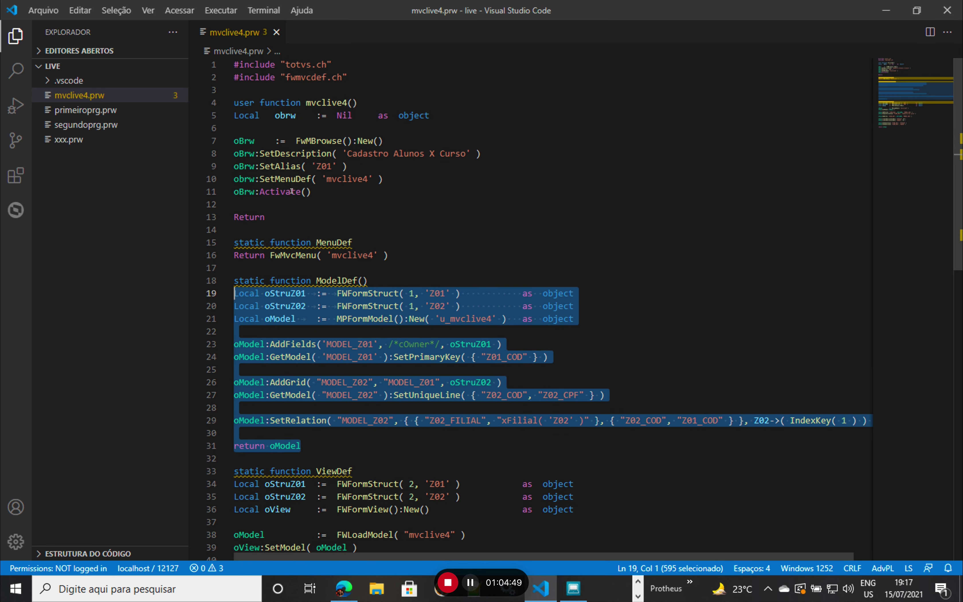
left_click_drag(265, 218, 234, 103)
left_click_drag(235, 242, 311, 449)
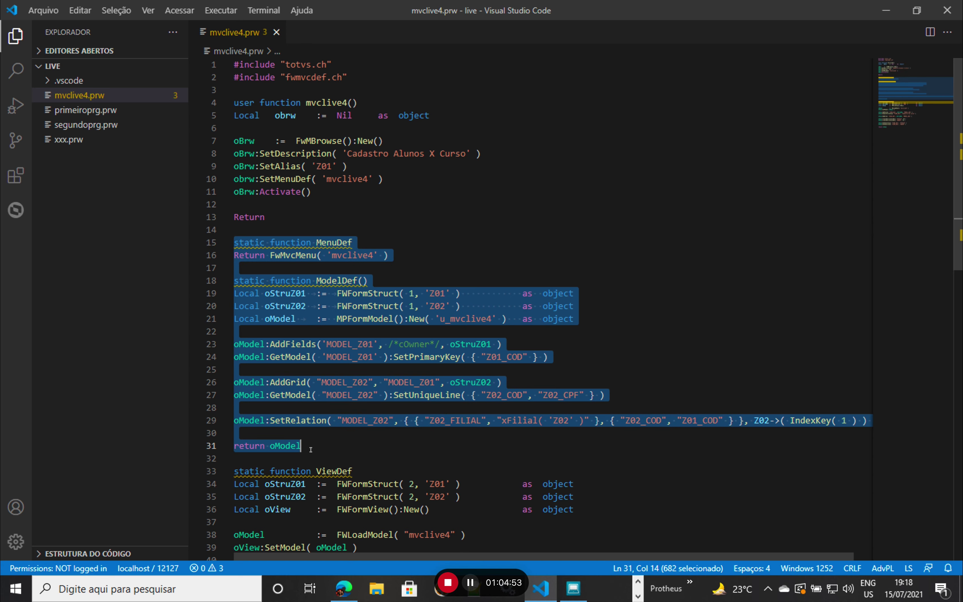
scroll(311, 450, "down", 8)
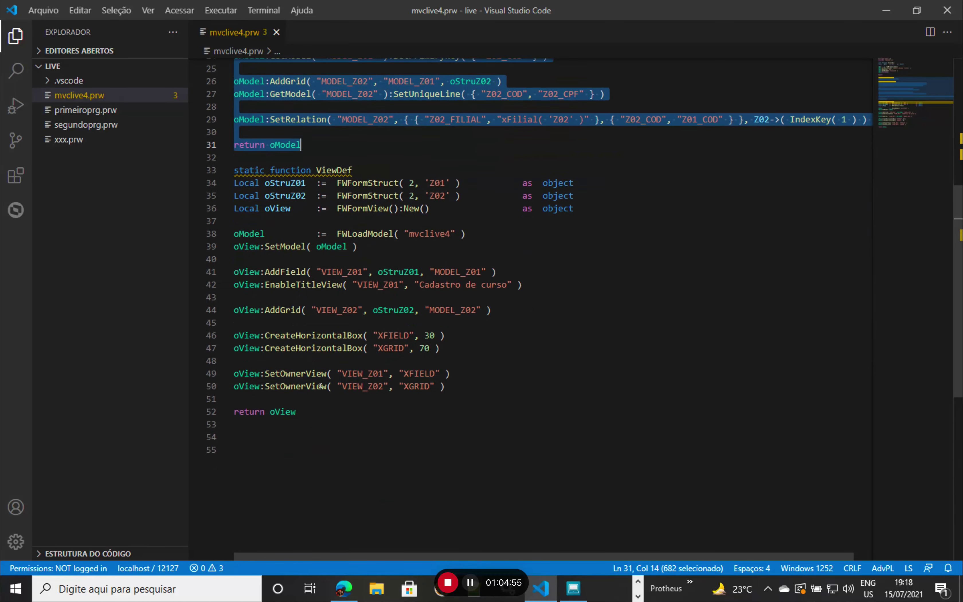
scroll(320, 386, "up", 7)
Highlight MenuDef (lines 15–16), ModelDef (lines 18–31) and the ViewDef function name on line 33.
left_click_drag(389, 205, 207, 196)
left_click_drag(334, 399, 233, 229)
left_click_drag(235, 423, 308, 508)
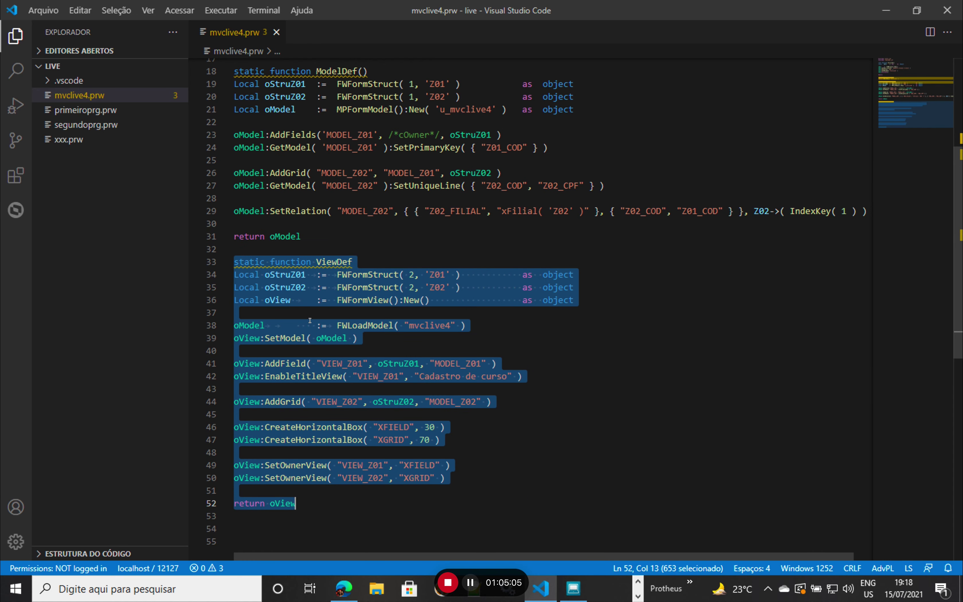
double_click(335, 262)
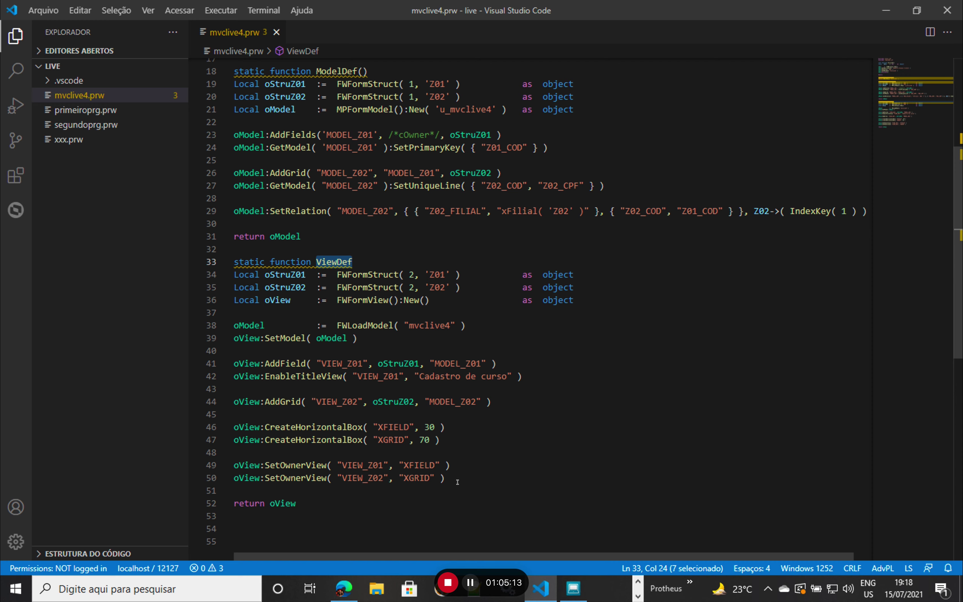
scroll(654, 326, "up", 5)
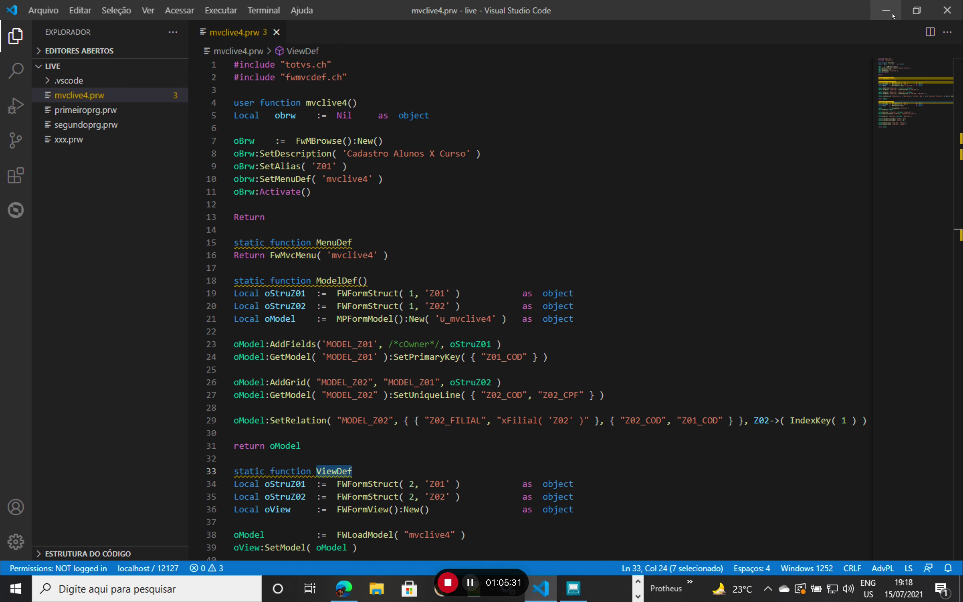
Minimize VS Code and run MVCLIVE4 in Protheus, dismissing the license renewal warning.
left_click(894, 16)
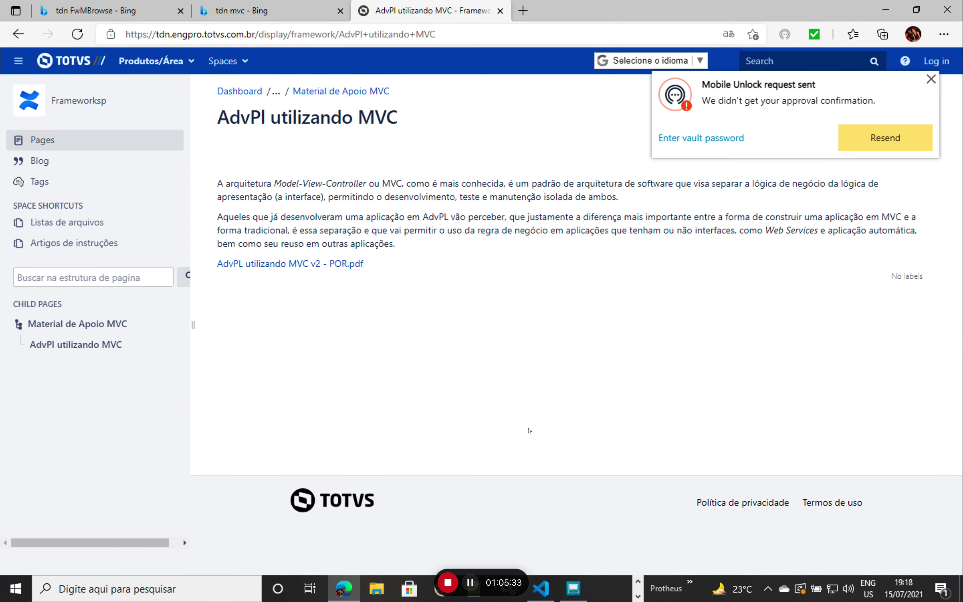
left_click(578, 595)
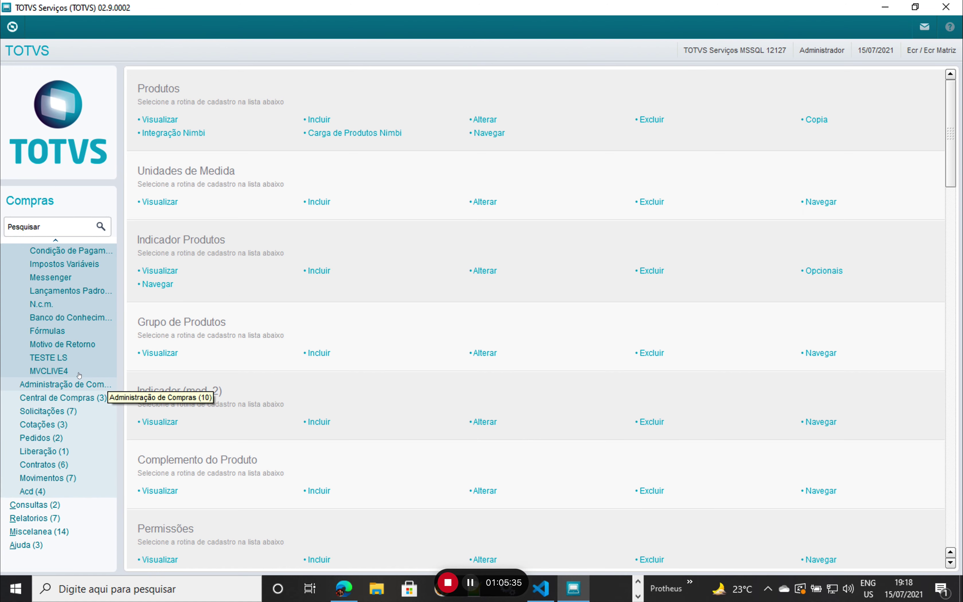
left_click(68, 372)
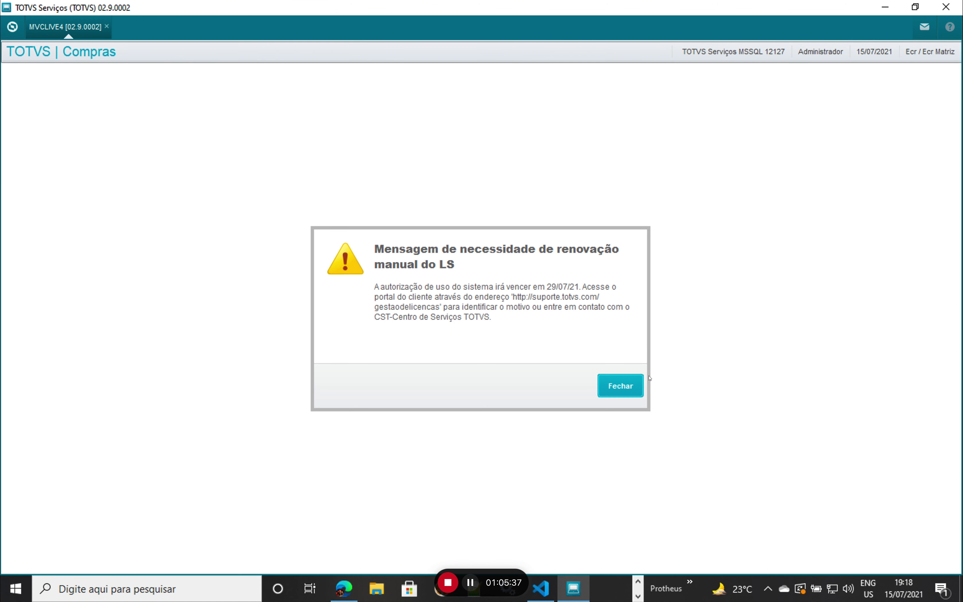
left_click(619, 380)
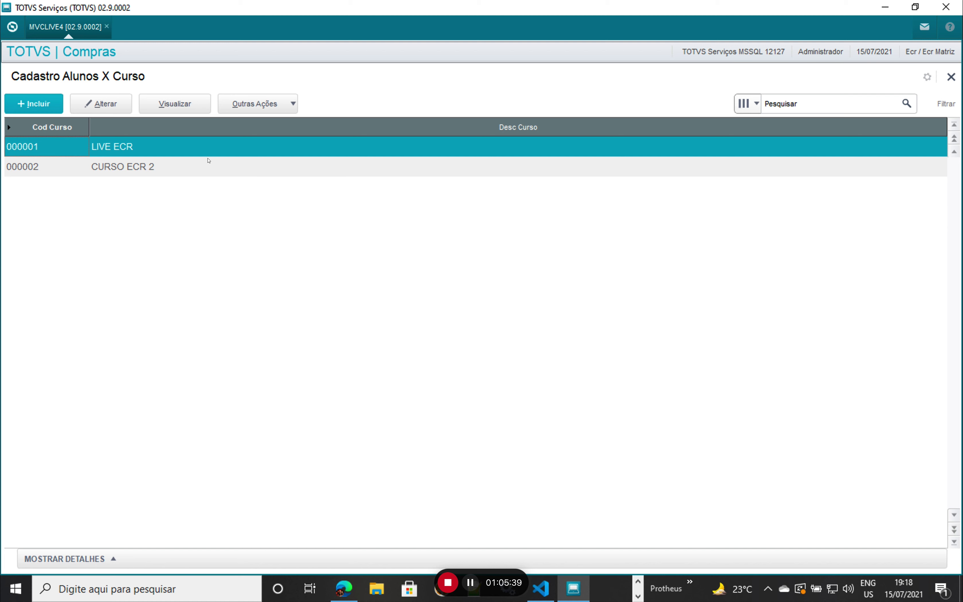
Preview the Pesquisar options and Filtrar > Criar Filtro fields, cancel, then show Outras Ações.
left_click(749, 112)
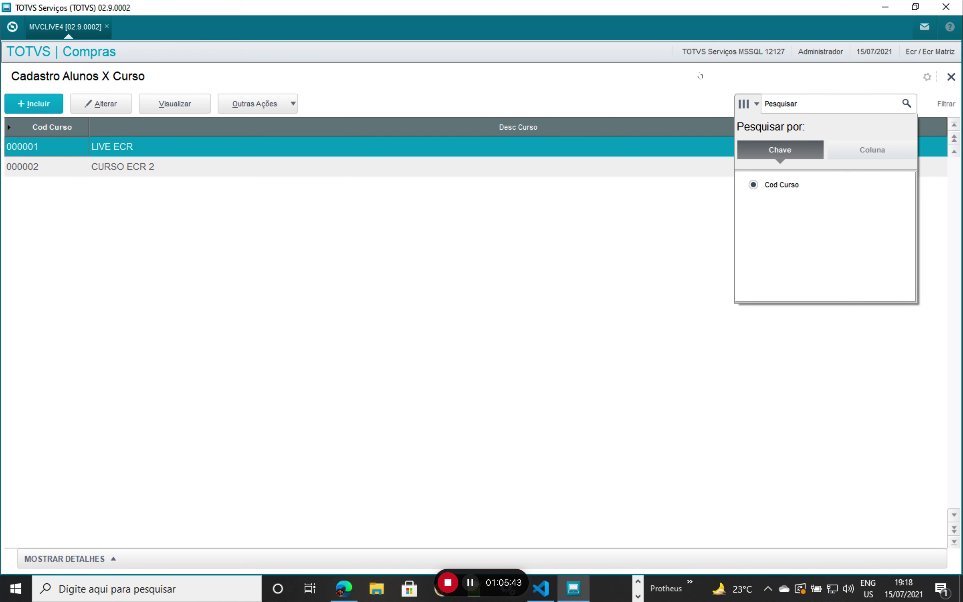
left_click(600, 89)
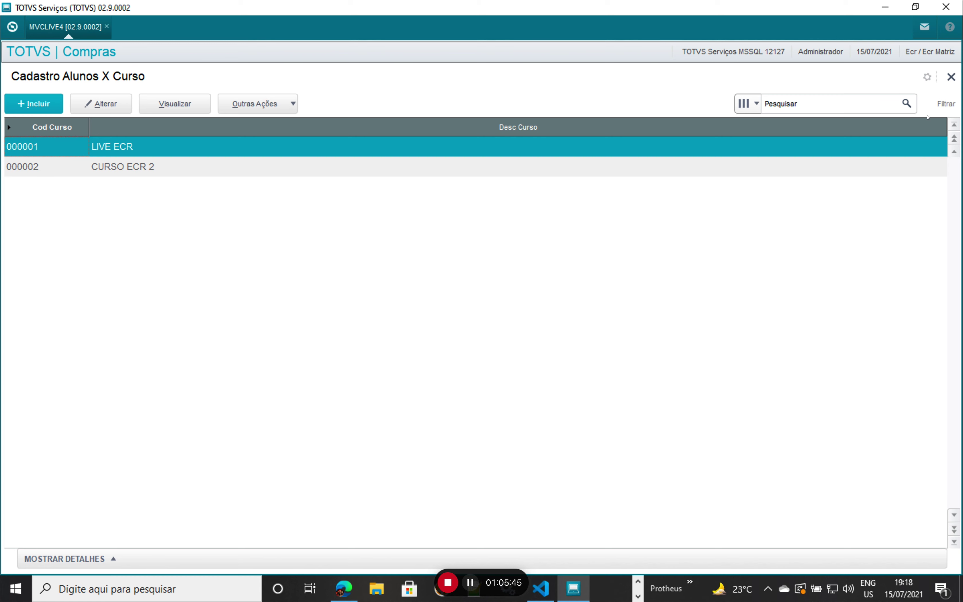
left_click(946, 104)
left_click(647, 202)
left_click(381, 260)
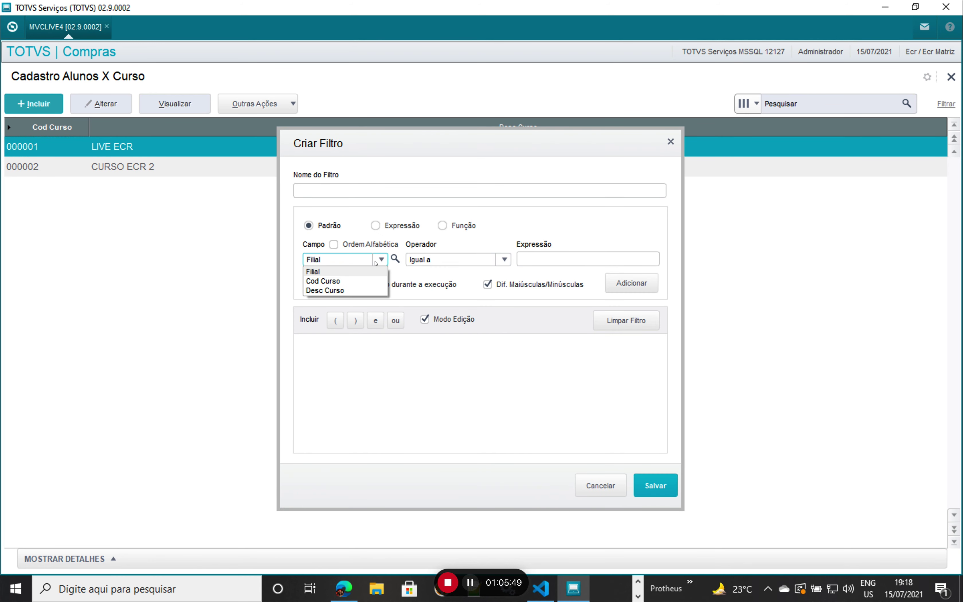
left_click(601, 485)
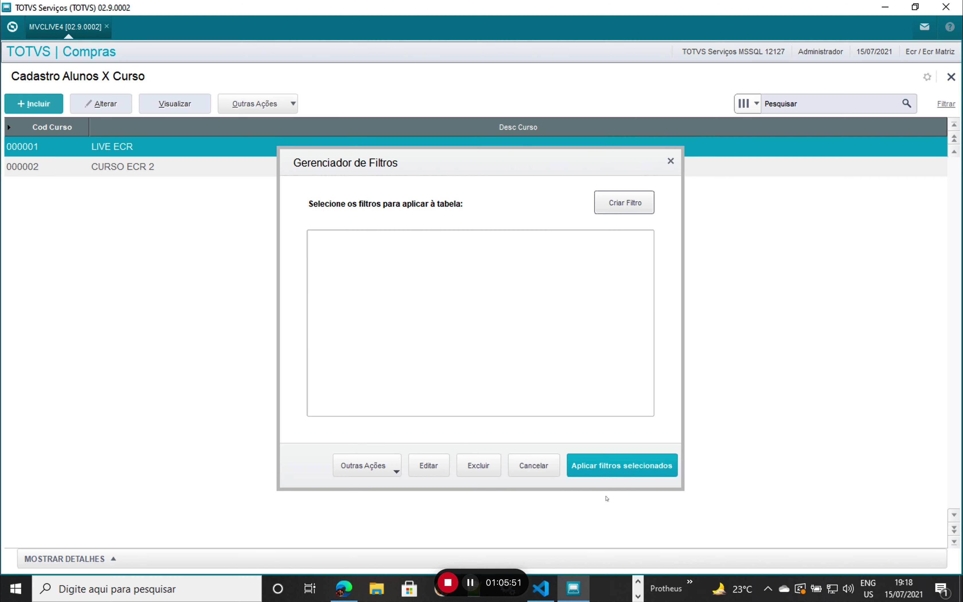
left_click(542, 468)
left_click(255, 105)
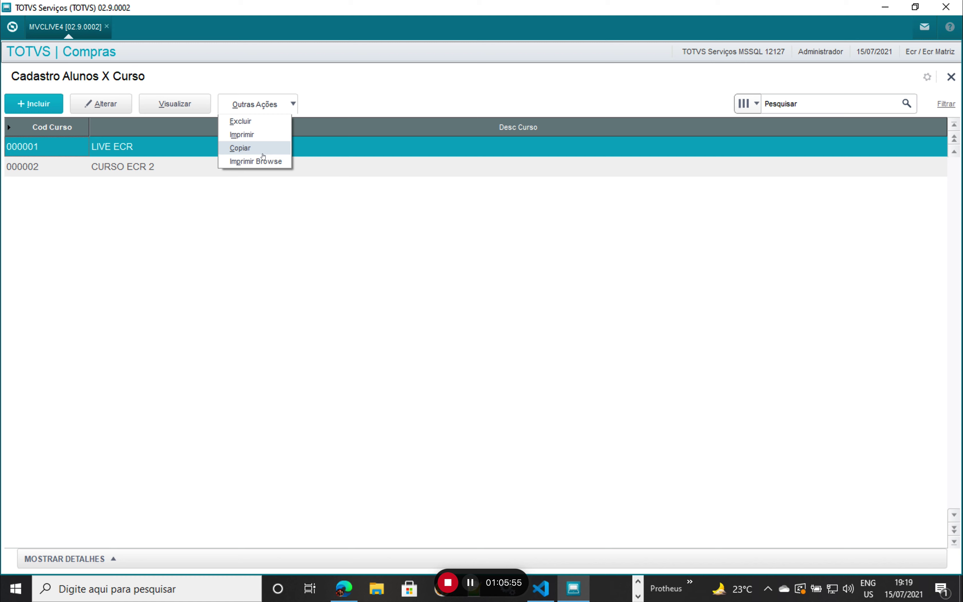
Open the course report's Personalizar settings, preview its layout, and dismiss the printing errors.
left_click(269, 137)
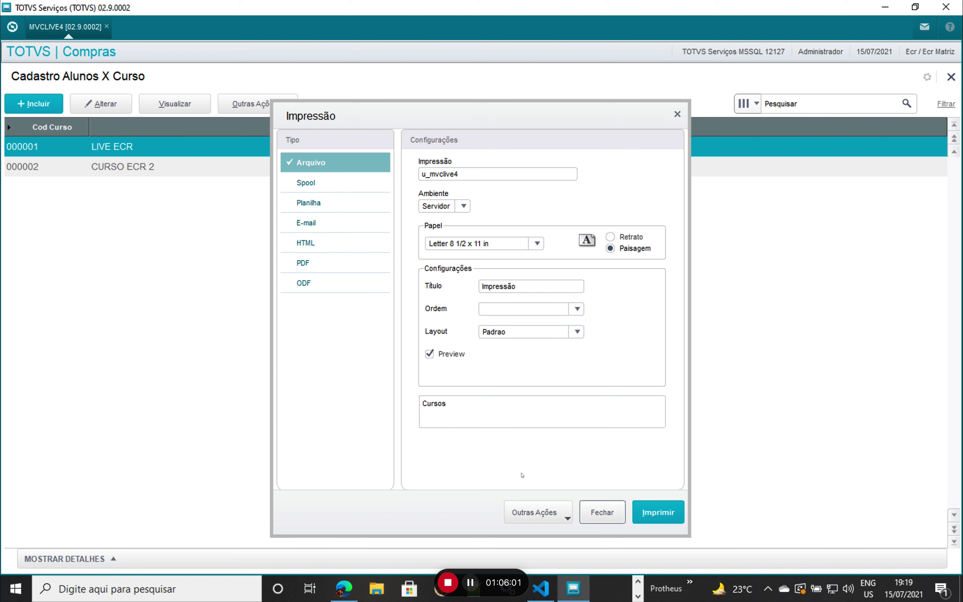
left_click(542, 514)
left_click(544, 532)
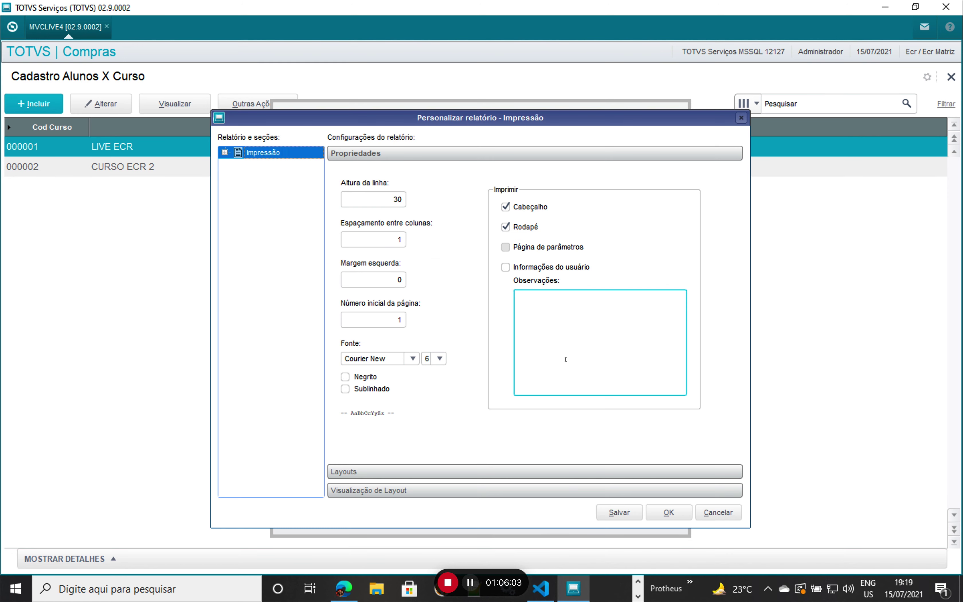
left_click(408, 474)
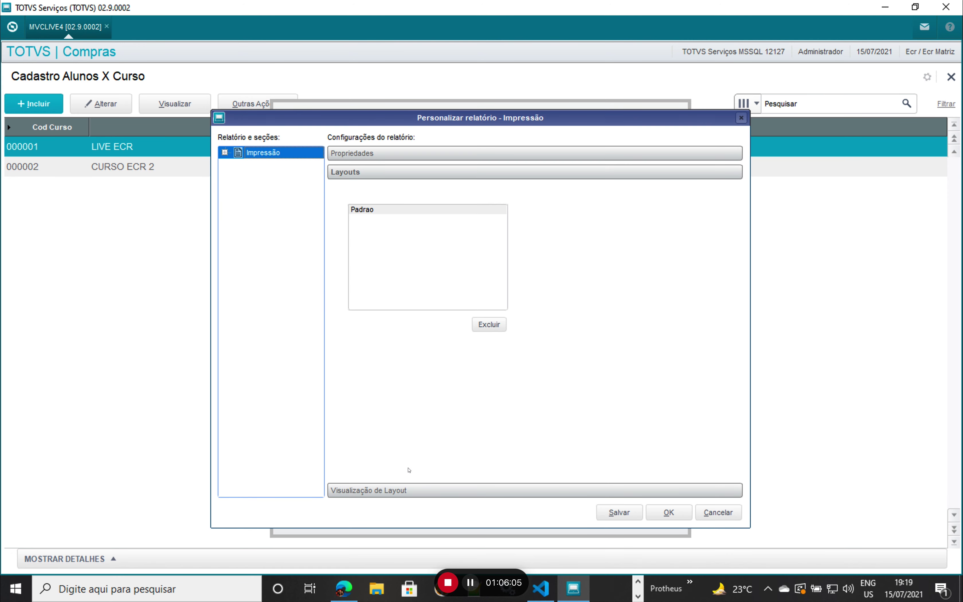
left_click(408, 486)
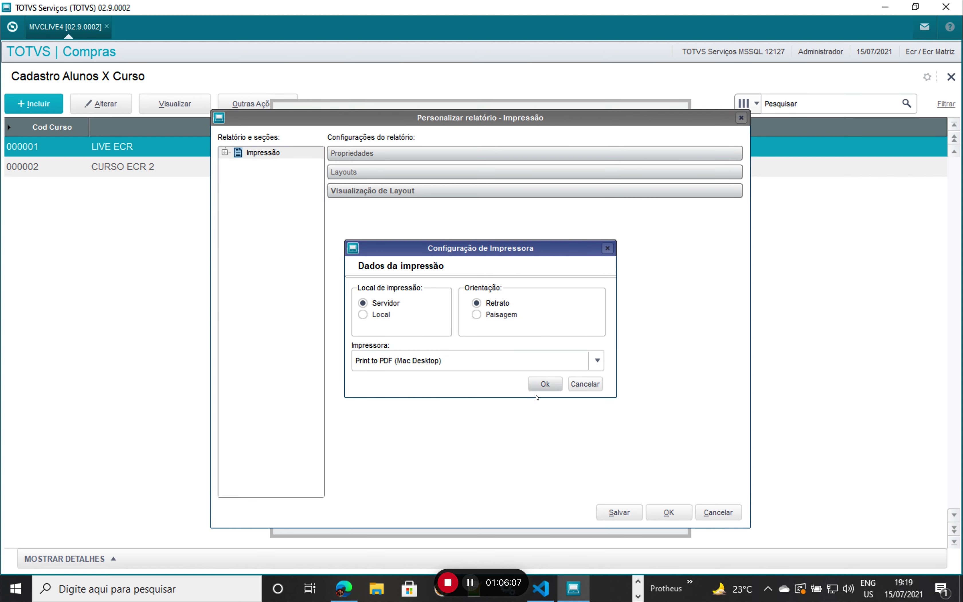
left_click(585, 384)
left_click(626, 373)
left_click(625, 372)
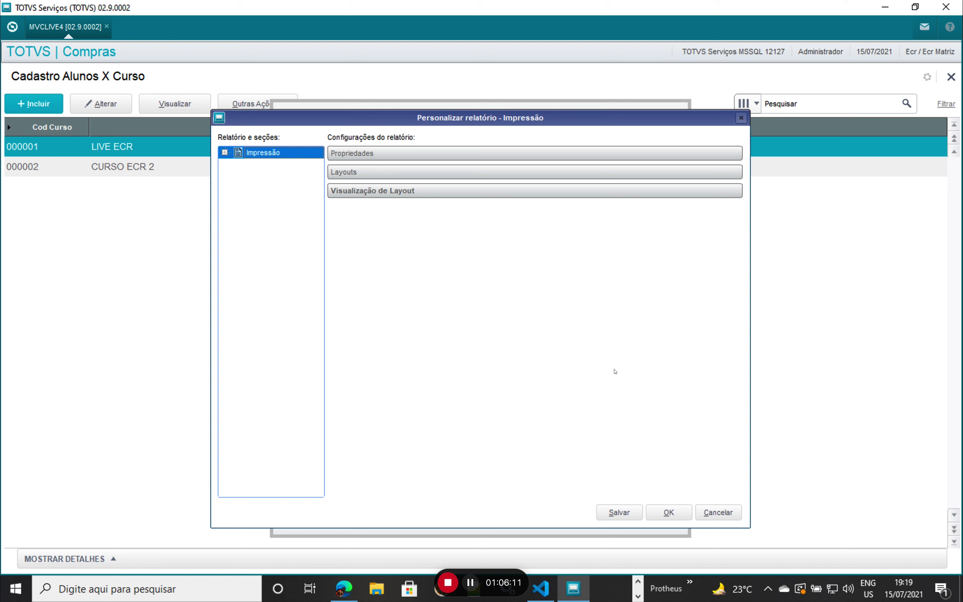
Inspect the report's Cursos section properties, then cancel customization and close print settings.
left_click(226, 153)
left_click(238, 164)
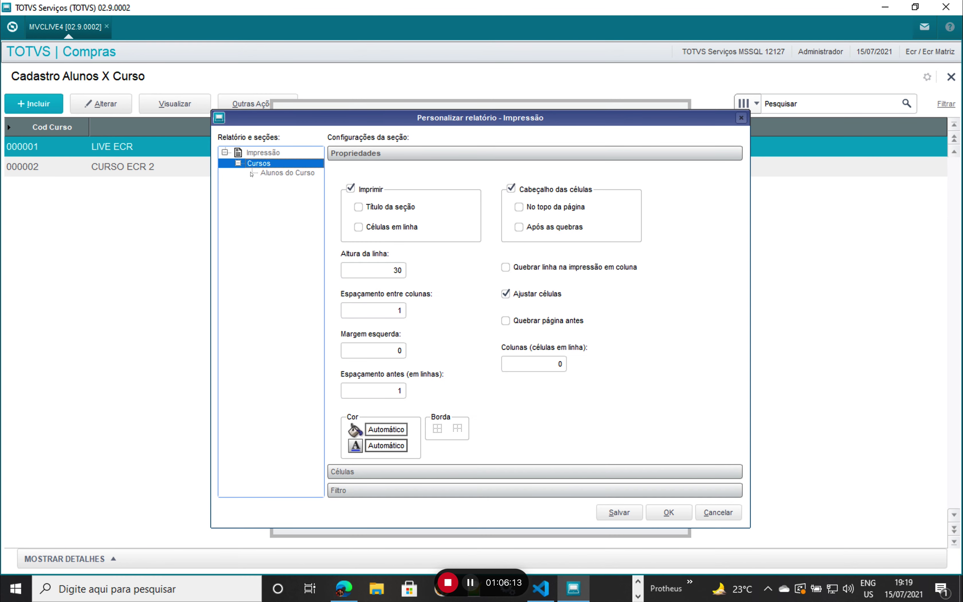
left_click(711, 513)
left_click(618, 513)
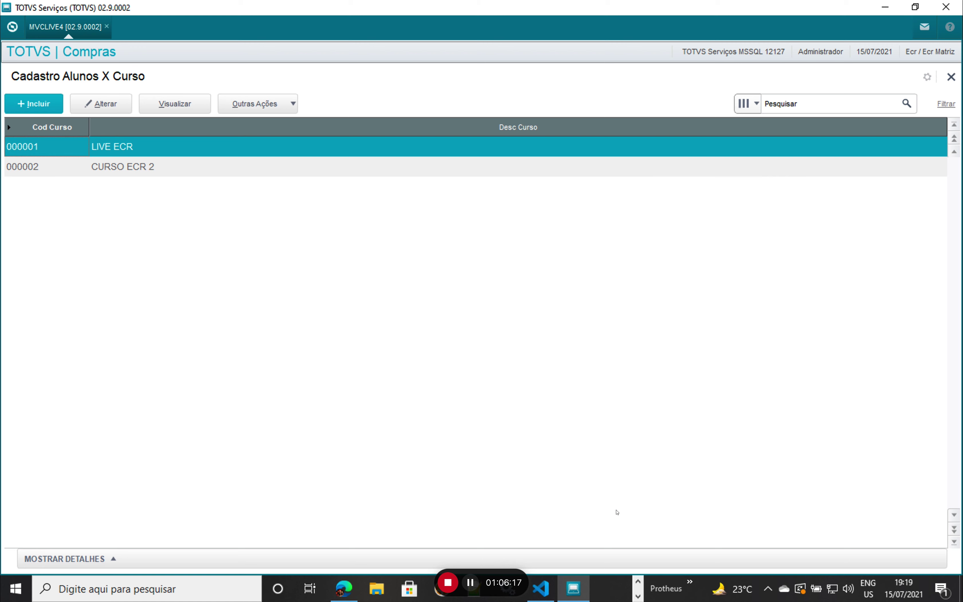
Select course 000002 CURSO ECR 2 and switch to the PowerPoint Temas slide.
left_click(171, 163)
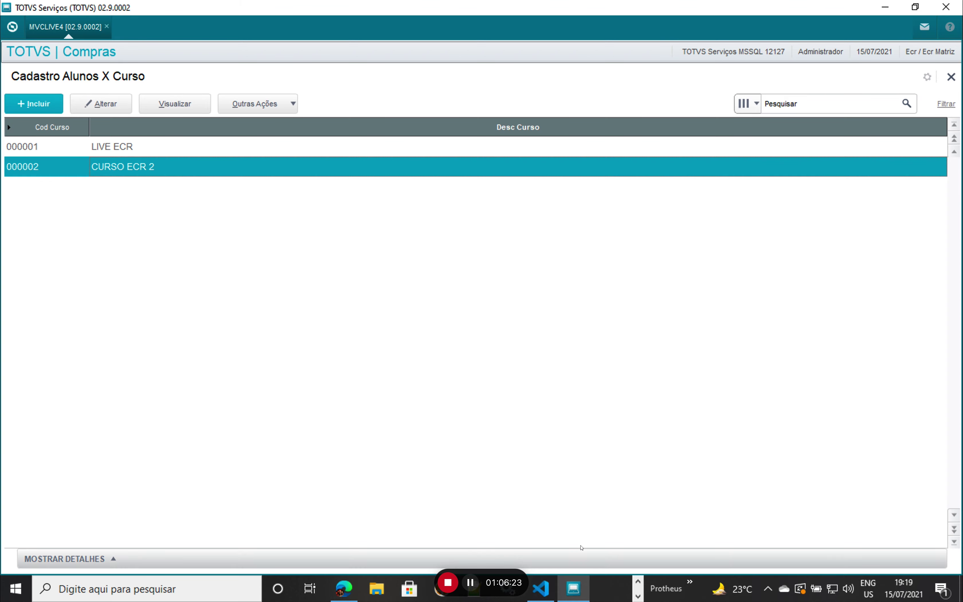
key("ctrl+Left")
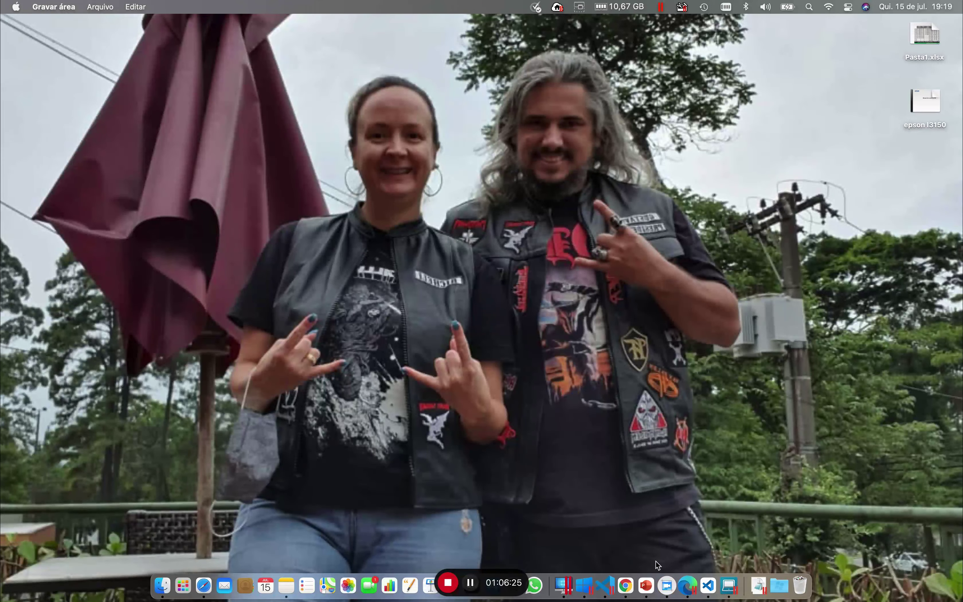
left_click(646, 585)
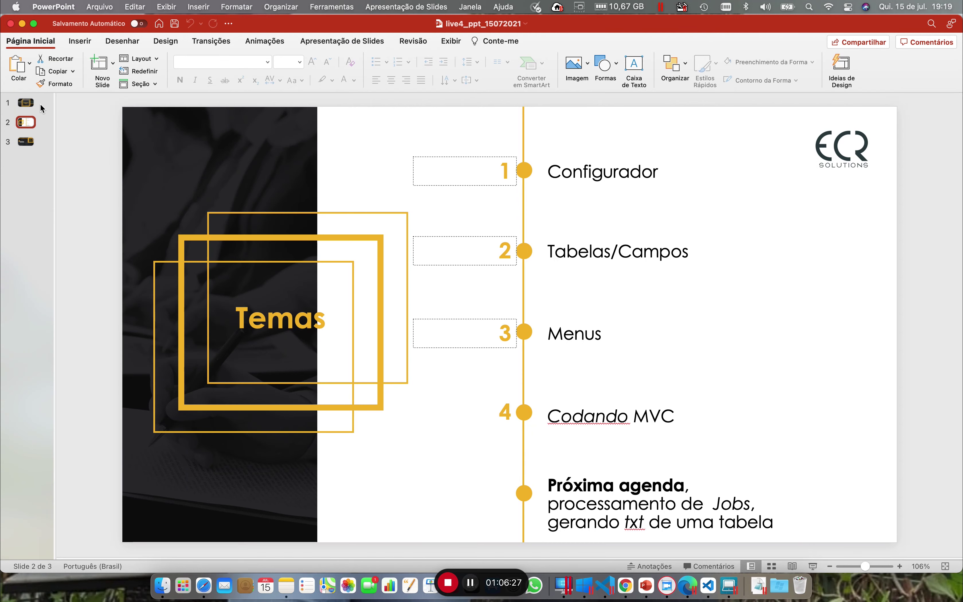